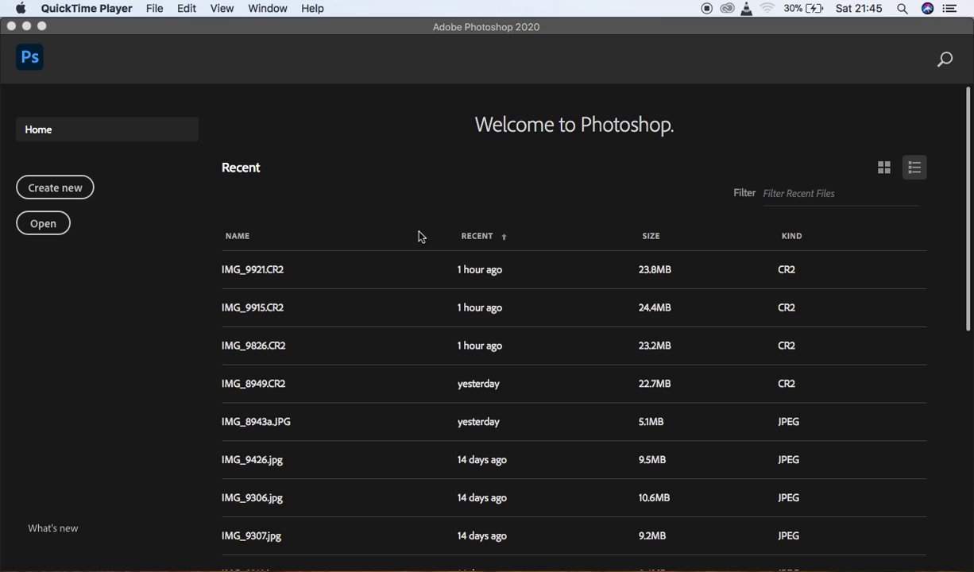
- Open the raw photo IMG_8949.CR2 from the wedding folder for raw editing
{"action": "left_click", "coordinate": [360, 58]}
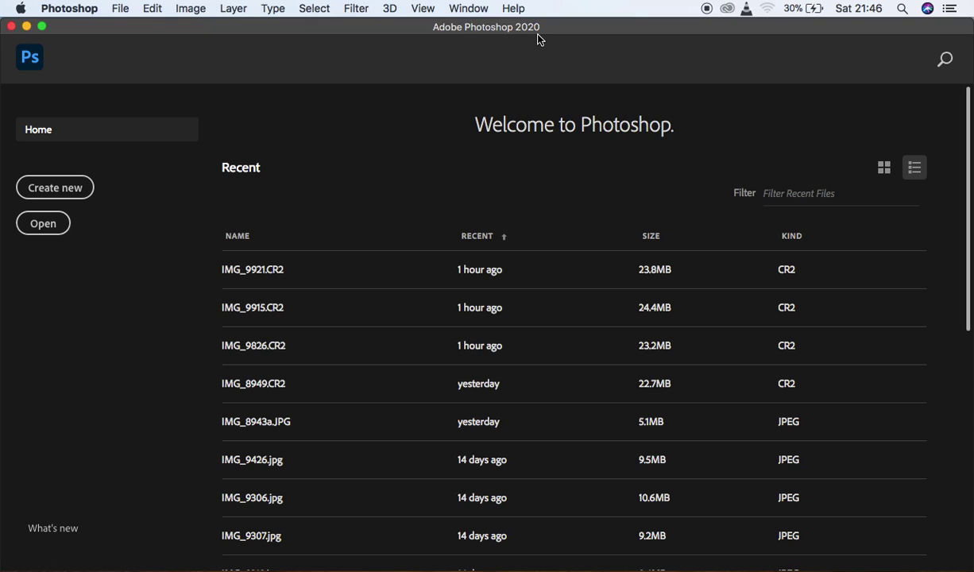
{"action": "left_click", "coordinate": [121, 9]}
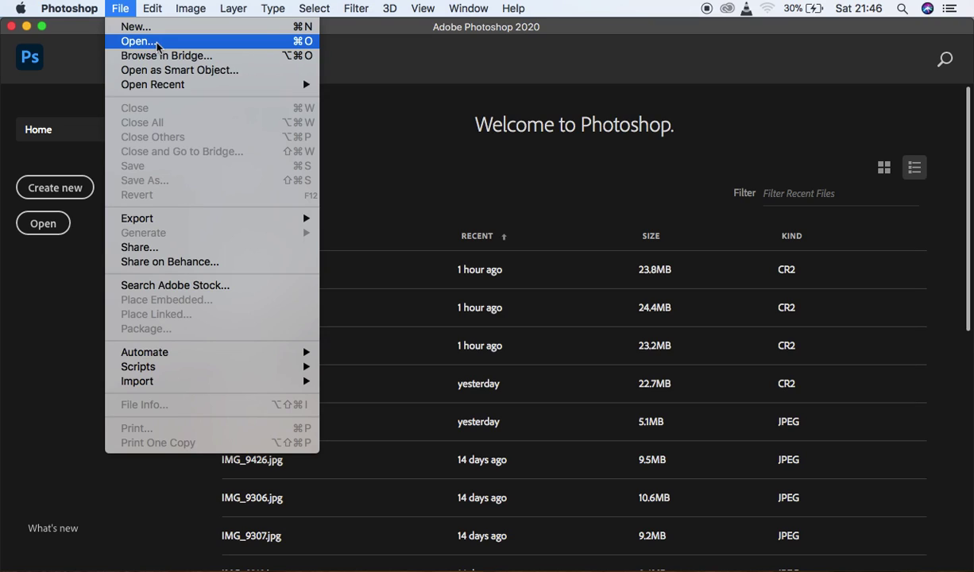
{"action": "left_click", "coordinate": [25, 271]}
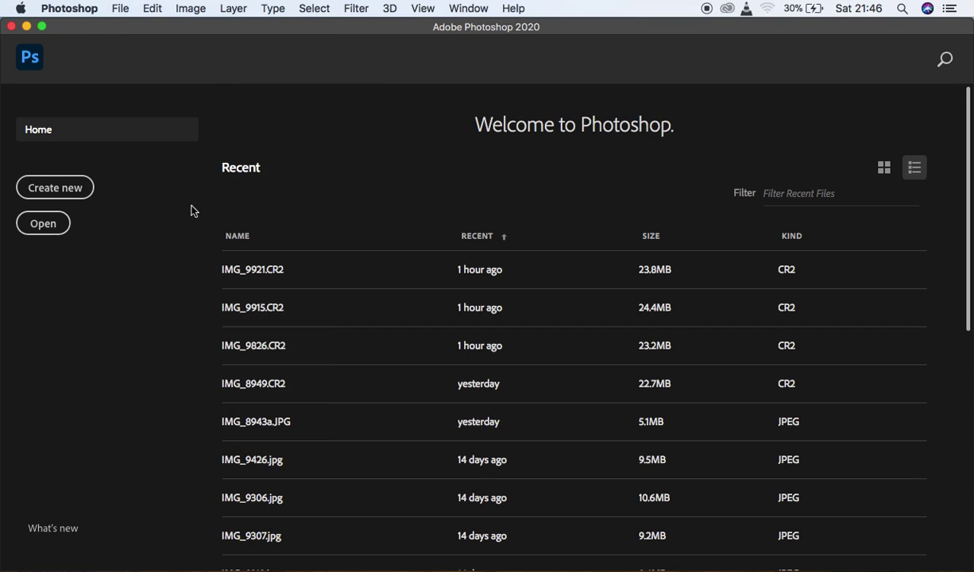
{"action": "left_click", "coordinate": [50, 230]}
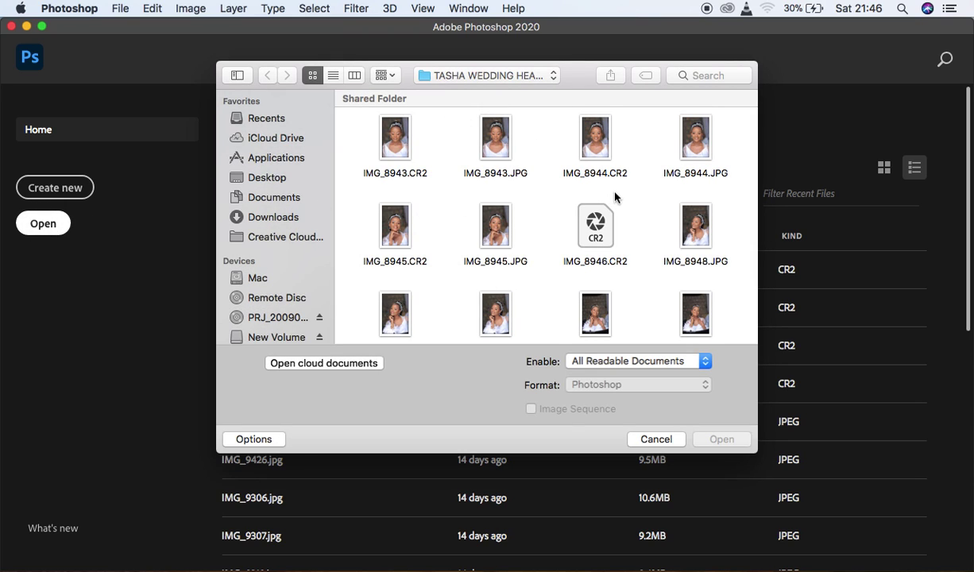
{"action": "scroll", "coordinate": [606, 286], "scroll_direction": "down", "scroll_amount": 3}
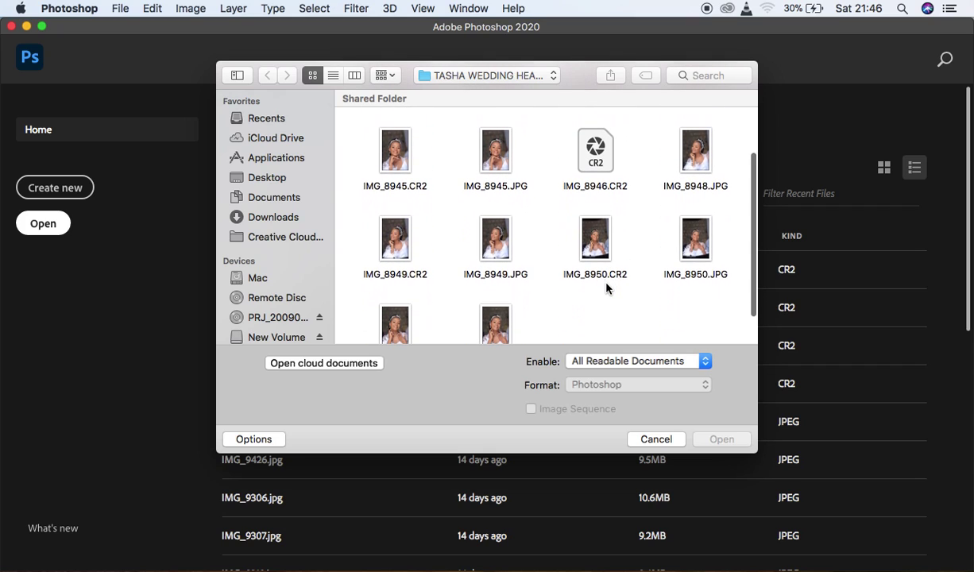
{"action": "left_click", "coordinate": [395, 253]}
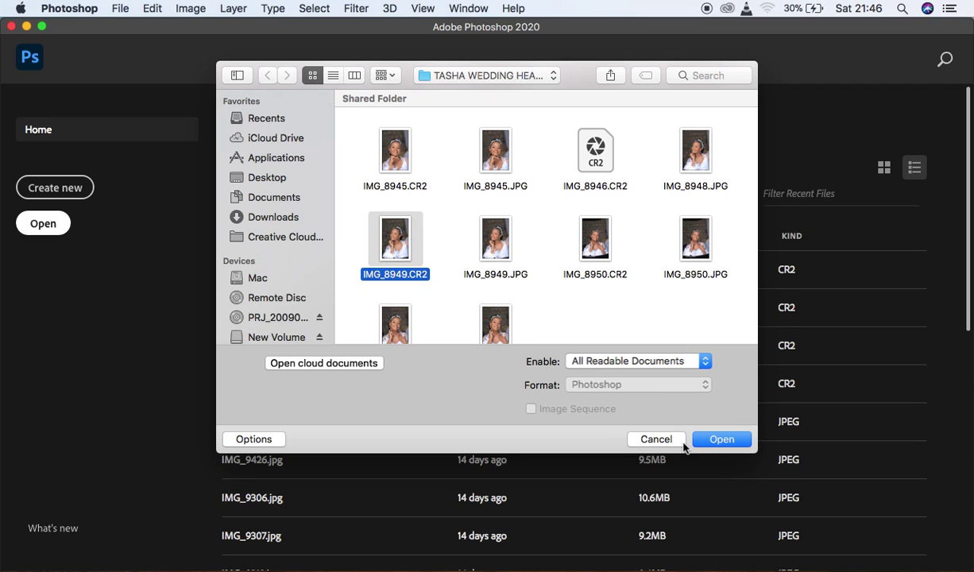
{"action": "left_click", "coordinate": [714, 442]}
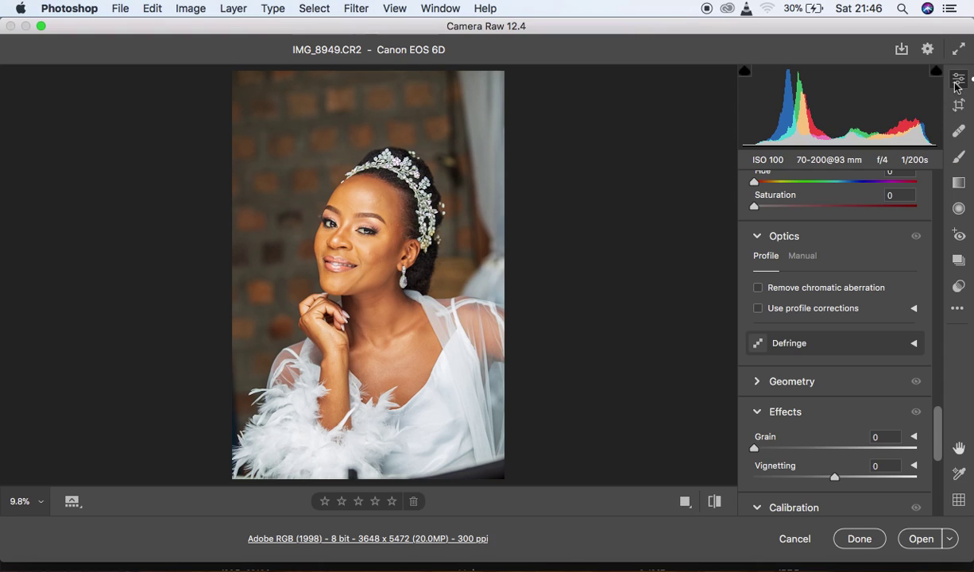
- Reset the photo's existing raw adjustments to the default settings
{"action": "left_click", "coordinate": [958, 308]}
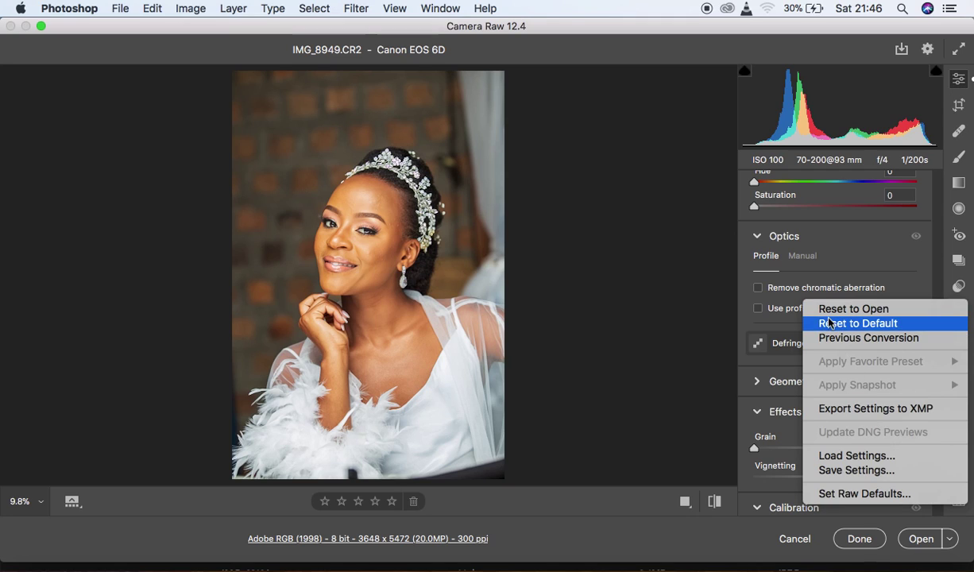
{"action": "left_click", "coordinate": [858, 323]}
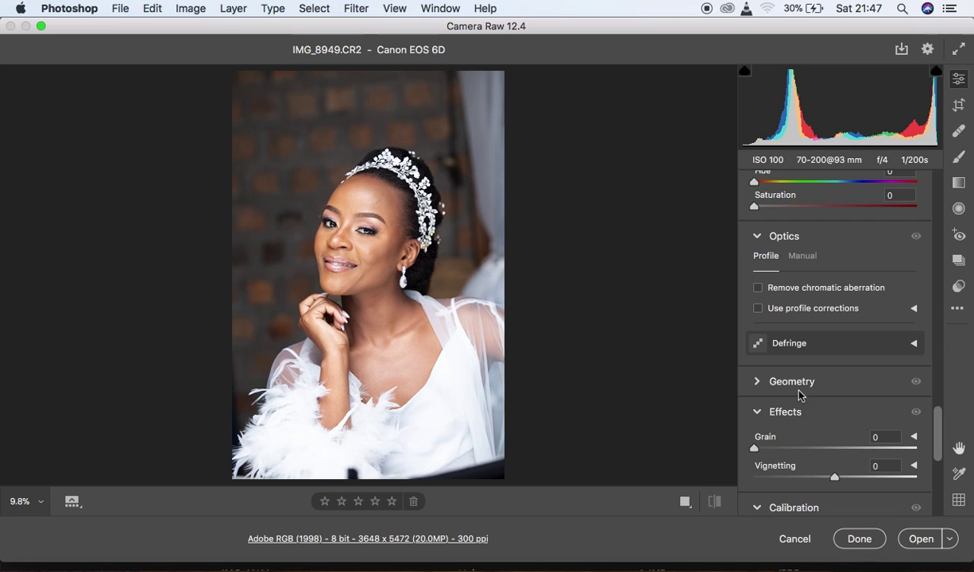
- Change the photo's colour profile to Adobe Landscape
{"action": "left_click_drag", "start_coordinate": [937, 451], "coordinate": [930, 180]}
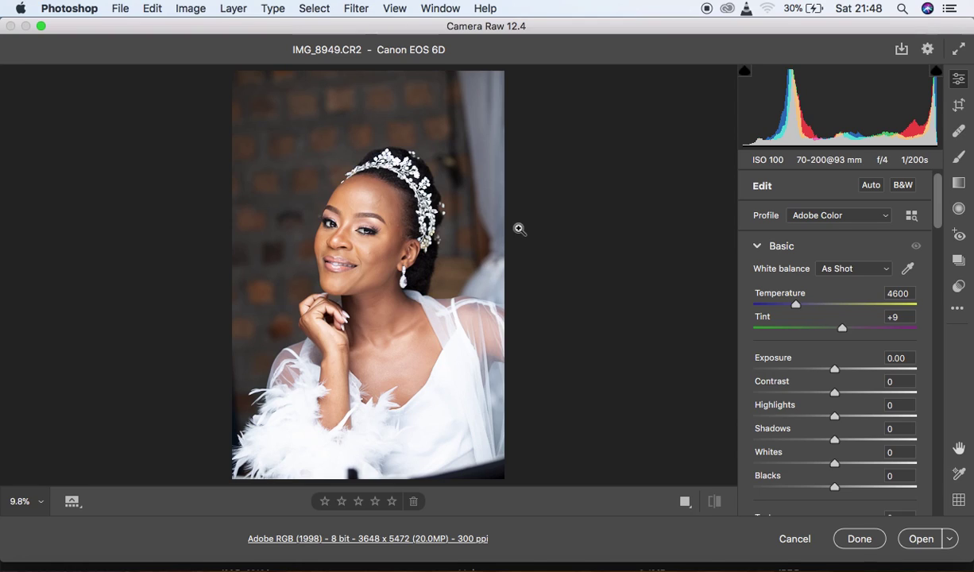
{"action": "left_click", "coordinate": [835, 217]}
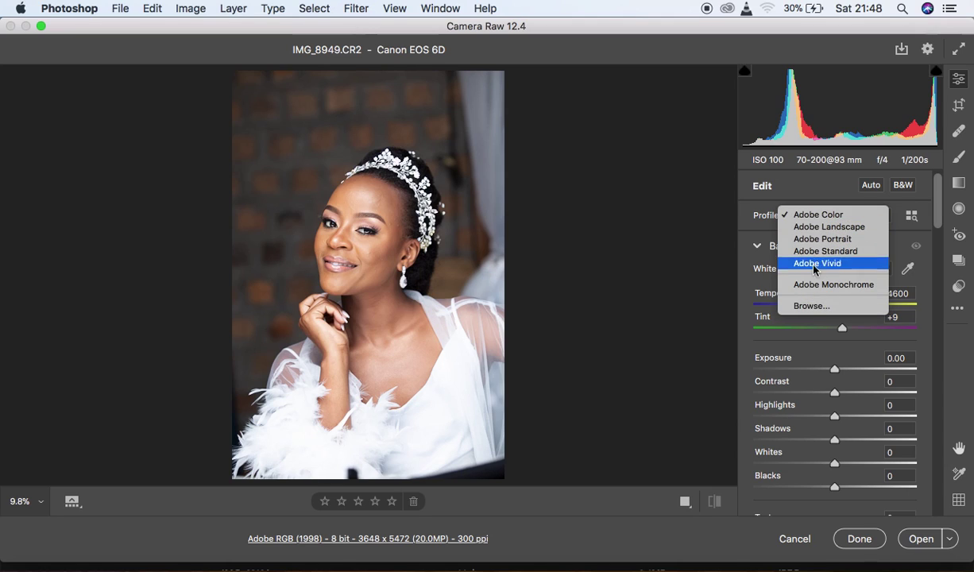
{"action": "left_click", "coordinate": [798, 185]}
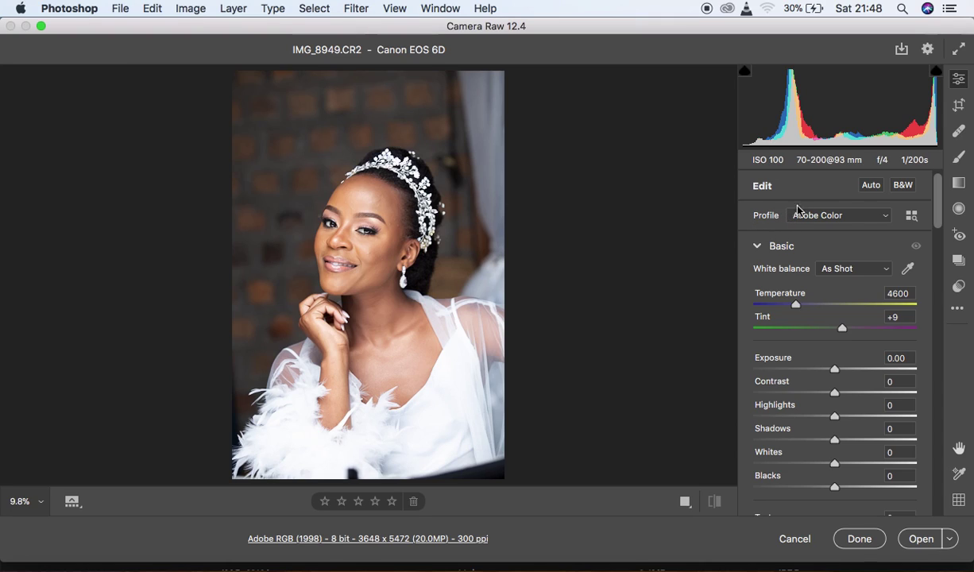
{"action": "left_click", "coordinate": [840, 216]}
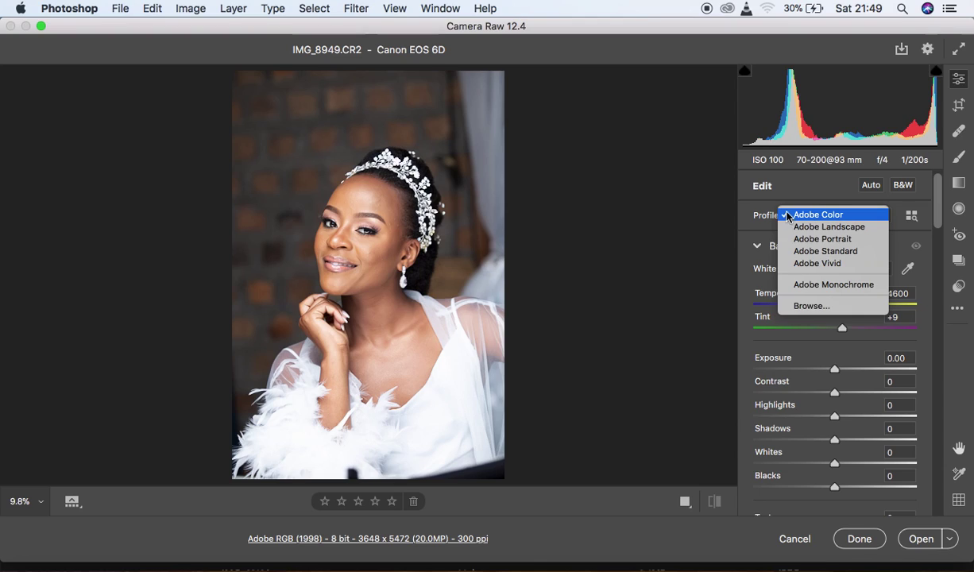
{"action": "left_click", "coordinate": [840, 227]}
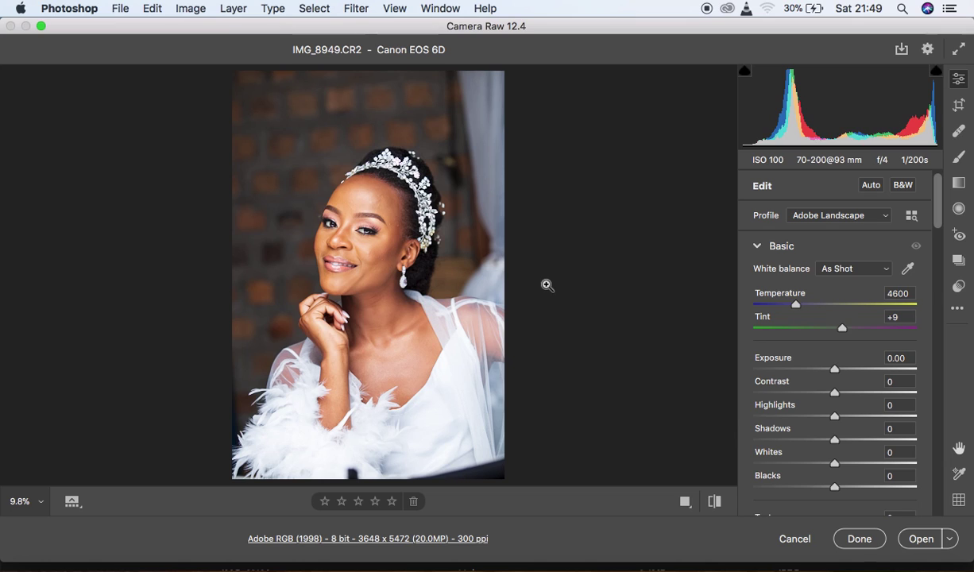
- Examine the bride's face and skin tones at several zoom levels with the Adobe Landscape profile applied
{"action": "key", "text": "super+equal"}
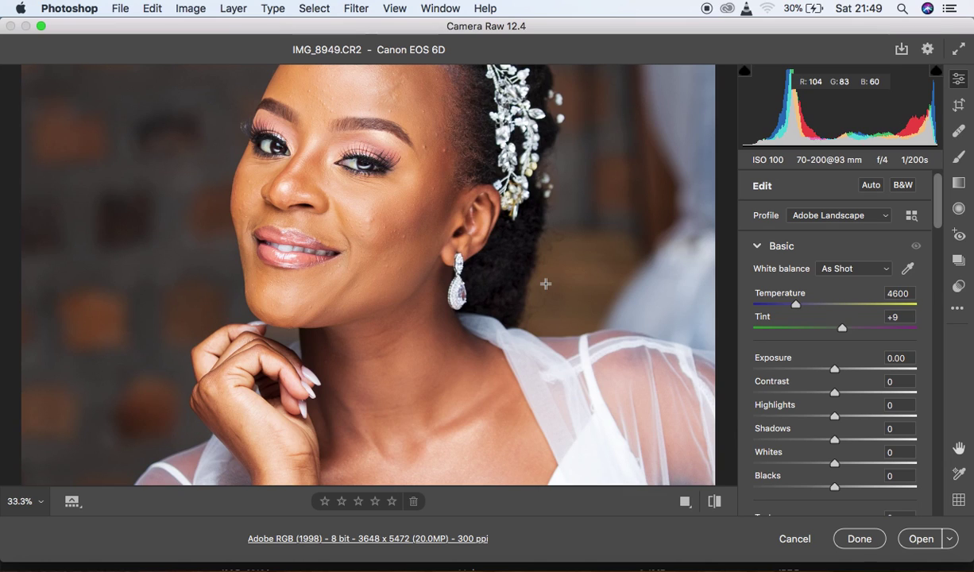
{"action": "key", "text": "super+minus"}
{"action": "key", "text": "super+minus"}
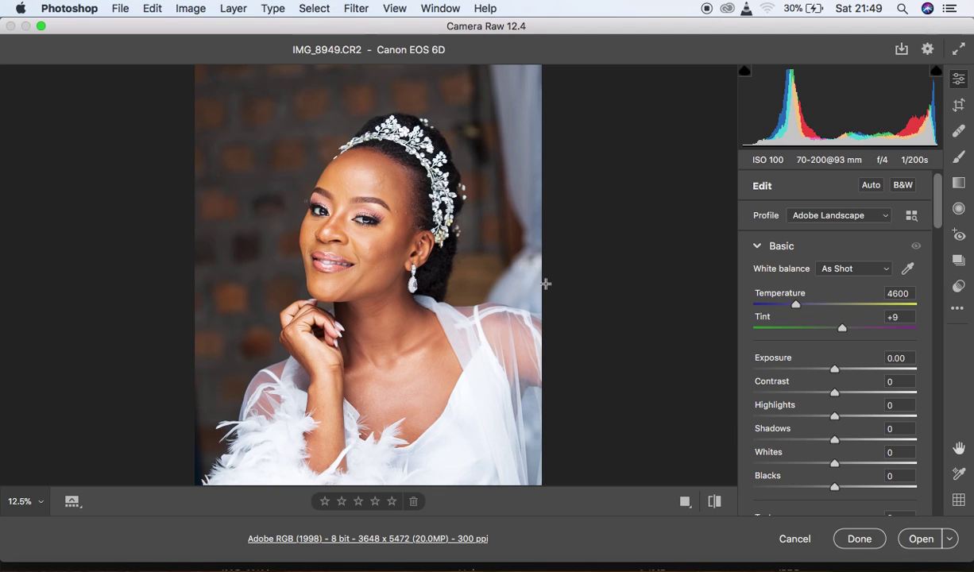
{"action": "key", "text": "super+equal"}
{"action": "key", "text": "super+equal"}
{"action": "key", "text": "super+equal"}
{"action": "key", "text": "super+minus"}
{"action": "key", "text": "super+minus"}
{"action": "key", "text": "super+minus"}
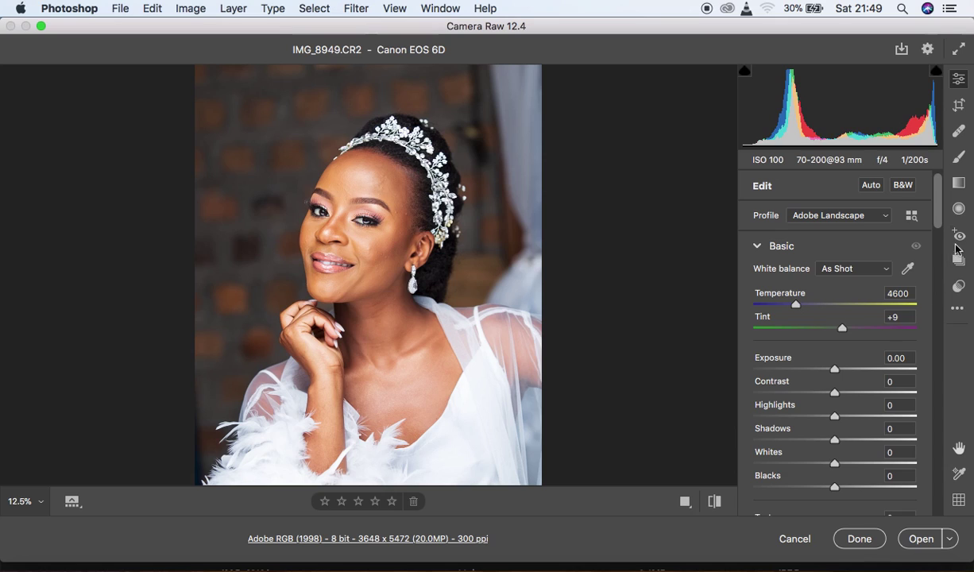
- Examine the highlight detail in the white feathers and gown at 100% zoom, and return to the full-photo view
{"action": "left_click_drag", "start_coordinate": [940, 209], "coordinate": [945, 226]}
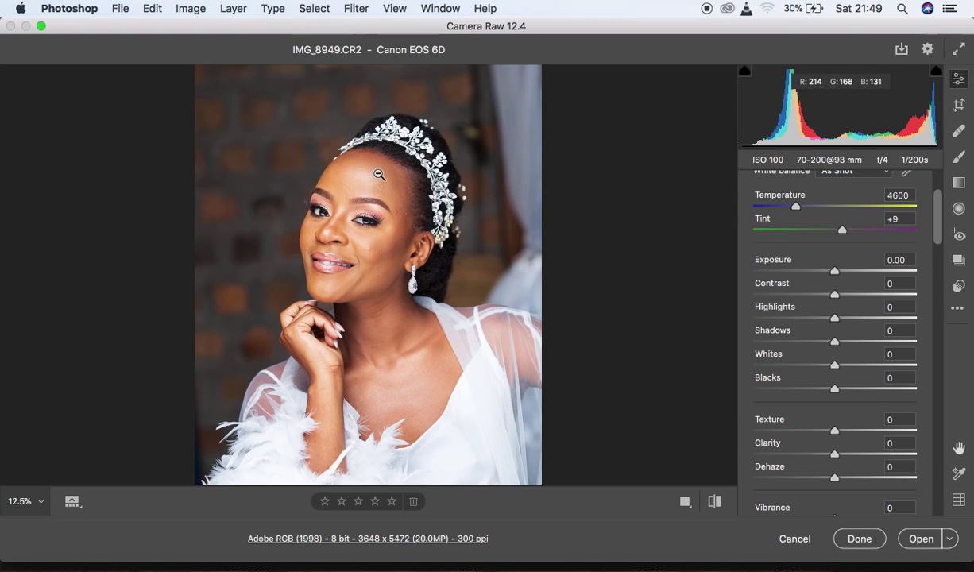
{"action": "left_click", "coordinate": [387, 452], "text": "alt"}
{"action": "left_click", "coordinate": [389, 455], "text": "alt"}
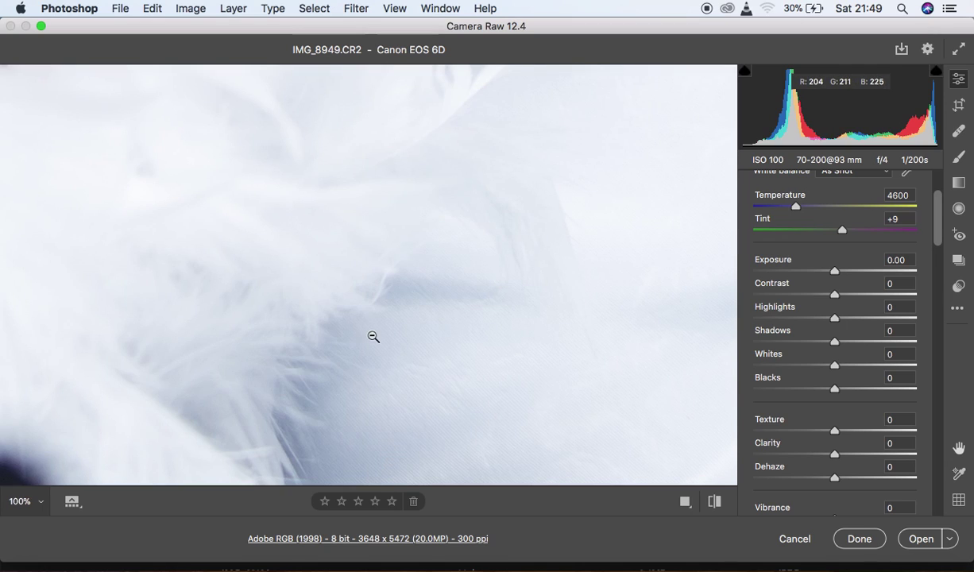
{"action": "key", "text": "h"}
{"action": "left_click_drag", "start_coordinate": [398, 304], "coordinate": [400, 374]}
{"action": "left_click_drag", "start_coordinate": [295, 266], "coordinate": [416, 289]}
{"action": "left_click_drag", "start_coordinate": [353, 192], "coordinate": [295, 245]}
{"action": "left_click_drag", "start_coordinate": [480, 235], "coordinate": [432, 200]}
{"action": "left_click_drag", "start_coordinate": [494, 286], "coordinate": [496, 265]}
{"action": "key", "text": "super+0"}
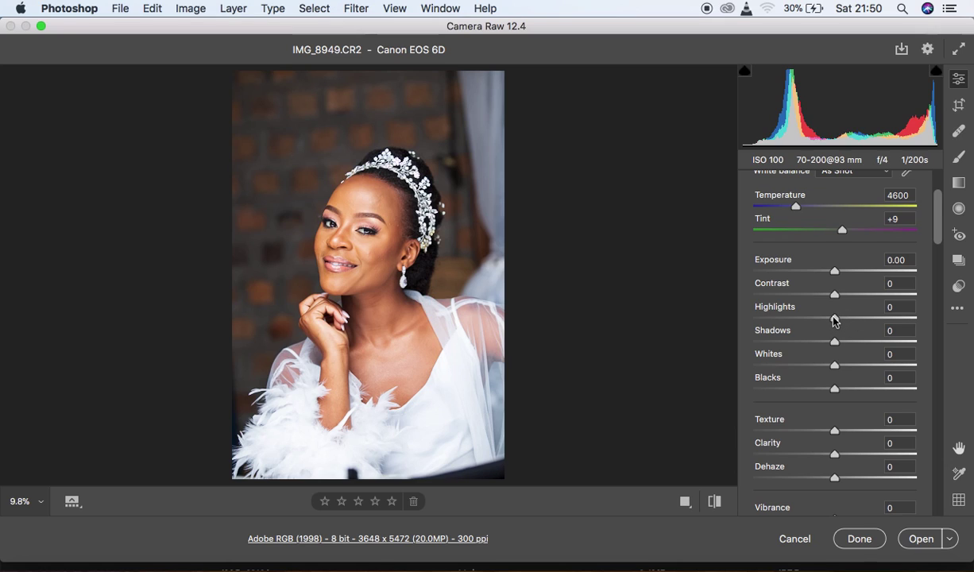
- Set Highlights to -100 and compare the gown's fabric detail with the default settings at 100% zoom
{"action": "left_click_drag", "start_coordinate": [835, 319], "coordinate": [679, 316]}
{"action": "left_click", "coordinate": [419, 428]}
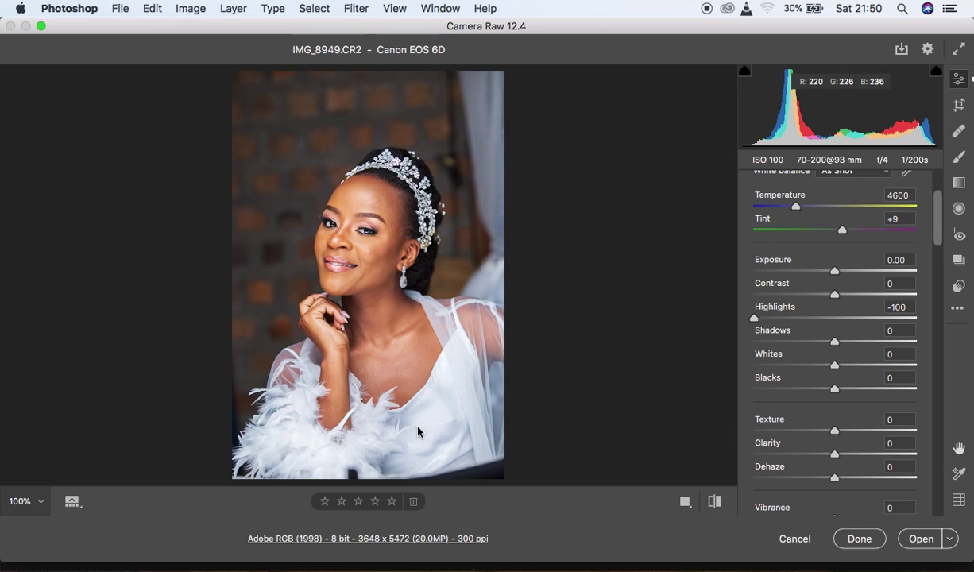
{"action": "left_click", "coordinate": [714, 501]}
{"action": "left_click", "coordinate": [714, 501]}
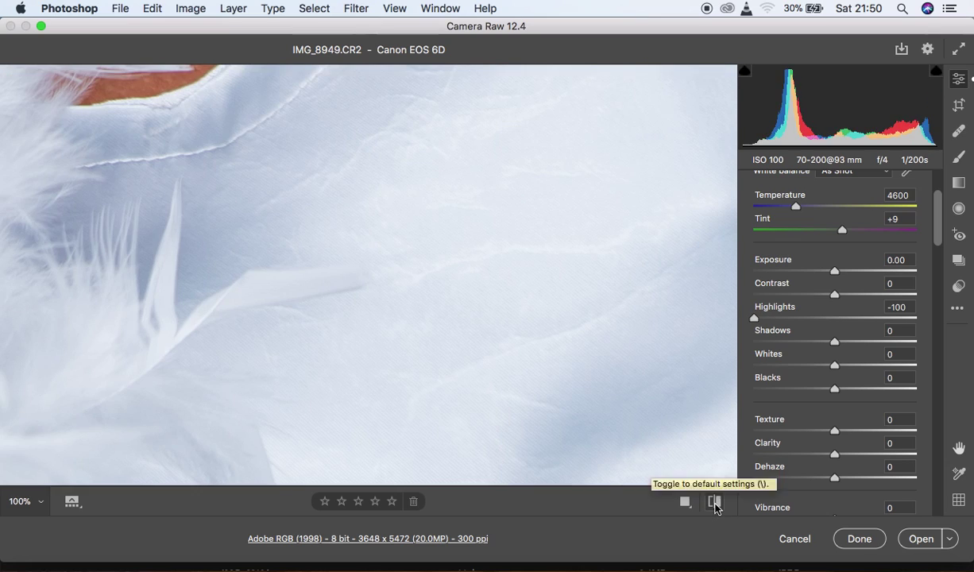
{"action": "left_click", "coordinate": [714, 503]}
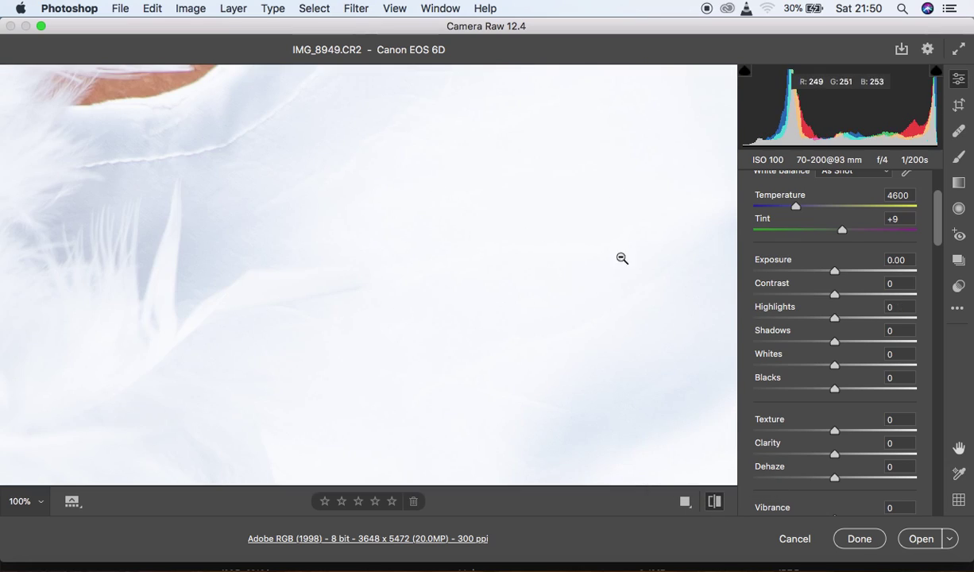
{"action": "left_click", "coordinate": [714, 501]}
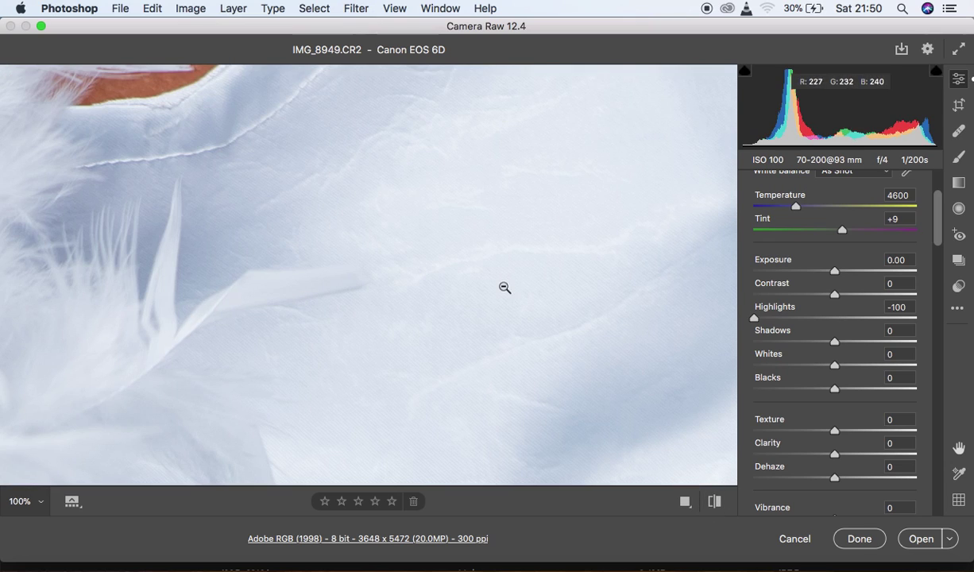
{"action": "left_click", "coordinate": [426, 278], "text": "alt"}
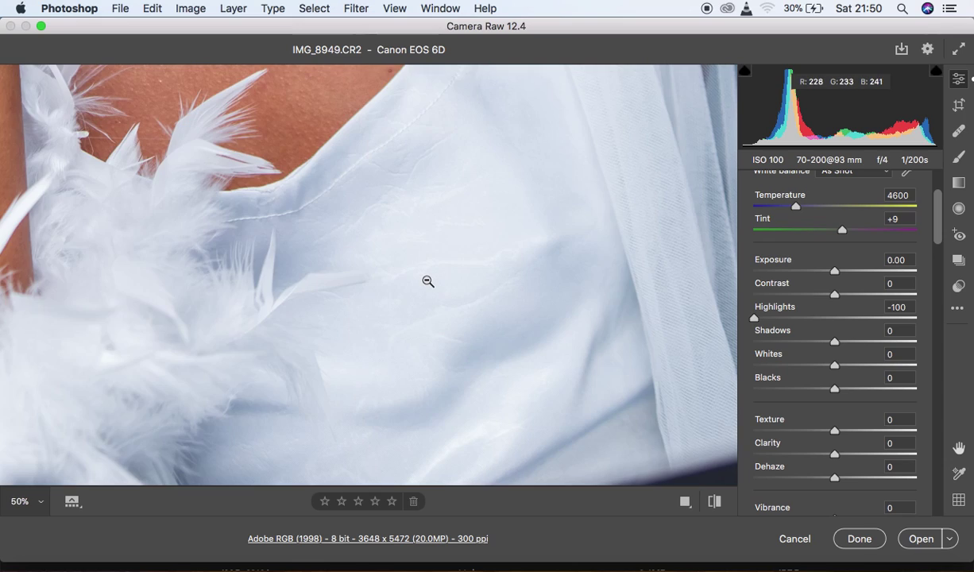
{"action": "key", "text": "super+0"}
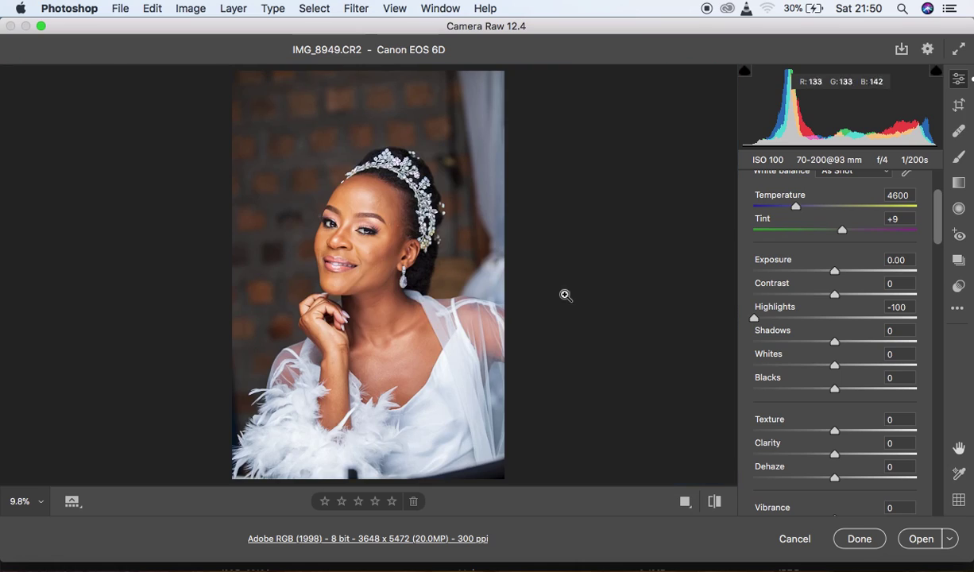
- Set Whites to -62, checking the gown's fabric texture up close
{"action": "left_click_drag", "start_coordinate": [819, 367], "coordinate": [786, 365]}
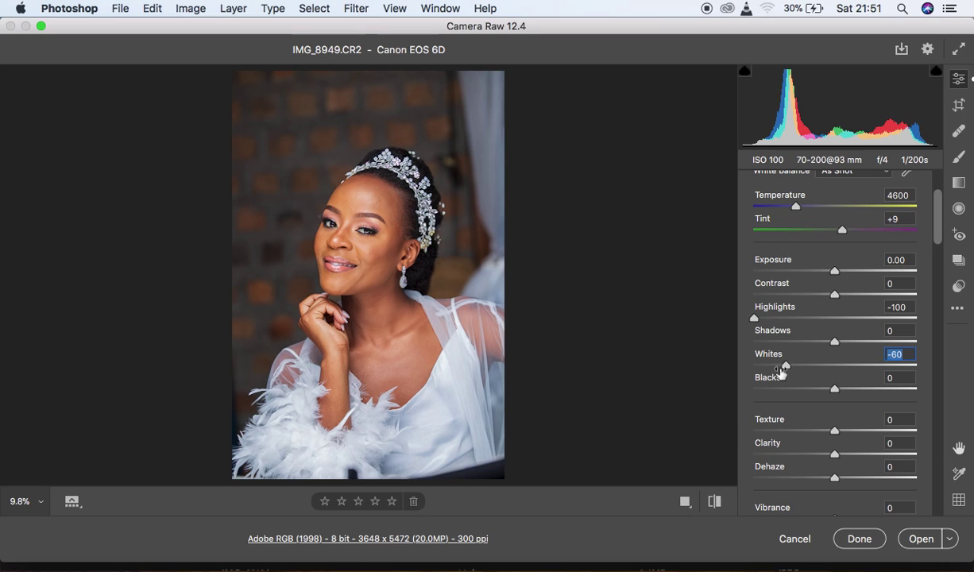
{"action": "left_click", "coordinate": [441, 414]}
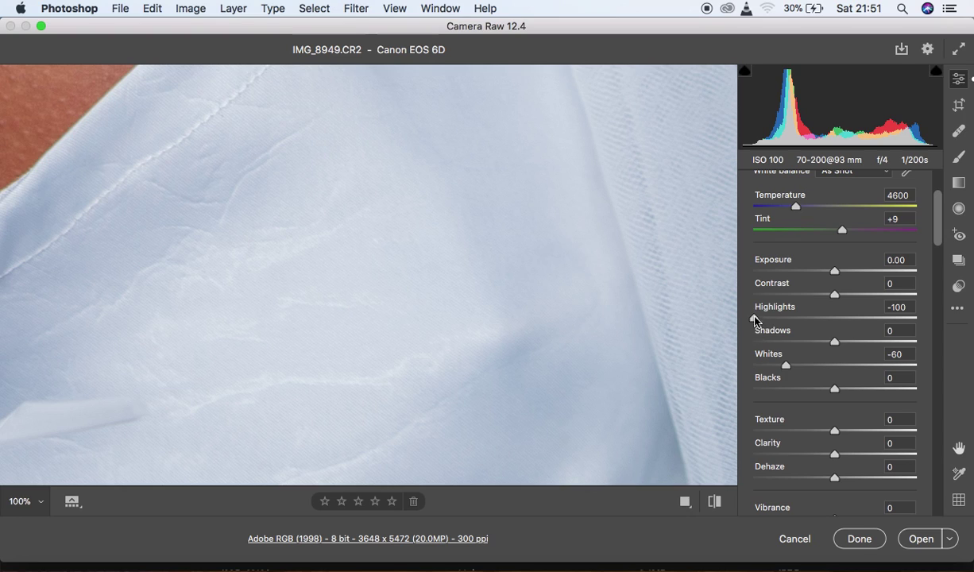
{"action": "left_click_drag", "start_coordinate": [786, 365], "coordinate": [785, 366]}
{"action": "key", "text": "super+minus"}
{"action": "key", "text": "super+minus"}
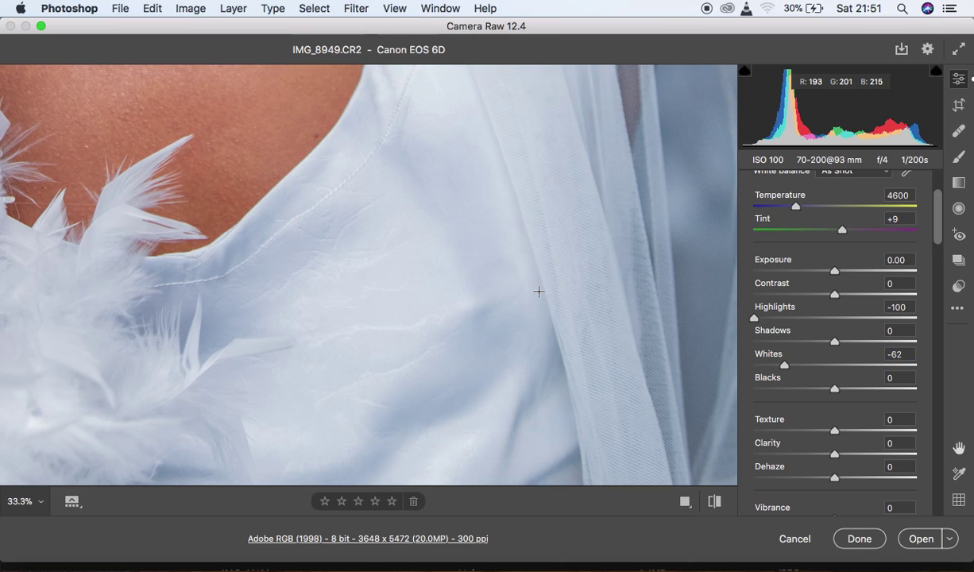
{"action": "key", "text": "super+minus"}
{"action": "key", "text": "super+minus"}
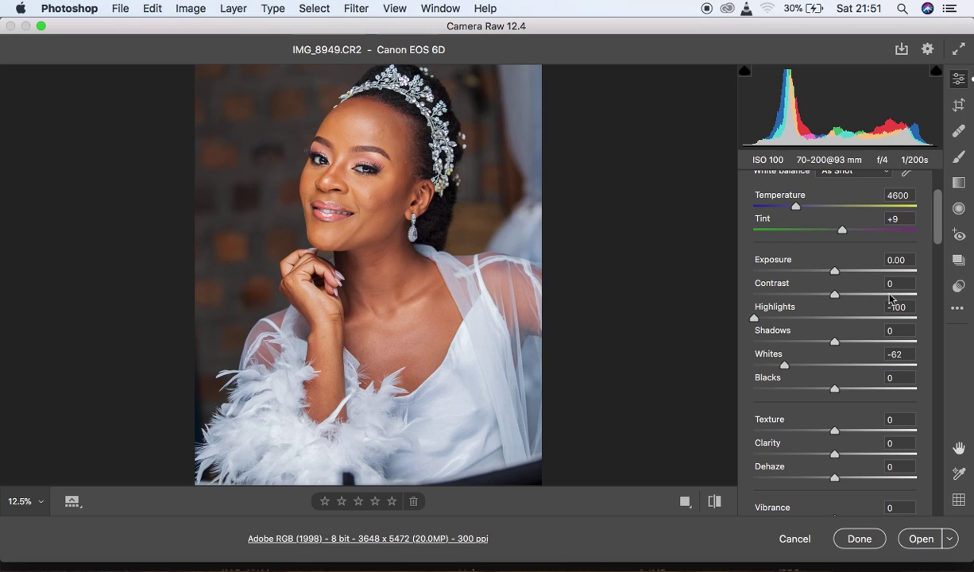
- Set Vibrance to -6
{"action": "left_click_drag", "start_coordinate": [936, 233], "coordinate": [938, 260]}
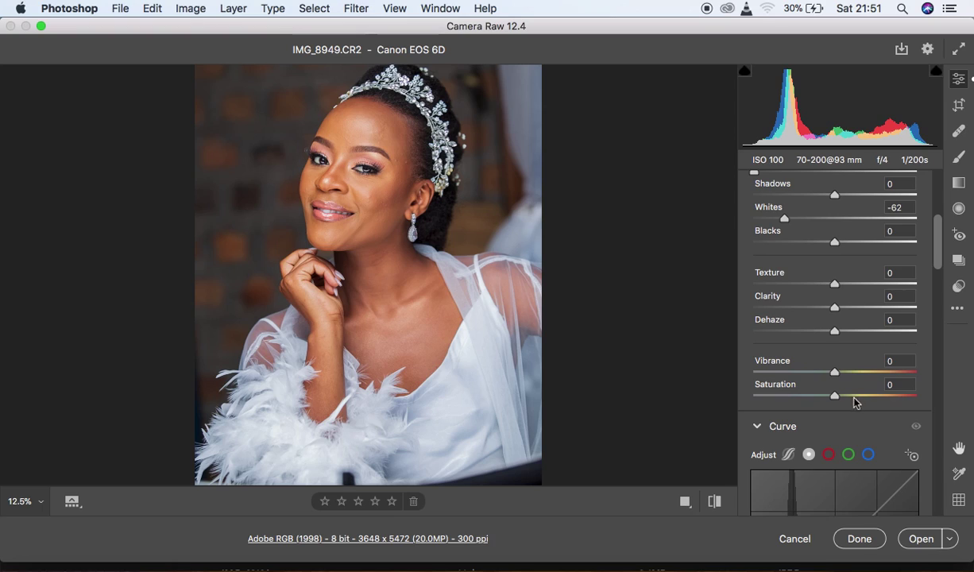
{"action": "left_click", "coordinate": [835, 377]}
{"action": "left_click_drag", "start_coordinate": [835, 377], "coordinate": [828, 379]}
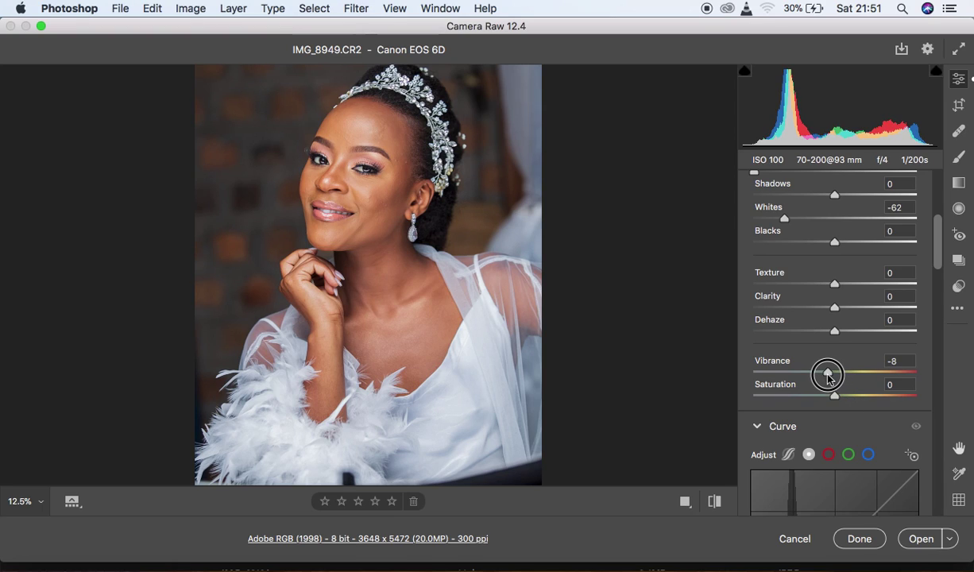
{"action": "left_click_drag", "start_coordinate": [827, 379], "coordinate": [829, 380]}
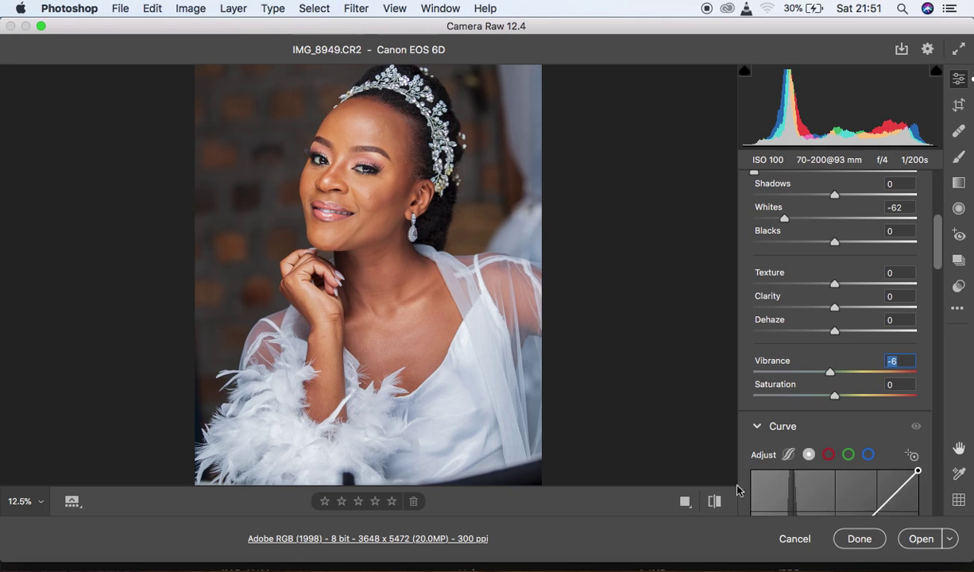
- Compare the adjusted portrait with the default settings by switching repeatedly between the two versions
{"action": "left_click", "coordinate": [714, 502]}
{"action": "left_click", "coordinate": [714, 502]}
{"action": "left_click", "coordinate": [715, 502]}
{"action": "left_click", "coordinate": [715, 502]}
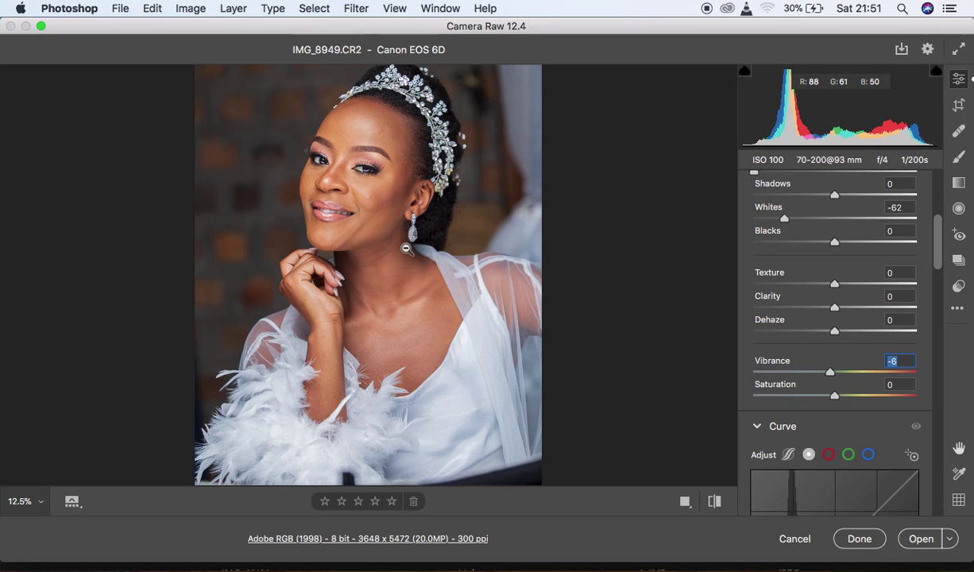
{"action": "left_click", "coordinate": [714, 502]}
{"action": "left_click", "coordinate": [713, 505]}
{"action": "left_click", "coordinate": [714, 504]}
{"action": "left_click", "coordinate": [713, 504]}
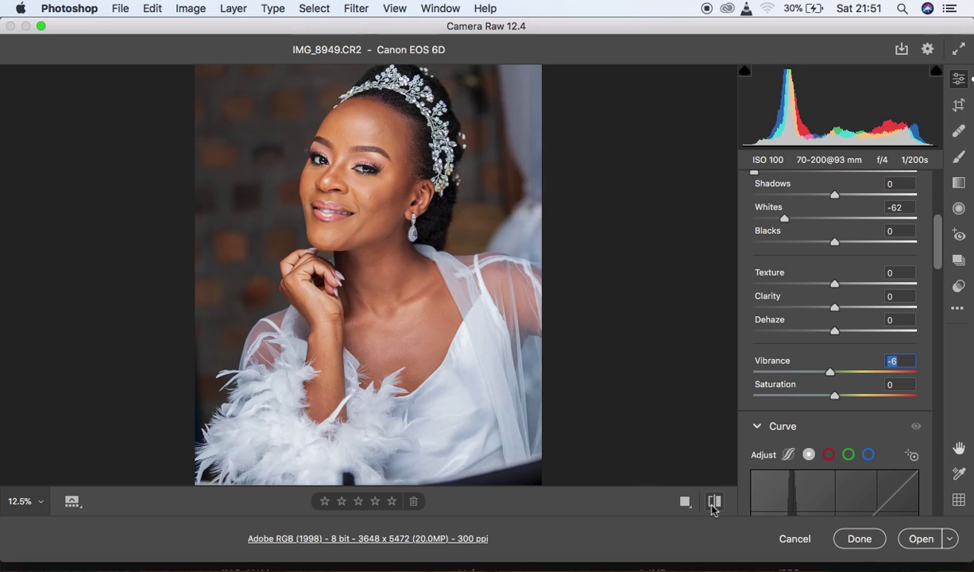
- Set the white balance Tint to +3 and the Contrast to +5
{"action": "left_click", "coordinate": [713, 503]}
{"action": "left_click", "coordinate": [713, 503]}
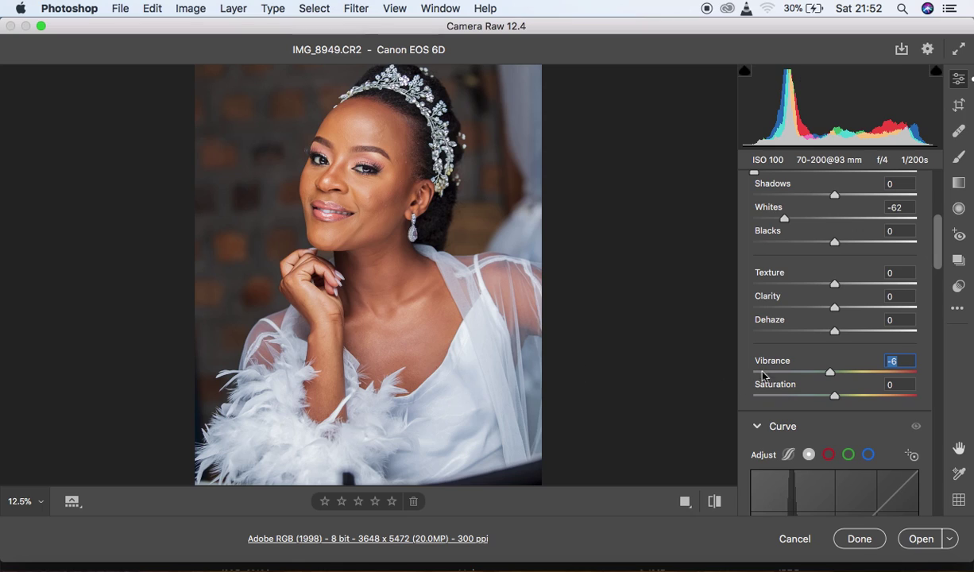
{"action": "left_click_drag", "start_coordinate": [937, 257], "coordinate": [938, 207]}
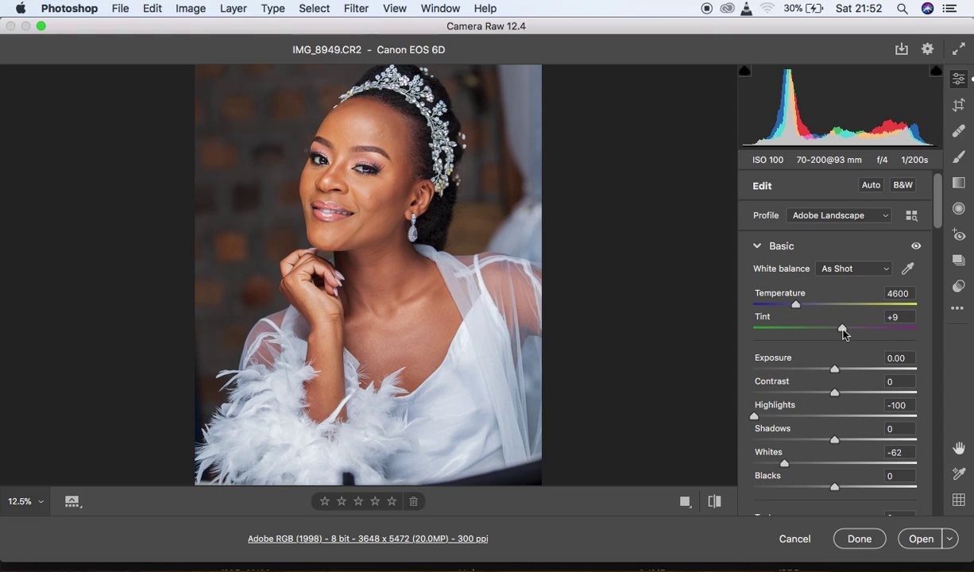
{"action": "left_click_drag", "start_coordinate": [843, 334], "coordinate": [839, 335]}
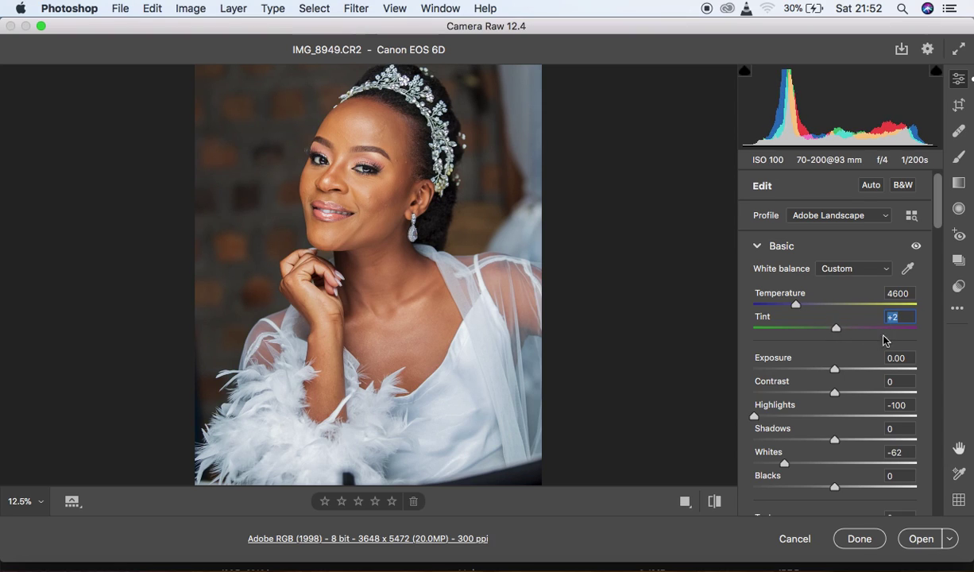
{"action": "left_click", "coordinate": [835, 331]}
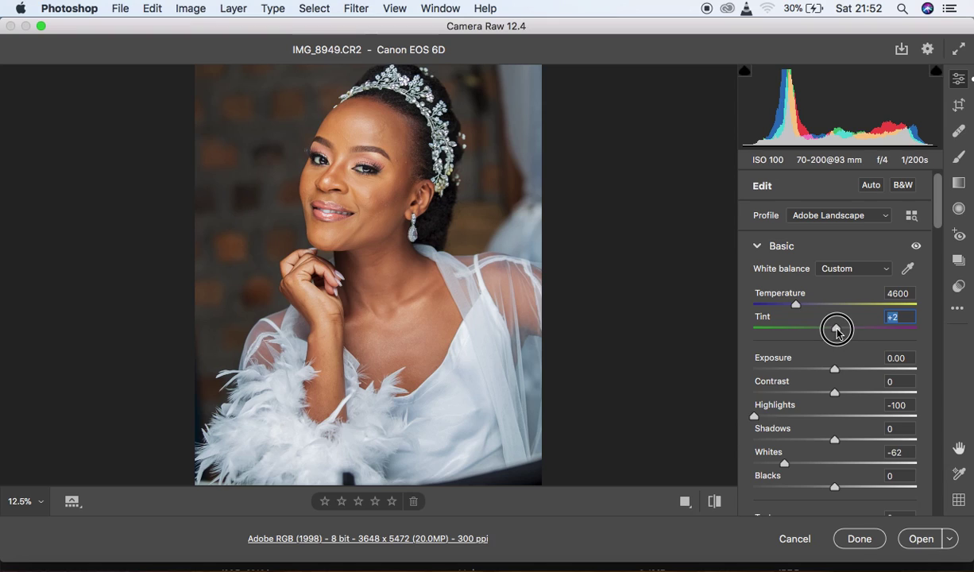
{"action": "left_click_drag", "start_coordinate": [837, 332], "coordinate": [837, 332]}
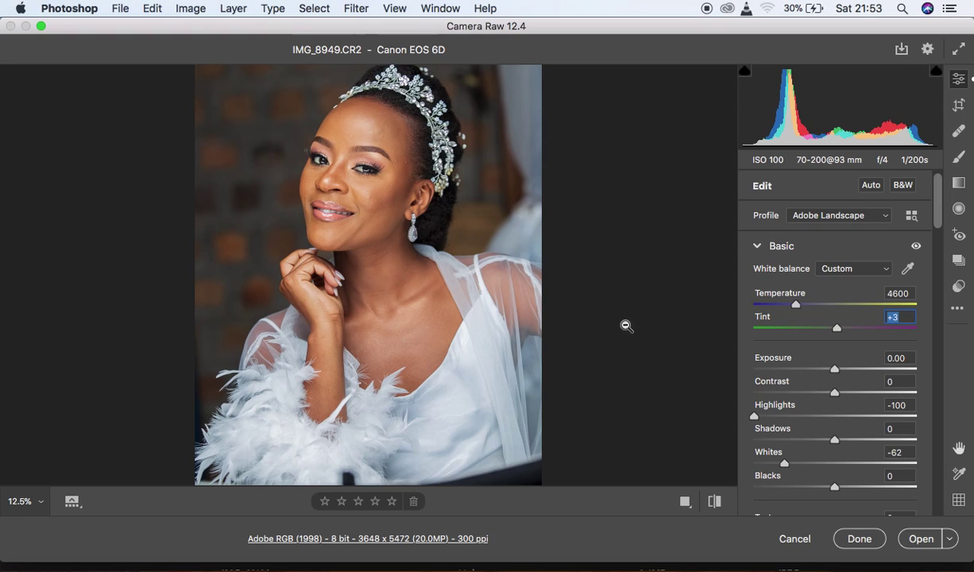
{"action": "left_click_drag", "start_coordinate": [838, 395], "coordinate": [843, 396]}
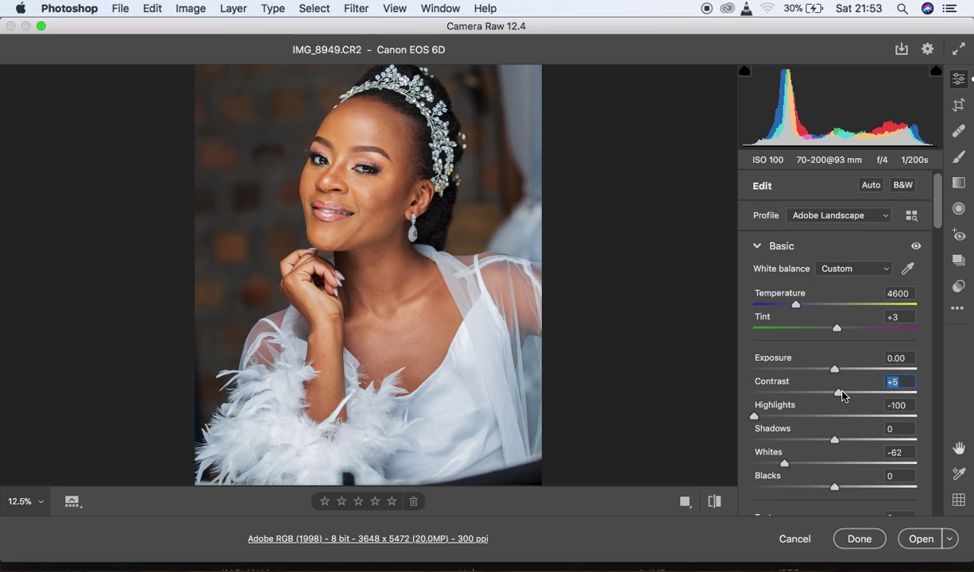
- Try Blacks at -100 and at +100, resetting it to 0 after each trial
{"action": "left_click_drag", "start_coordinate": [938, 219], "coordinate": [940, 247]}
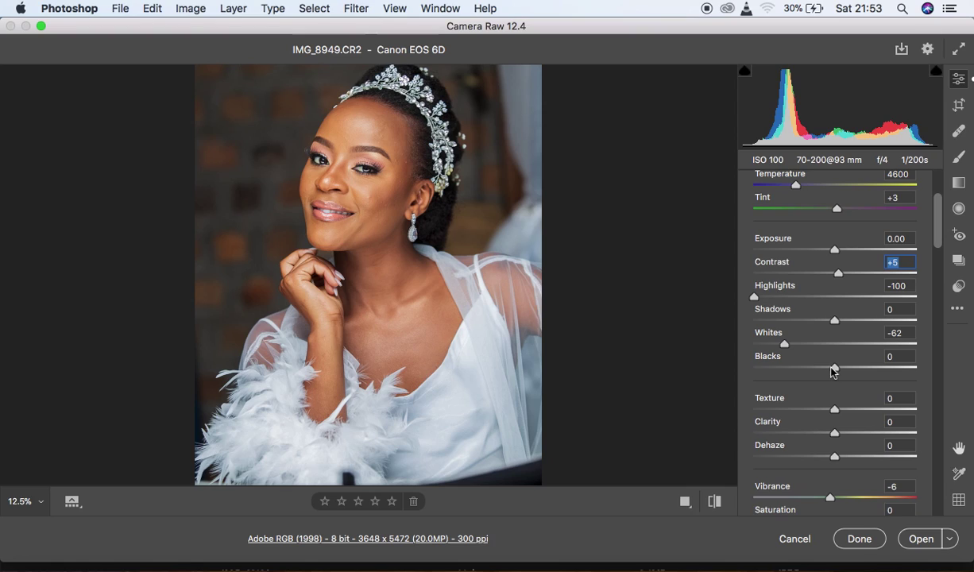
{"action": "left_click_drag", "start_coordinate": [838, 371], "coordinate": [681, 354]}
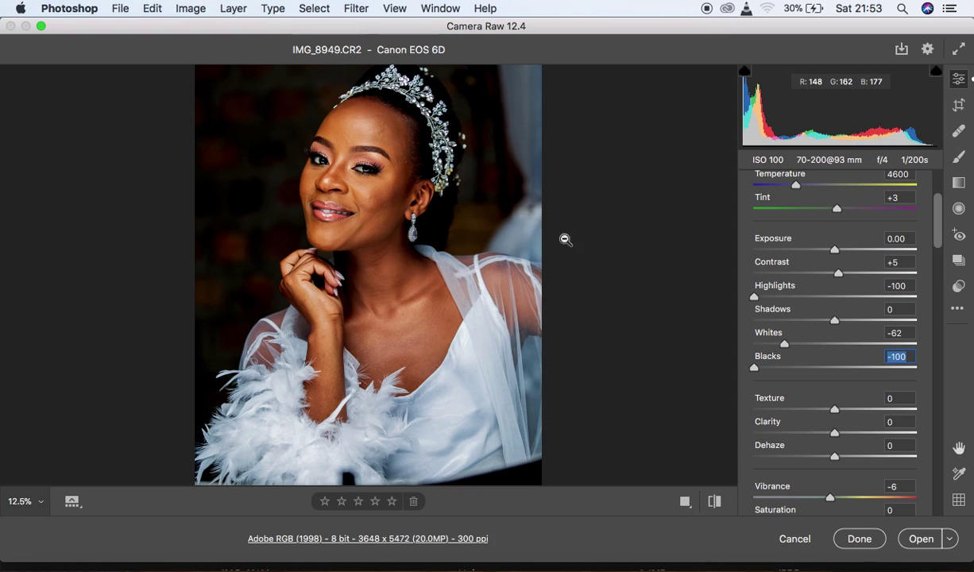
{"action": "double_click", "coordinate": [755, 369]}
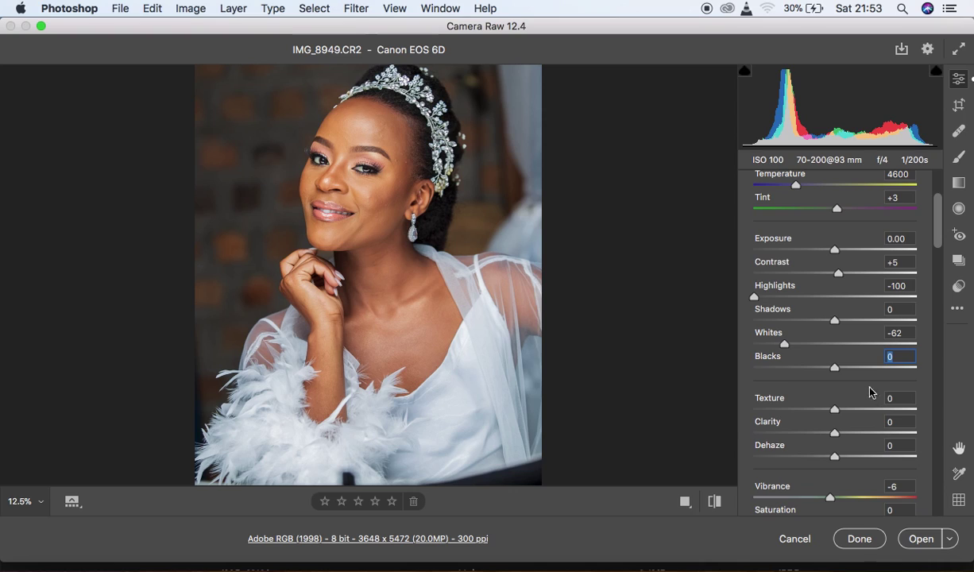
{"action": "left_click_drag", "start_coordinate": [835, 370], "coordinate": [926, 370]}
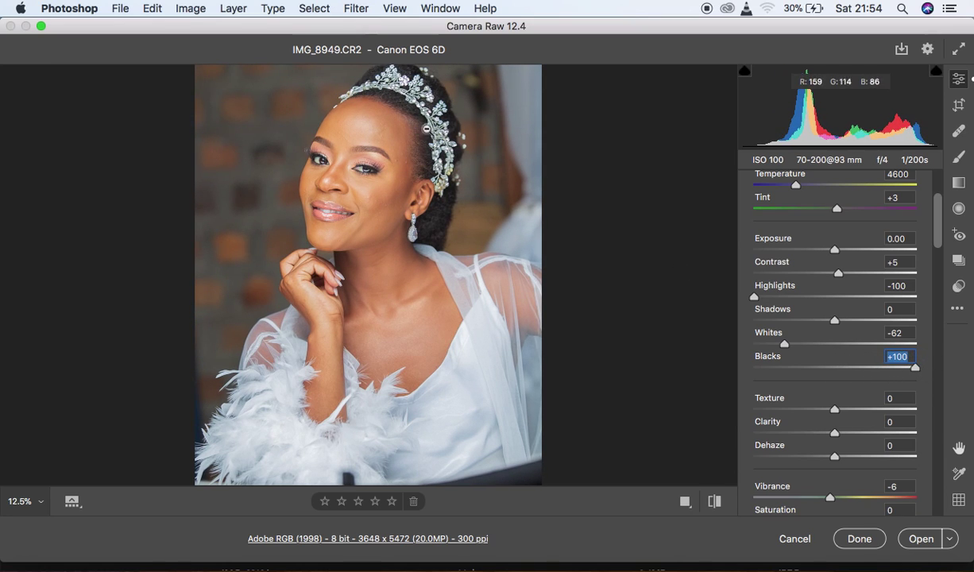
{"action": "left_click", "coordinate": [845, 370]}
{"action": "double_click", "coordinate": [845, 371]}
{"action": "key", "text": "super+z"}
{"action": "double_click", "coordinate": [845, 370]}
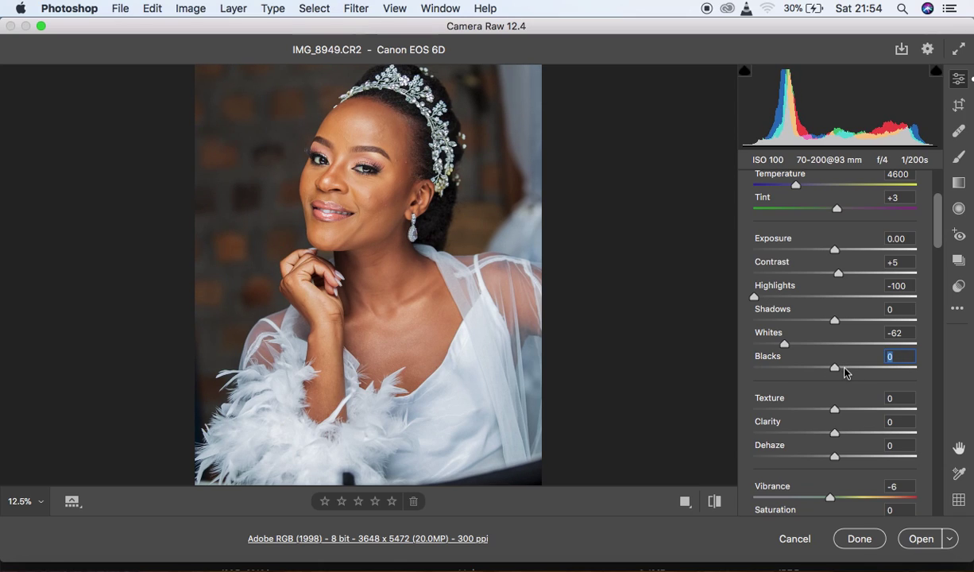
- Set Blacks to -11 and Shadows to +5, trying Shadows at +100 to judge the effect on the full portrait
{"action": "left_click_drag", "start_coordinate": [835, 369], "coordinate": [825, 373]}
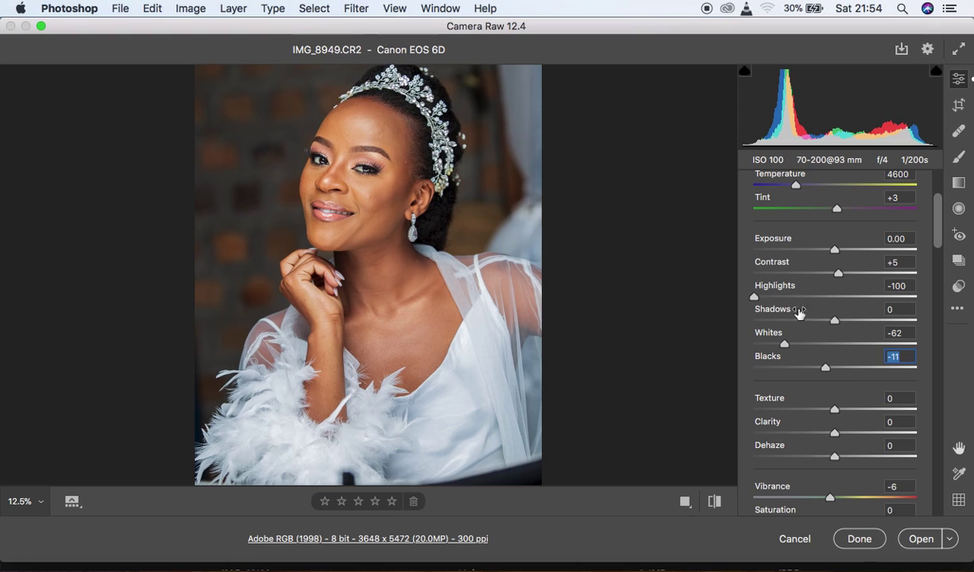
{"action": "left_click_drag", "start_coordinate": [835, 323], "coordinate": [838, 323]}
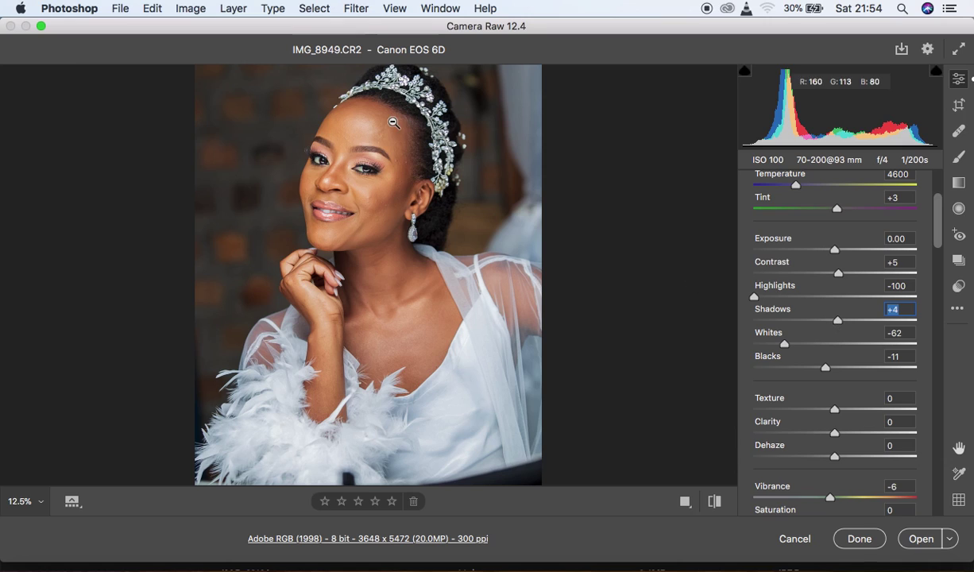
{"action": "key", "text": "super+0"}
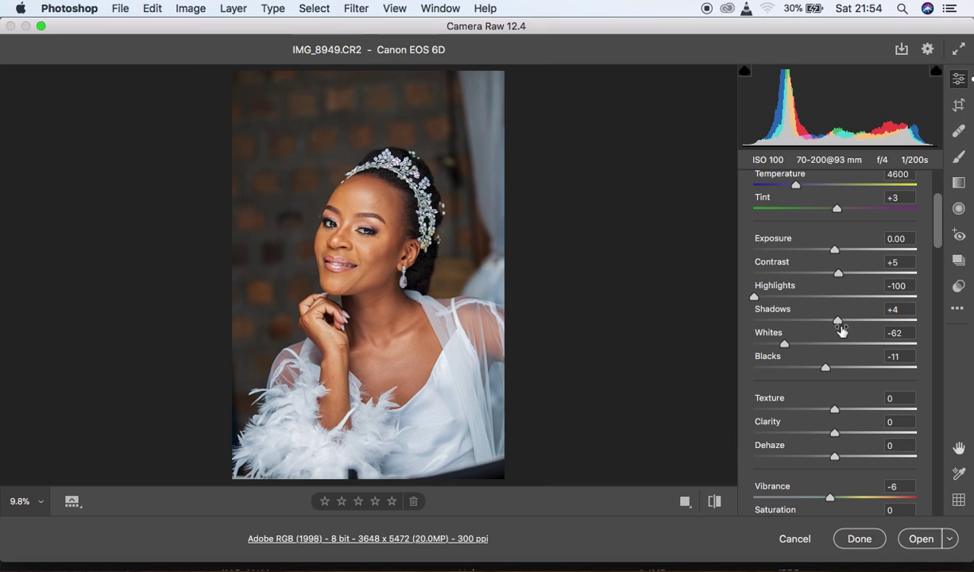
{"action": "left_click_drag", "start_coordinate": [840, 322], "coordinate": [922, 322]}
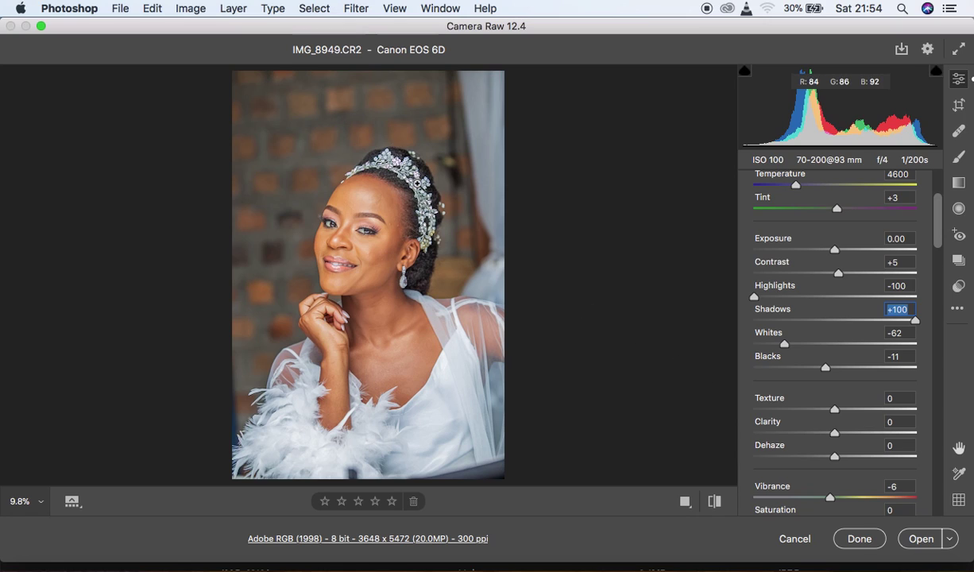
{"action": "left_click", "coordinate": [844, 320]}
{"action": "left_click_drag", "start_coordinate": [843, 321], "coordinate": [842, 322]}
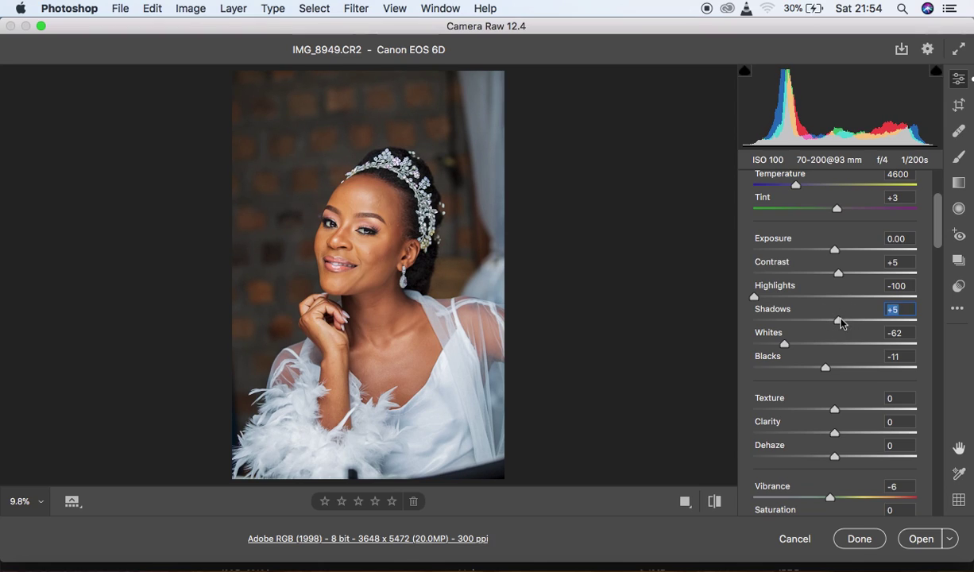
- Set Clarity to +6 and Dehaze to +3
{"action": "left_click_drag", "start_coordinate": [836, 432], "coordinate": [840, 435]}
{"action": "left_click_drag", "start_coordinate": [839, 434], "coordinate": [841, 433]}
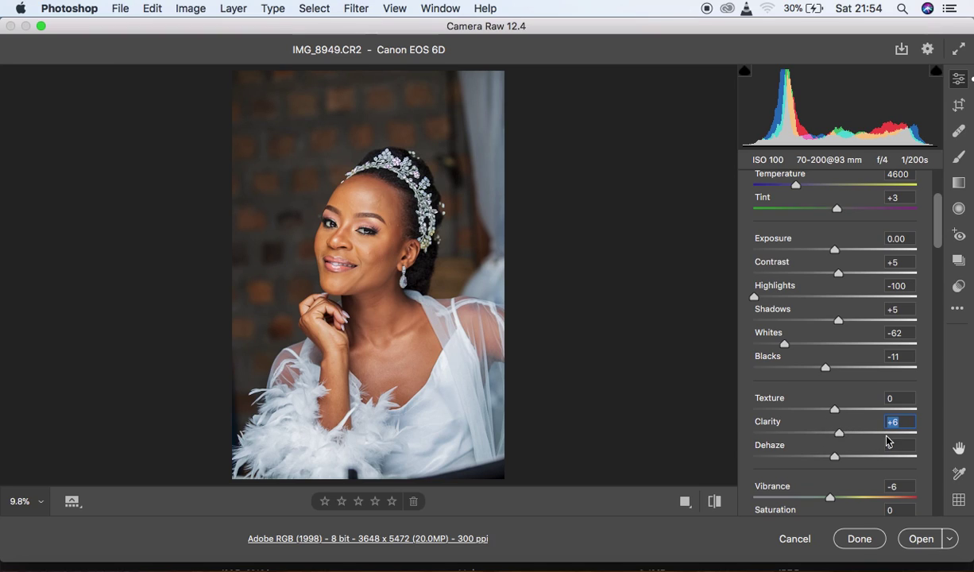
{"action": "left_click_drag", "start_coordinate": [836, 457], "coordinate": [838, 458]}
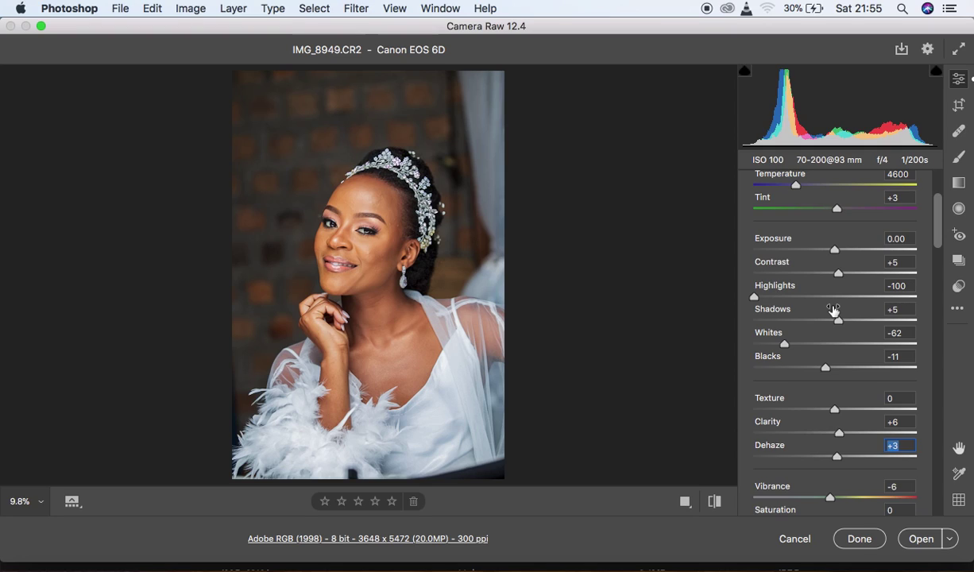
- Open the portrait in Photoshop and crop it to 4:5 (8:10), rotating it slightly counterclockwise and tightening the frame around the bride
{"action": "left_click", "coordinate": [921, 540]}
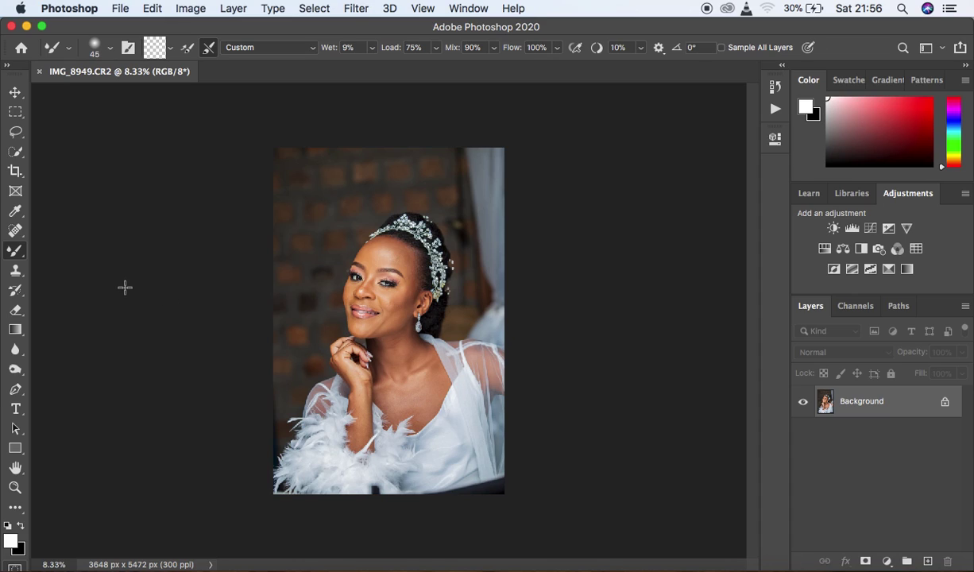
{"action": "left_click", "coordinate": [12, 170]}
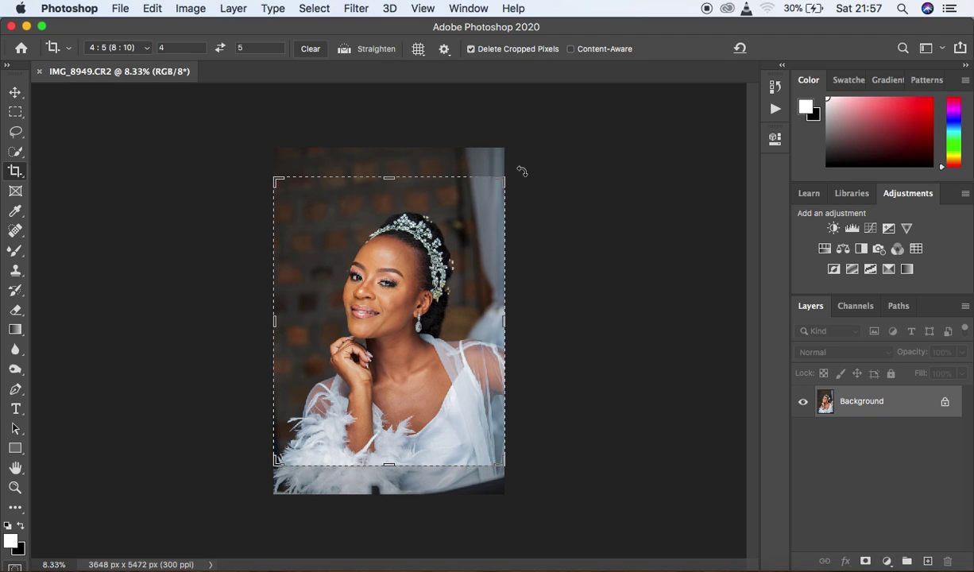
{"action": "left_click_drag", "start_coordinate": [522, 170], "coordinate": [517, 166]}
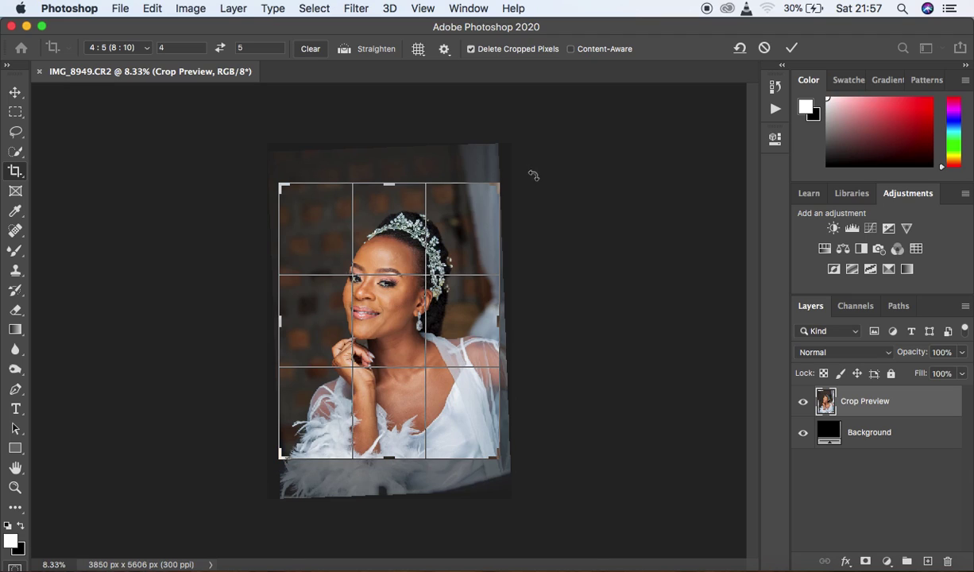
{"action": "left_click_drag", "start_coordinate": [531, 183], "coordinate": [534, 185]}
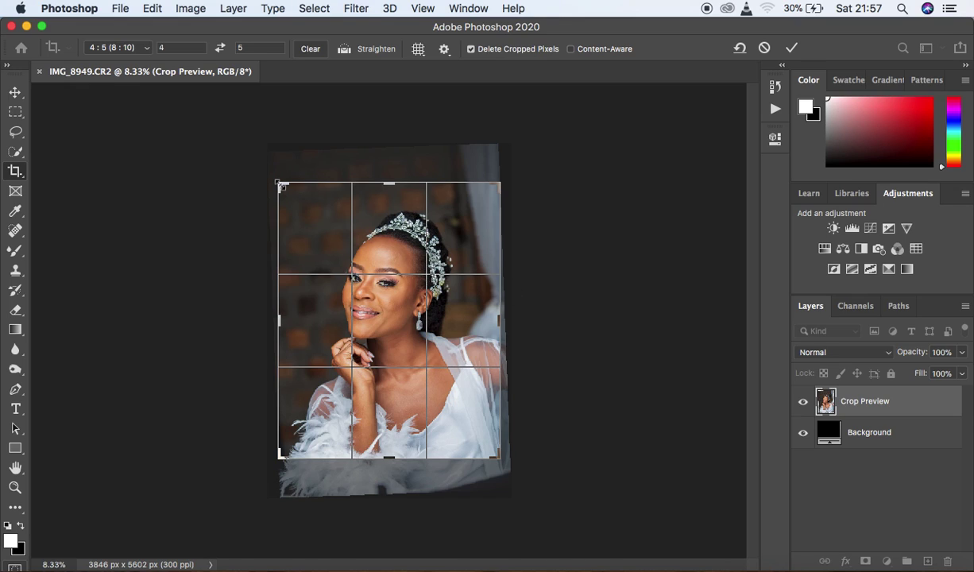
{"action": "left_click_drag", "start_coordinate": [280, 184], "coordinate": [287, 191]}
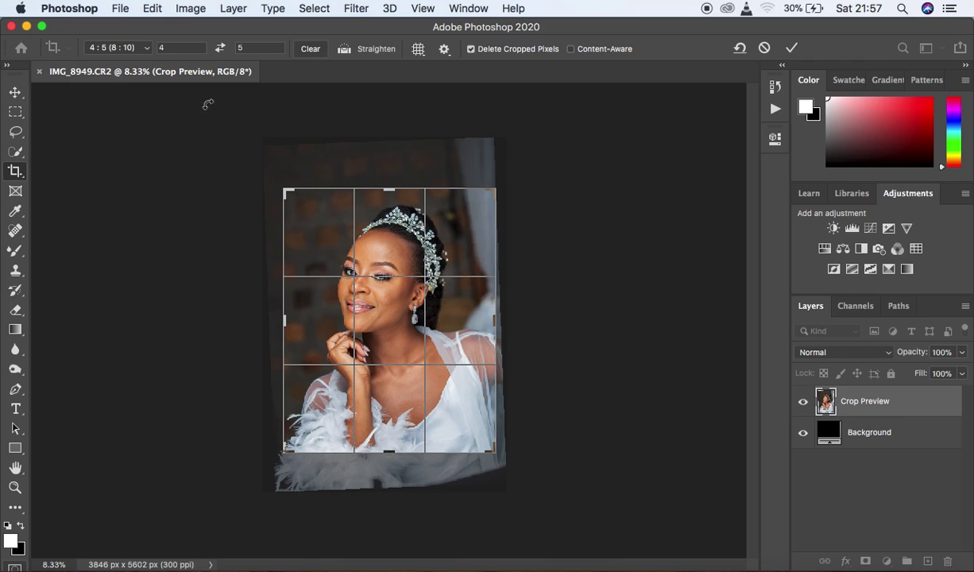
{"action": "left_click", "coordinate": [136, 48]}
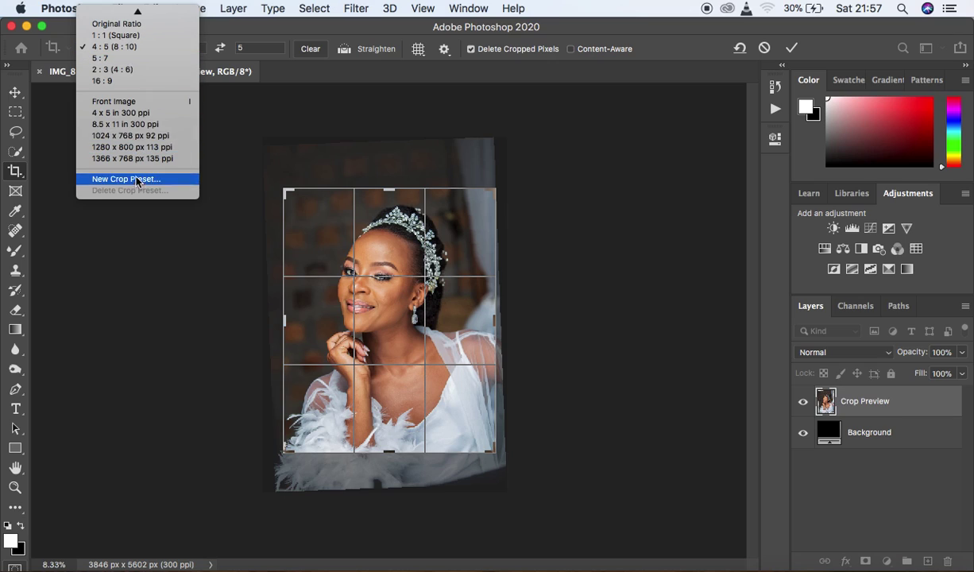
{"action": "mouse_move", "coordinate": [138, 11]}
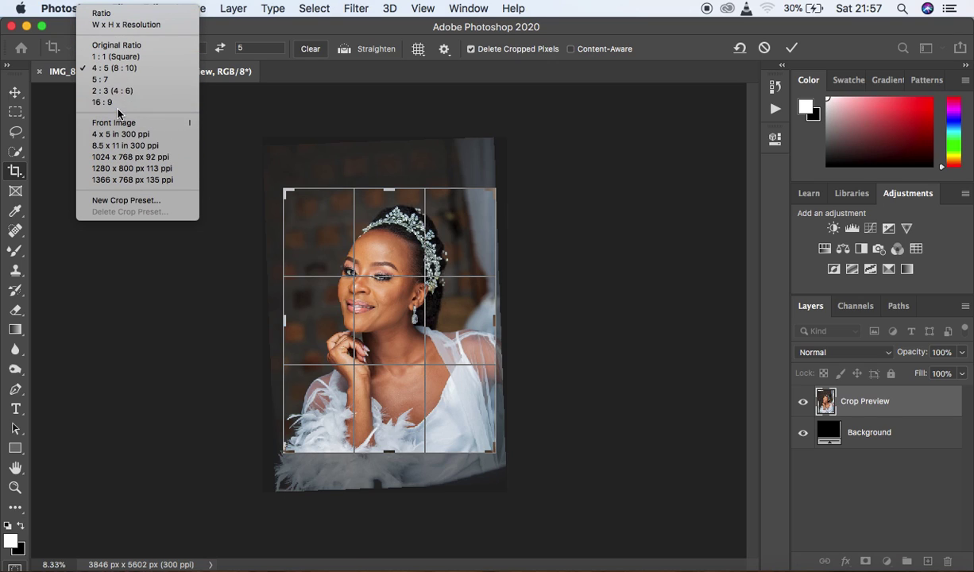
{"action": "left_click", "coordinate": [120, 69]}
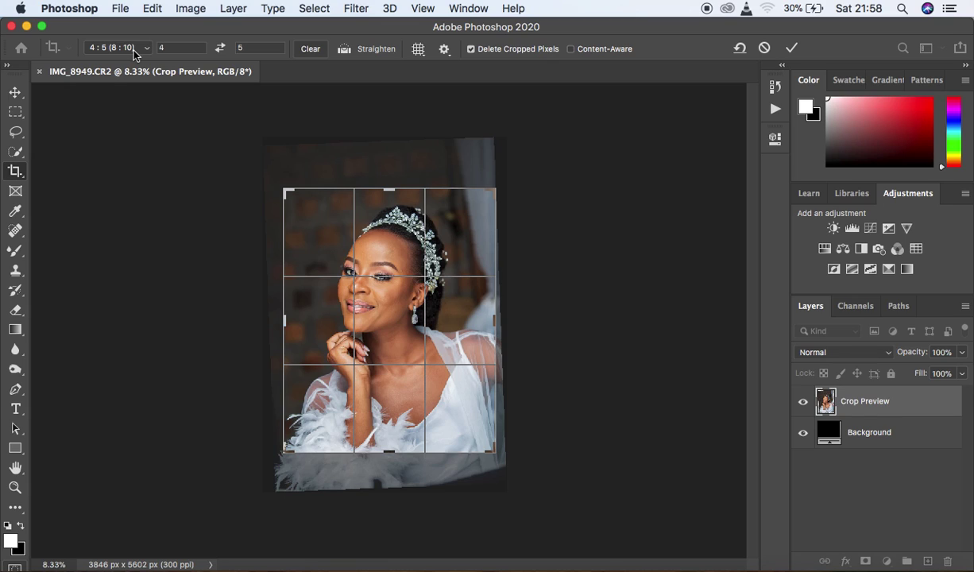
{"action": "key", "text": "Return"}
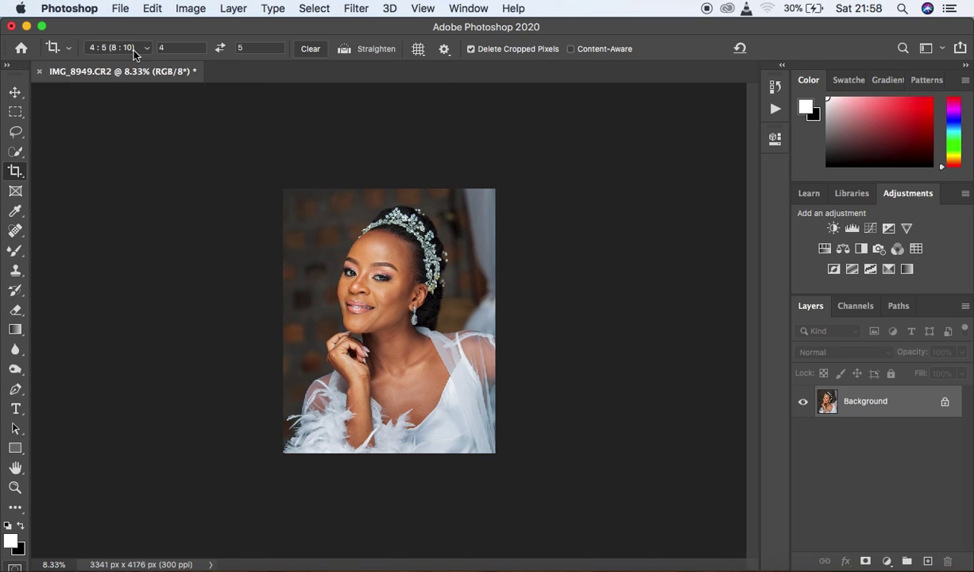
- Examine the skin around the bride's mouth, cheek and neck for blemishes at 66.67% zoom
{"action": "key", "text": "super+plus"}
{"action": "key", "text": "super+plus"}
{"action": "key", "text": "super+plus"}
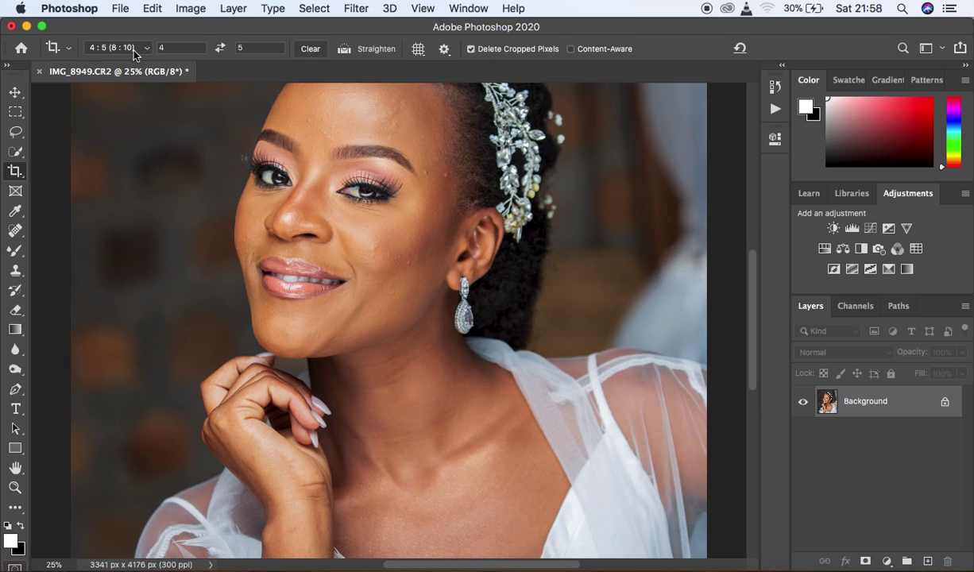
{"action": "key", "text": "super+minus"}
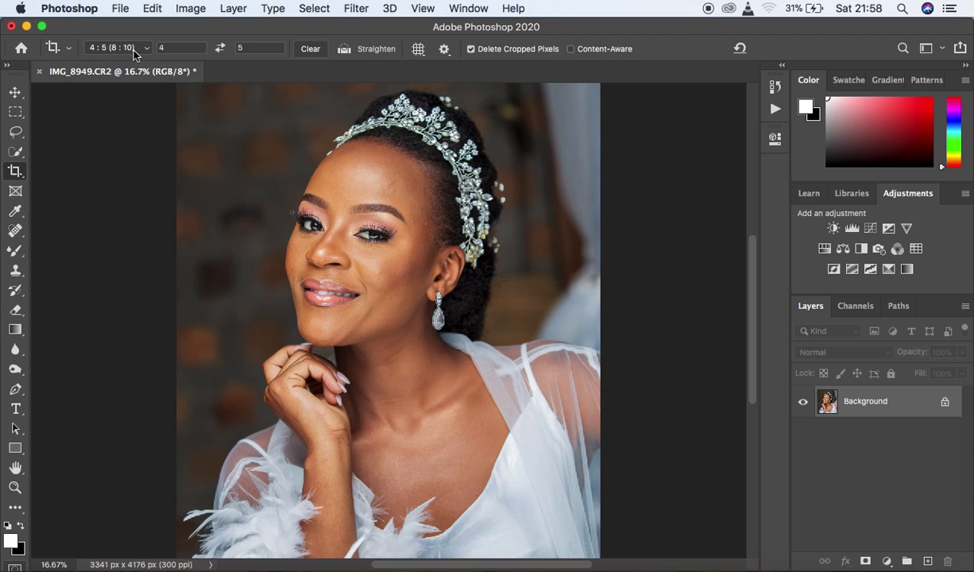
{"action": "key", "text": "super+plus"}
{"action": "key", "text": "super+plus"}
{"action": "key", "text": "super+plus"}
{"action": "key", "text": "super+plus"}
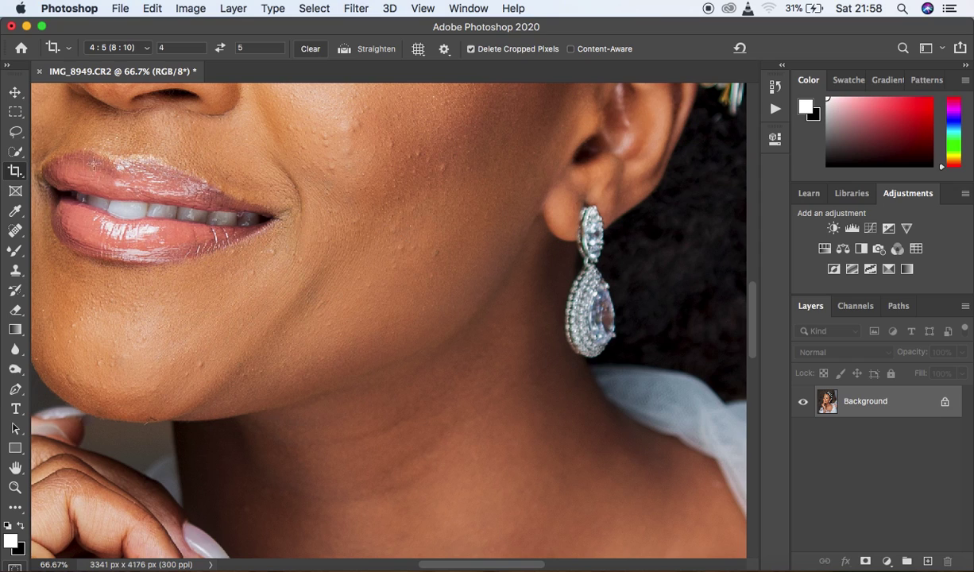
- Add a new empty layer above the background and name it BLEMISHES
{"action": "left_click", "coordinate": [15, 93]}
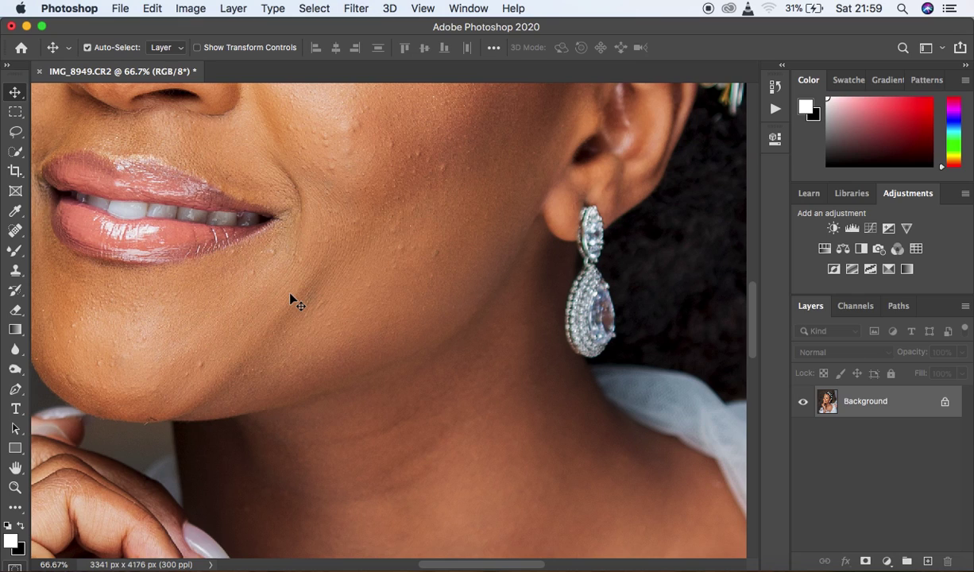
{"action": "left_click", "coordinate": [929, 561]}
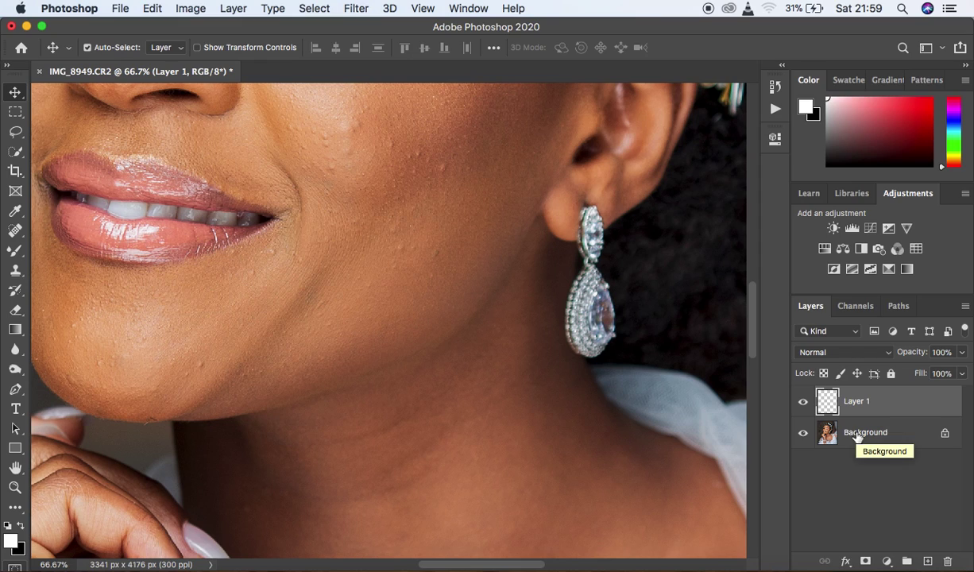
{"action": "double_click", "coordinate": [849, 400]}
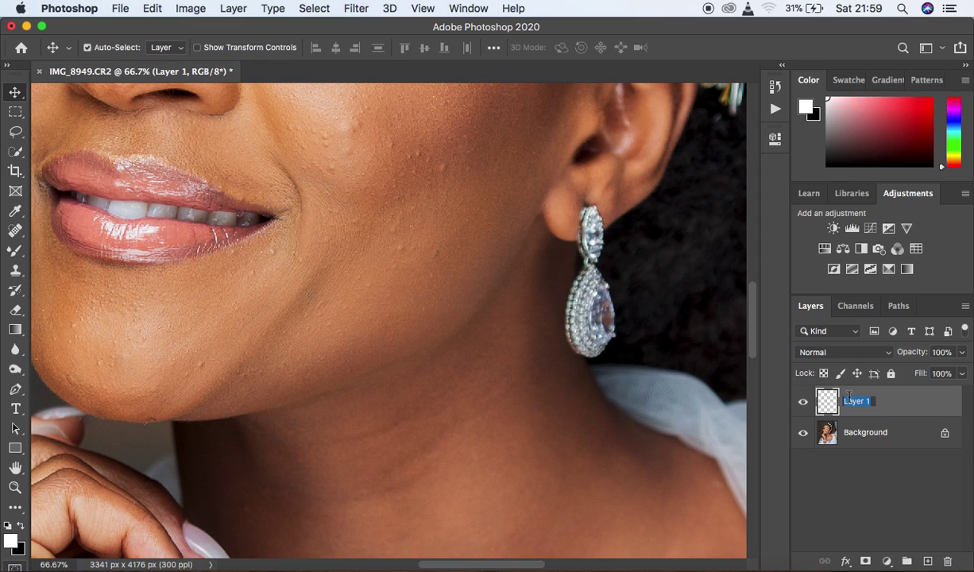
{"action": "type", "text": "bLEMISHES"}
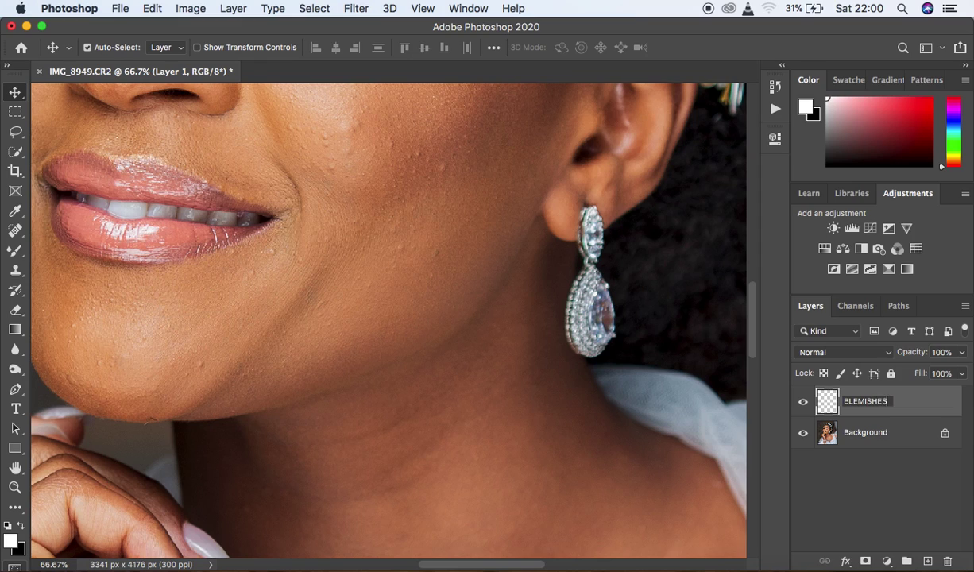
{"action": "key", "text": "Return"}
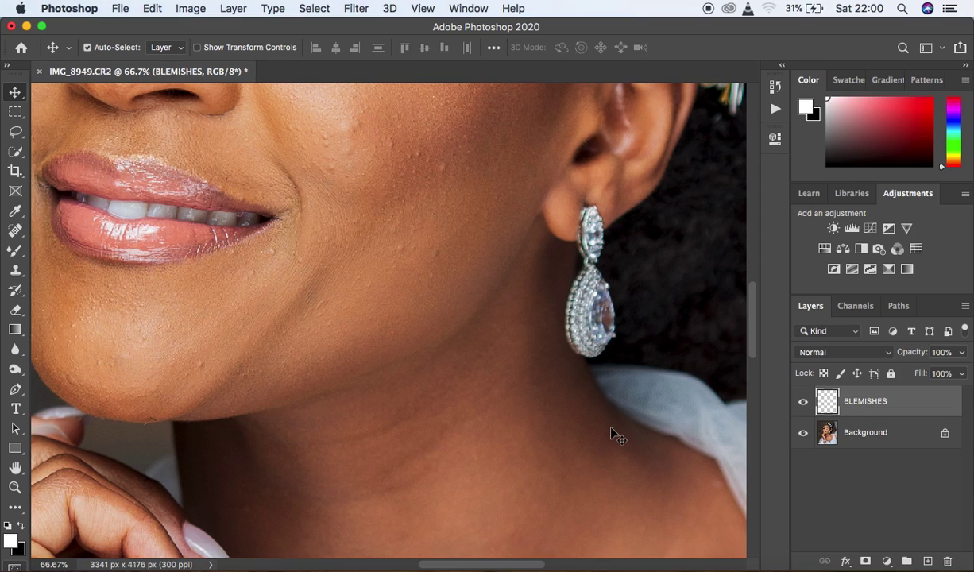
- Bring the whole portrait into view and activate the Spot Healing Brush for work on the BLEMISHES layer
{"action": "key", "text": "super+minus"}
{"action": "key", "text": "super+minus"}
{"action": "key", "text": "super+minus"}
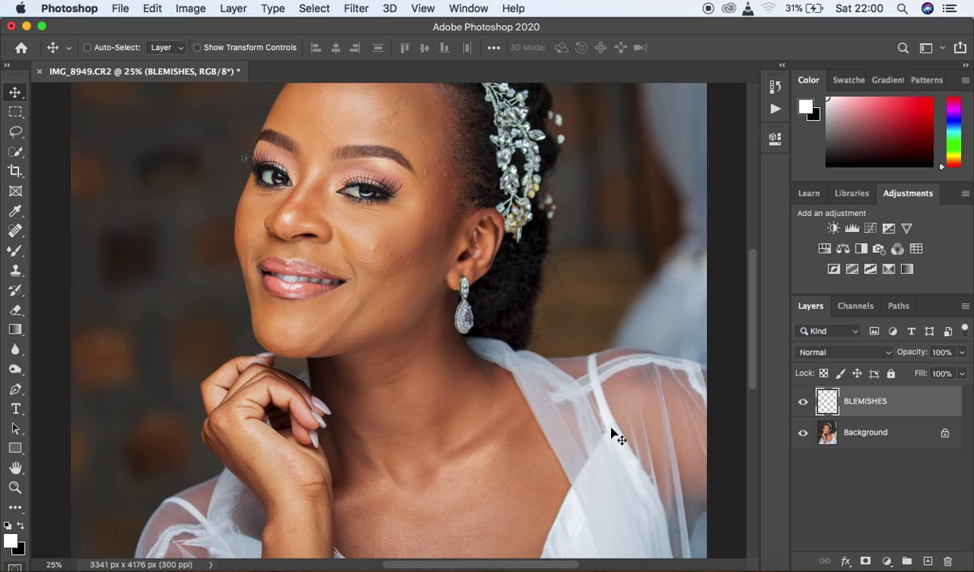
{"action": "key", "text": "super+minus"}
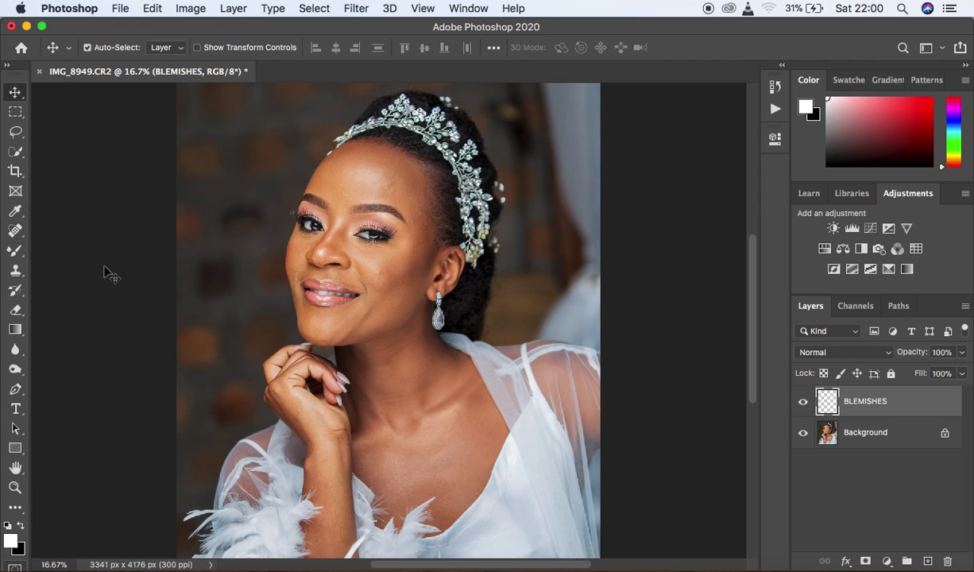
{"action": "left_click", "coordinate": [13, 230]}
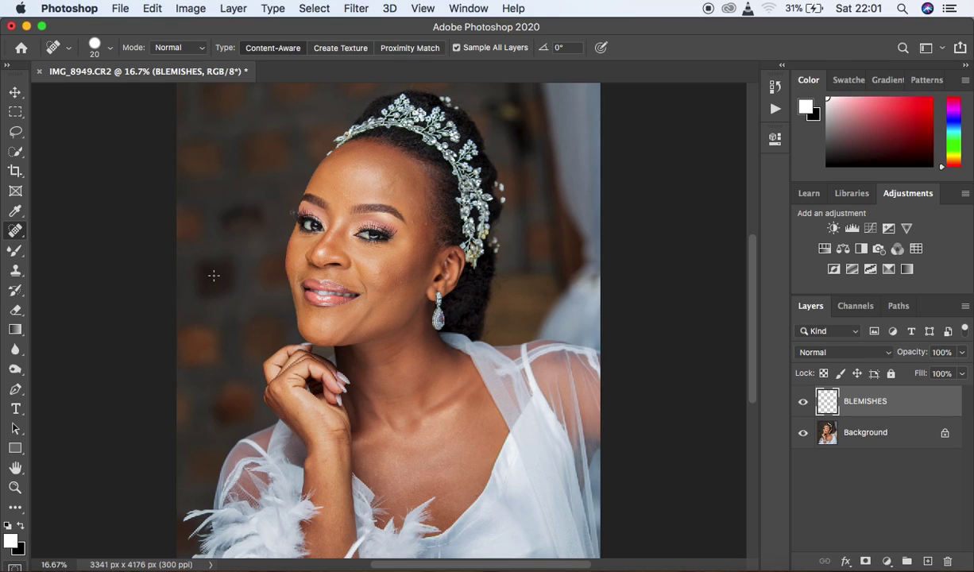
- Try out Spot Healing Brush sizes up to 700 px and bring the brush down to 80 px
{"action": "key", "text": "bracketright"}
{"action": "key", "text": "bracketright"}
{"action": "key", "text": "bracketright"}
{"action": "key", "text": "bracketright"}
{"action": "key", "text": "bracketright"}
{"action": "key", "text": "bracketright"}
{"action": "key", "text": "bracketright"}
{"action": "key", "text": "bracketright"}
{"action": "key", "text": "bracketright"}
{"action": "key", "text": "bracketright"}
{"action": "key", "text": "bracketright"}
{"action": "key", "text": "bracketright"}
{"action": "key", "text": "bracketright"}
{"action": "key", "text": "bracketright"}
{"action": "key", "text": "bracketright"}
{"action": "key", "text": "bracketright"}
{"action": "key", "text": "bracketright"}
{"action": "key", "text": "bracketright"}
{"action": "key", "text": "bracketright"}
{"action": "key", "text": "bracketright"}
{"action": "key", "text": "bracketright"}
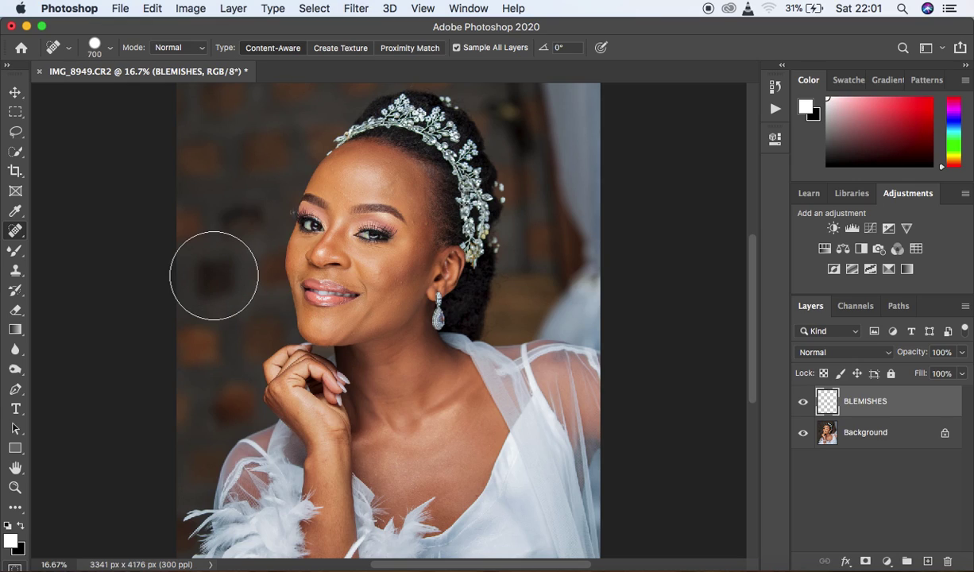
{"action": "key", "text": "bracketleft"}
{"action": "key", "text": "bracketleft"}
{"action": "key", "text": "bracketleft"}
{"action": "key", "text": "bracketleft"}
{"action": "key", "text": "bracketleft"}
{"action": "key", "text": "bracketleft"}
{"action": "key", "text": "bracketleft"}
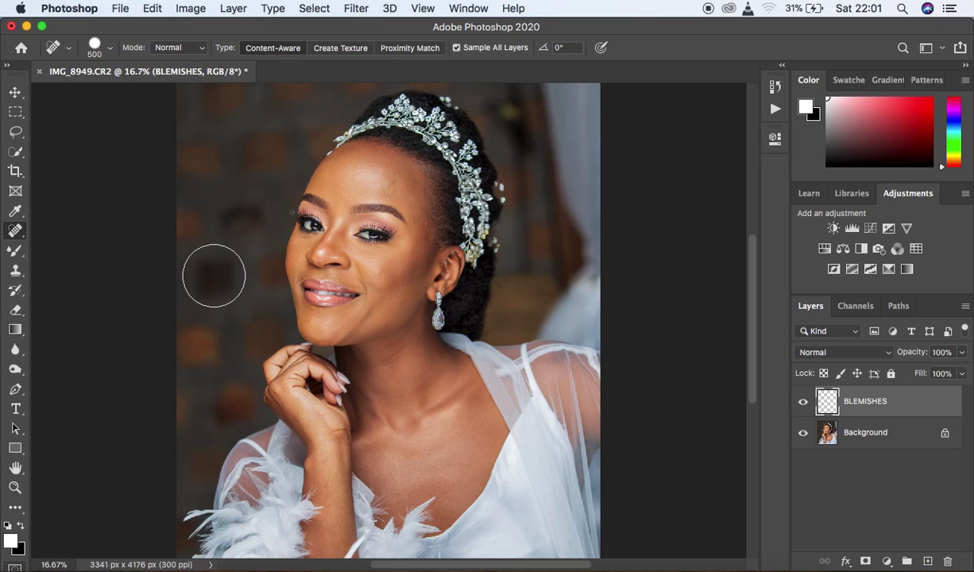
{"action": "key", "text": "bracketleft"}
{"action": "key", "text": "bracketleft"}
{"action": "key", "text": "bracketleft"}
{"action": "key", "text": "bracketleft"}
{"action": "key", "text": "bracketleft"}
{"action": "key", "text": "bracketleft"}
{"action": "key", "text": "bracketleft"}
{"action": "key", "text": "bracketleft"}
{"action": "key", "text": "bracketleft"}
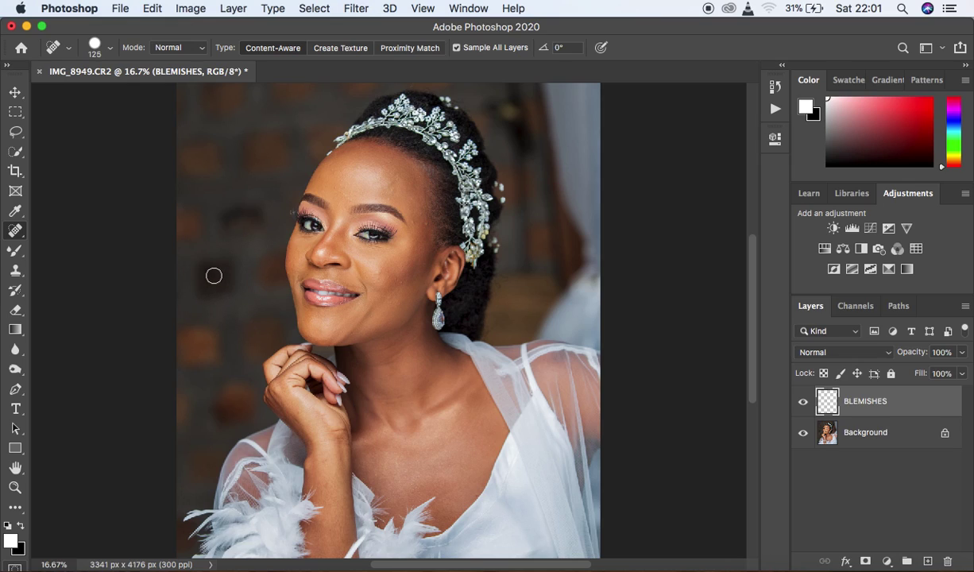
{"action": "key", "text": "bracketleft"}
{"action": "key", "text": "bracketleft"}
{"action": "key", "text": "bracketleft"}
{"action": "key", "text": "bracketright"}
{"action": "key", "text": "bracketright"}
{"action": "key", "text": "bracketright"}
{"action": "key", "text": "bracketright"}
{"action": "key", "text": "bracketright"}
{"action": "key", "text": "bracketright"}
{"action": "key", "text": "bracketright"}
- Examine the Spot Healing Brush's size, hardness, spacing and Content-Aware settings with the bride's cheek at 66.67% zoom
{"action": "key", "text": "super+equal"}
{"action": "key", "text": "super+equal"}
{"action": "key", "text": "super+equal"}
{"action": "key", "text": "super+equal"}
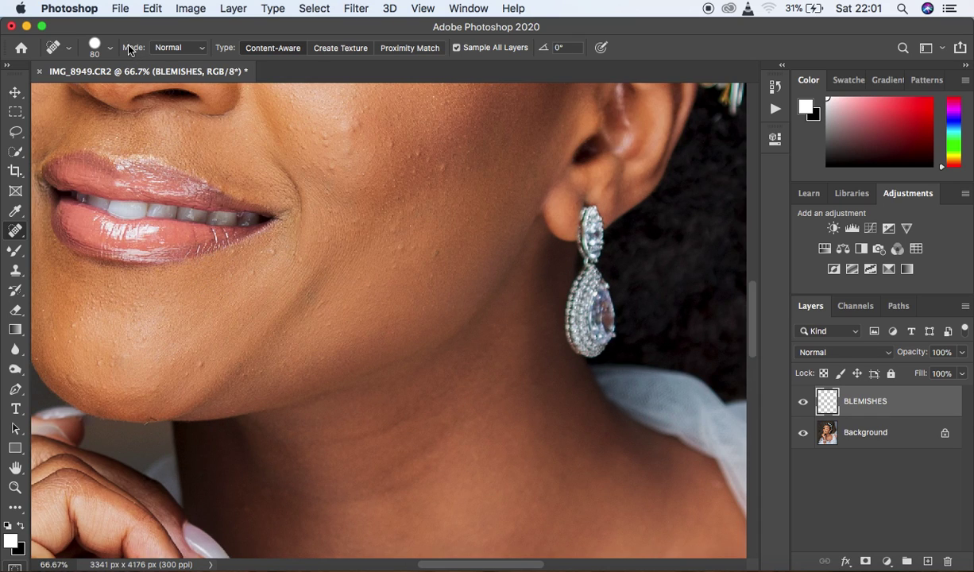
{"action": "key", "text": "space"}
{"action": "key", "text": "space"}
{"action": "left_click_drag", "start_coordinate": [385, 153], "coordinate": [434, 225]}
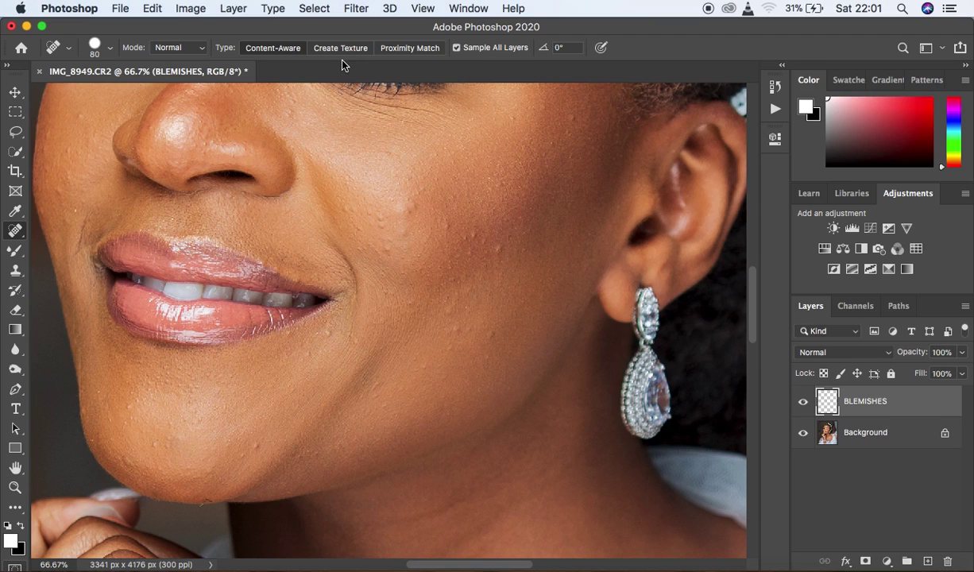
{"action": "left_click", "coordinate": [111, 49]}
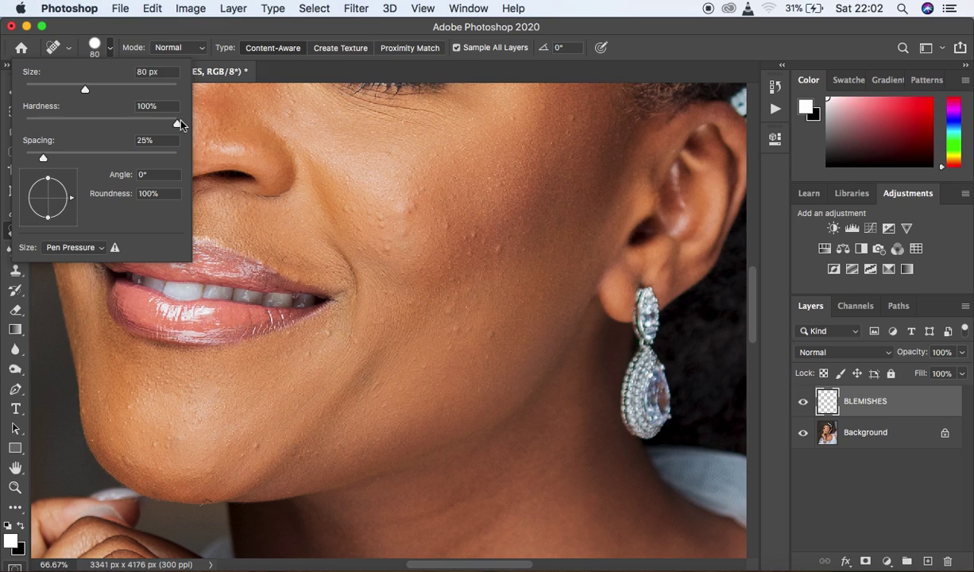
{"action": "left_click", "coordinate": [291, 51]}
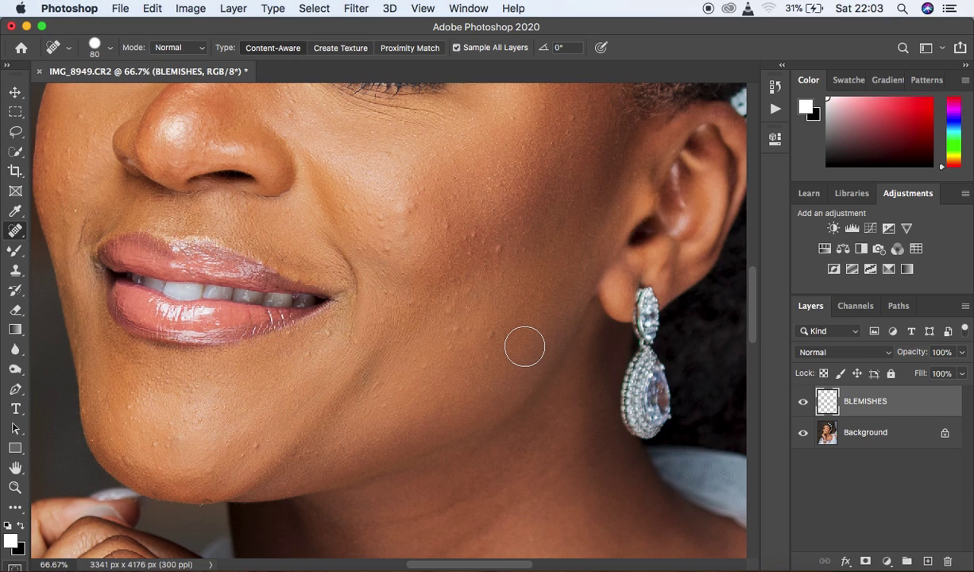
- Try smaller and larger Spot Healing Brush sizes over the cheek, ending at 100 px
{"action": "key", "text": "bracketleft"}
{"action": "key", "text": "bracketleft"}
{"action": "key", "text": "bracketleft"}
{"action": "key", "text": "bracketleft"}
{"action": "key", "text": "bracketleft"}
{"action": "key", "text": "bracketleft"}
{"action": "key", "text": "bracketleft"}
{"action": "key", "text": "bracketleft"}
{"action": "key", "text": "bracketleft"}
{"action": "key", "text": "bracketleft"}
{"action": "key", "text": "bracketleft"}
{"action": "key", "text": "bracketright"}
{"action": "key", "text": "bracketright"}
{"action": "key", "text": "bracketright"}
{"action": "key", "text": "bracketright"}
{"action": "key", "text": "bracketright"}
{"action": "key", "text": "bracketright"}
{"action": "key", "text": "bracketright"}
{"action": "key", "text": "bracketright"}
{"action": "key", "text": "bracketright"}
{"action": "key", "text": "bracketright"}
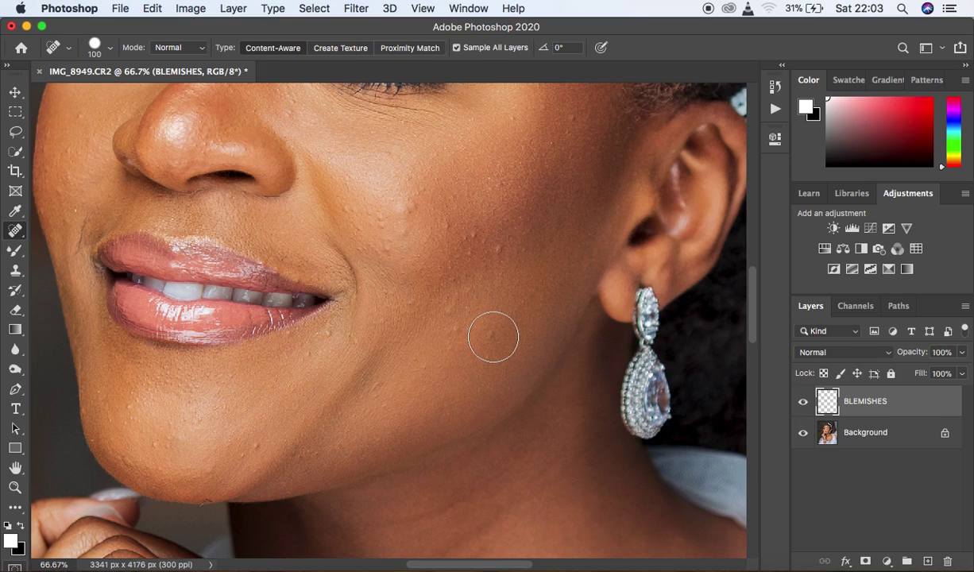
- Set the Spot Healing Brush to 25 px and heal the prominent bumps on the lower and outer cheek
{"action": "key", "text": "bracketleft"}
{"action": "key", "text": "bracketleft"}
{"action": "key", "text": "bracketleft"}
{"action": "key", "text": "bracketleft"}
{"action": "key", "text": "bracketleft"}
{"action": "key", "text": "bracketleft"}
{"action": "key", "text": "bracketleft"}
{"action": "key", "text": "bracketleft"}
{"action": "key", "text": "bracketright"}
{"action": "left_click", "coordinate": [495, 334]}
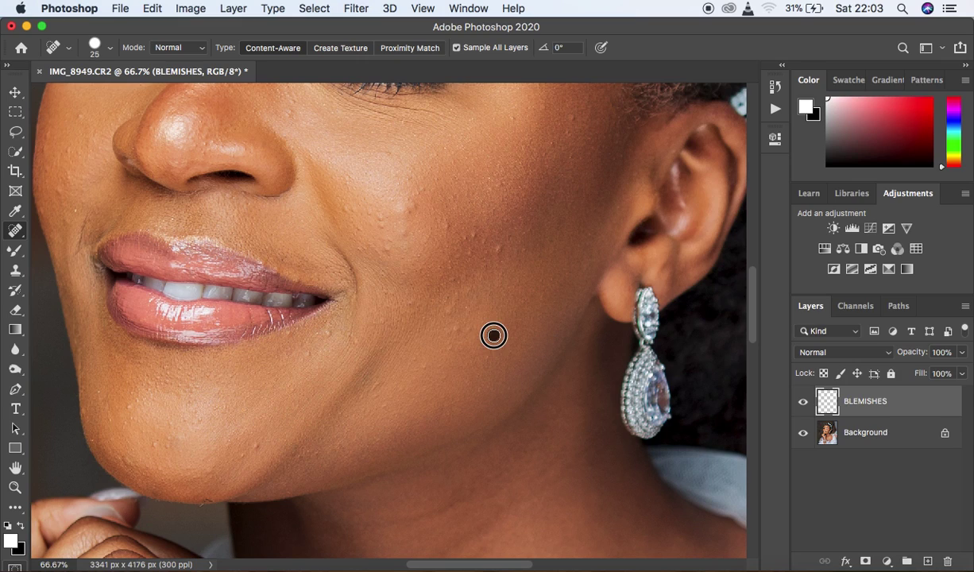
{"action": "left_click", "coordinate": [478, 320]}
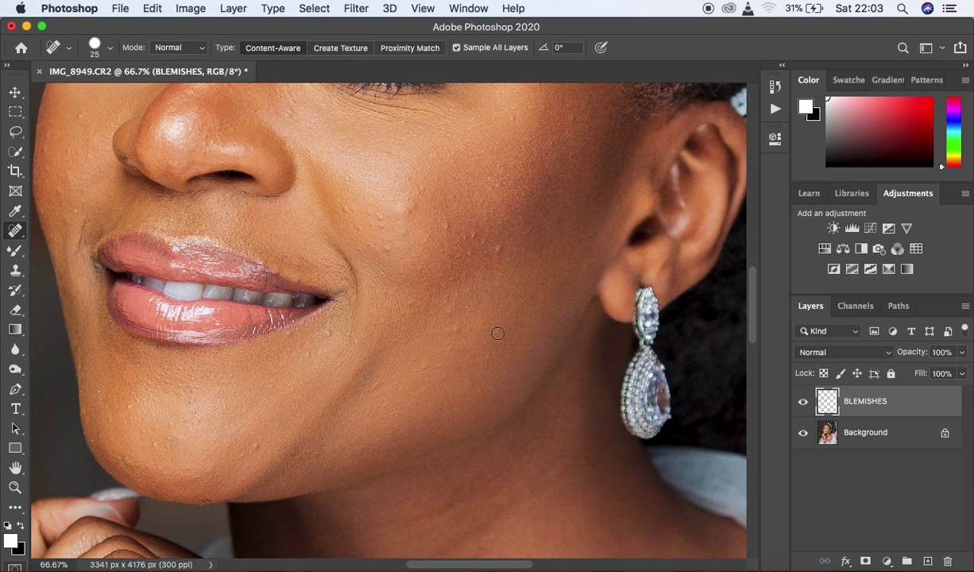
{"action": "left_click", "coordinate": [484, 362]}
{"action": "left_click", "coordinate": [449, 345]}
{"action": "left_click", "coordinate": [471, 329]}
{"action": "left_click", "coordinate": [477, 240]}
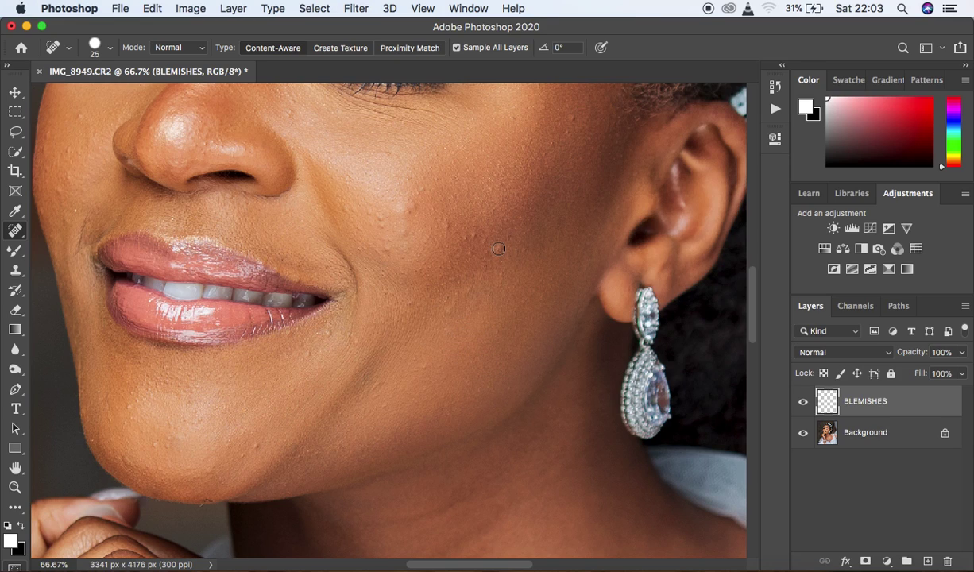
{"action": "left_click", "coordinate": [427, 215]}
{"action": "left_click", "coordinate": [457, 226]}
{"action": "left_click", "coordinate": [498, 331]}
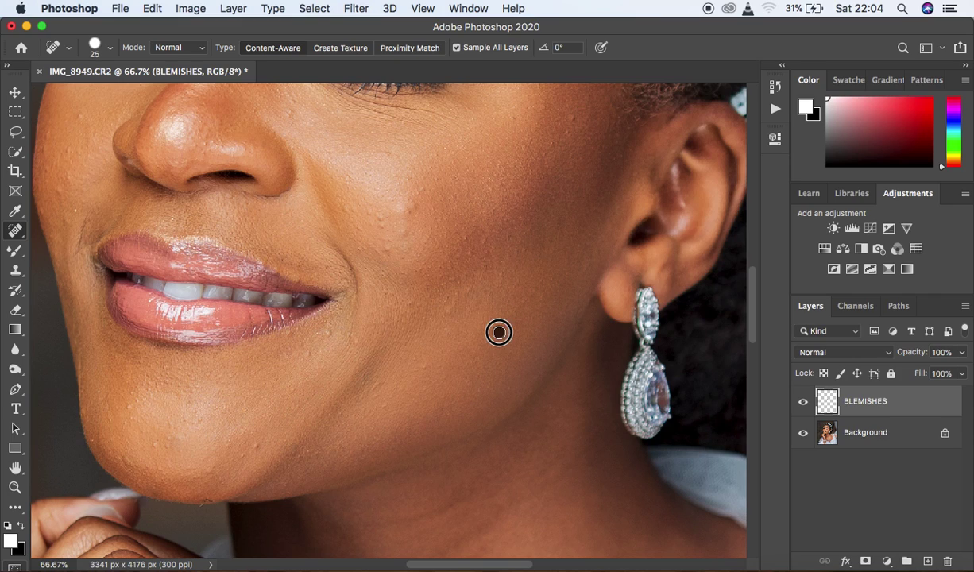
{"action": "left_click", "coordinate": [501, 241]}
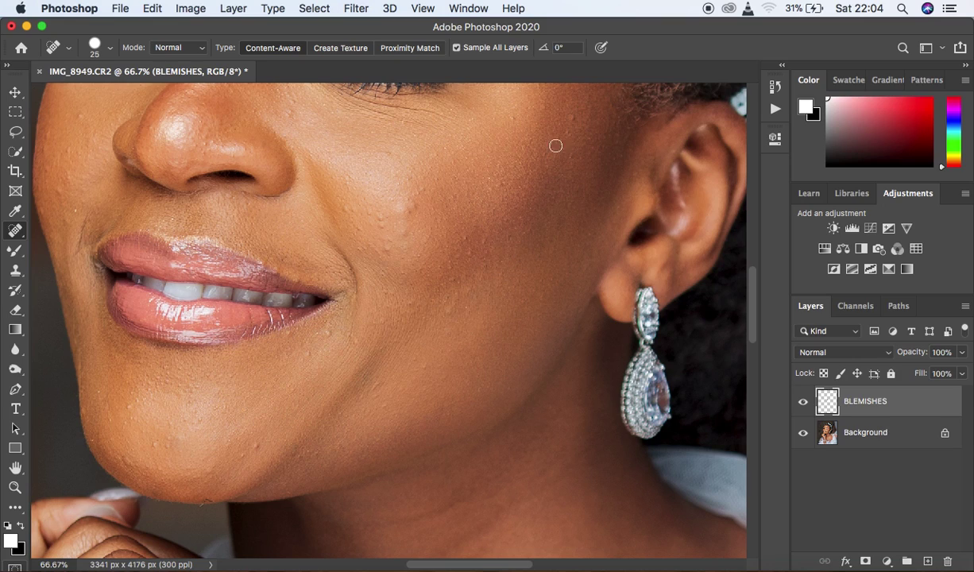
{"action": "left_click", "coordinate": [570, 114]}
- Spot-heal the small bumps across the bride's chin and along the lower jaw
{"action": "left_click", "coordinate": [246, 429]}
{"action": "left_click", "coordinate": [207, 502]}
{"action": "left_click", "coordinate": [125, 387]}
{"action": "left_click", "coordinate": [155, 442]}
{"action": "left_click", "coordinate": [197, 422]}
{"action": "left_click", "coordinate": [246, 455]}
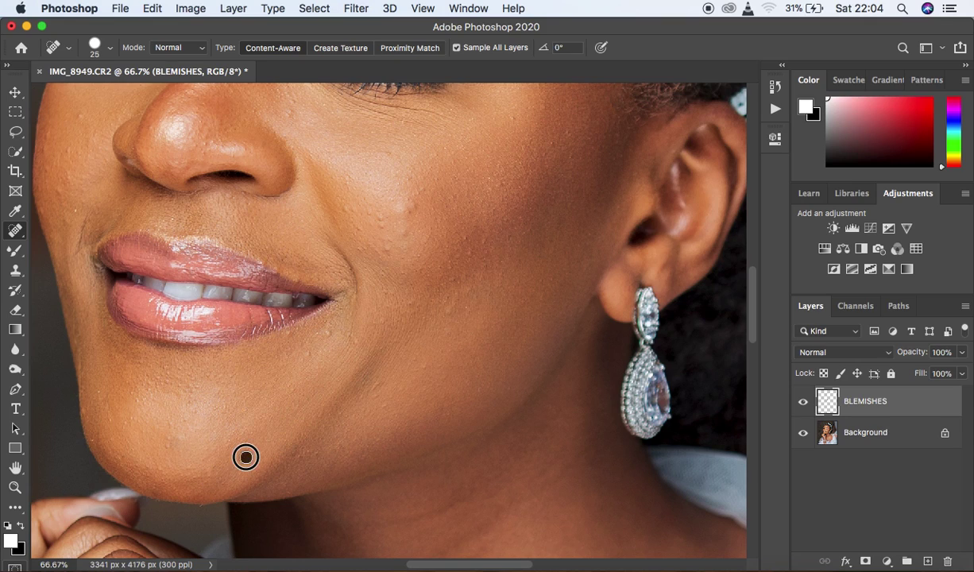
{"action": "left_click", "coordinate": [321, 452]}
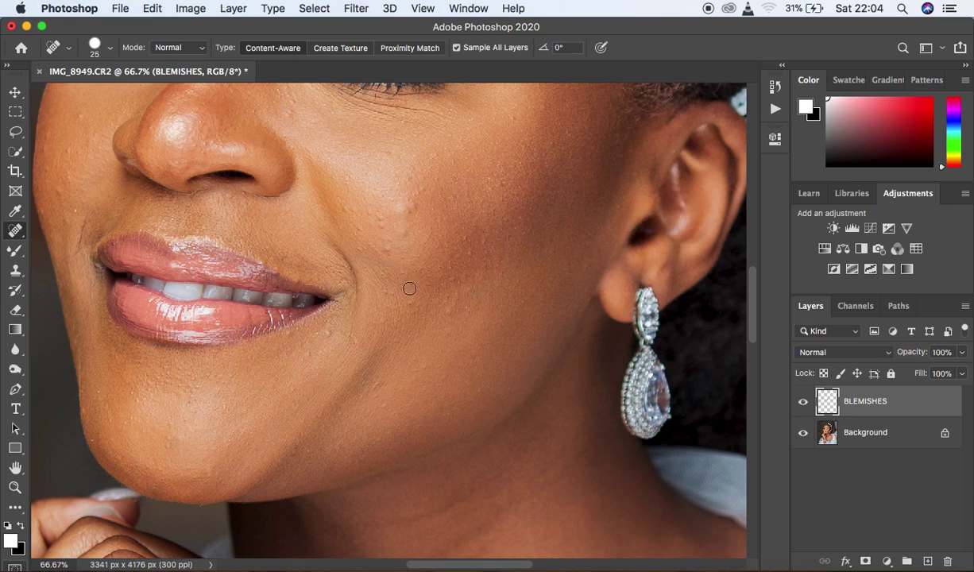
- Spot-heal the cluster of bumps on the middle of the cheek beside the nose
{"action": "left_click", "coordinate": [382, 220]}
{"action": "left_click", "coordinate": [349, 209]}
{"action": "left_click", "coordinate": [358, 226]}
{"action": "left_click", "coordinate": [406, 208]}
{"action": "left_click", "coordinate": [399, 197]}
{"action": "left_click", "coordinate": [406, 232]}
{"action": "left_click", "coordinate": [451, 242]}
{"action": "left_click", "coordinate": [435, 256]}
{"action": "left_click", "coordinate": [481, 251]}
{"action": "left_click", "coordinate": [441, 283]}
- Spot-heal the remaining bumps beside the mouth corner, on the lower cheek and on the upper cheek toward the ear
{"action": "left_click", "coordinate": [322, 324]}
{"action": "left_click", "coordinate": [325, 333]}
{"action": "left_click", "coordinate": [375, 384]}
{"action": "left_click", "coordinate": [407, 352]}
{"action": "left_click", "coordinate": [432, 304]}
{"action": "left_click", "coordinate": [369, 222]}
{"action": "left_click", "coordinate": [555, 144]}
{"action": "left_click", "coordinate": [571, 133]}
{"action": "left_click", "coordinate": [589, 116]}
{"action": "left_click", "coordinate": [413, 302]}
{"action": "left_click", "coordinate": [333, 330]}
- Toggle the BLEMISHES layer's visibility to compare the skin before and after healing
{"action": "left_click", "coordinate": [803, 403]}
{"action": "left_click", "coordinate": [803, 403]}
{"action": "left_click", "coordinate": [803, 403]}
- Switch to the Healing Brush for the eye and forehead area, sized 25 px and sampling Current & Below
{"action": "left_click_drag", "start_coordinate": [753, 335], "coordinate": [756, 306]}
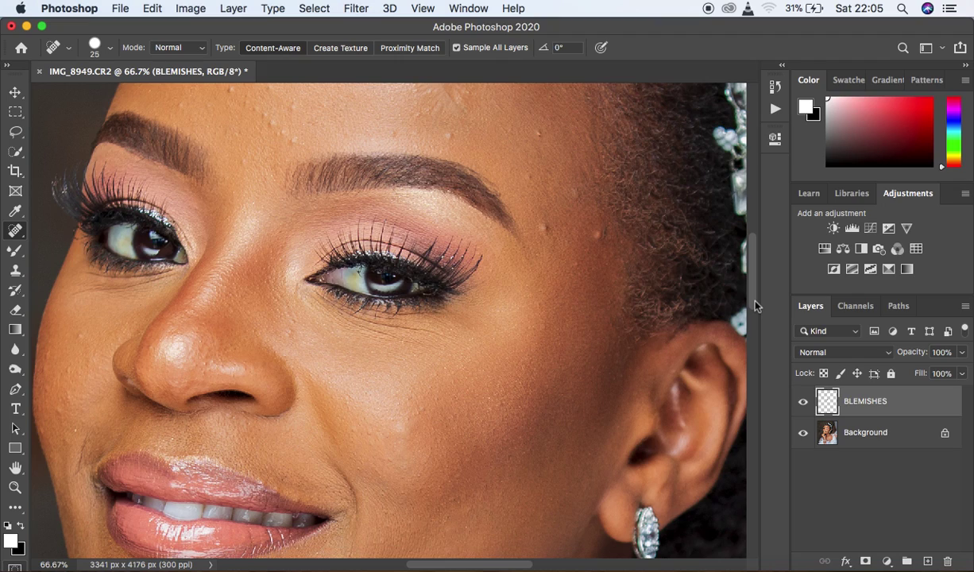
{"action": "right_click", "coordinate": [12, 235]}
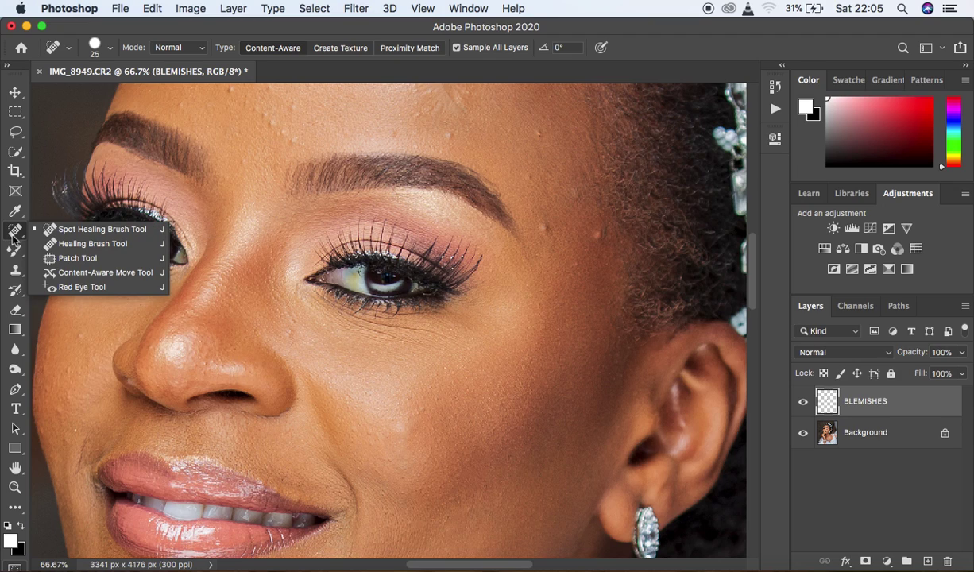
{"action": "left_click", "coordinate": [76, 246]}
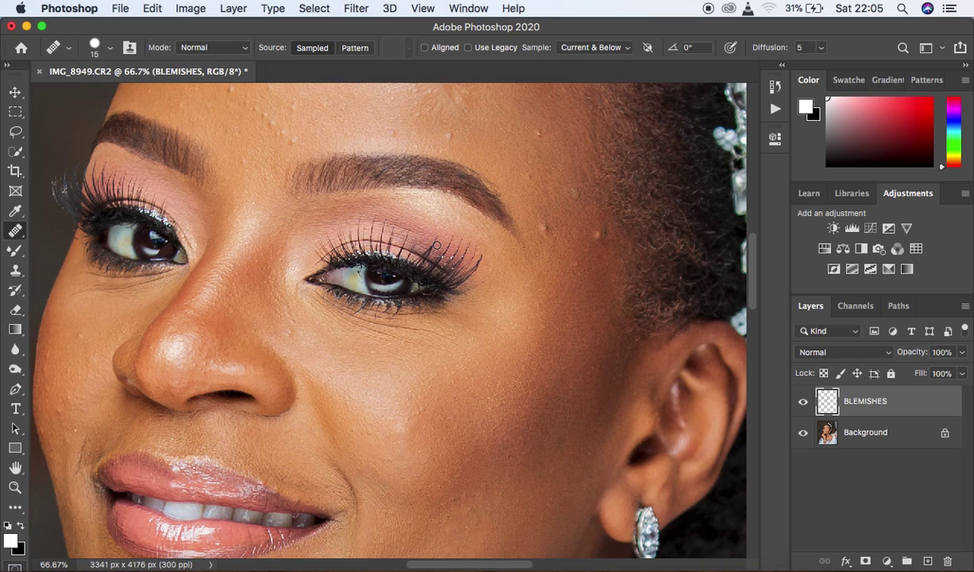
{"action": "key", "text": "bracketright"}
{"action": "key", "text": "bracketright"}
{"action": "left_click", "coordinate": [617, 49]}
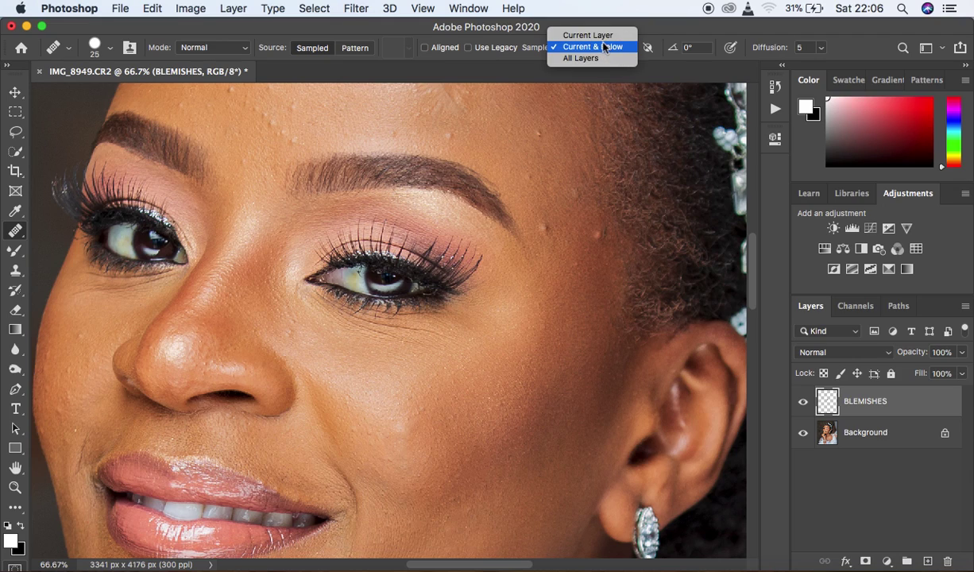
{"action": "left_click", "coordinate": [604, 48]}
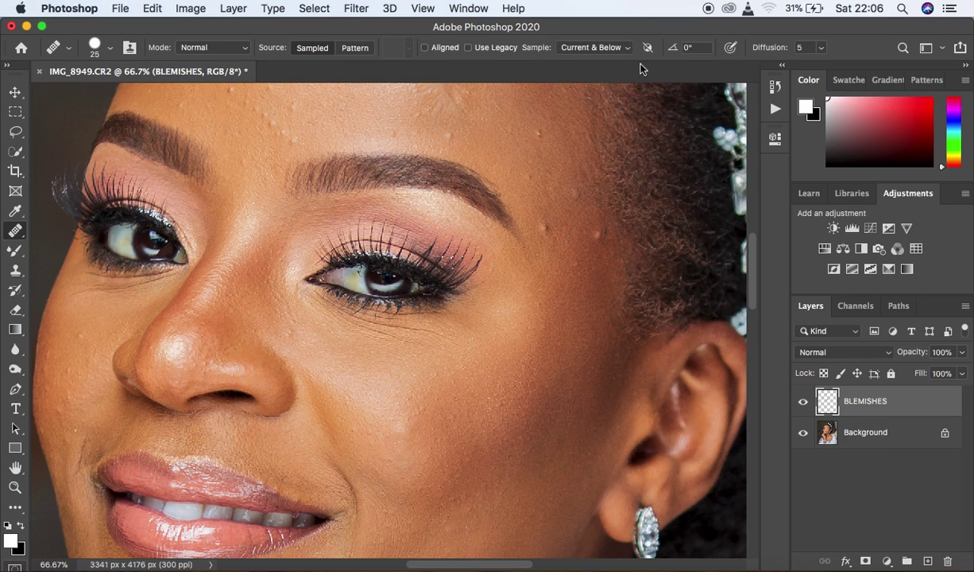
{"action": "left_click", "coordinate": [627, 48]}
{"action": "left_click", "coordinate": [611, 48]}
- Sample clean skin nearby and heal the two bumps between the outer eyebrow end and the hairline
{"action": "left_click", "coordinate": [559, 227], "text": "alt"}
{"action": "key", "text": "alt"}
{"action": "left_click", "coordinate": [559, 227], "text": "alt"}
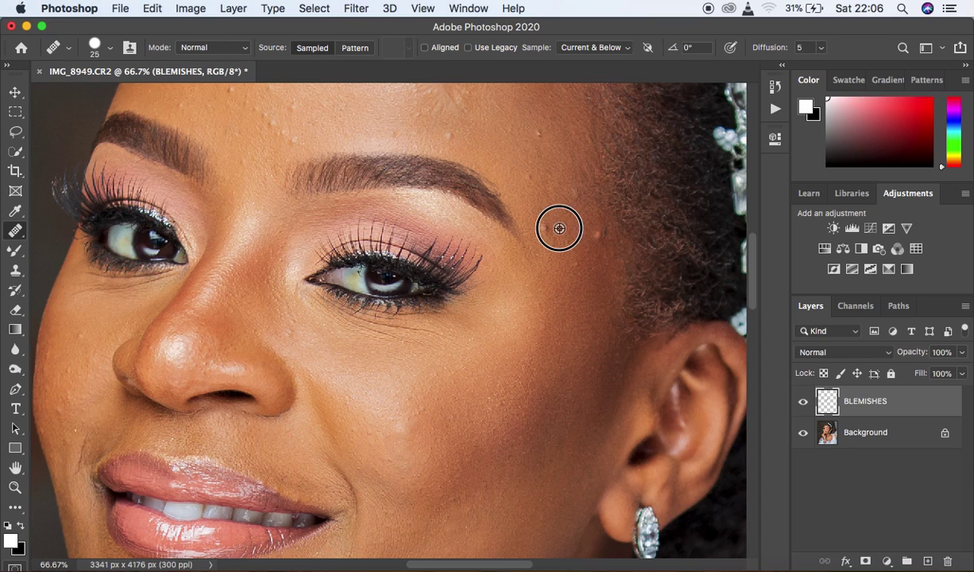
{"action": "key", "text": "alt"}
{"action": "key", "text": "alt"}
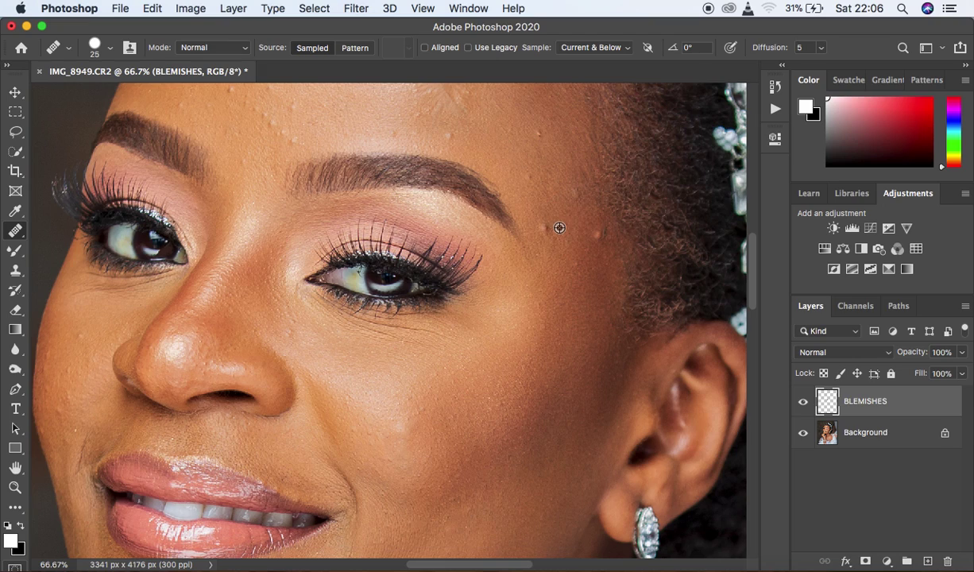
{"action": "left_click", "coordinate": [547, 228]}
{"action": "left_click", "coordinate": [600, 251], "text": "alt"}
{"action": "left_click", "coordinate": [598, 237]}
- Resample clean temple skin and touch up the leftover marks where the two bumps beside the eyebrow were
{"action": "left_click", "coordinate": [587, 283], "text": "alt"}
{"action": "left_click", "coordinate": [587, 285], "text": "alt"}
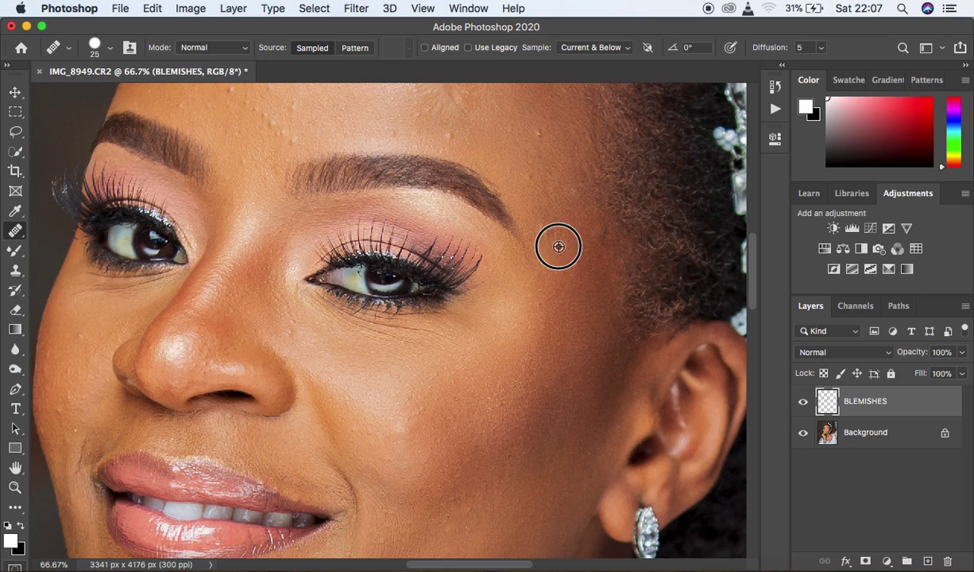
{"action": "left_click", "coordinate": [538, 232]}
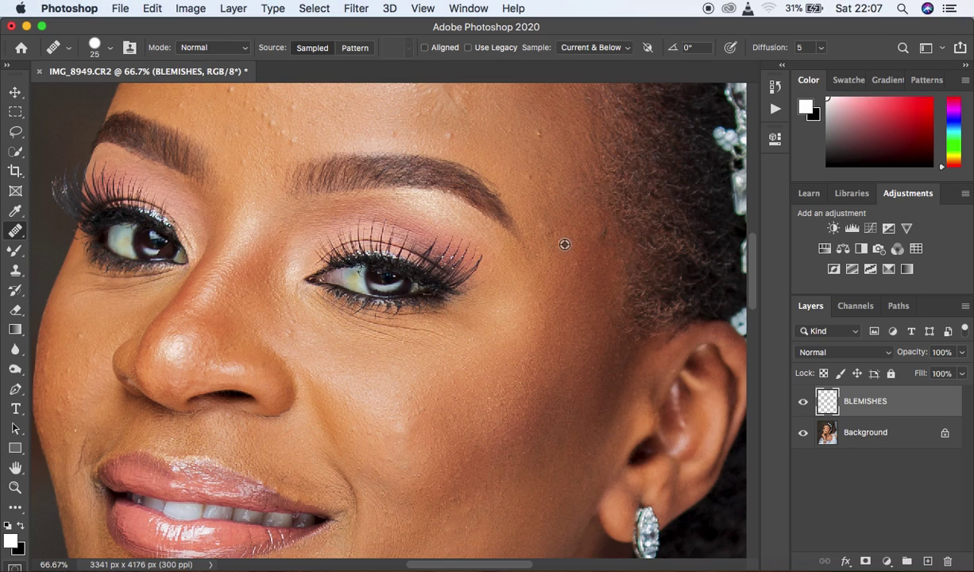
{"action": "left_click", "coordinate": [596, 252], "text": "alt"}
{"action": "left_click", "coordinate": [604, 253]}
{"action": "left_click", "coordinate": [603, 237]}
{"action": "left_click", "coordinate": [600, 301], "text": "alt"}
- Activate the Clone Stamp and set it to sample Current & Below
{"action": "left_click", "coordinate": [16, 271]}
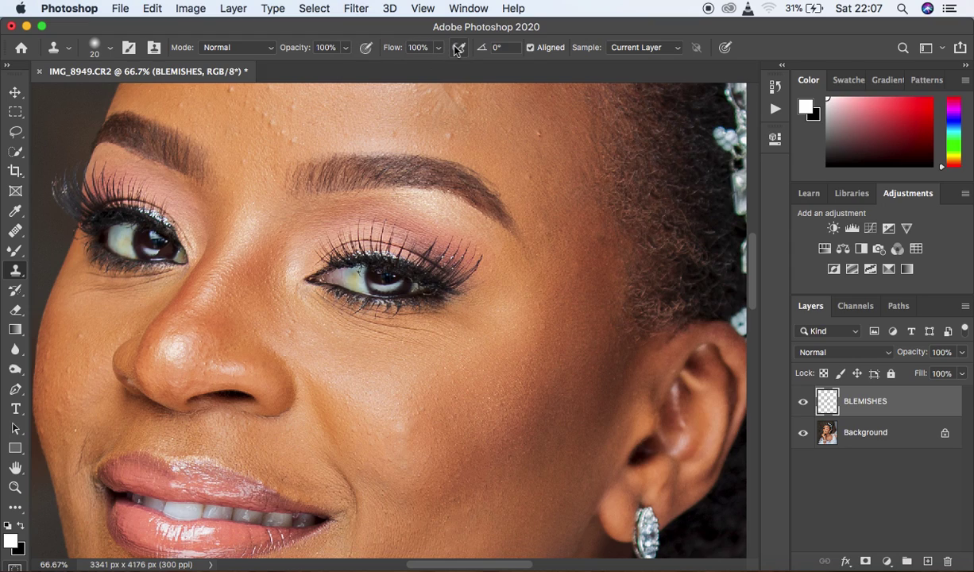
{"action": "left_click", "coordinate": [646, 52]}
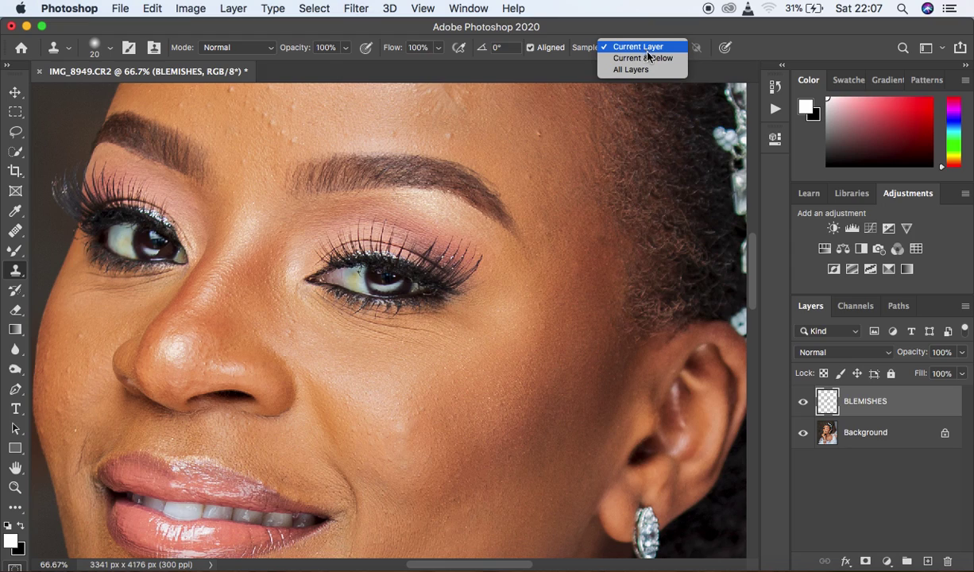
{"action": "left_click", "coordinate": [647, 59]}
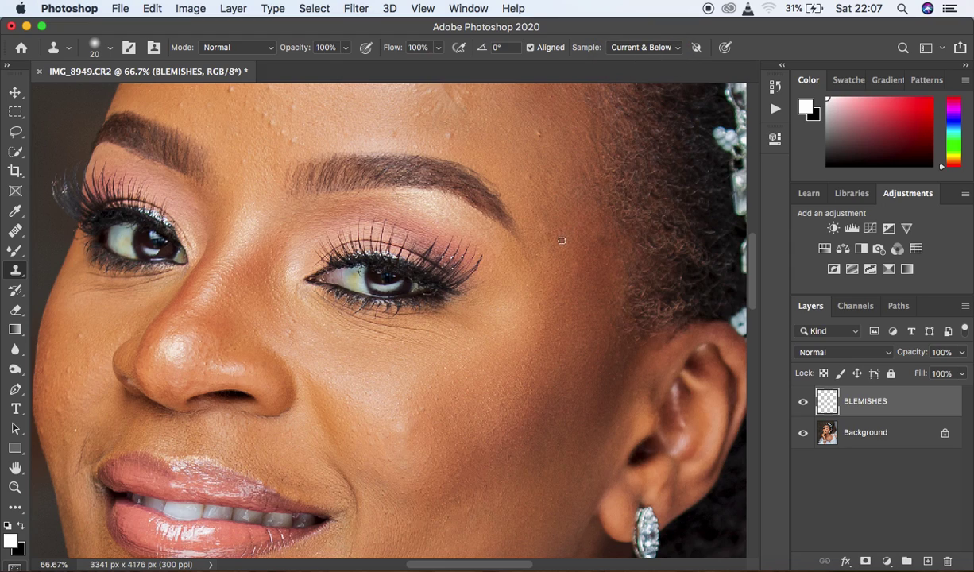
- Enlarge the Clone Stamp brush and sample clean skin on the forehead beside the hairline
{"action": "key", "text": "bracketright"}
{"action": "key", "text": "bracketright"}
{"action": "key", "text": "bracketright"}
{"action": "left_click", "coordinate": [552, 140], "text": "alt"}
- Switch to the Spot Healing Brush and remove the bumps on the far cheek, from below the eye to the corner of the mouth
{"action": "left_click_drag", "start_coordinate": [17, 232], "coordinate": [71, 223]}
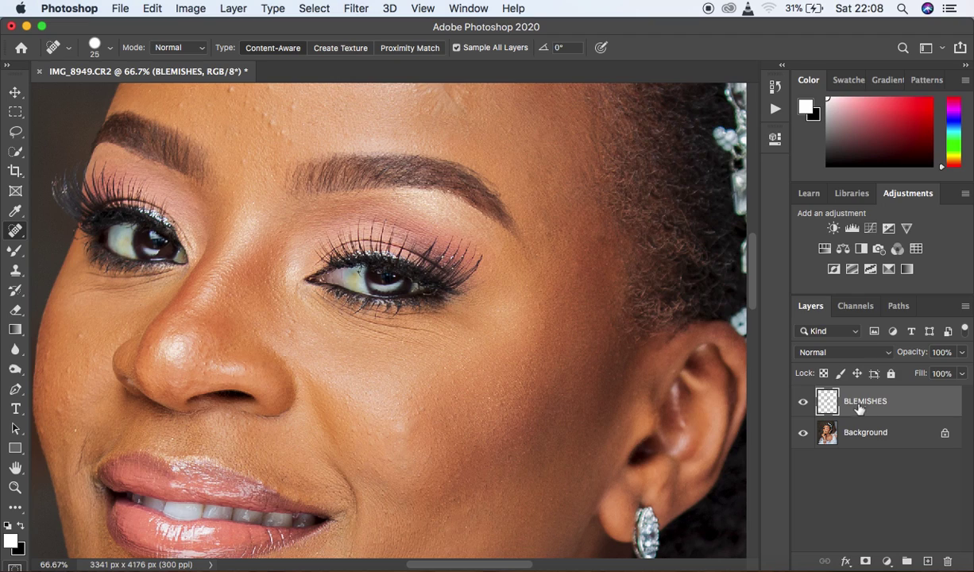
{"action": "left_click", "coordinate": [76, 322]}
{"action": "left_click", "coordinate": [65, 363]}
{"action": "left_click", "coordinate": [60, 389]}
{"action": "left_click", "coordinate": [45, 358]}
{"action": "left_click", "coordinate": [63, 420]}
{"action": "left_click", "coordinate": [82, 450]}
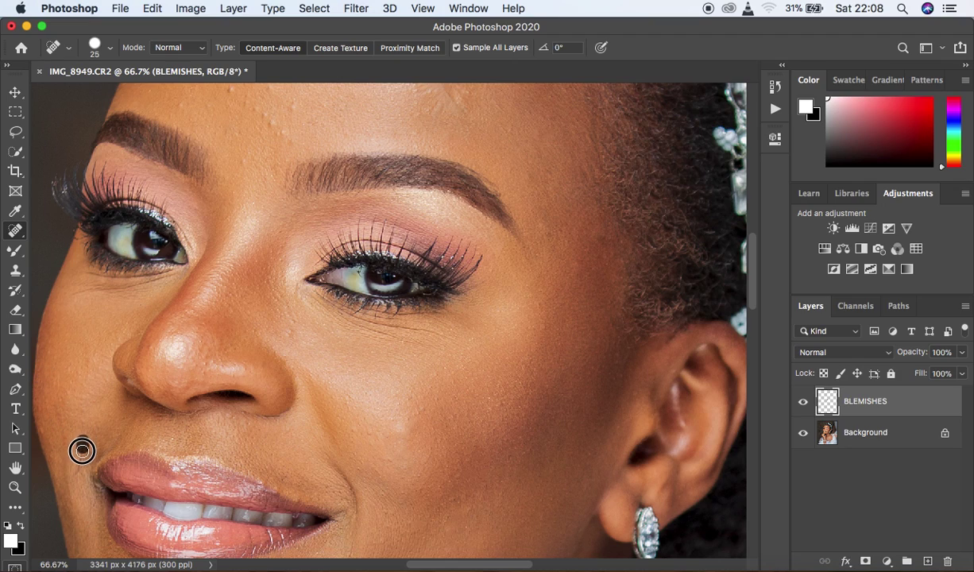
{"action": "left_click", "coordinate": [88, 429]}
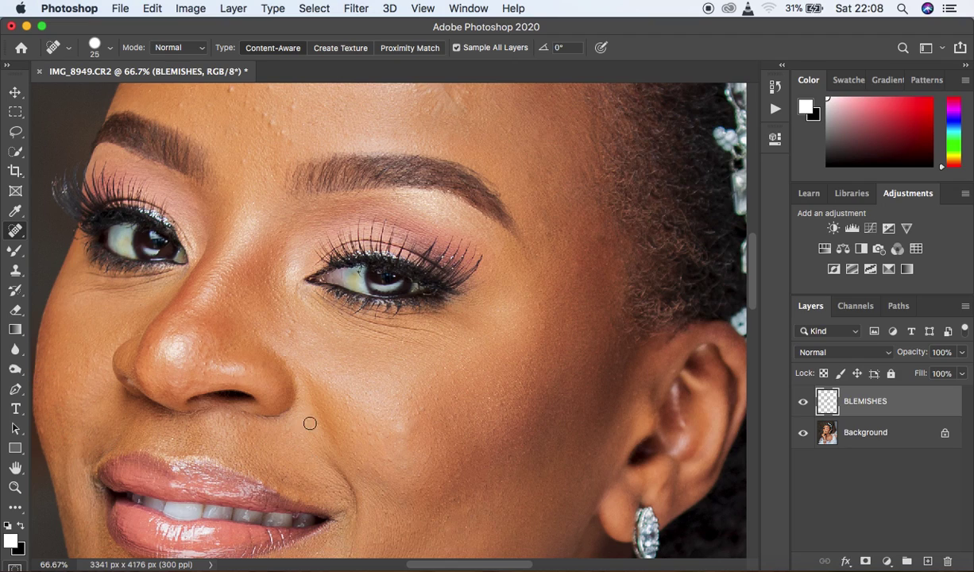
- Heal the spots beside the nose and the line of bumps on the forehead just above the gap between the eyebrows
{"action": "left_click", "coordinate": [284, 328]}
{"action": "left_click", "coordinate": [284, 317]}
{"action": "left_click_drag", "start_coordinate": [748, 286], "coordinate": [749, 263]}
{"action": "left_click", "coordinate": [267, 257]}
{"action": "left_click", "coordinate": [269, 263]}
{"action": "left_click", "coordinate": [278, 272]}
{"action": "left_click", "coordinate": [280, 270]}
- Heal the bumps on the far side of the forehead, from above the inner eyebrow up toward the headpiece
{"action": "left_click", "coordinate": [281, 238]}
{"action": "left_click", "coordinate": [276, 204]}
{"action": "left_click", "coordinate": [266, 230]}
{"action": "left_click", "coordinate": [254, 252]}
{"action": "left_click", "coordinate": [243, 239]}
{"action": "left_click", "coordinate": [230, 233]}
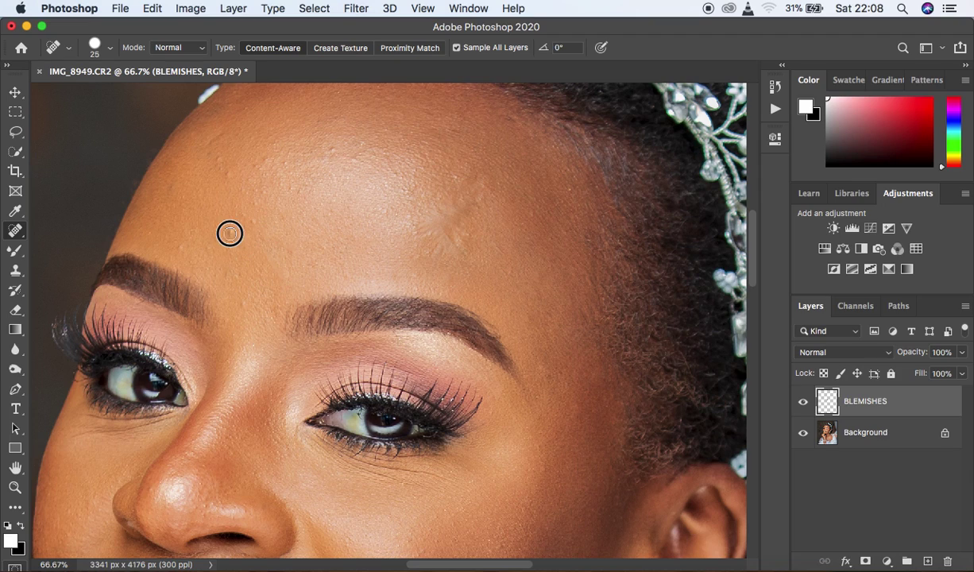
{"action": "left_click", "coordinate": [242, 210]}
{"action": "left_click", "coordinate": [218, 171]}
{"action": "left_click", "coordinate": [222, 134]}
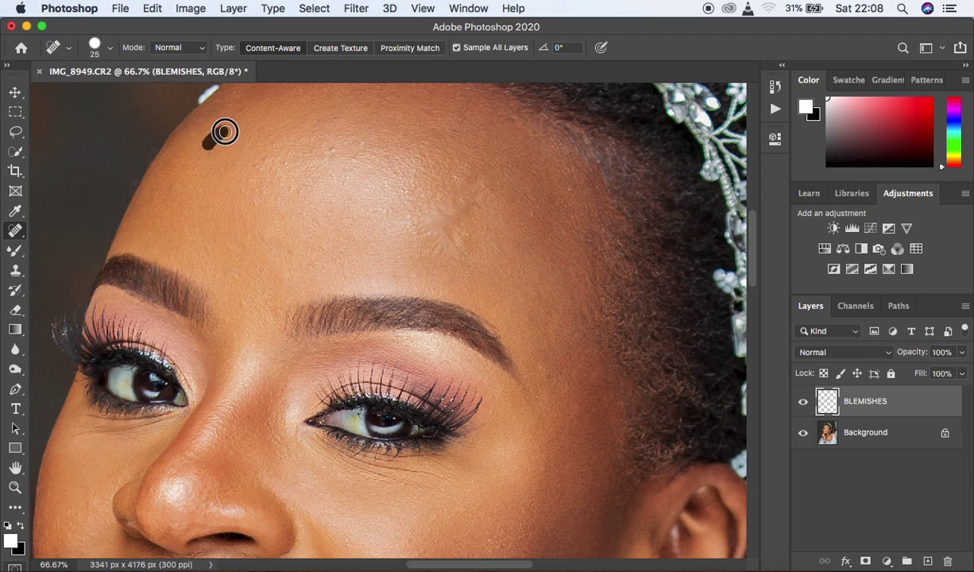
{"action": "left_click", "coordinate": [171, 179]}
- Heal the spots on the shiny upper forehead and near the hairline, and paint over the crease marks above the near eyebrow
{"action": "left_click", "coordinate": [338, 153]}
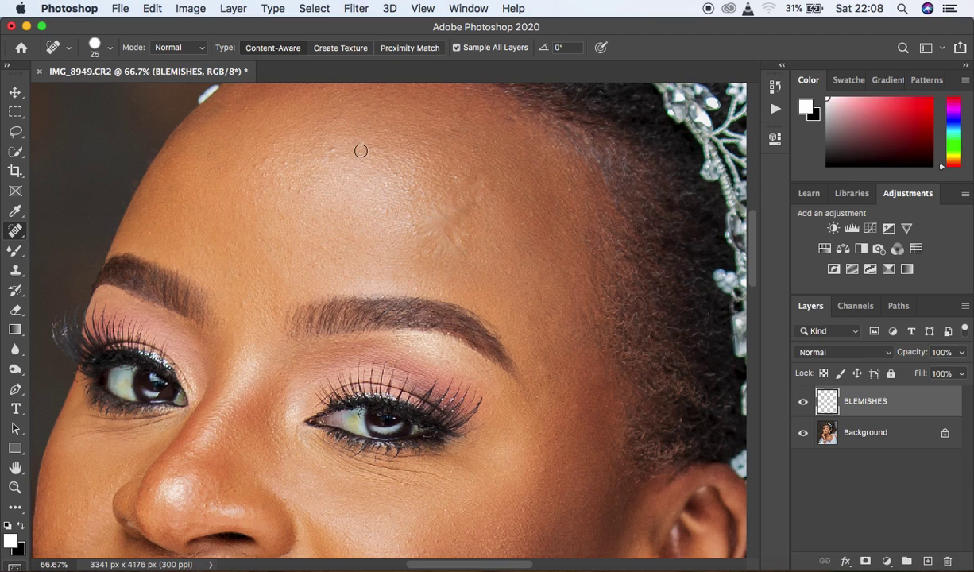
{"action": "left_click", "coordinate": [329, 149]}
{"action": "left_click", "coordinate": [412, 183]}
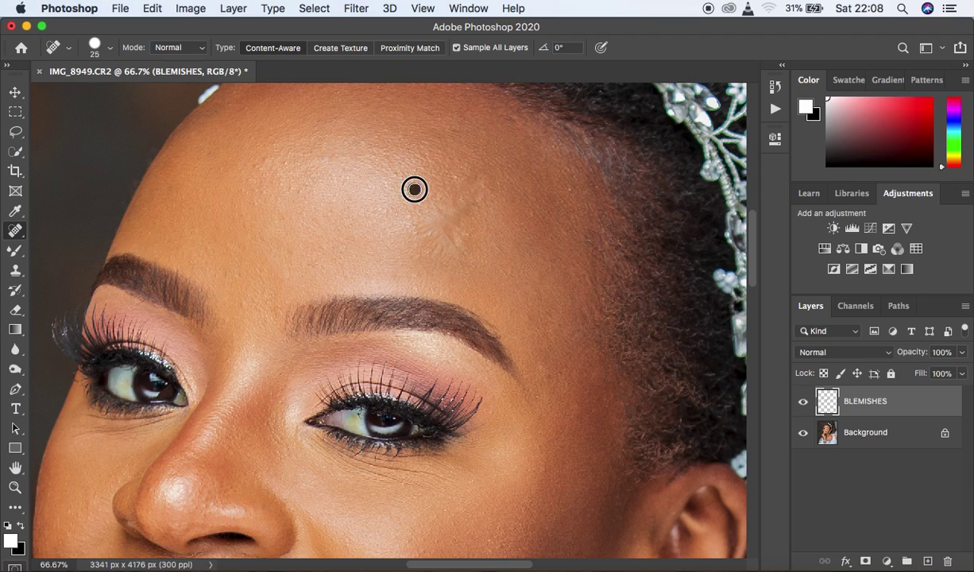
{"action": "left_click", "coordinate": [570, 189]}
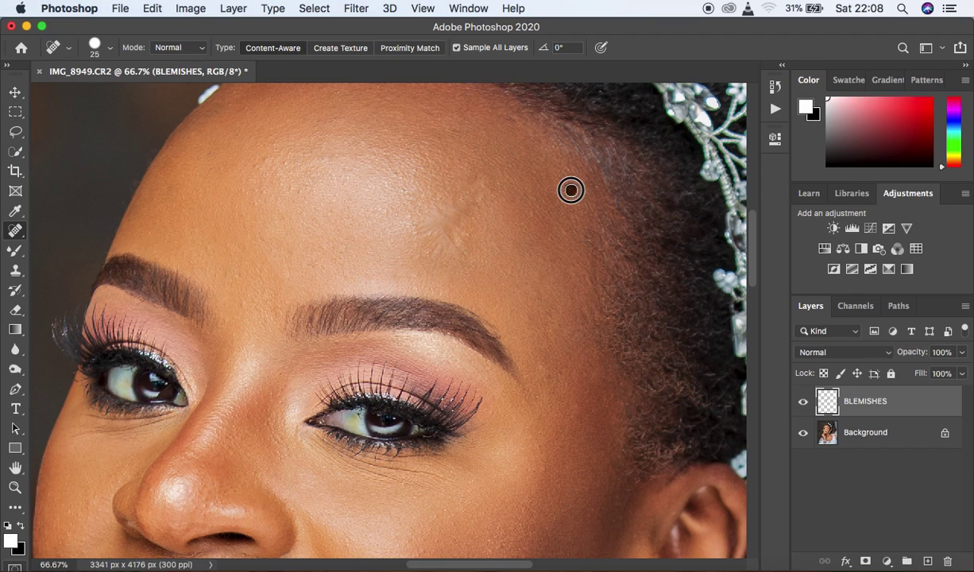
{"action": "left_click", "coordinate": [465, 251]}
{"action": "mouse_move", "coordinate": [465, 251]}
{"action": "left_mouse_down"}
{"action": "mouse_move", "coordinate": [452, 235]}
{"action": "mouse_move", "coordinate": [441, 252]}
{"action": "mouse_move", "coordinate": [423, 252]}
{"action": "mouse_move", "coordinate": [417, 224]}
{"action": "left_mouse_up"}
- Remove the cluster of small bumps high on the far side of the forehead and the mark near the temple
{"action": "left_click_drag", "start_coordinate": [245, 151], "coordinate": [260, 158]}
{"action": "left_click", "coordinate": [250, 157]}
{"action": "left_click", "coordinate": [276, 151]}
{"action": "left_click", "coordinate": [282, 164]}
{"action": "left_click", "coordinate": [528, 210]}
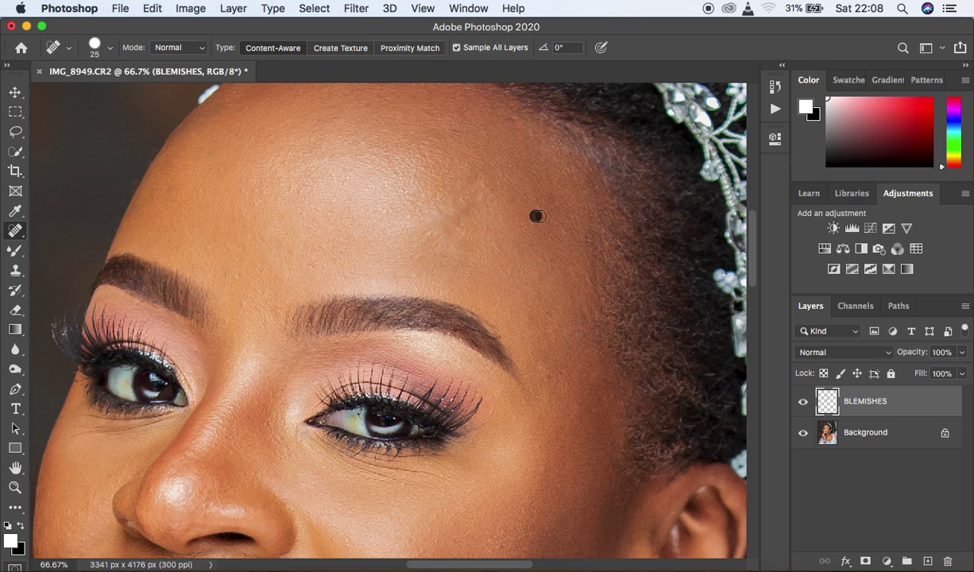
- Remove the blemishes on the near cheek beside the nose and toward the ear
{"action": "scroll", "coordinate": [748, 270], "scroll_direction": "up", "scroll_amount": 2}
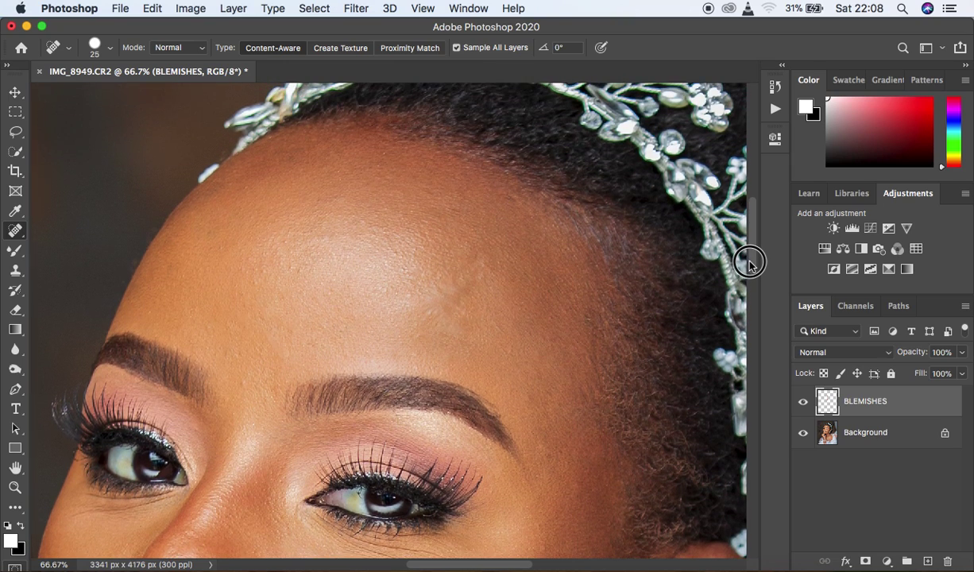
{"action": "scroll", "coordinate": [753, 304], "scroll_direction": "down", "scroll_amount": 5}
{"action": "scroll", "coordinate": [761, 339], "scroll_direction": "down", "scroll_amount": 2}
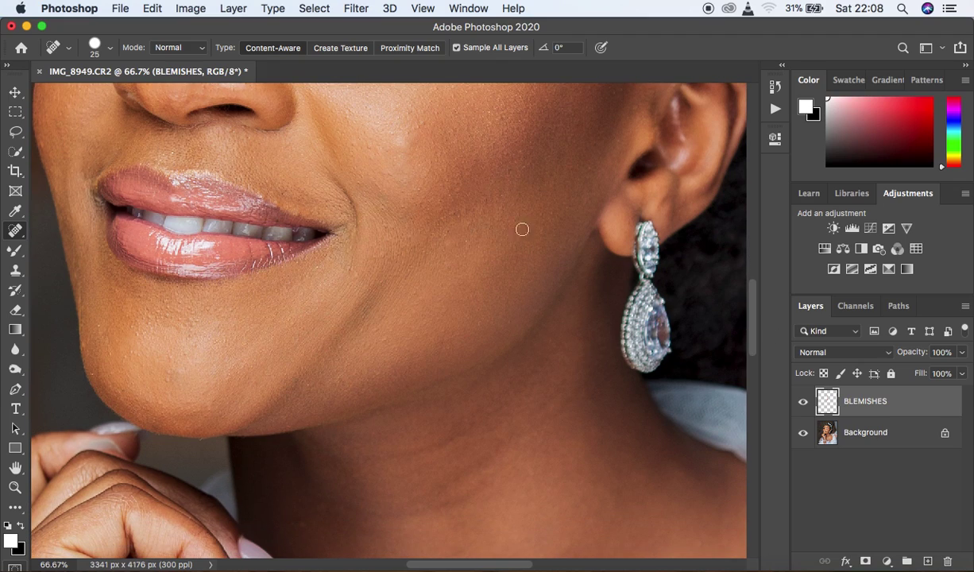
{"action": "left_click", "coordinate": [342, 112]}
{"action": "left_click", "coordinate": [437, 125]}
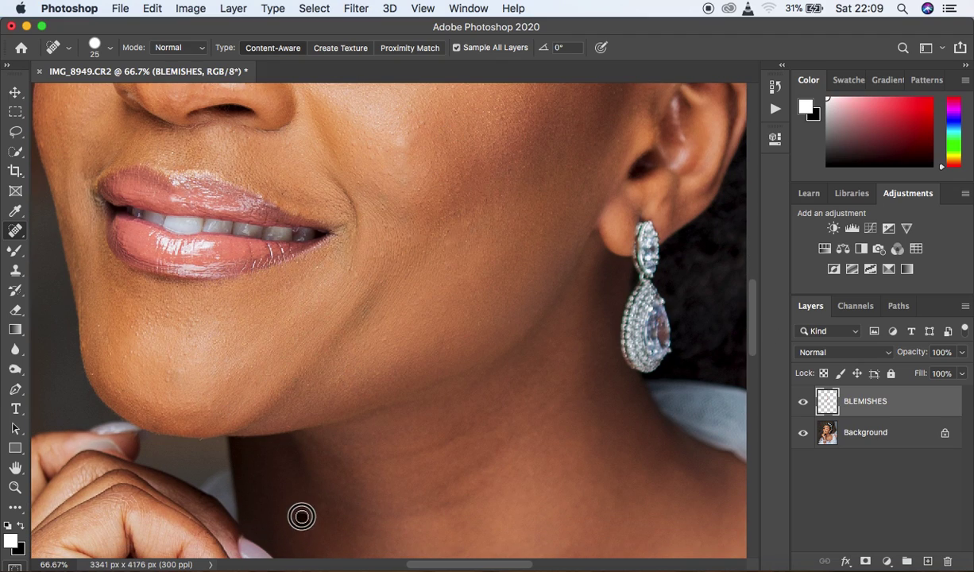
- Paint over the neck creases with the Spot Healing Brush and remove the bumps along the edge of the chin
{"action": "mouse_move", "coordinate": [331, 506]}
{"action": "left_mouse_down"}
{"action": "mouse_move", "coordinate": [440, 507]}
{"action": "mouse_move", "coordinate": [480, 495]}
{"action": "mouse_move", "coordinate": [443, 491]}
{"action": "mouse_move", "coordinate": [501, 449]}
{"action": "left_mouse_up"}
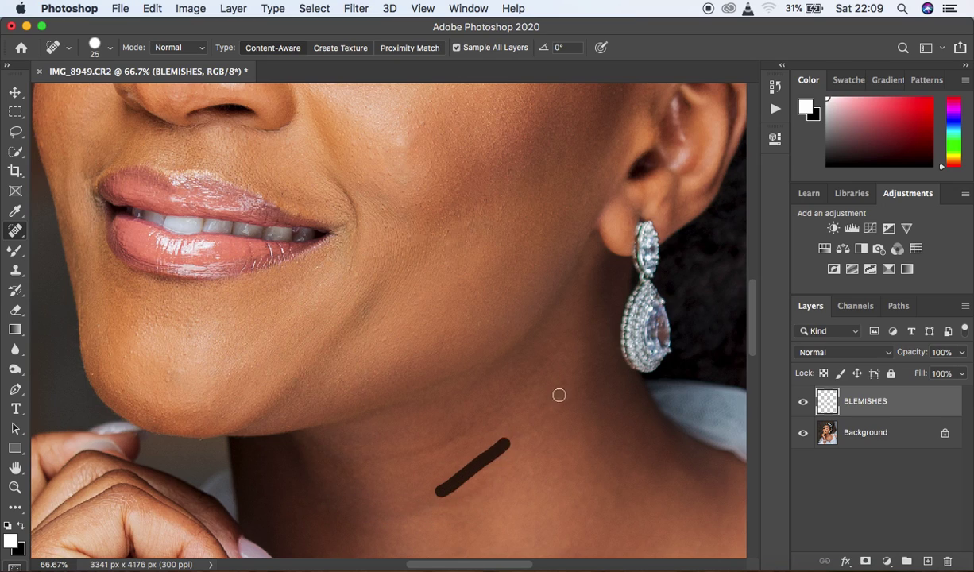
{"action": "mouse_move", "coordinate": [566, 390]}
{"action": "left_mouse_down"}
{"action": "mouse_move", "coordinate": [513, 433]}
{"action": "mouse_move", "coordinate": [462, 429]}
{"action": "mouse_move", "coordinate": [379, 467]}
{"action": "left_mouse_up"}
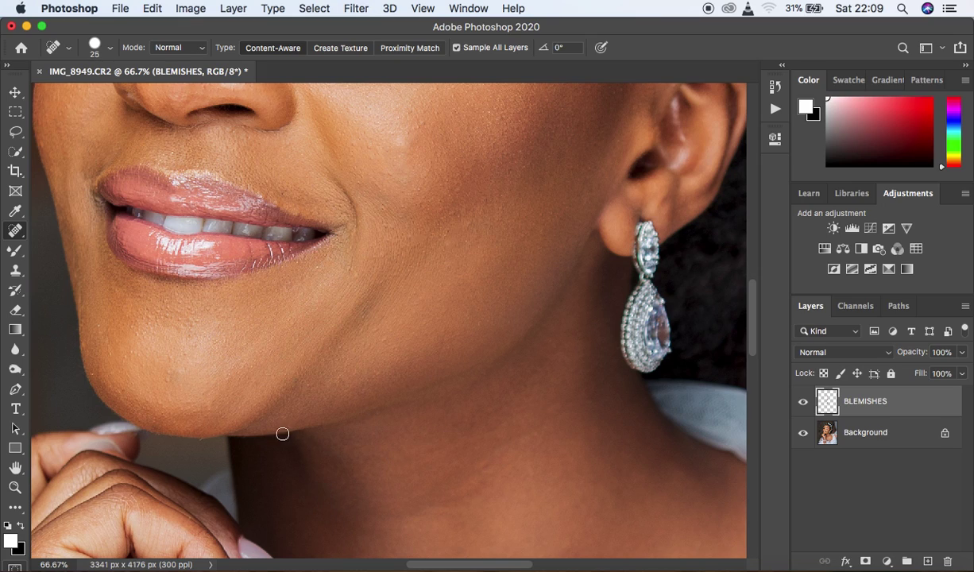
{"action": "left_click_drag", "start_coordinate": [100, 334], "coordinate": [97, 334]}
{"action": "left_click", "coordinate": [83, 345]}
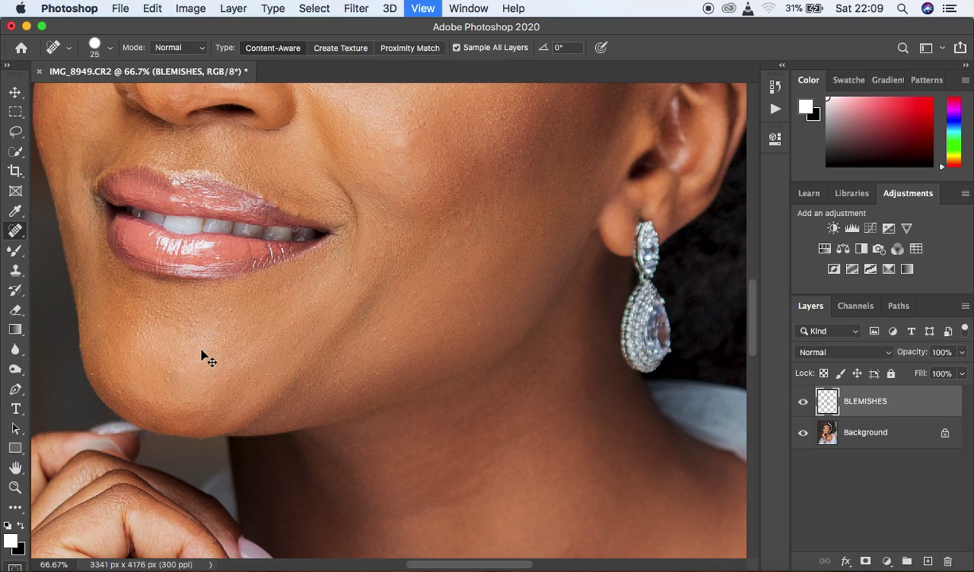
- Check the whole face at a smaller magnification and heal the remaining spots on the nose bridge and temple
{"action": "key", "text": "super+minus"}
{"action": "key", "text": "super+minus"}
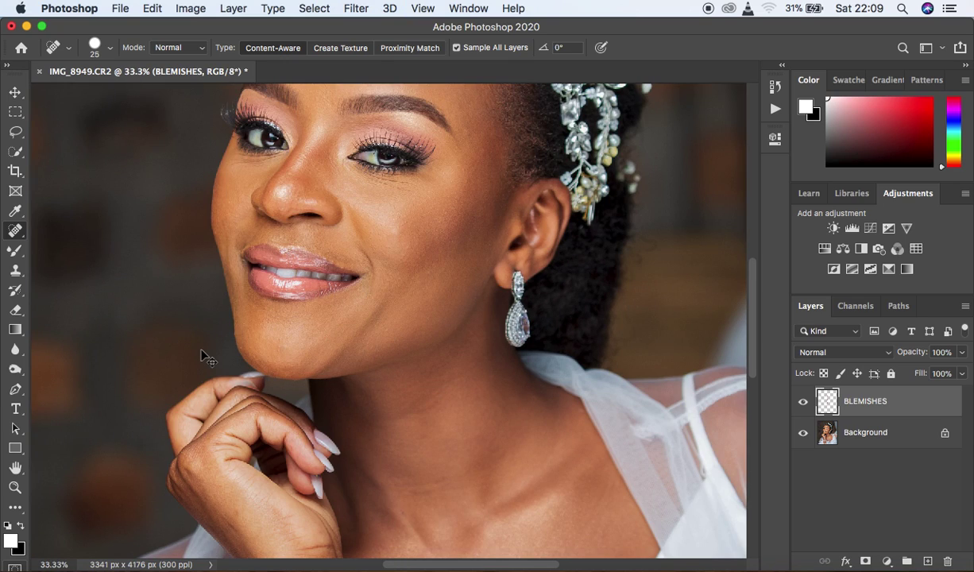
{"action": "key", "text": "super+minus"}
{"action": "key", "text": "super+minus"}
{"action": "key", "text": "super+equal"}
{"action": "key", "text": "super+equal"}
{"action": "left_click", "coordinate": [289, 172]}
{"action": "left_click", "coordinate": [302, 156]}
{"action": "left_click", "coordinate": [464, 145]}
{"action": "left_click", "coordinate": [466, 128]}
- Reduce the healing brush to 10 px and clean up the small marks on the lips, teeth and near mouth corner
{"action": "key", "text": "super+equal"}
{"action": "key", "text": "super+equal"}
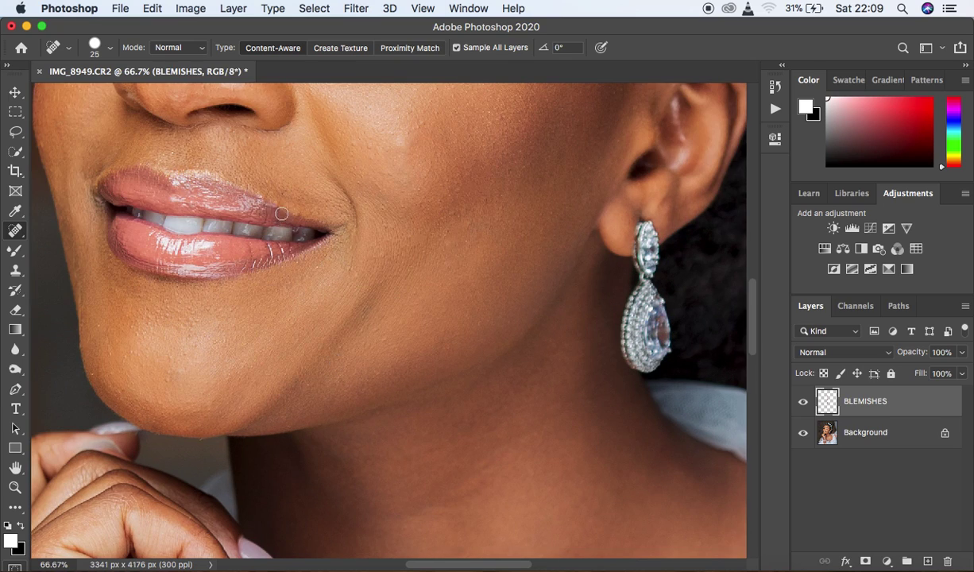
{"action": "key", "text": "bracketleft"}
{"action": "key", "text": "bracketleft"}
{"action": "left_click", "coordinate": [288, 208]}
{"action": "left_click", "coordinate": [257, 195]}
{"action": "left_click", "coordinate": [273, 205]}
{"action": "left_click_drag", "start_coordinate": [327, 227], "coordinate": [327, 214]}
{"action": "left_click", "coordinate": [256, 208]}
{"action": "left_click", "coordinate": [236, 213]}
{"action": "left_click", "coordinate": [243, 206]}
- Heal the skin at the far corner of the mouth and the small marks on the chin and near cheek
{"action": "mouse_move", "coordinate": [98, 199]}
{"action": "left_mouse_down"}
{"action": "mouse_move", "coordinate": [88, 184]}
{"action": "mouse_move", "coordinate": [120, 241]}
{"action": "left_mouse_up"}
{"action": "left_click_drag", "start_coordinate": [163, 371], "coordinate": [173, 374]}
{"action": "left_click_drag", "start_coordinate": [105, 341], "coordinate": [101, 329]}
{"action": "left_click_drag", "start_coordinate": [412, 129], "coordinate": [428, 126]}
- Compare the portrait with and without the BLEMISHES layer at 25% magnification
{"action": "key", "text": "super+minus"}
{"action": "key", "text": "super+minus"}
{"action": "key", "text": "super+minus"}
{"action": "key", "text": "super+minus"}
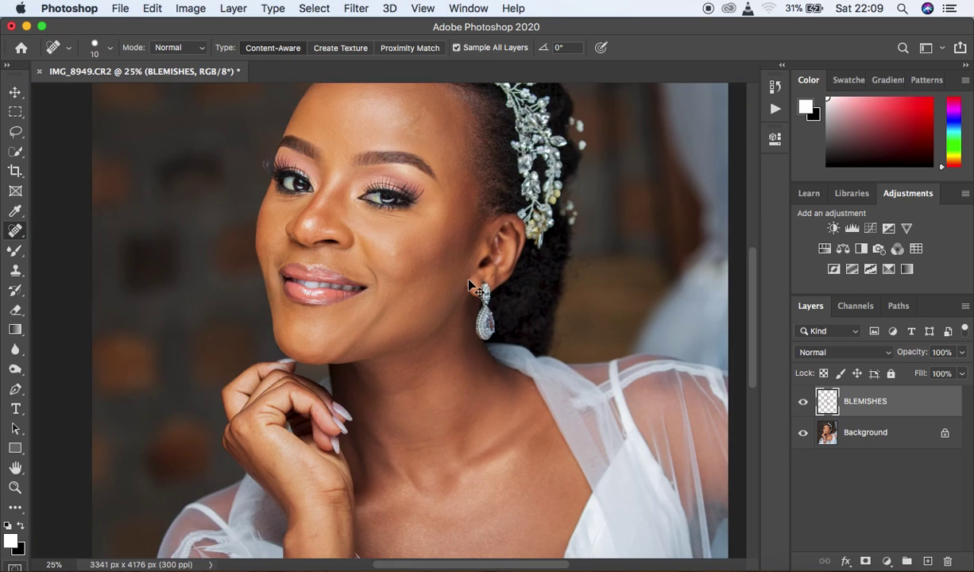
{"action": "key", "text": "super+plus"}
{"action": "left_click", "coordinate": [803, 403]}
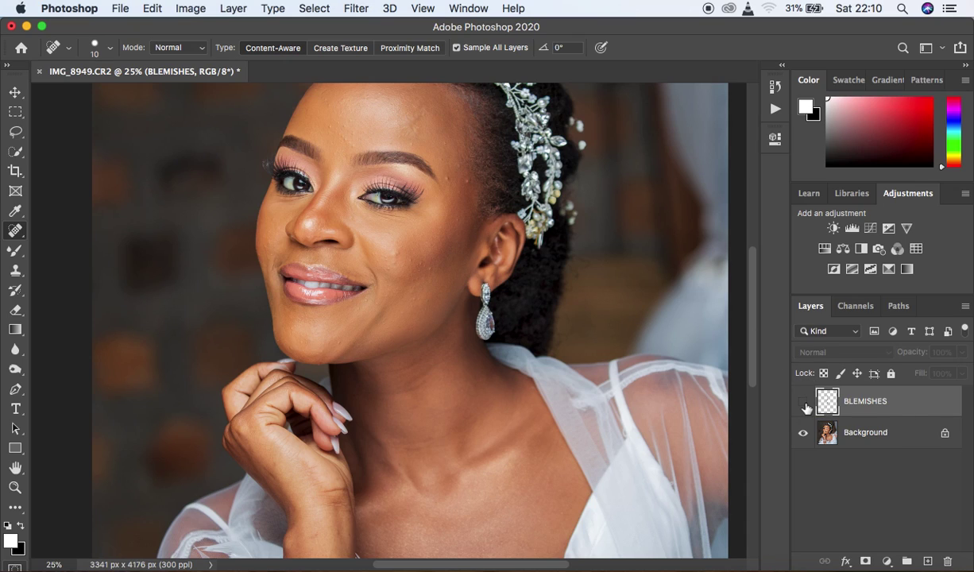
{"action": "left_click", "coordinate": [804, 403]}
{"action": "left_click", "coordinate": [804, 403]}
{"action": "left_click", "coordinate": [804, 403]}
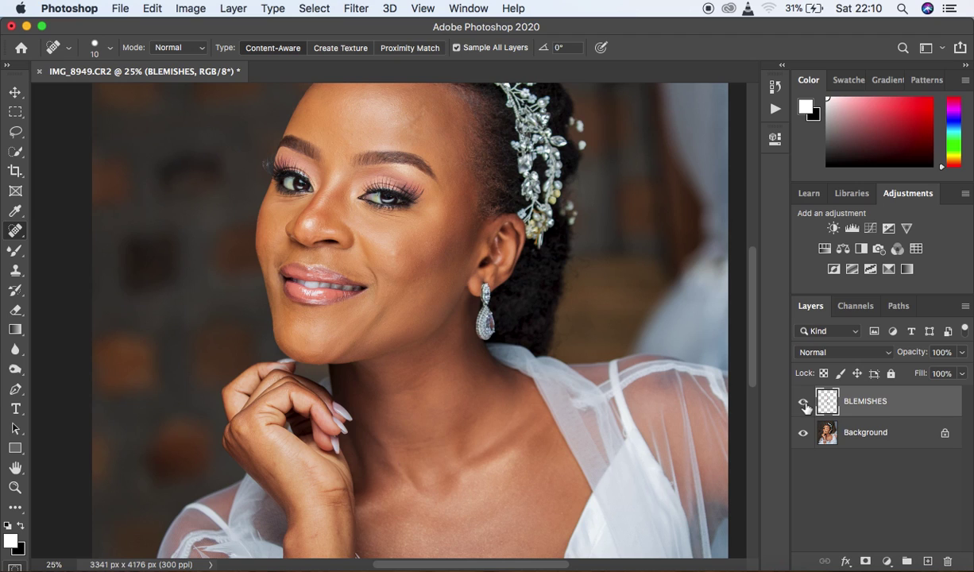
- Compare the face close up at 66.67% by repeatedly hiding and showing the BLEMISHES layer
{"action": "key", "text": "super+equal"}
{"action": "key", "text": "super+equal"}
{"action": "key", "text": "super+equal"}
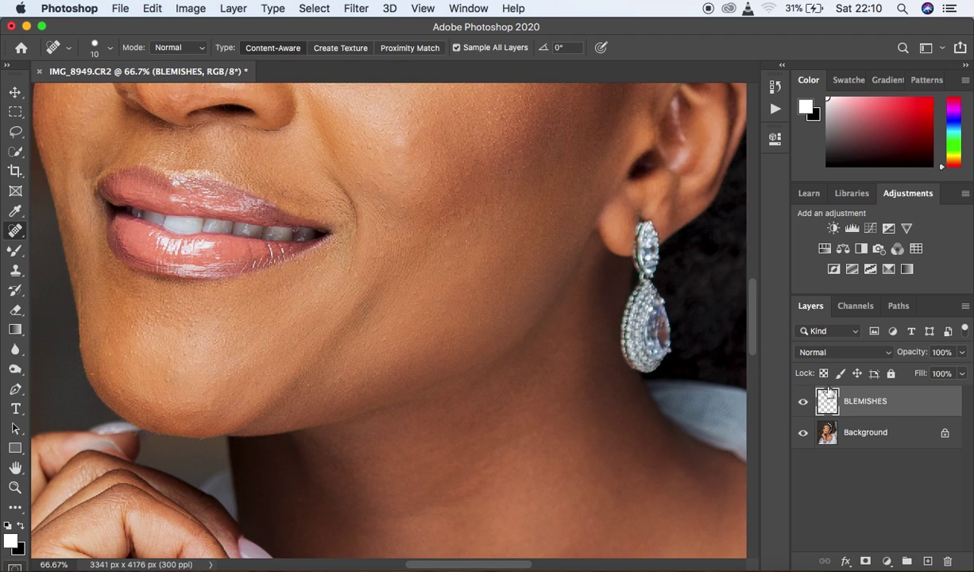
{"action": "left_click_drag", "start_coordinate": [754, 340], "coordinate": [750, 306]}
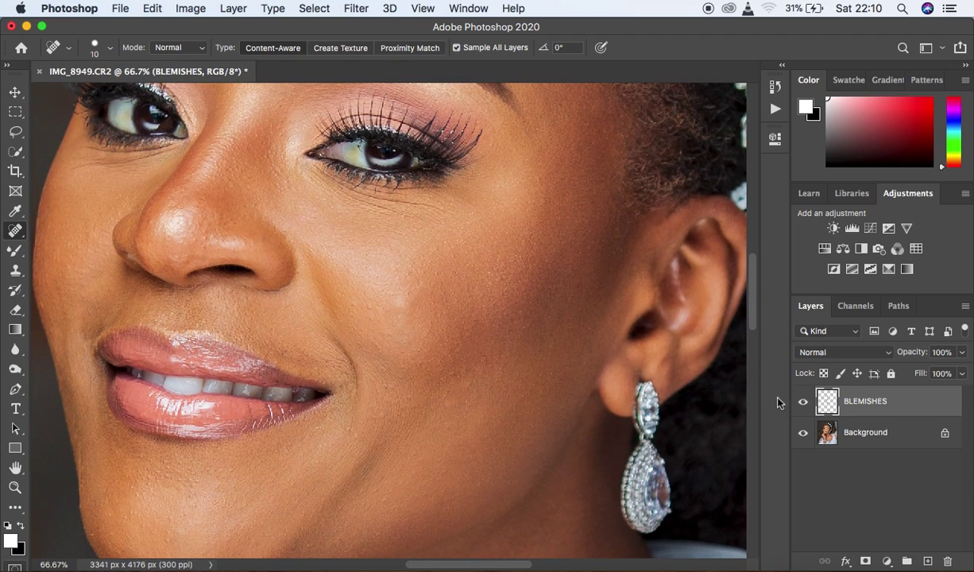
{"action": "left_click", "coordinate": [803, 403]}
{"action": "left_click", "coordinate": [802, 406]}
{"action": "left_click", "coordinate": [801, 406]}
{"action": "left_click", "coordinate": [802, 406]}
{"action": "left_click", "coordinate": [802, 406]}
{"action": "left_click", "coordinate": [801, 405]}
- Merge the BLEMISHES layer down into the Background
{"action": "key", "text": "super+minus"}
{"action": "key", "text": "super+minus"}
{"action": "key", "text": "super+minus"}
{"action": "key", "text": "super+minus"}
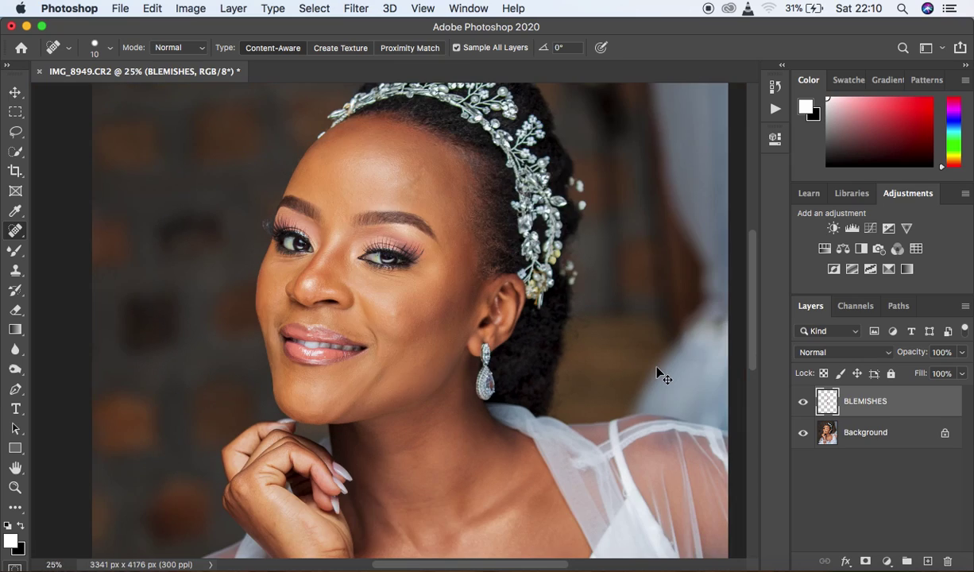
{"action": "key", "text": "super+minus"}
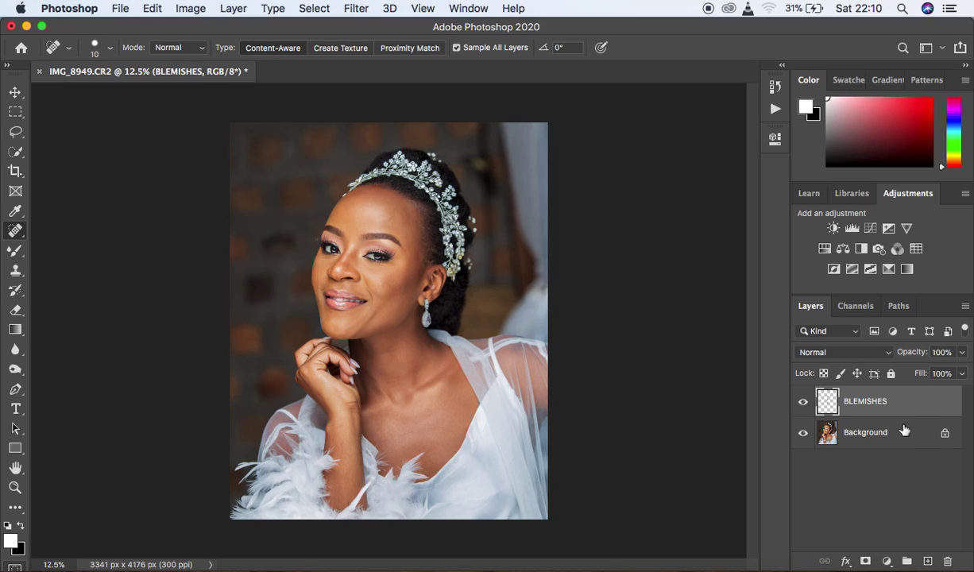
{"action": "key", "text": "super+e"}
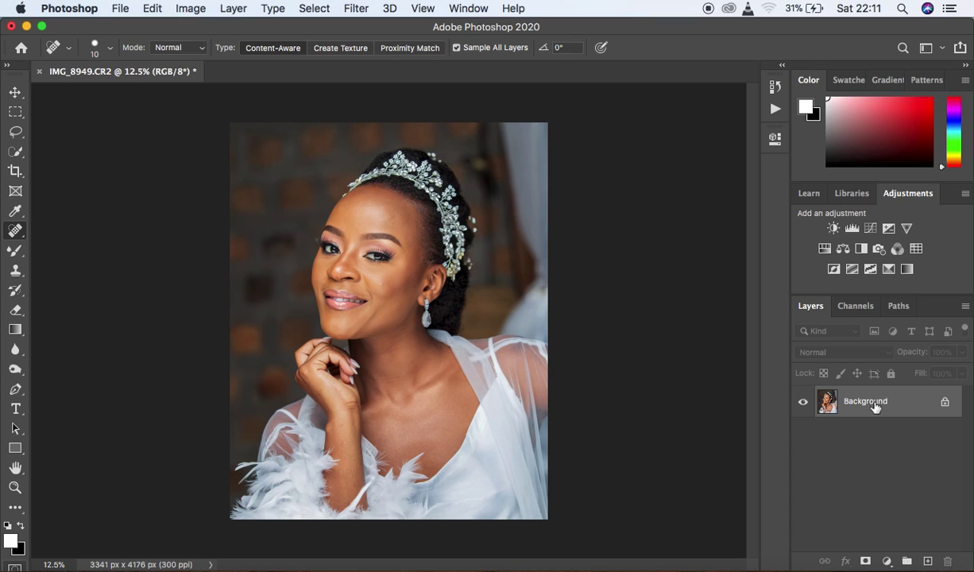
{"action": "key", "text": "super+equal"}
{"action": "key", "text": "super+equal"}
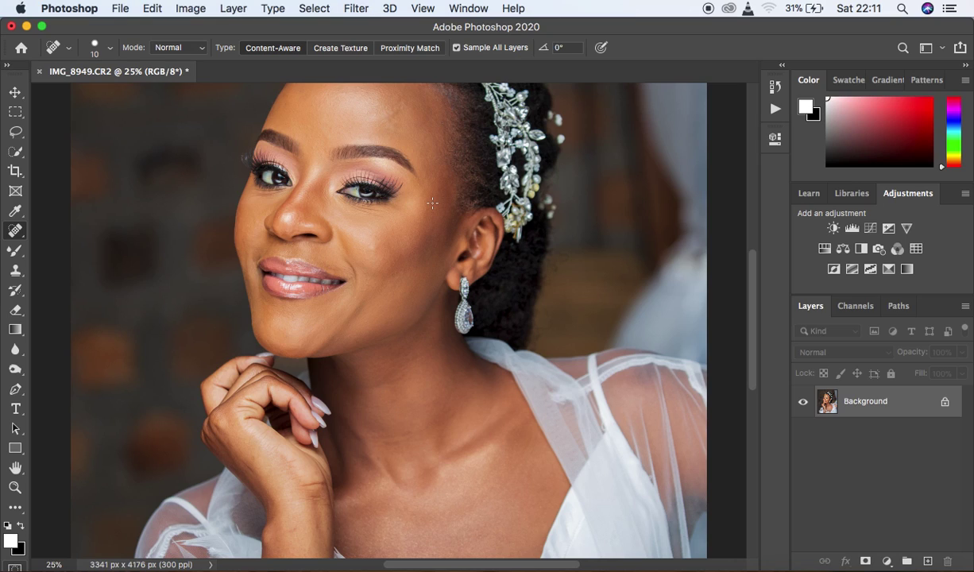
{"action": "key", "text": "super+minus"}
{"action": "key", "text": "super+minus"}
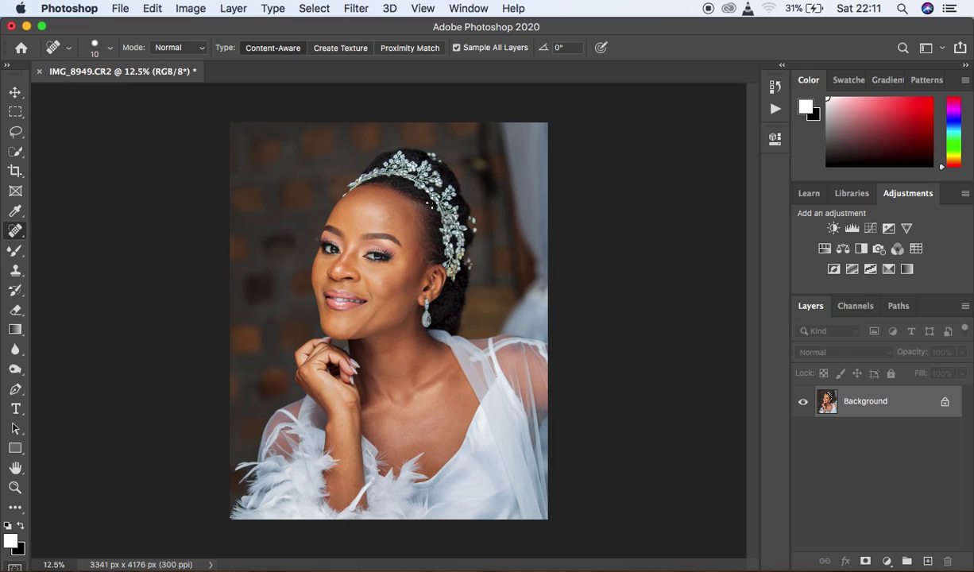
- Activate the Move tool and create two stacked duplicates of the Background layer
{"action": "left_click", "coordinate": [16, 135]}
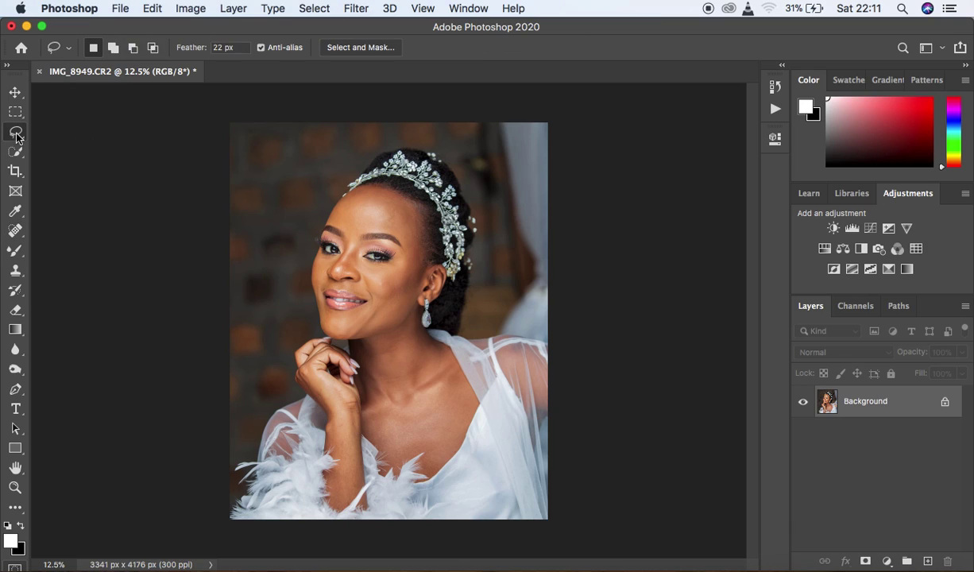
{"action": "left_click", "coordinate": [15, 93]}
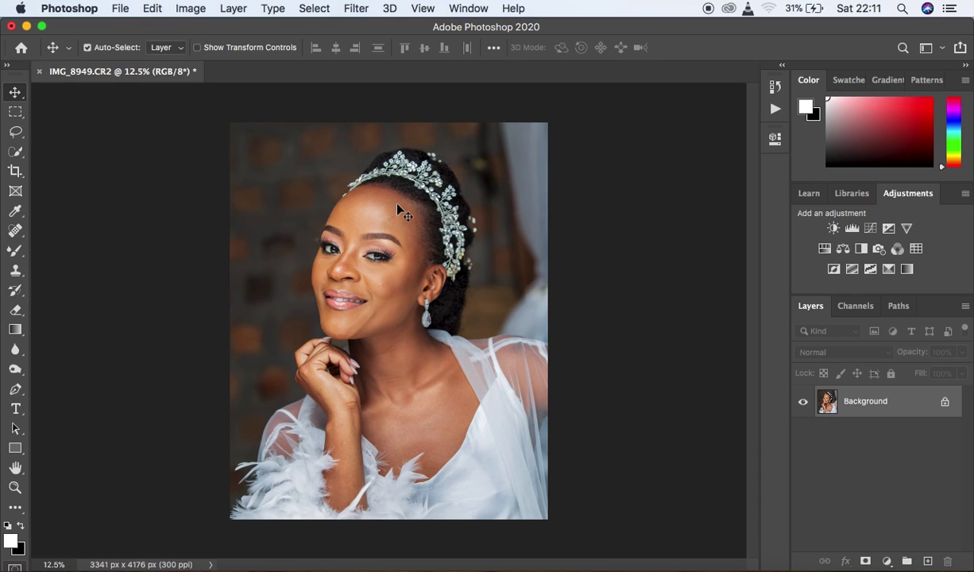
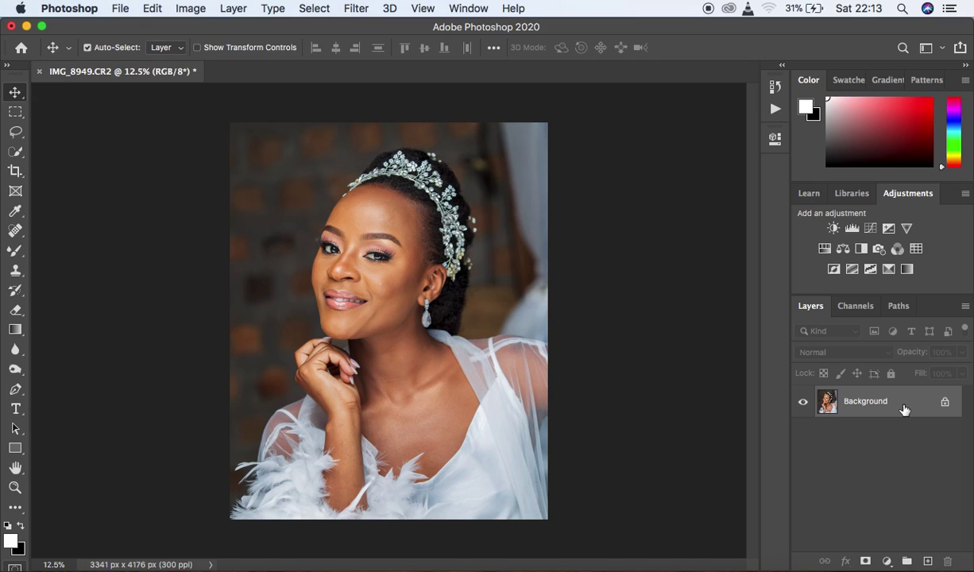
{"action": "key", "text": "super+j"}
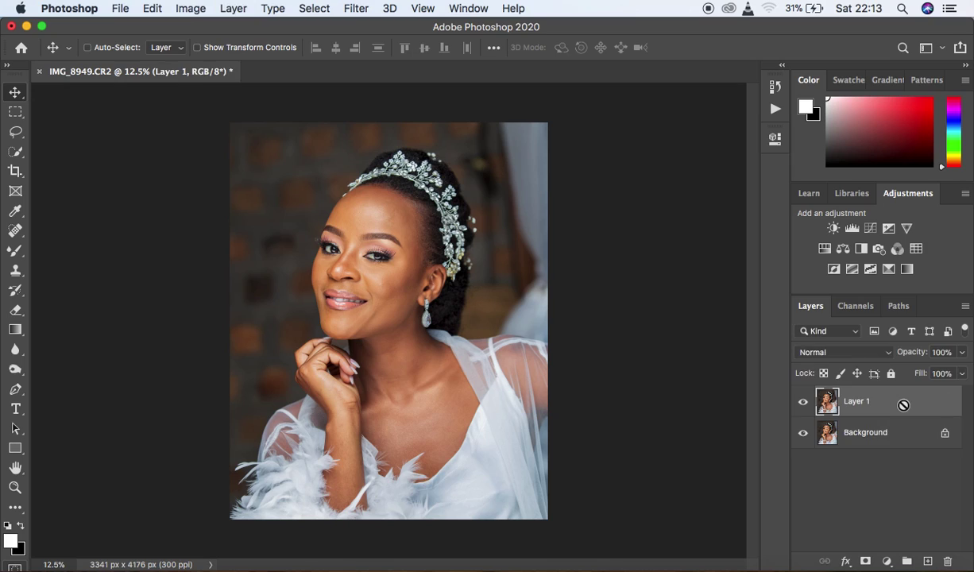
{"action": "key", "text": "super+j"}
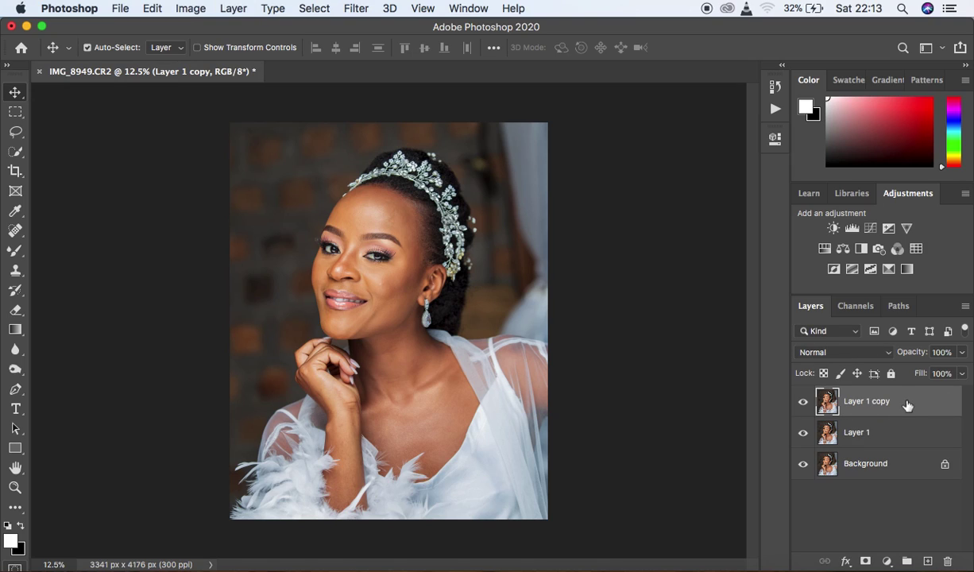
{"action": "key", "text": "super+z"}
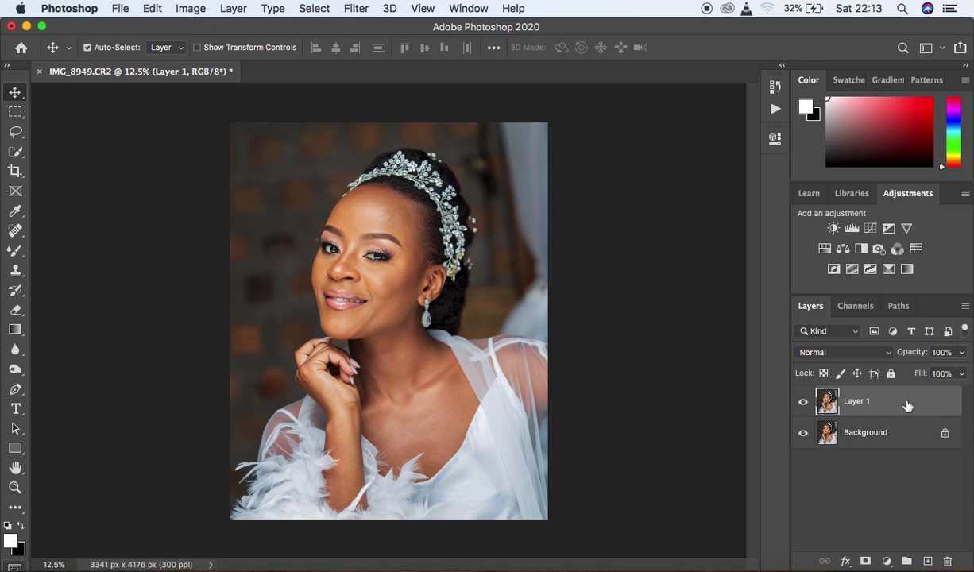
{"action": "left_click_drag", "start_coordinate": [908, 406], "coordinate": [928, 562]}
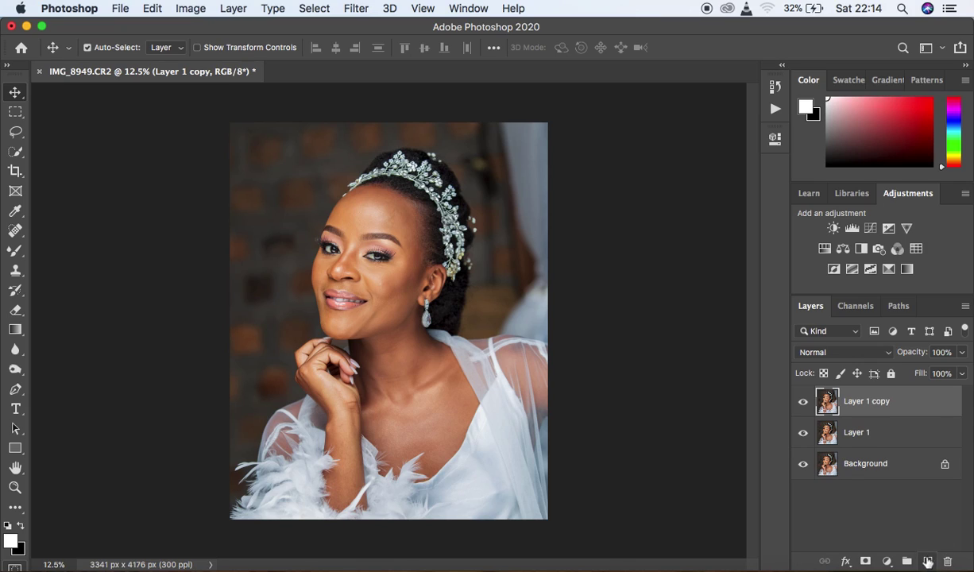
- Rename Layer 1 as "LOW/ COLOR/ SKIN TONES"
{"action": "left_click", "coordinate": [854, 437]}
{"action": "double_click", "coordinate": [855, 433]}
{"action": "type", "text": "BL"}
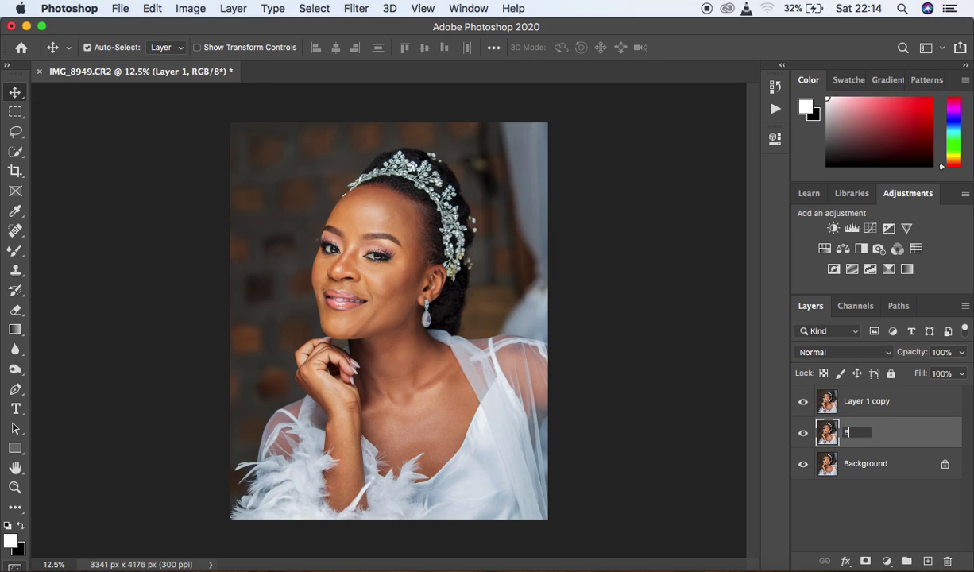
{"action": "key", "text": "BackSpace"}
{"action": "key", "text": "BackSpace"}
{"action": "type", "text": "LOW/ COOR"}
{"action": "key", "text": "BackSpace"}
{"action": "type", "text": "LOR/ SKI"}
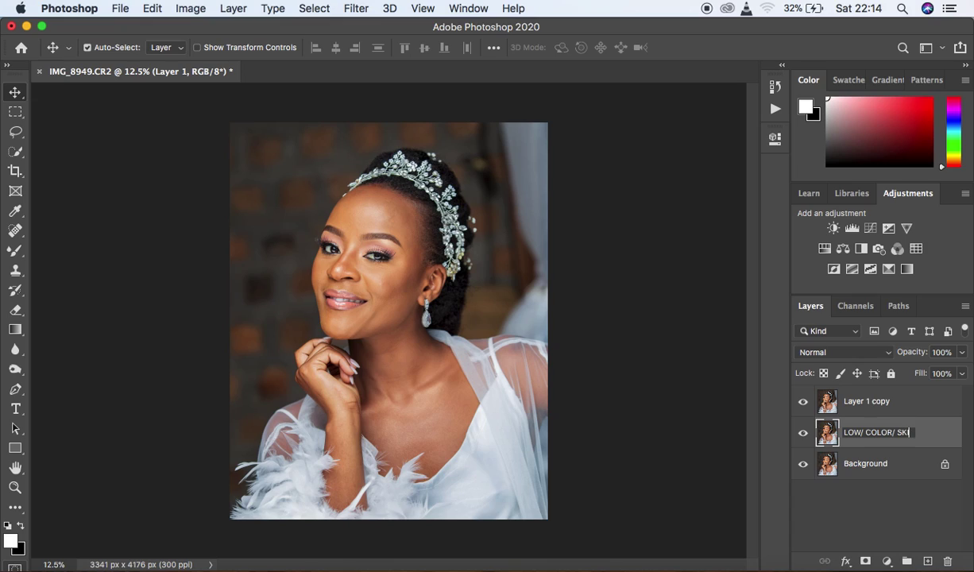
{"action": "type", "text": "N TONES"}
- Rename the topmost layer, Layer 1 copy, as "HIGH/ TEXTURES"
{"action": "double_click", "coordinate": [864, 402]}
{"action": "type", "text": "HIGH/ TEXTU"}
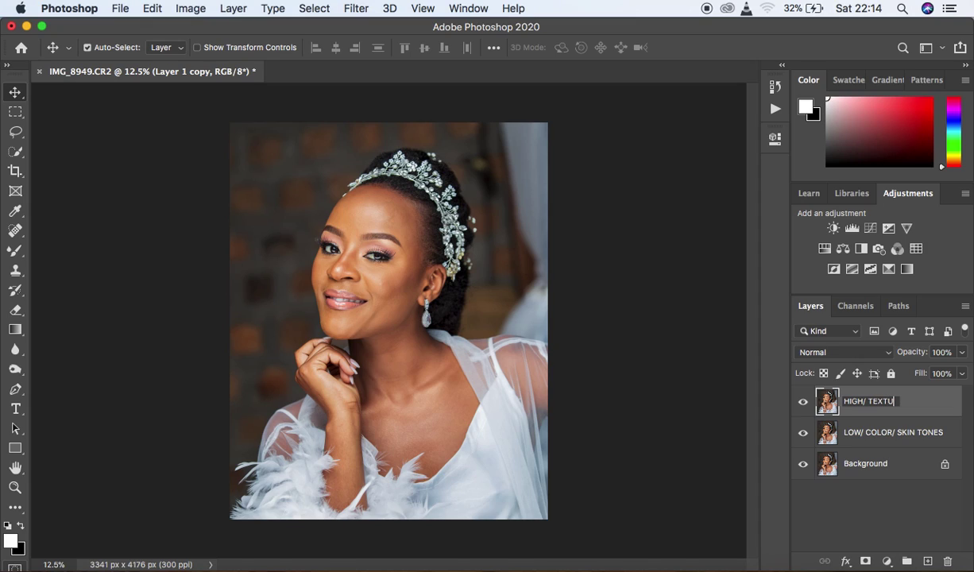
{"action": "type", "text": "RES"}
{"action": "key", "text": "Return"}
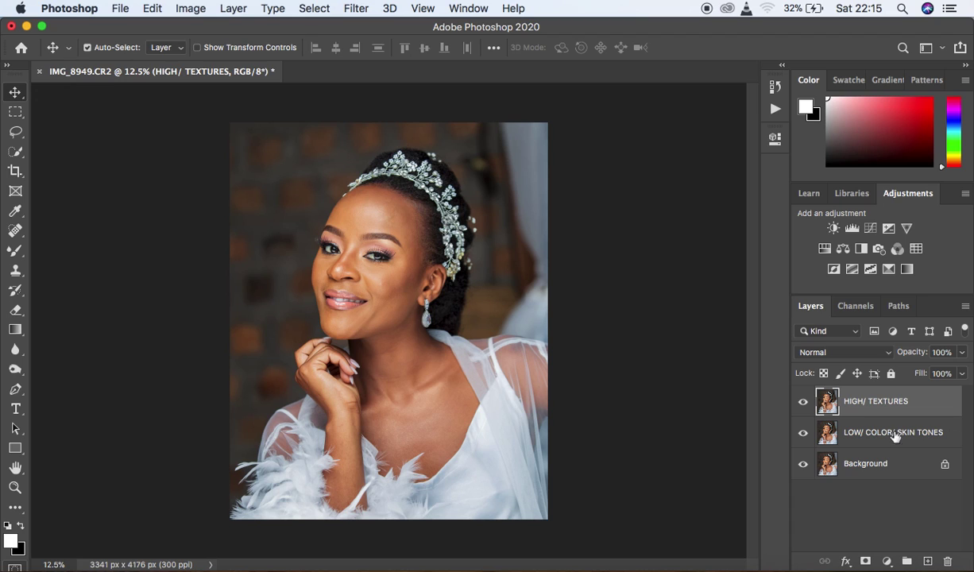
- Examine the skin texture around the mouth and cheek at 100% magnification, then return to the full portrait at 12.5%
{"action": "key", "text": "super+plus"}
{"action": "key", "text": "super+plus"}
{"action": "key", "text": "super+plus"}
{"action": "key", "text": "super+plus"}
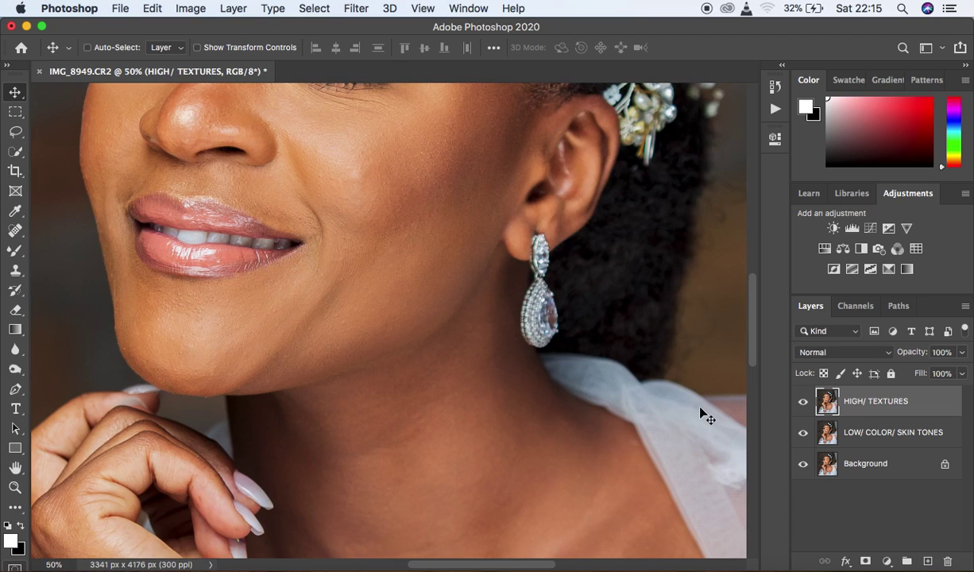
{"action": "key", "text": "super+plus"}
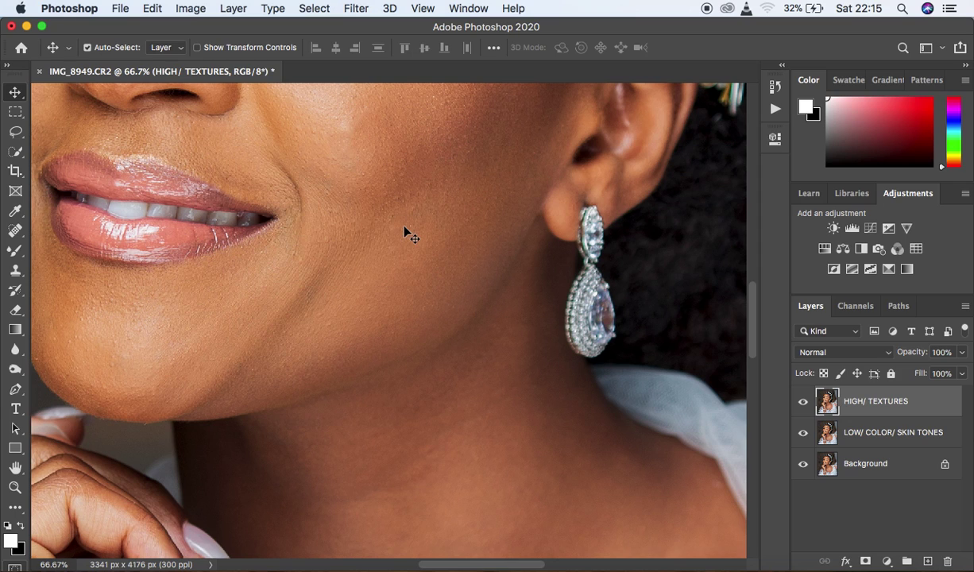
{"action": "key", "text": "super+plus"}
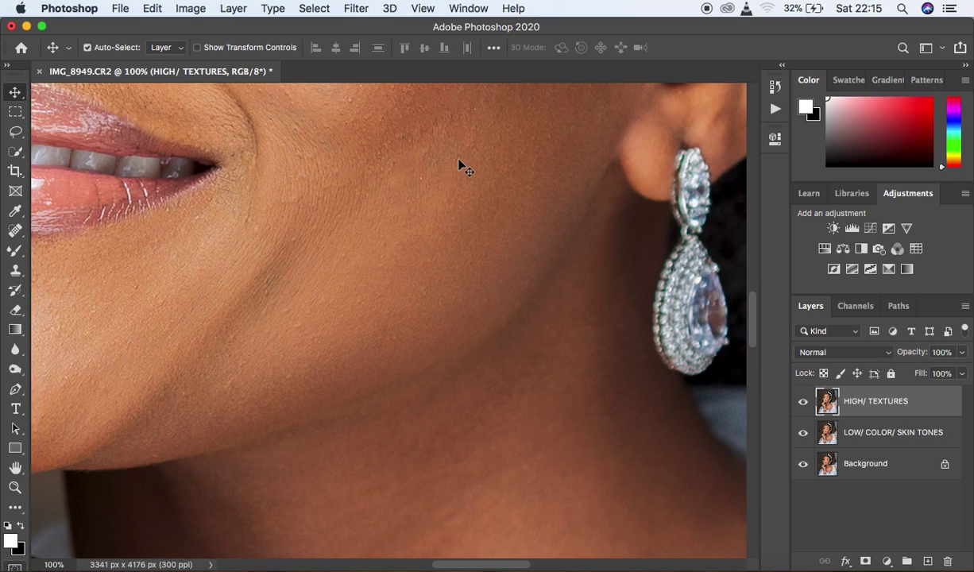
{"action": "left_click_drag", "start_coordinate": [459, 159], "coordinate": [513, 337]}
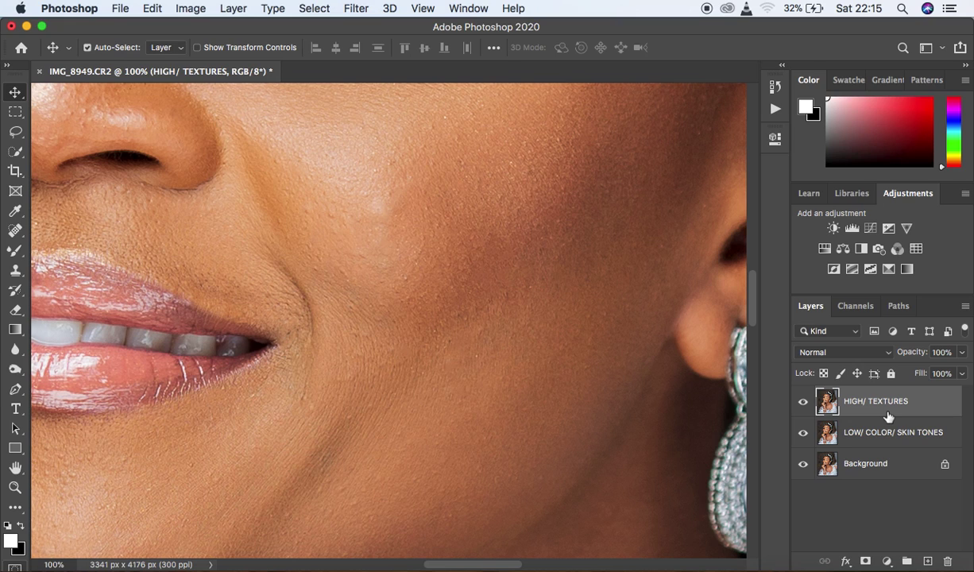
{"action": "key", "text": "super+minus"}
{"action": "key", "text": "super+minus"}
{"action": "key", "text": "super+minus"}
{"action": "key", "text": "super+minus"}
{"action": "key", "text": "super+minus"}
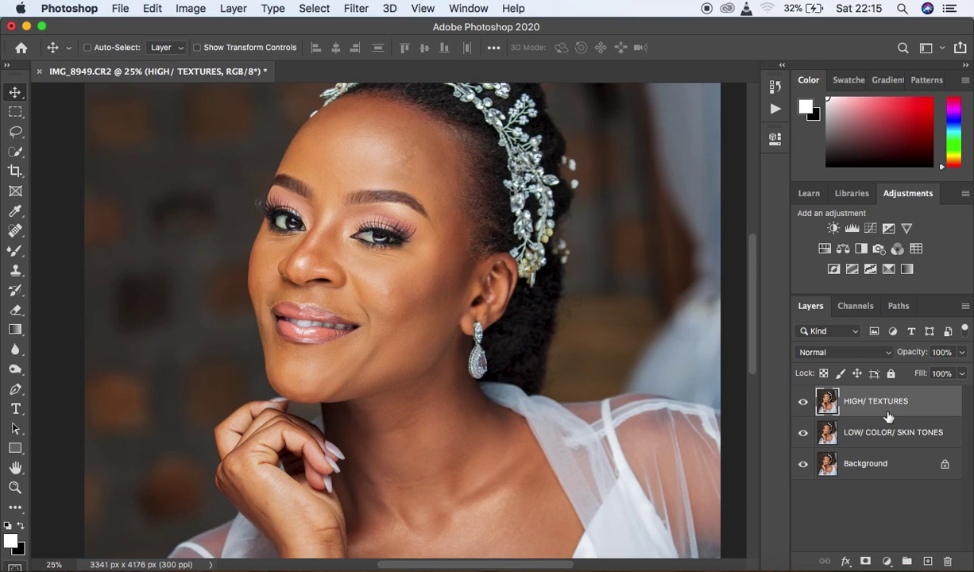
{"action": "key", "text": "super+minus"}
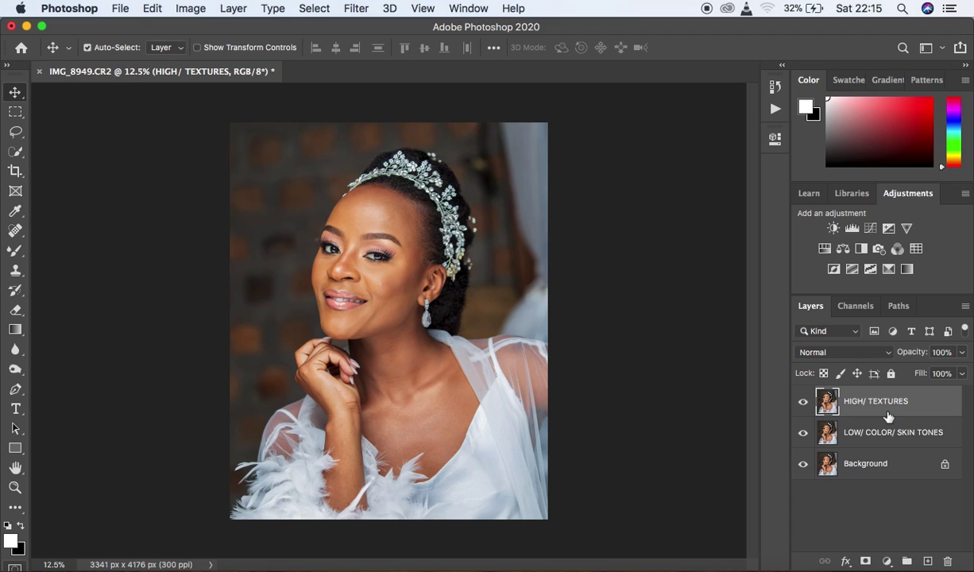
- Hide the HIGH/ TEXTURES layer and make the LOW/ COLOR/ SKIN TONES layer active
{"action": "left_click", "coordinate": [803, 403]}
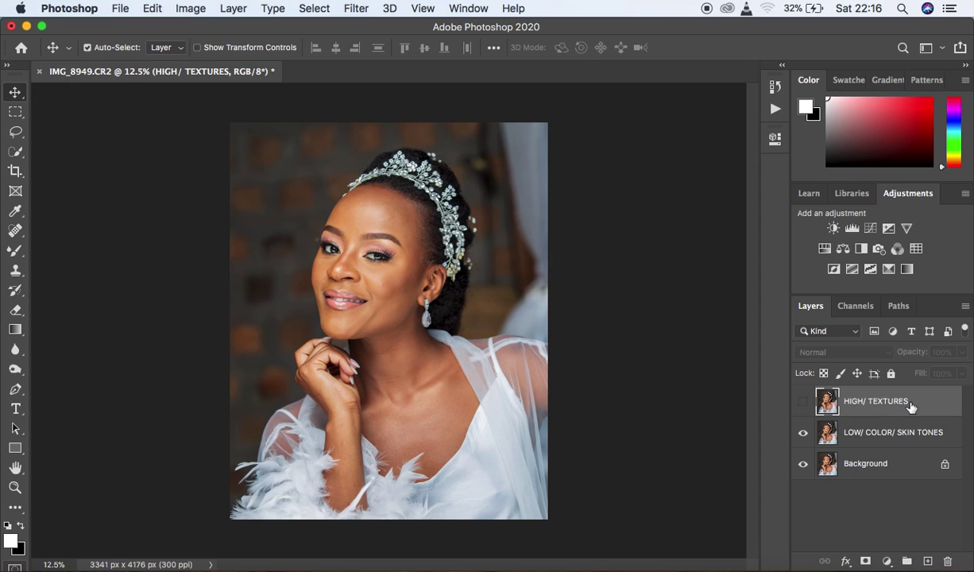
{"action": "left_click", "coordinate": [953, 434]}
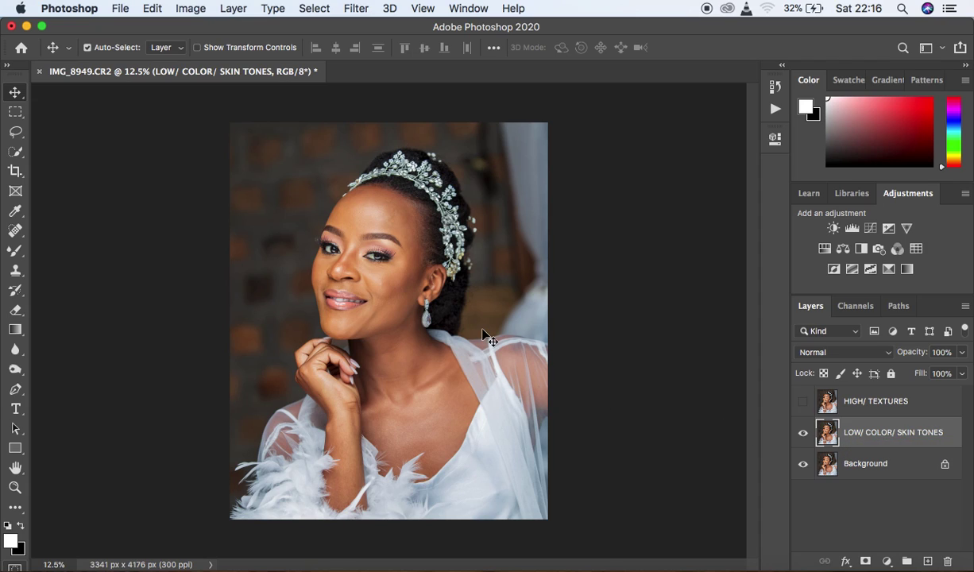
- Examine the skin texture on the jaw, mouth corner and cheek at 200% magnification, then return to the full portrait
{"action": "key", "text": "super+equal"}
{"action": "key", "text": "super+equal"}
{"action": "key", "text": "super+equal"}
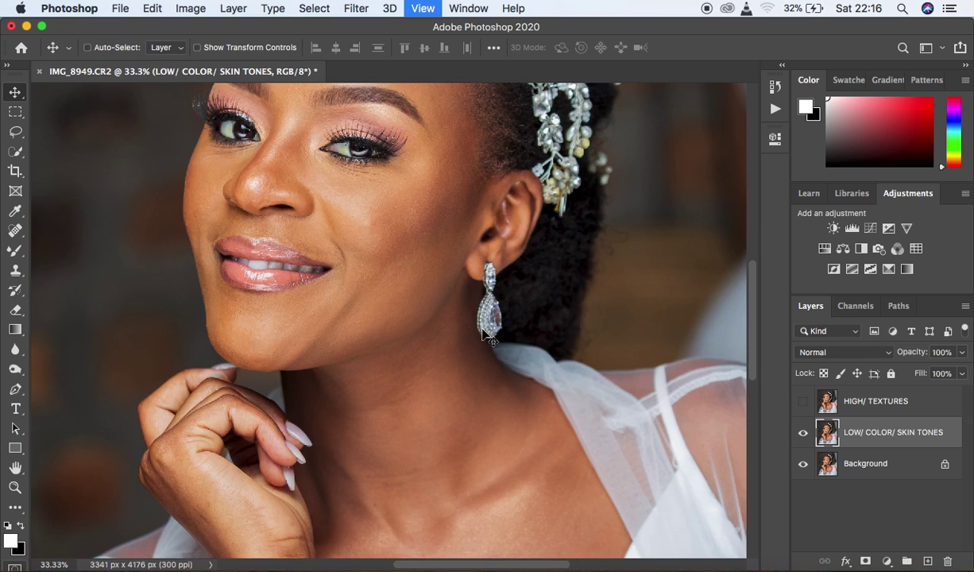
{"action": "key", "text": "super+equal"}
{"action": "key", "text": "super+equal"}
{"action": "key", "text": "super+equal"}
{"action": "key", "text": "super+equal"}
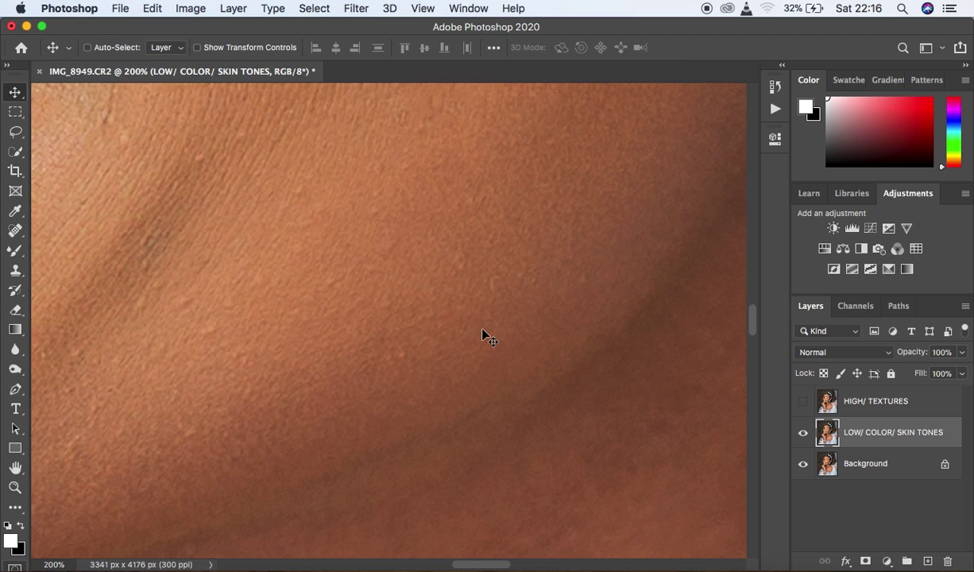
{"action": "key", "text": "super+minus"}
{"action": "key", "text": "super+equal"}
{"action": "left_click", "coordinate": [376, 218], "text": "super"}
{"action": "left_click_drag", "start_coordinate": [377, 221], "coordinate": [564, 444]}
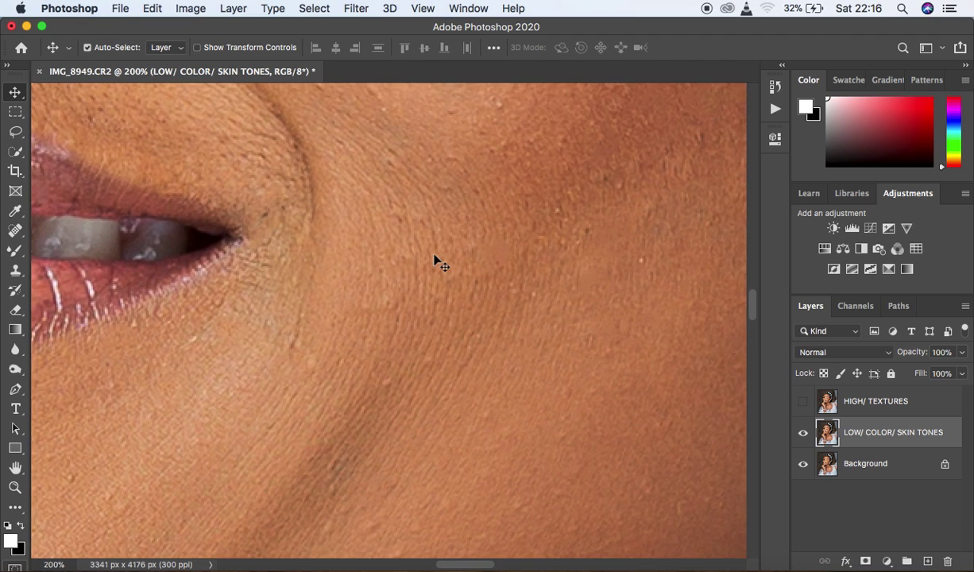
{"action": "left_click_drag", "start_coordinate": [384, 170], "coordinate": [457, 415]}
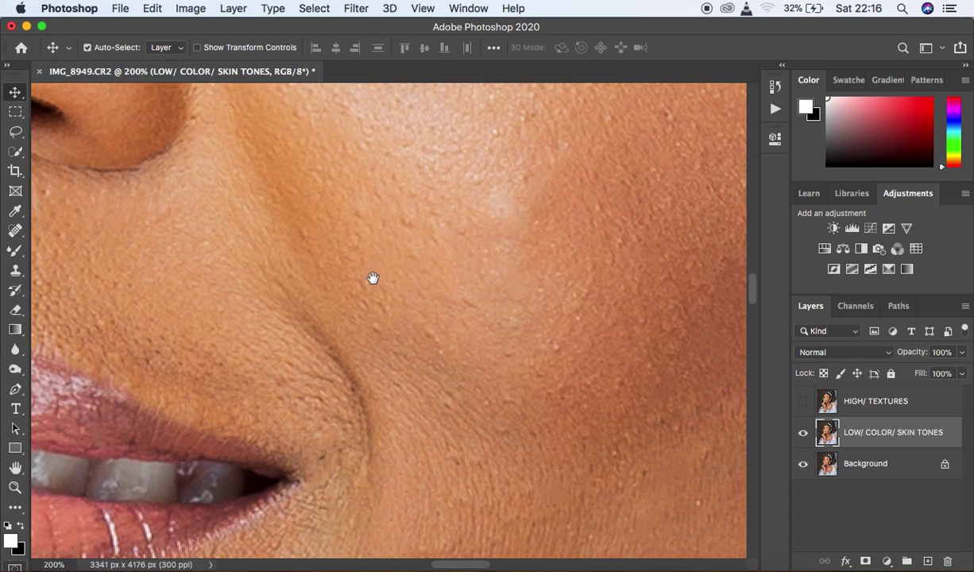
{"action": "key", "text": "super+minus"}
{"action": "key", "text": "super+minus"}
{"action": "key", "text": "super+minus"}
{"action": "key", "text": "super+minus"}
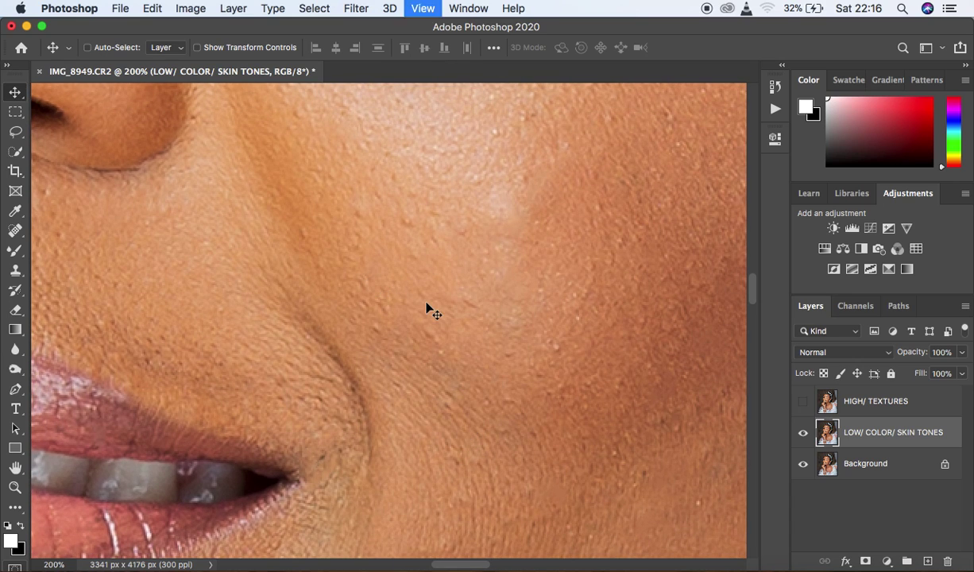
{"action": "key", "text": "super+minus"}
{"action": "key", "text": "super+minus"}
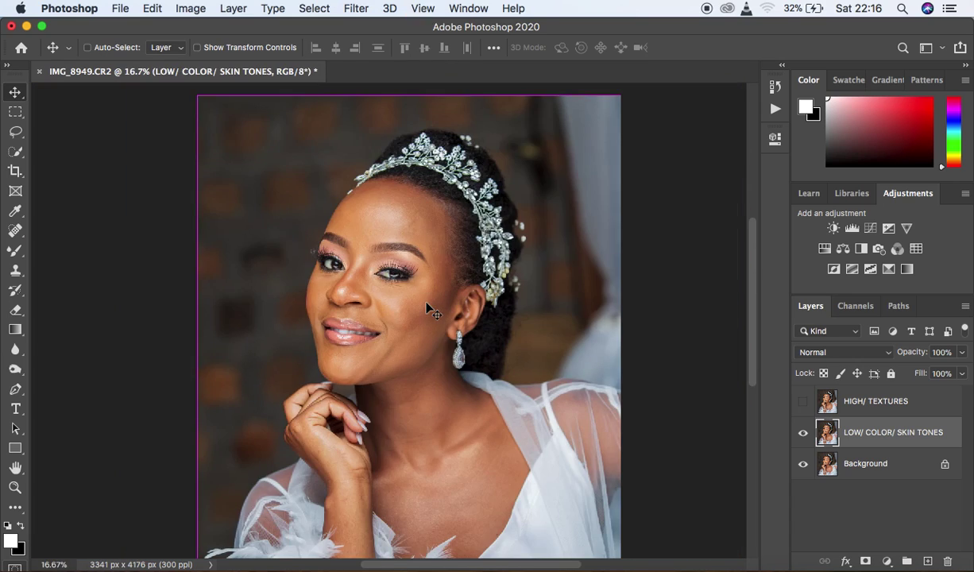
{"action": "key", "text": "super+minus"}
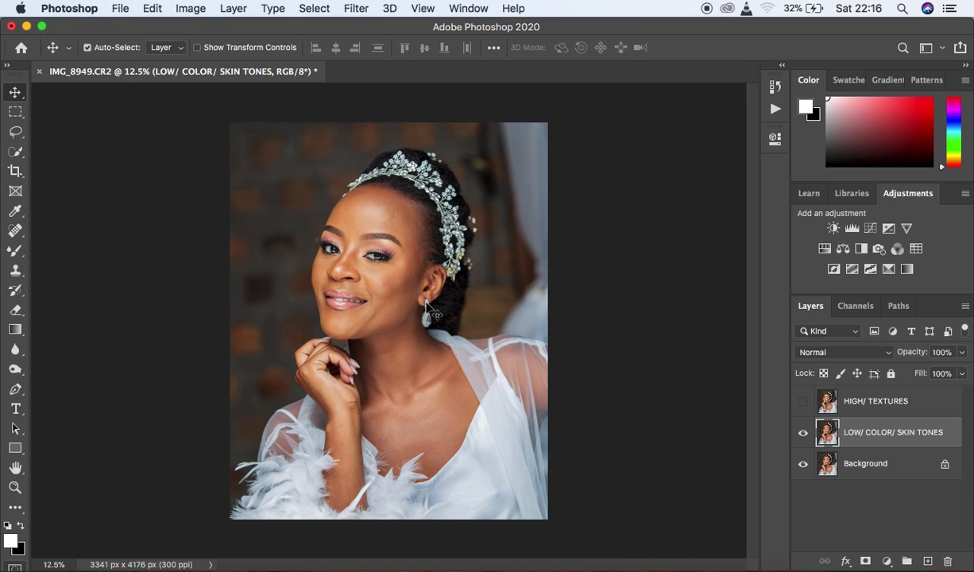
- Open the Gaussian Blur filter for the LOW/ COLOR/ SKIN TONES layer with a radius of 0.1 pixels, keeping its dialog clear of the portrait
{"action": "key", "text": "super+plus"}
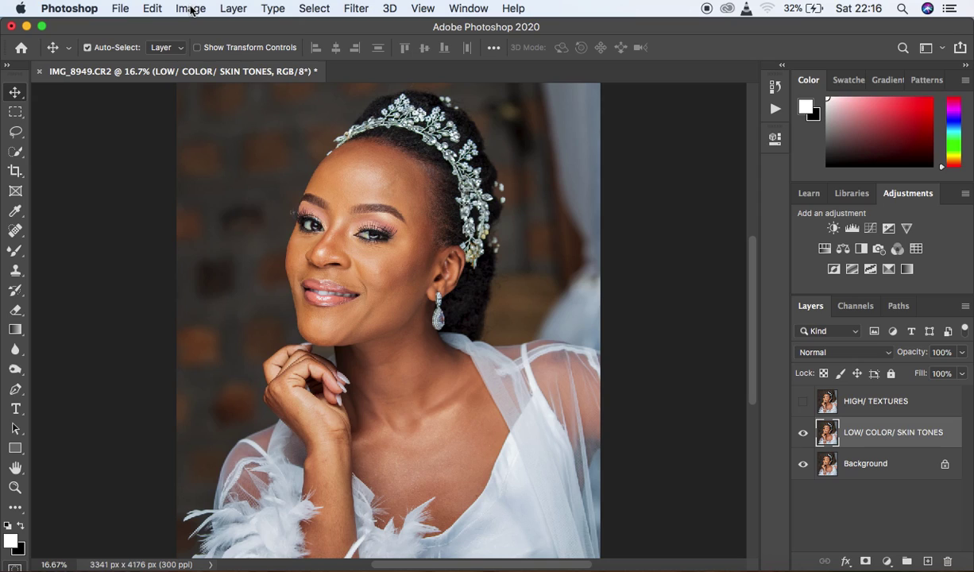
{"action": "left_click", "coordinate": [353, 7]}
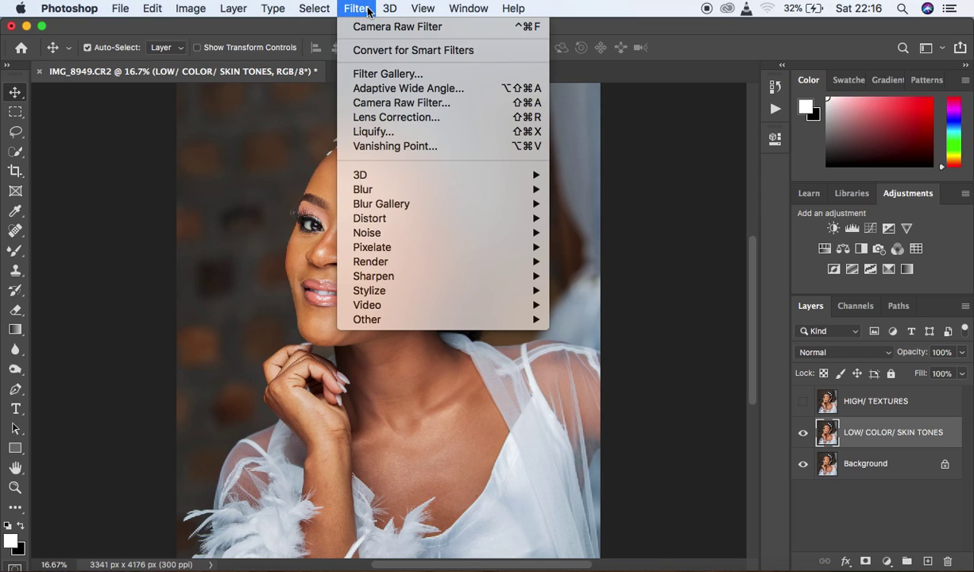
{"action": "mouse_move", "coordinate": [398, 191]}
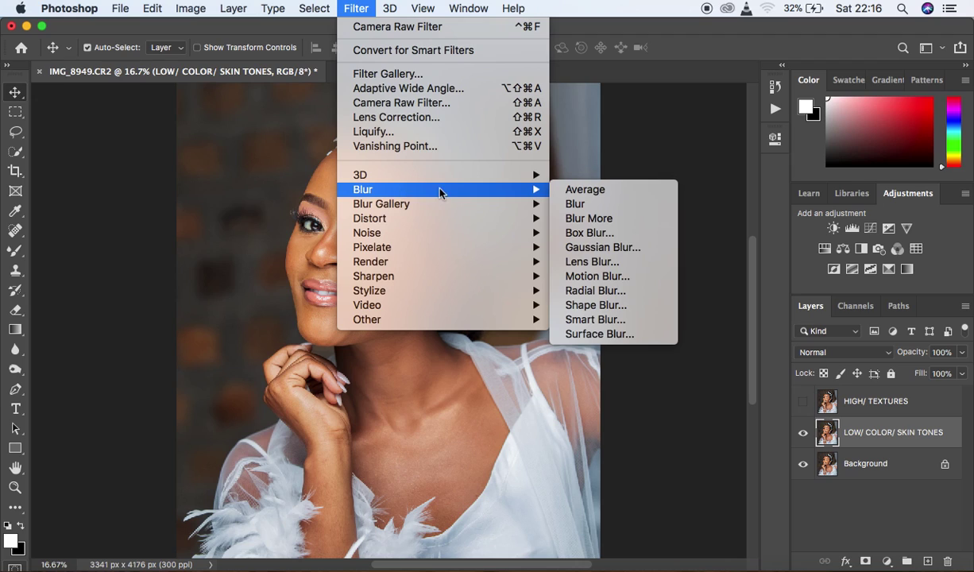
{"action": "left_click", "coordinate": [603, 247]}
{"action": "left_click_drag", "start_coordinate": [612, 332], "coordinate": [532, 321]}
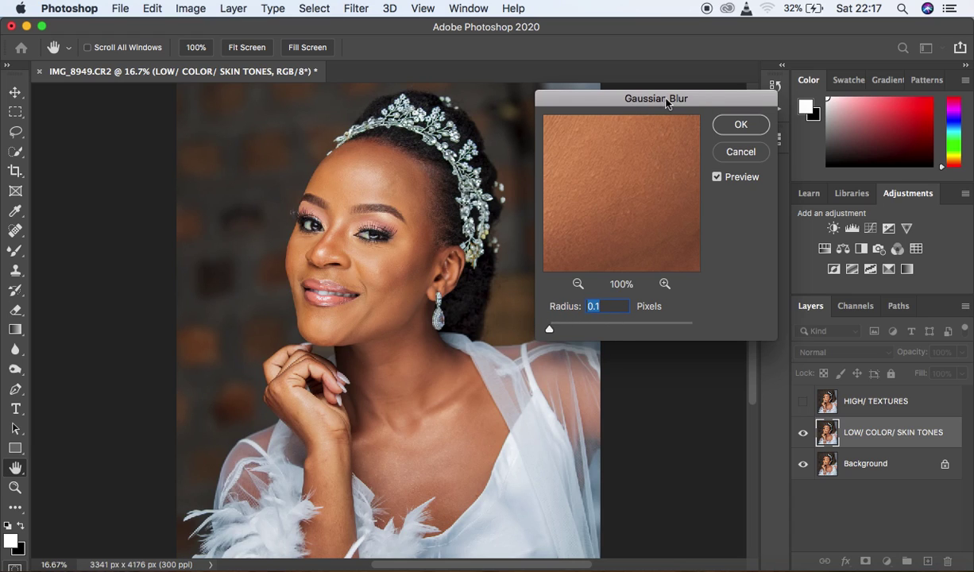
{"action": "left_click_drag", "start_coordinate": [659, 96], "coordinate": [719, 67]}
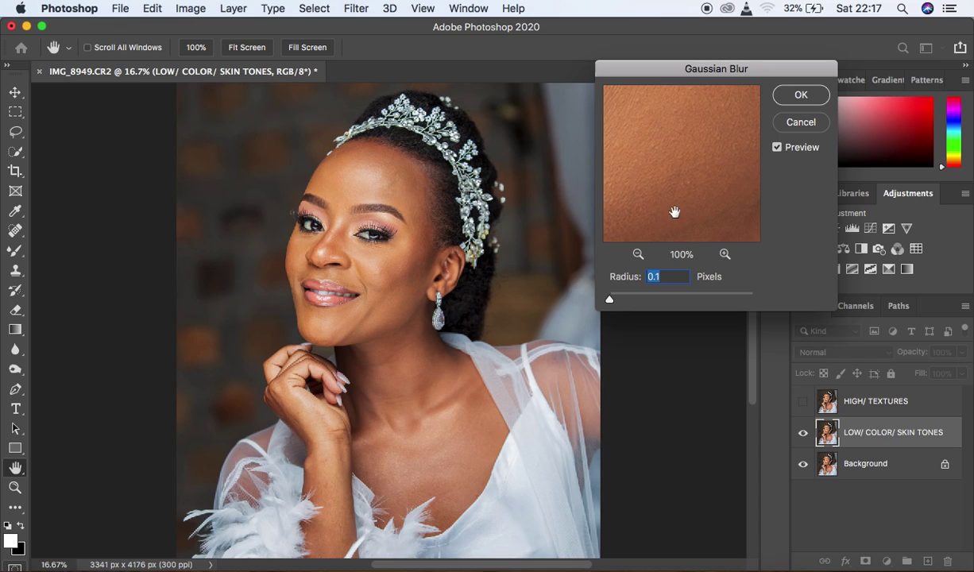
- Inspect the skin in the Gaussian Blur preview at several magnifications, finishing on the forehead at 50%
{"action": "left_click", "coordinate": [638, 254]}
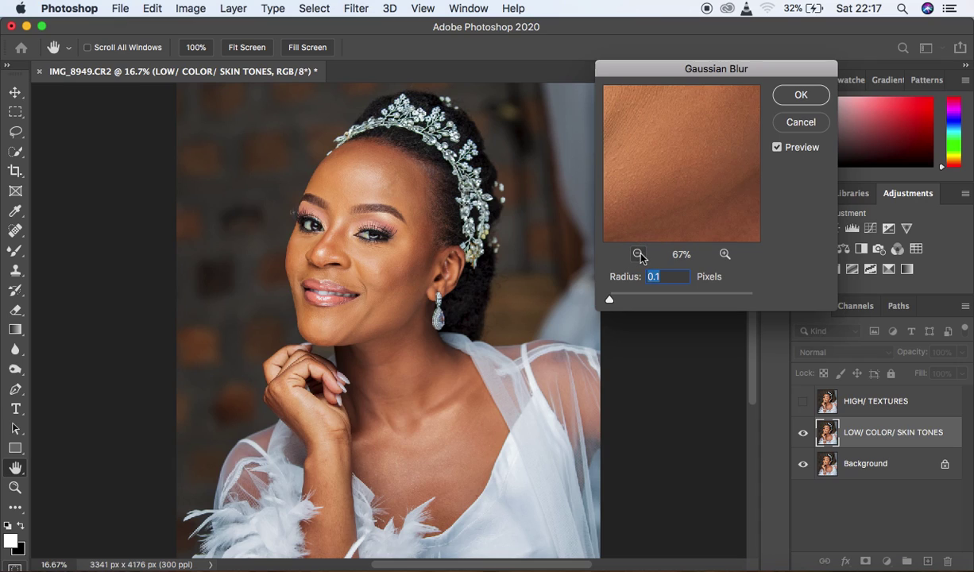
{"action": "left_click", "coordinate": [638, 254]}
{"action": "left_click_drag", "start_coordinate": [626, 156], "coordinate": [665, 160]}
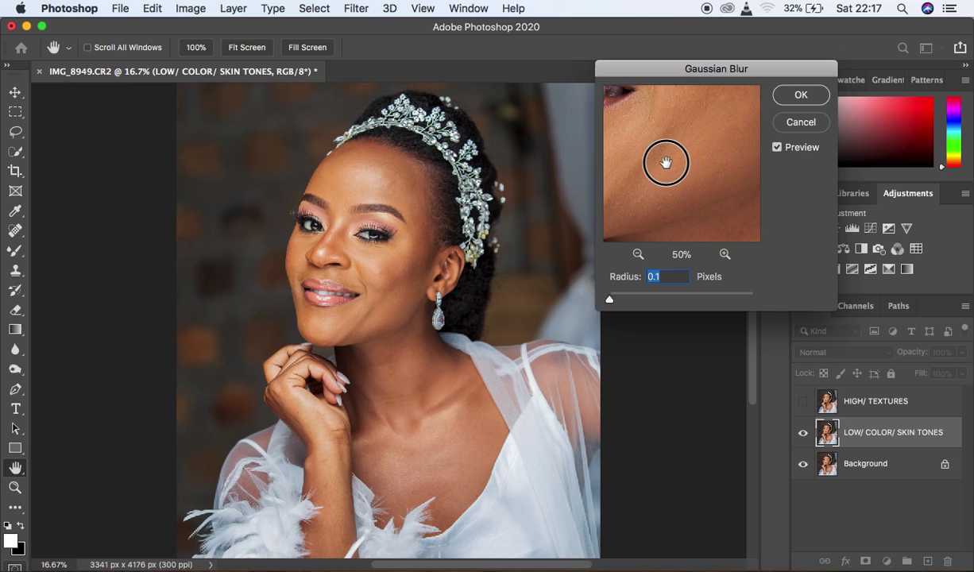
{"action": "left_click", "coordinate": [638, 255]}
{"action": "left_click", "coordinate": [638, 254]}
{"action": "left_click", "coordinate": [638, 255]}
{"action": "left_click", "coordinate": [637, 254]}
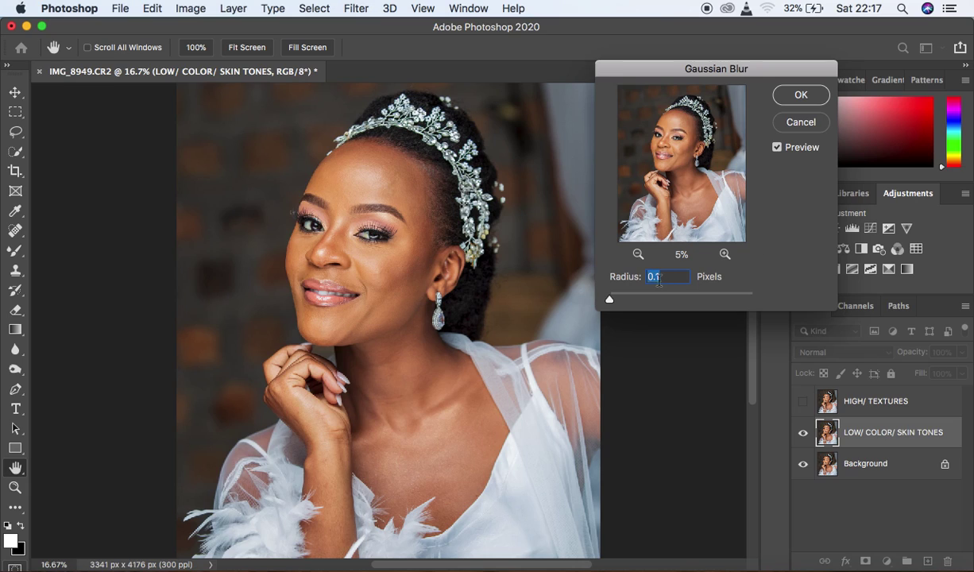
{"action": "left_click", "coordinate": [724, 254]}
{"action": "left_click", "coordinate": [724, 254]}
{"action": "left_click", "coordinate": [724, 254]}
{"action": "left_click", "coordinate": [724, 254]}
{"action": "left_click", "coordinate": [725, 254]}
{"action": "left_click", "coordinate": [724, 255]}
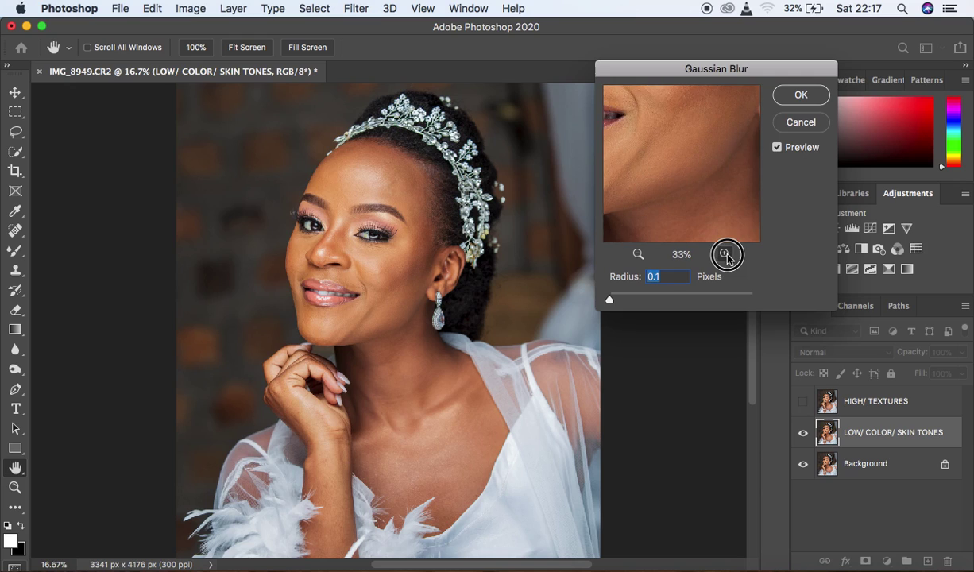
{"action": "left_click", "coordinate": [725, 254]}
{"action": "left_click_drag", "start_coordinate": [678, 132], "coordinate": [681, 218]}
{"action": "left_click_drag", "start_coordinate": [672, 139], "coordinate": [696, 258]}
{"action": "left_click_drag", "start_coordinate": [619, 113], "coordinate": [642, 218]}
{"action": "left_click_drag", "start_coordinate": [711, 185], "coordinate": [686, 187]}
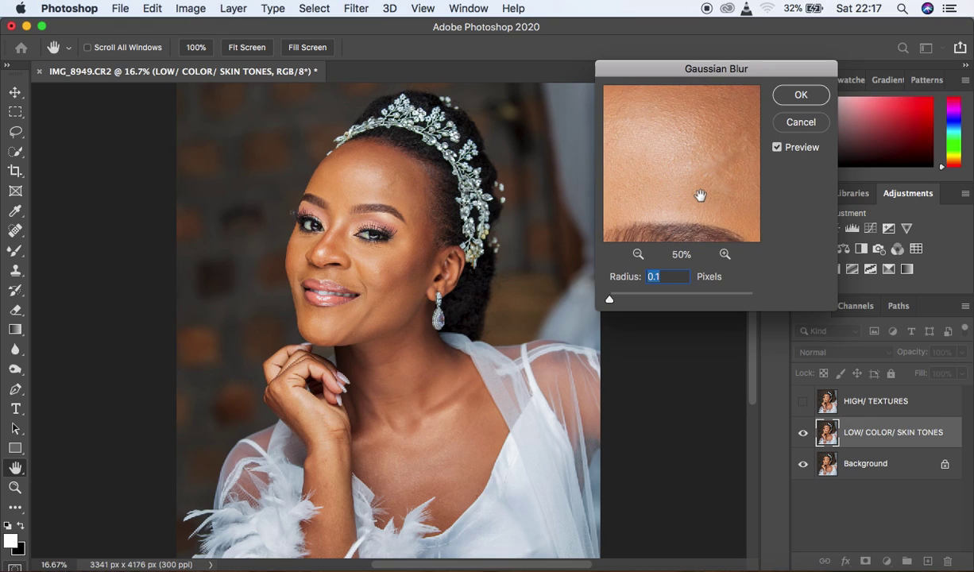
{"action": "mouse_move", "coordinate": [700, 196]}
{"action": "left_mouse_down"}
{"action": "mouse_move", "coordinate": [688, 187]}
{"action": "mouse_move", "coordinate": [677, 219]}
{"action": "mouse_move", "coordinate": [739, 159]}
{"action": "mouse_move", "coordinate": [720, 118]}
{"action": "mouse_move", "coordinate": [692, 112]}
{"action": "mouse_move", "coordinate": [691, 135]}
{"action": "mouse_move", "coordinate": [739, 153]}
{"action": "mouse_move", "coordinate": [731, 194]}
{"action": "mouse_move", "coordinate": [704, 209]}
{"action": "left_mouse_up"}
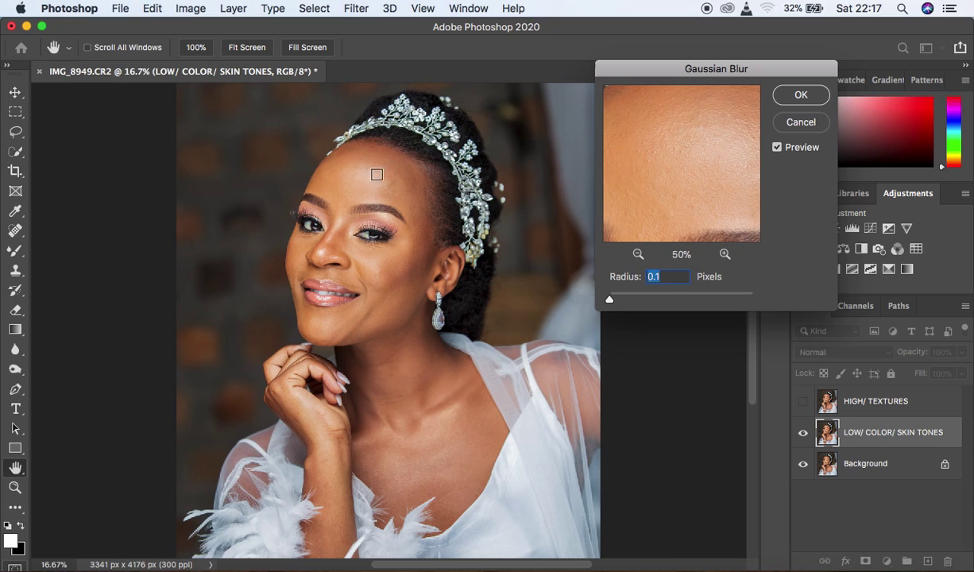
{"action": "left_click_drag", "start_coordinate": [645, 183], "coordinate": [666, 194]}
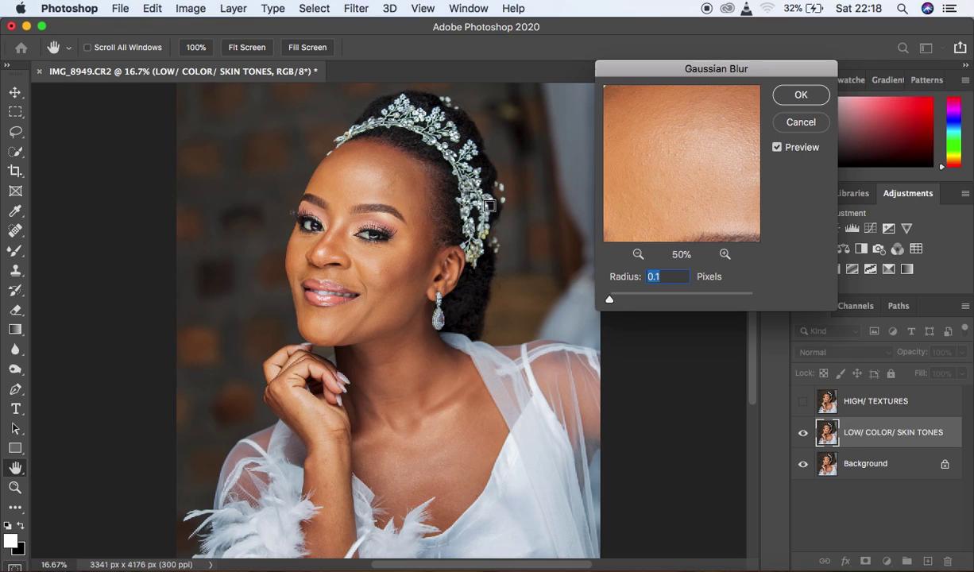
- Try gradually increasing Gaussian Blur radii up to 6.0 pixels while checking the forehead texture in the preview
{"action": "left_click", "coordinate": [609, 300]}
{"action": "left_click_drag", "start_coordinate": [610, 300], "coordinate": [613, 300]}
{"action": "left_click_drag", "start_coordinate": [618, 304], "coordinate": [621, 304]}
{"action": "left_click_drag", "start_coordinate": [621, 300], "coordinate": [630, 305]}
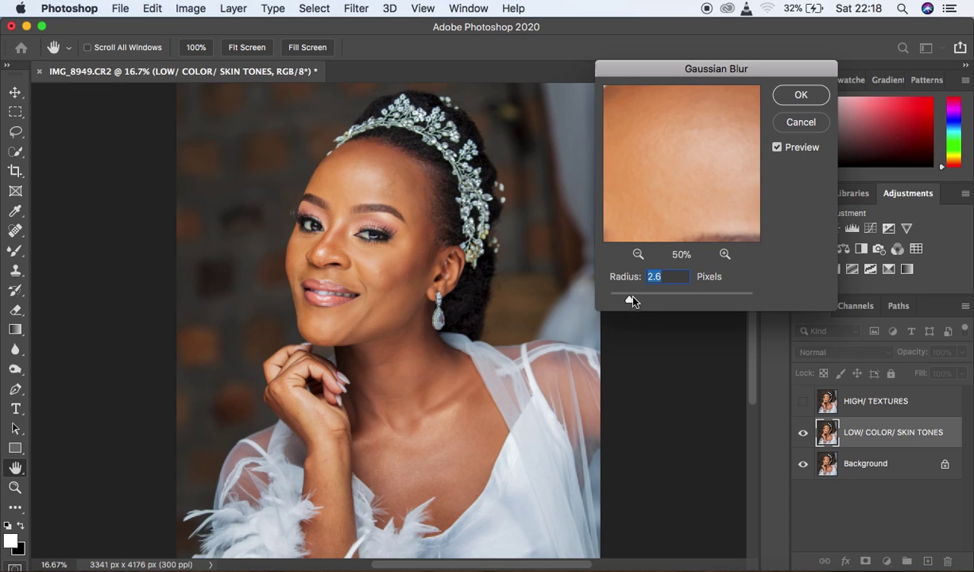
{"action": "left_click_drag", "start_coordinate": [631, 303], "coordinate": [648, 304]}
{"action": "mouse_move", "coordinate": [681, 135]}
{"action": "left_mouse_down"}
{"action": "mouse_move", "coordinate": [674, 189]}
{"action": "mouse_move", "coordinate": [669, 178]}
{"action": "mouse_move", "coordinate": [689, 170]}
{"action": "mouse_move", "coordinate": [683, 146]}
{"action": "left_mouse_up"}
{"action": "left_click_drag", "start_coordinate": [650, 302], "coordinate": [653, 302]}
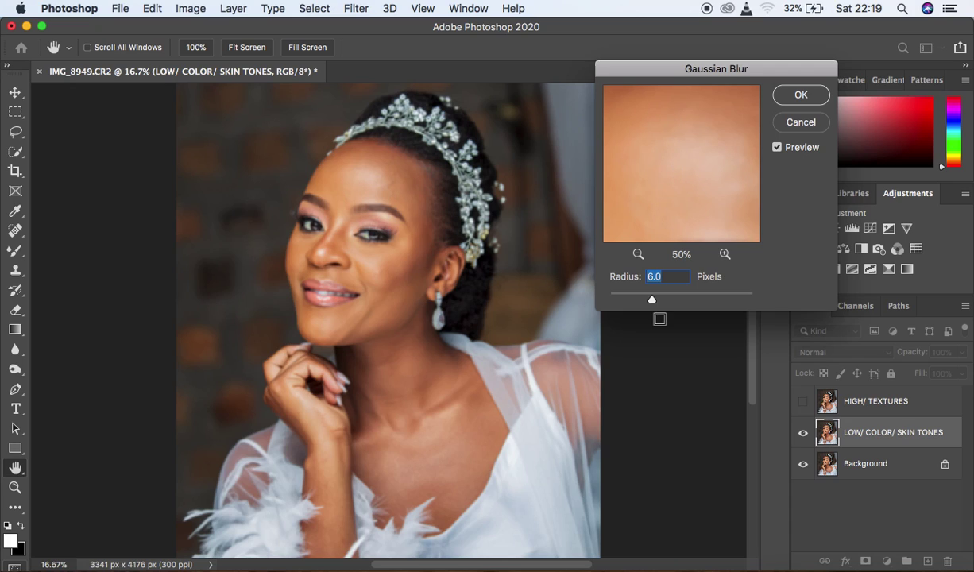
- Set the Gaussian Blur radius to 7.0 pixels, check the forehead in the preview, and apply the blur
{"action": "left_click_drag", "start_coordinate": [652, 301], "coordinate": [655, 307]}
{"action": "type", "text": "7"}
{"action": "left_click_drag", "start_coordinate": [699, 184], "coordinate": [606, 122]}
{"action": "left_click_drag", "start_coordinate": [713, 202], "coordinate": [696, 255]}
{"action": "left_click_drag", "start_coordinate": [689, 180], "coordinate": [685, 182]}
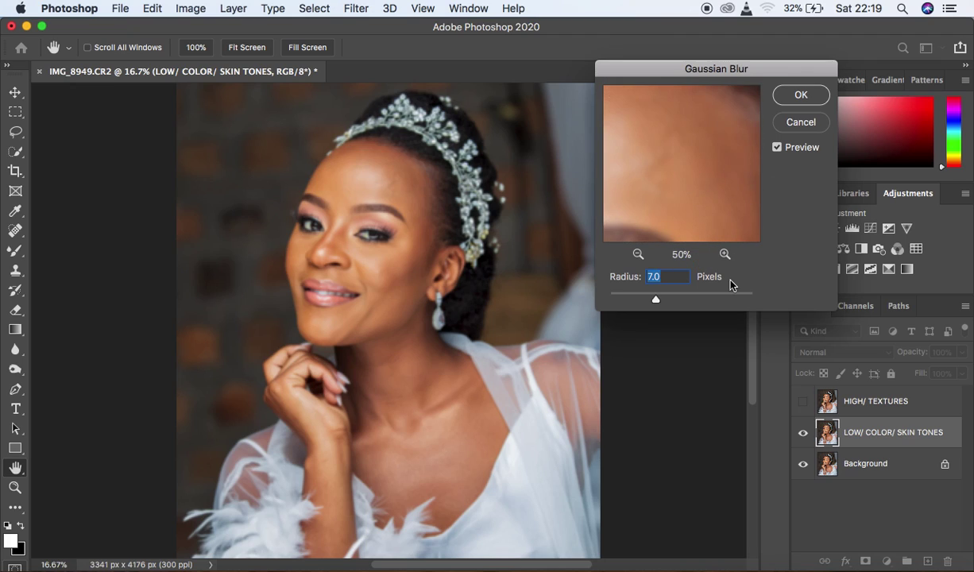
{"action": "left_click", "coordinate": [800, 95]}
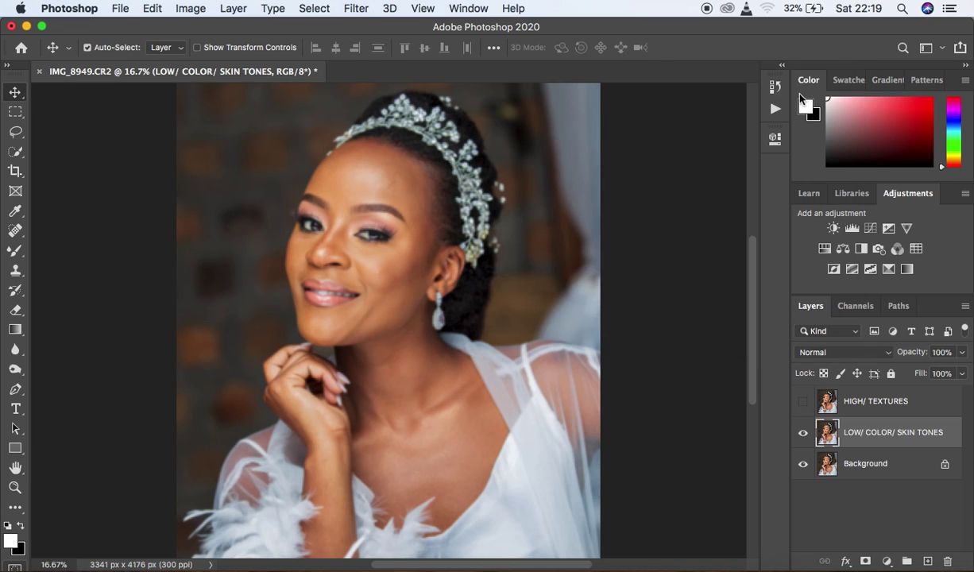
- Examine the blurred skin of the LOW/ COLOR/ SKIN TONES layer at several magnifications up to 50%
{"action": "key", "text": "super+minus"}
{"action": "key", "text": "super+equal"}
{"action": "key", "text": "super+equal"}
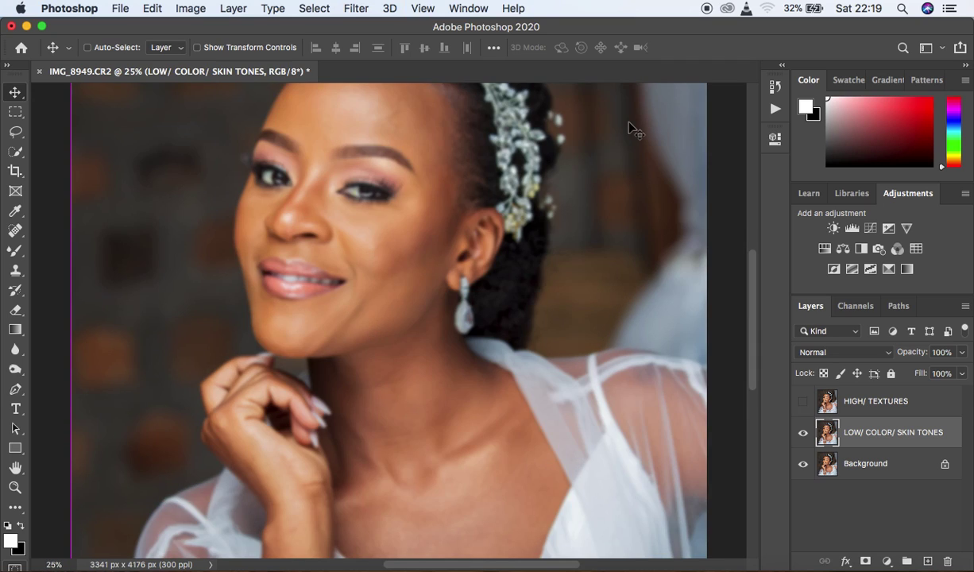
{"action": "key", "text": "super+equal"}
{"action": "key", "text": "super+equal"}
{"action": "key", "text": "super+minus"}
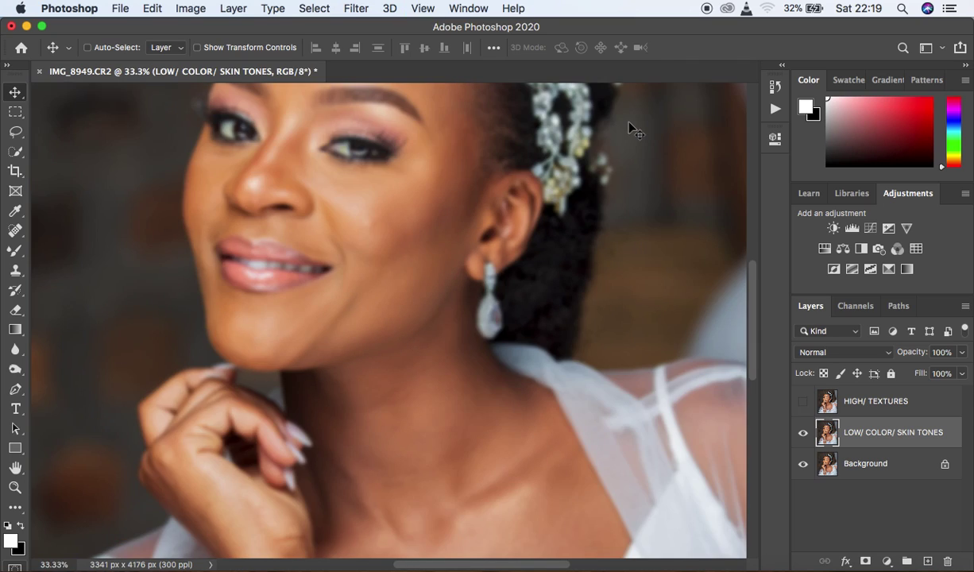
{"action": "key", "text": "super+minus"}
{"action": "key", "text": "super+minus"}
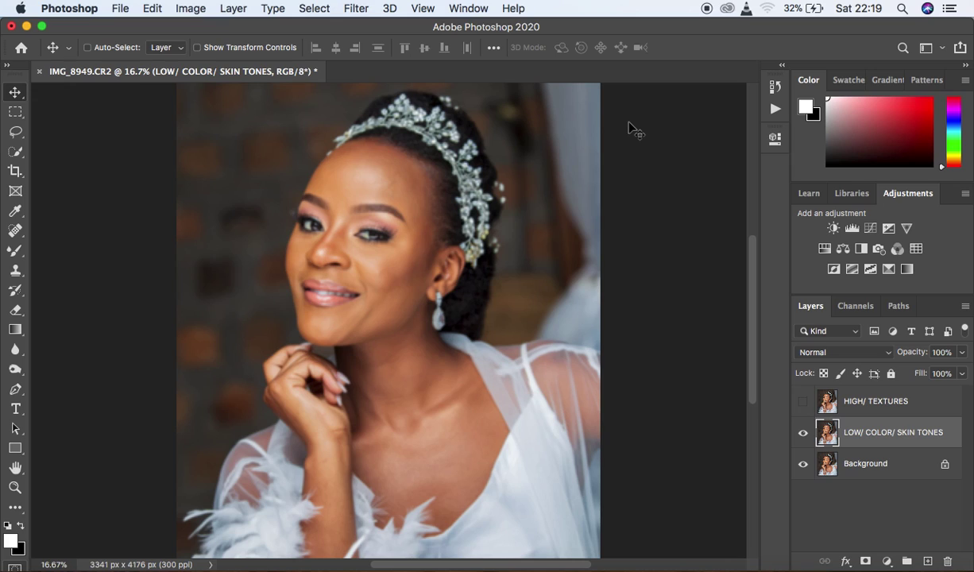
{"action": "key", "text": "super+equal"}
{"action": "key", "text": "super"}
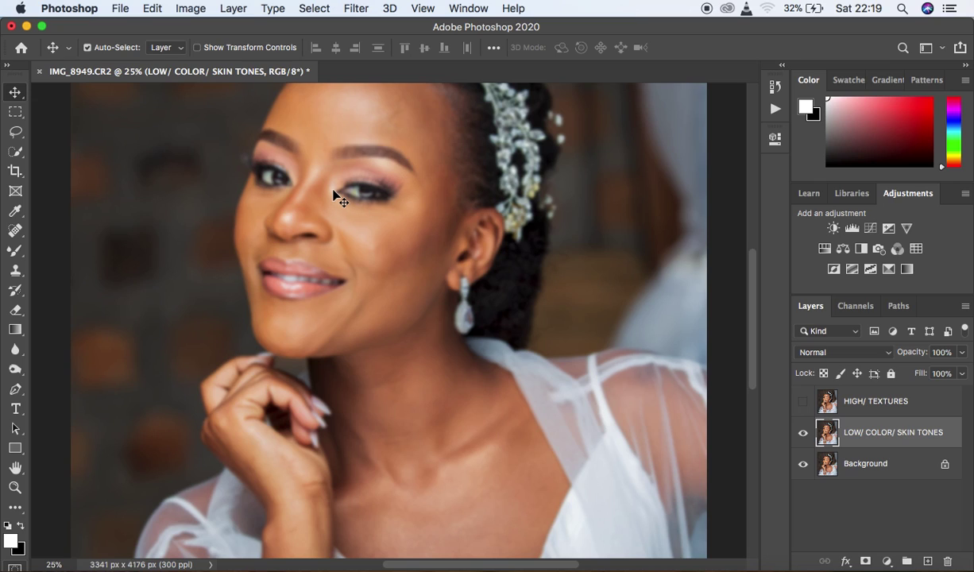
{"action": "key", "text": "super+minus"}
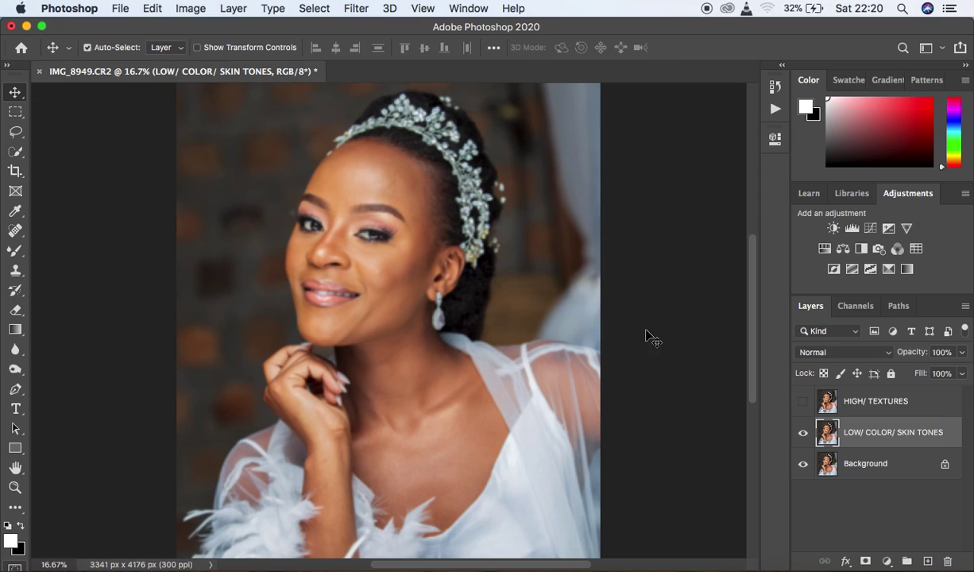
- Make the HIGH/ TEXTURES layer visible, select it, and open Apply Image with its dialog moved away from the face
{"action": "left_click", "coordinate": [804, 402]}
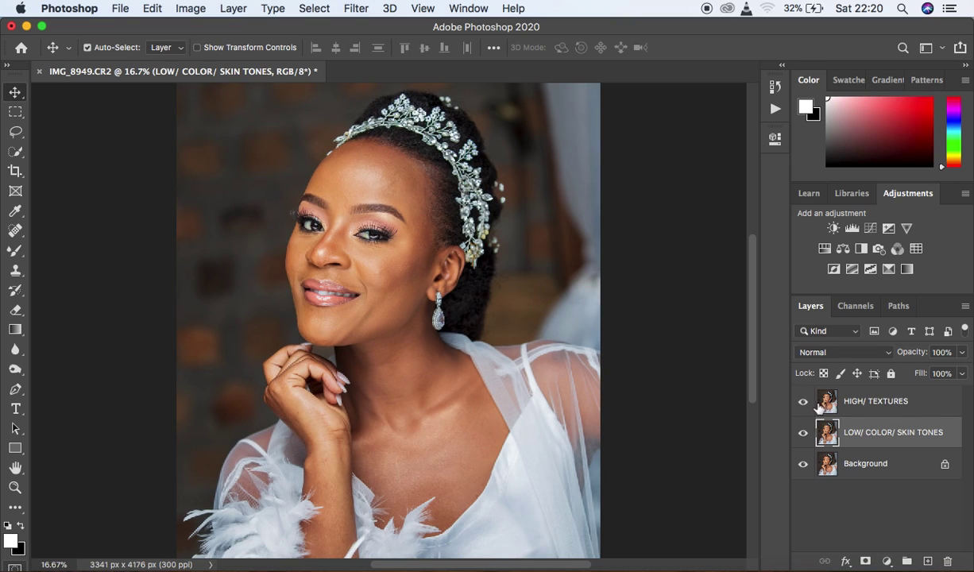
{"action": "left_click", "coordinate": [915, 407]}
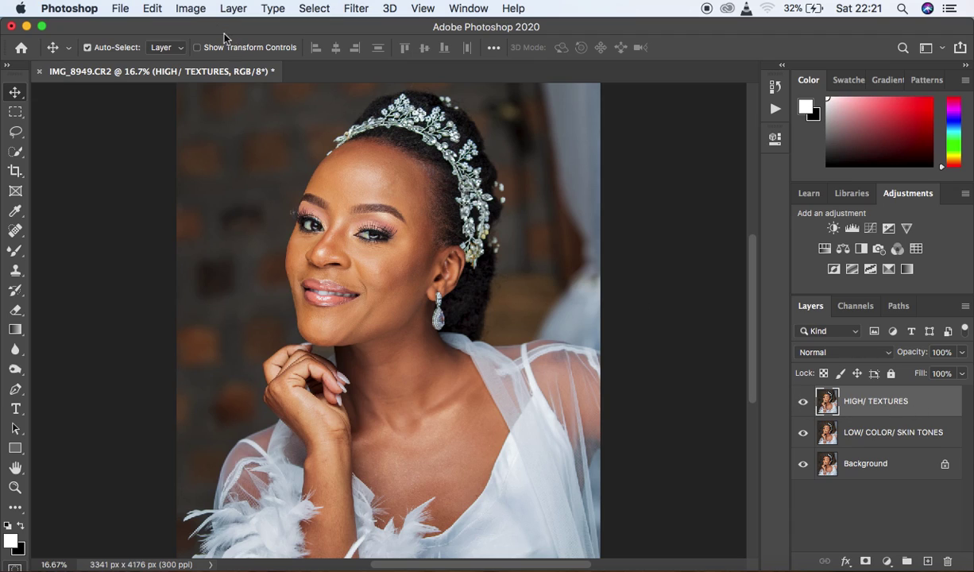
{"action": "left_click", "coordinate": [194, 10]}
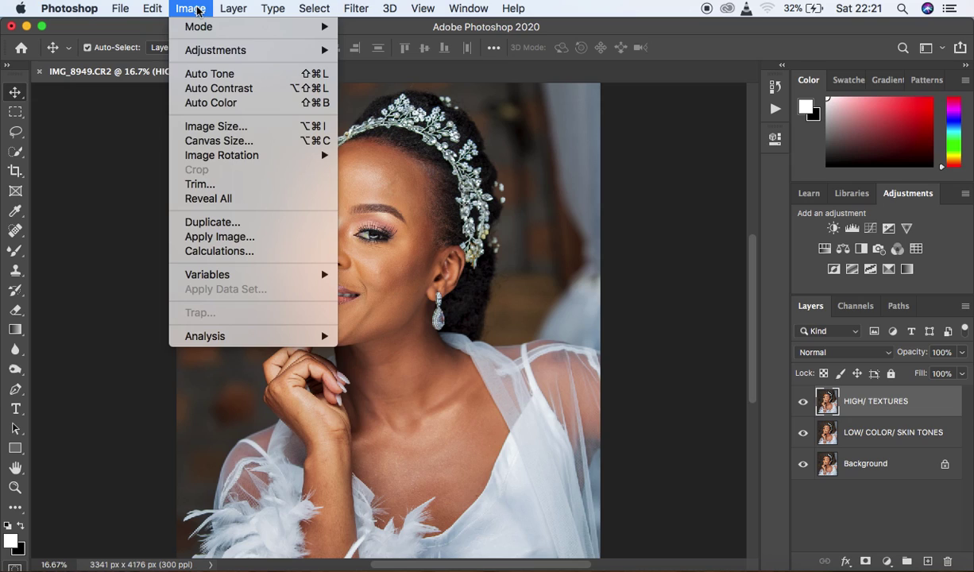
{"action": "left_click", "coordinate": [232, 237]}
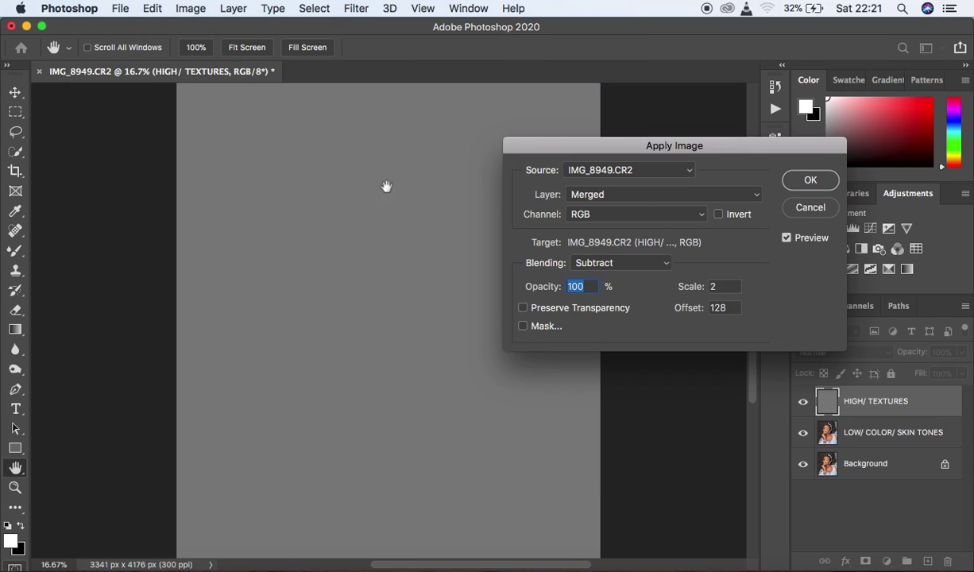
{"action": "left_click_drag", "start_coordinate": [660, 150], "coordinate": [678, 105]}
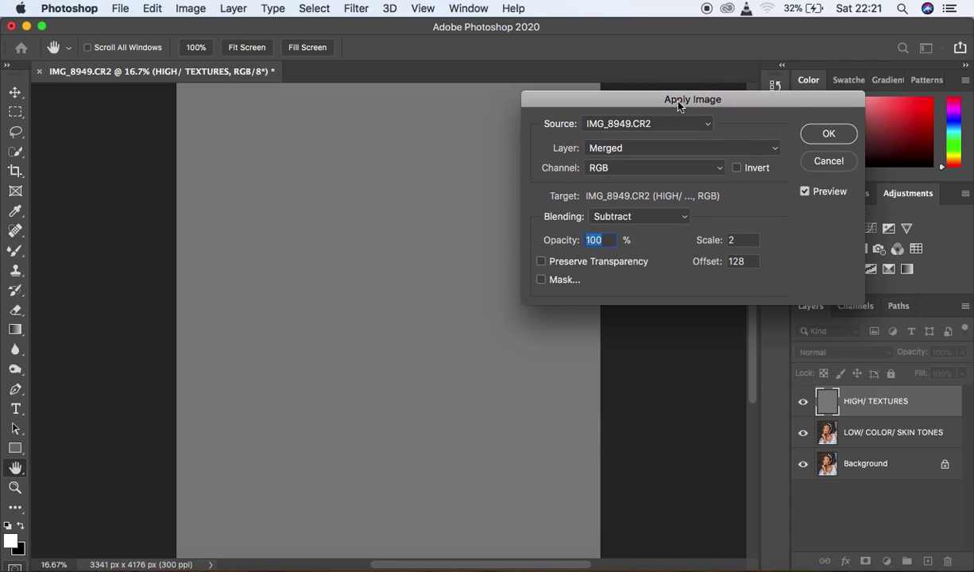
- Set the Apply Image source layer to LOW/ COLOR/ SKIN TONES and the blending to Subtract
{"action": "left_click", "coordinate": [612, 149]}
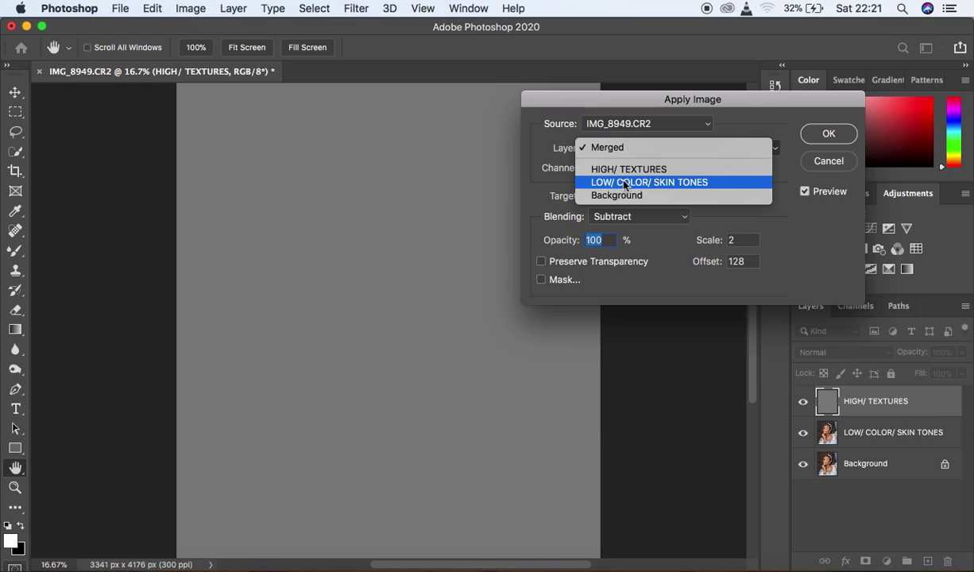
{"action": "left_click", "coordinate": [626, 183]}
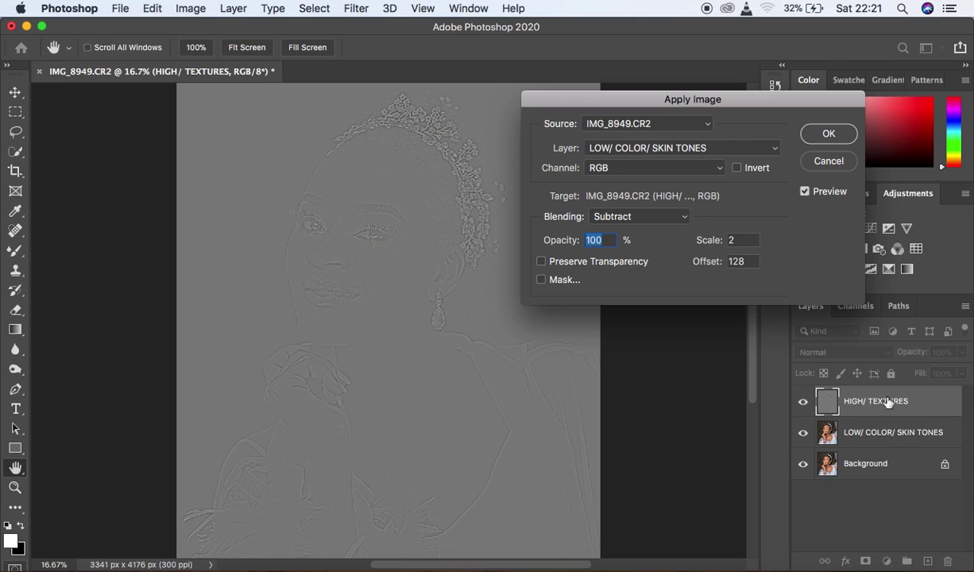
{"action": "left_click", "coordinate": [636, 149]}
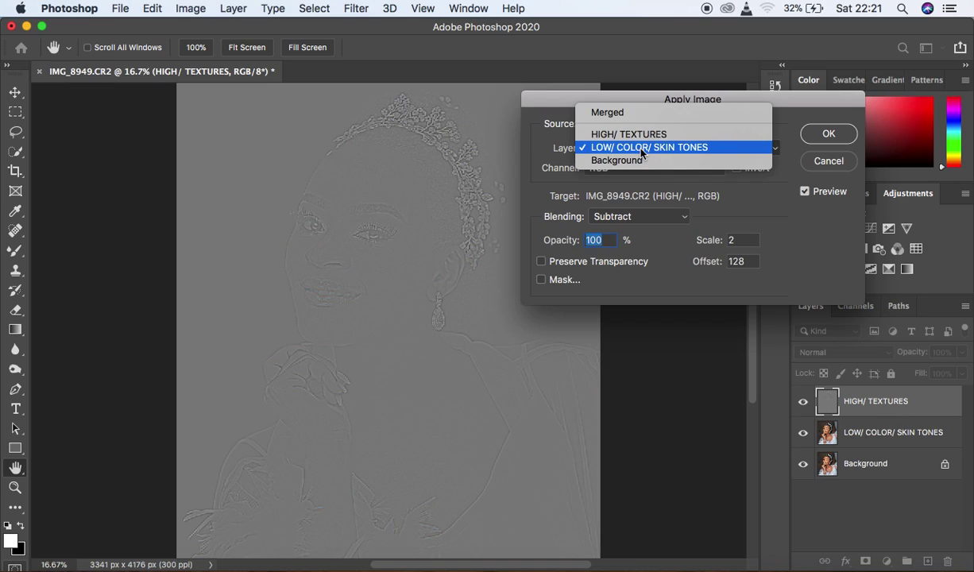
{"action": "left_click", "coordinate": [641, 149]}
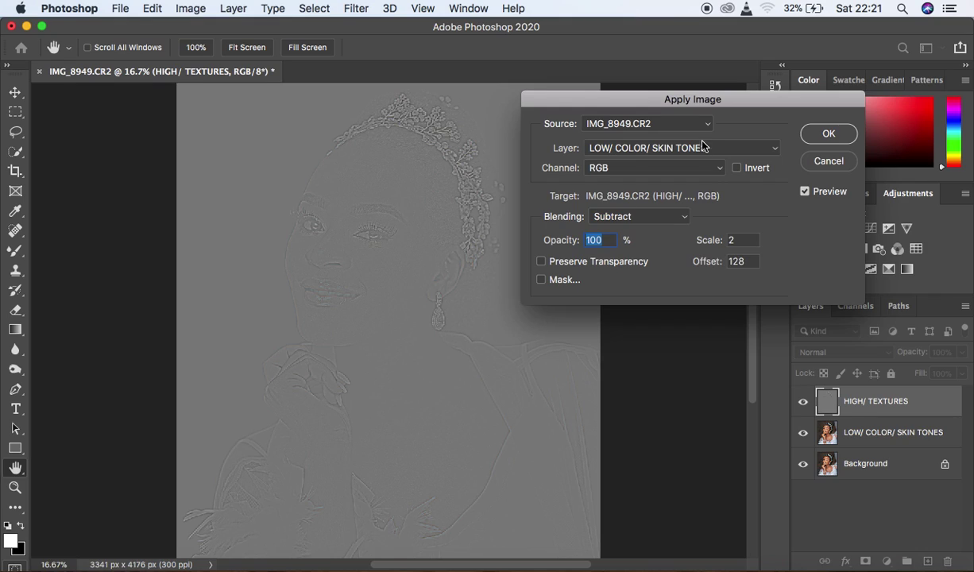
{"action": "left_click", "coordinate": [619, 216]}
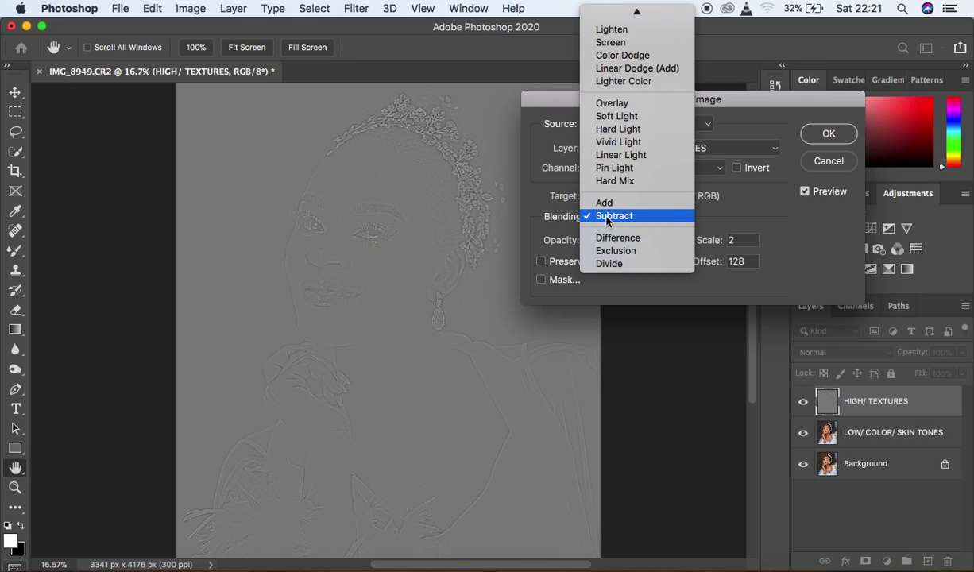
{"action": "left_click", "coordinate": [608, 218]}
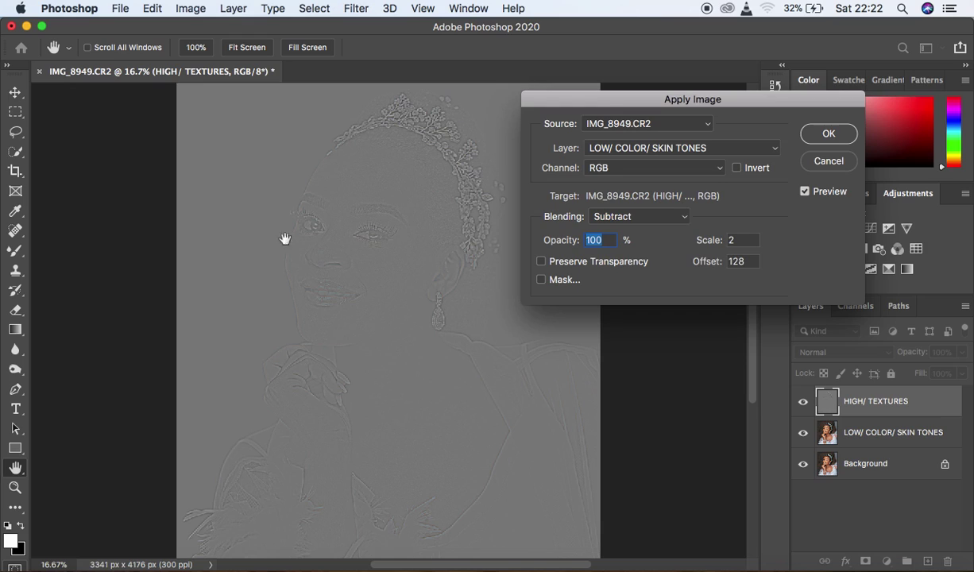
- Inspect the previewed texture around the eyes, nose and lips up close before returning to the whole portrait
{"action": "key", "text": "super+equal"}
{"action": "key", "text": "super+equal"}
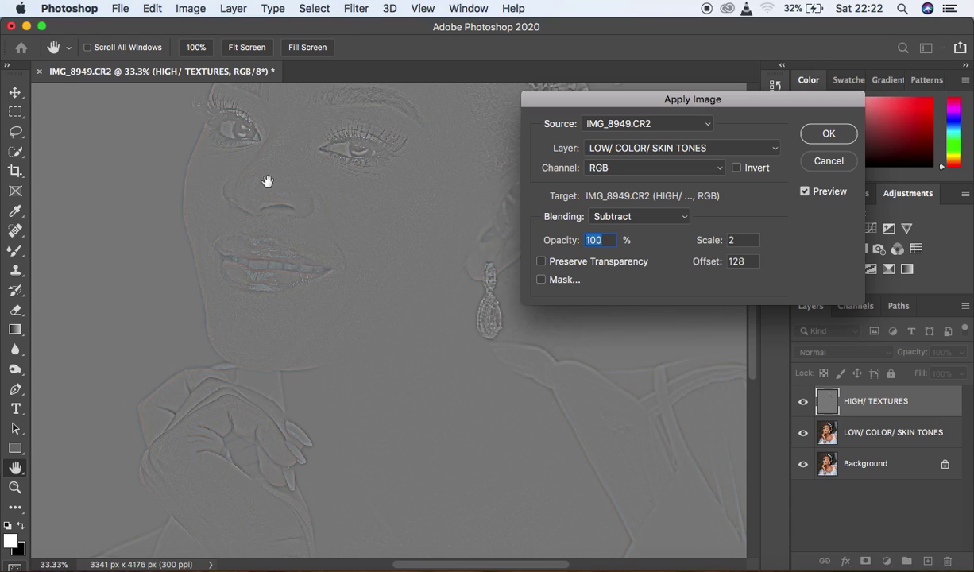
{"action": "key", "text": "super+equal"}
{"action": "key", "text": "super+equal"}
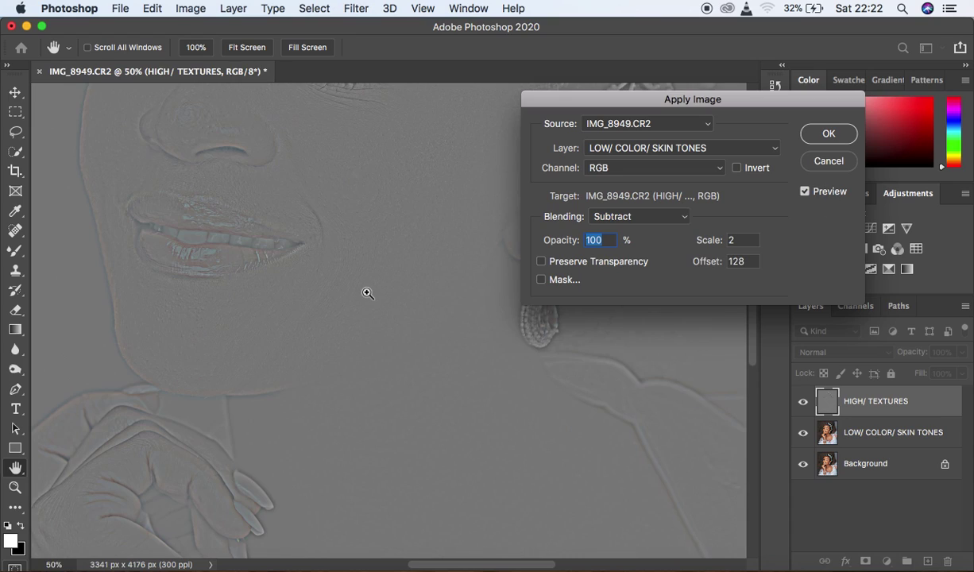
{"action": "left_click_drag", "start_coordinate": [330, 219], "coordinate": [433, 336]}
{"action": "left_click_drag", "start_coordinate": [411, 280], "coordinate": [392, 343]}
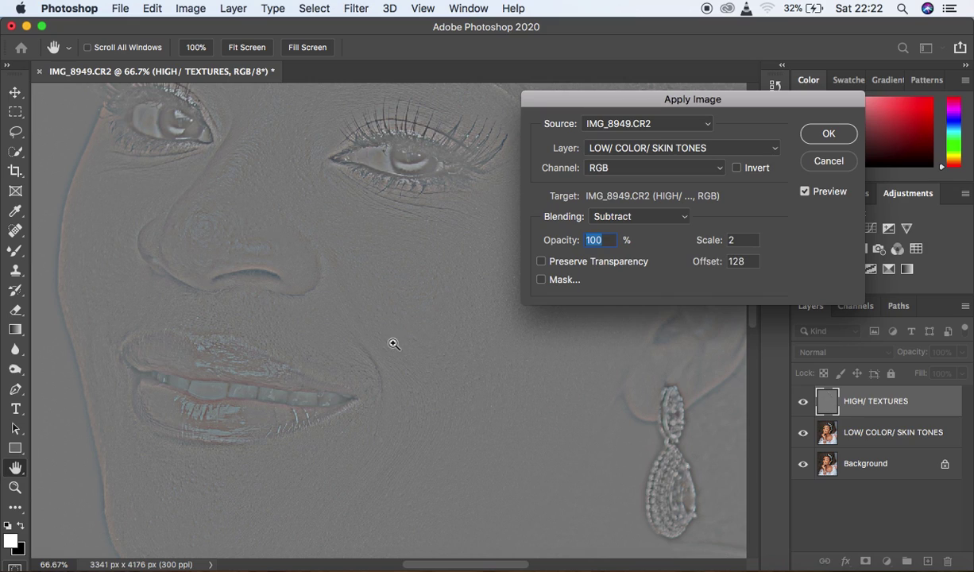
{"action": "scroll", "coordinate": [394, 344], "scroll_direction": "down", "scroll_amount": 4}
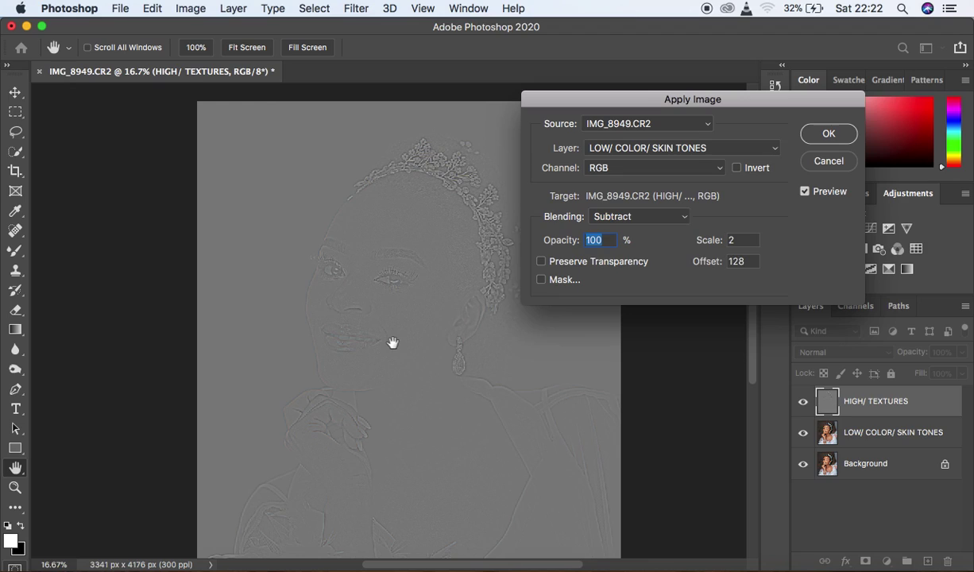
- Try Apply Image with the Add blending and Invert enabled, checking the texture preview at several magnifications
{"action": "left_click", "coordinate": [630, 150]}
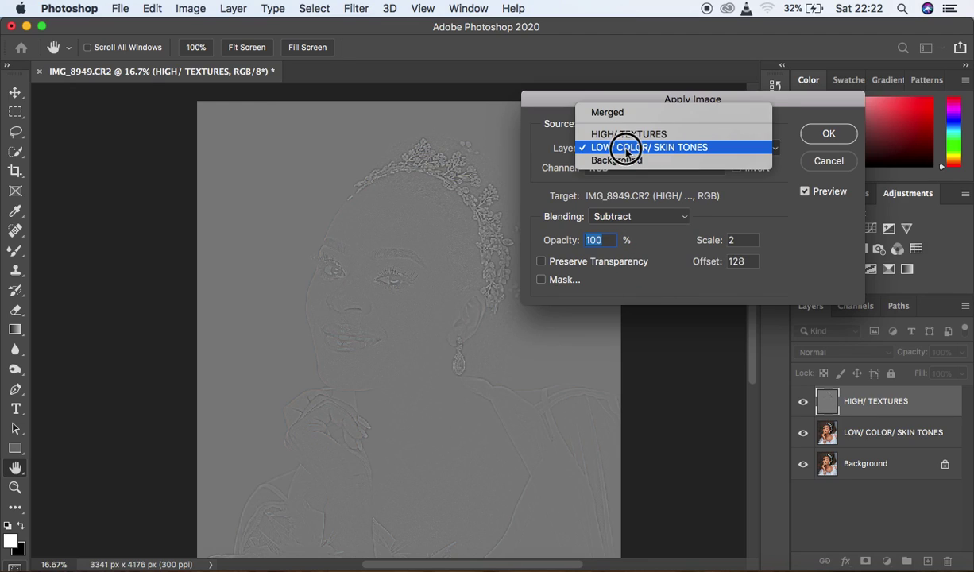
{"action": "left_click", "coordinate": [626, 149]}
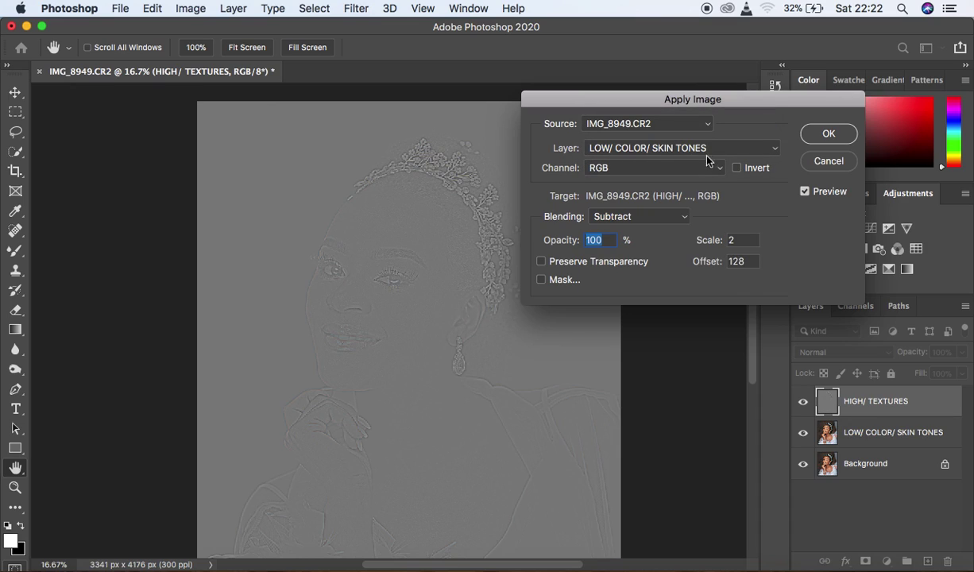
{"action": "left_click", "coordinate": [652, 219]}
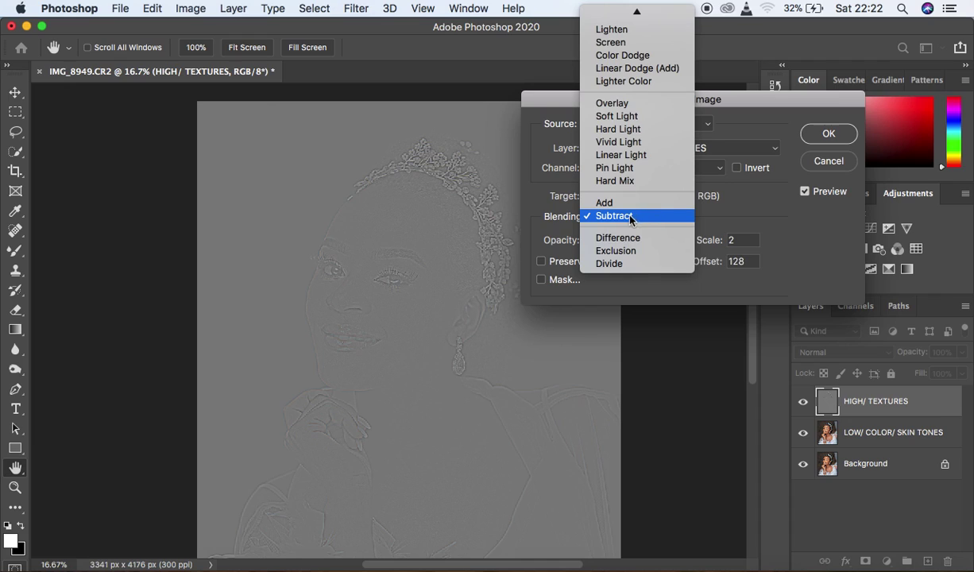
{"action": "left_click", "coordinate": [629, 208]}
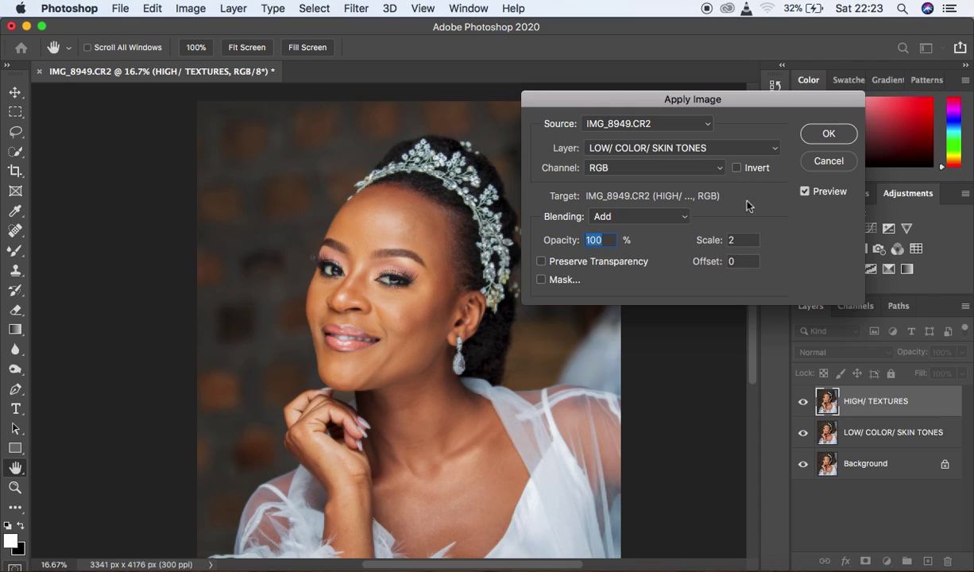
{"action": "left_click", "coordinate": [736, 168]}
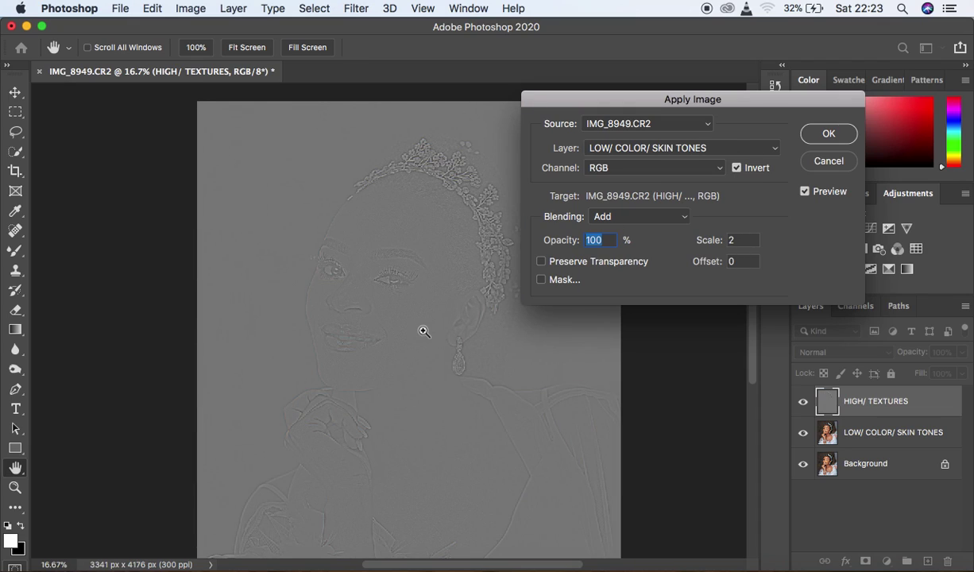
{"action": "key", "text": "super+plus"}
{"action": "key", "text": "super+plus"}
{"action": "key", "text": "super+plus"}
{"action": "key", "text": "super+plus"}
{"action": "key", "text": "super+minus"}
{"action": "key", "text": "super+minus"}
{"action": "key", "text": "super+minus"}
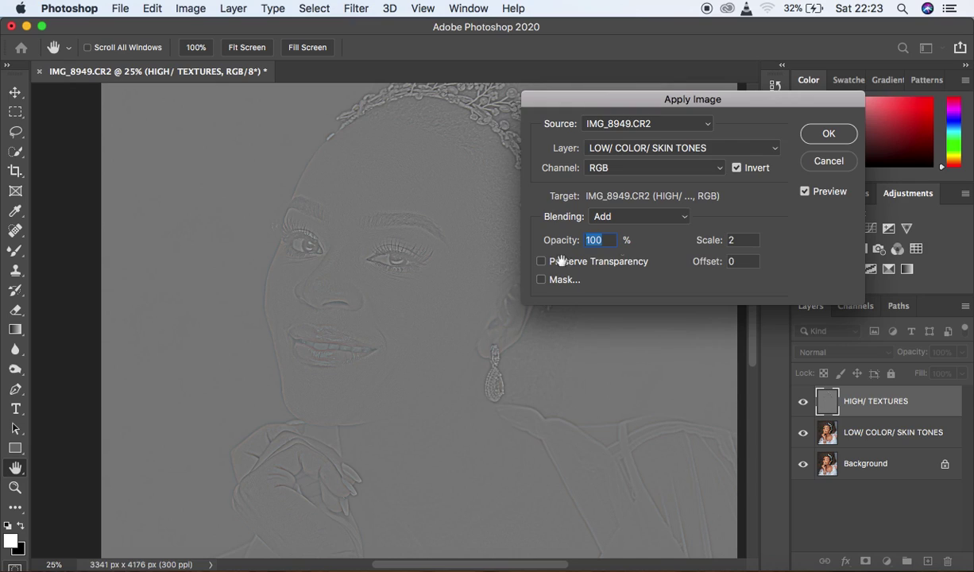
- Return Apply Image to Subtract with Invert off, keeping LOW/ COLOR/ SKIN TONES as source, scale 2 and offset 128, and apply it
{"action": "left_click", "coordinate": [640, 148]}
{"action": "left_click", "coordinate": [647, 147]}
{"action": "left_click", "coordinate": [627, 216]}
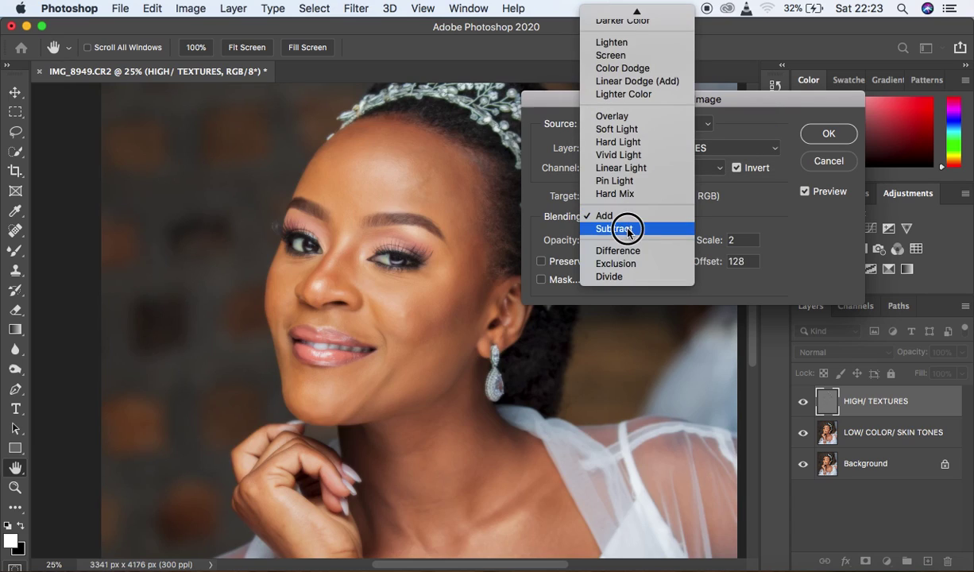
{"action": "left_click", "coordinate": [616, 229]}
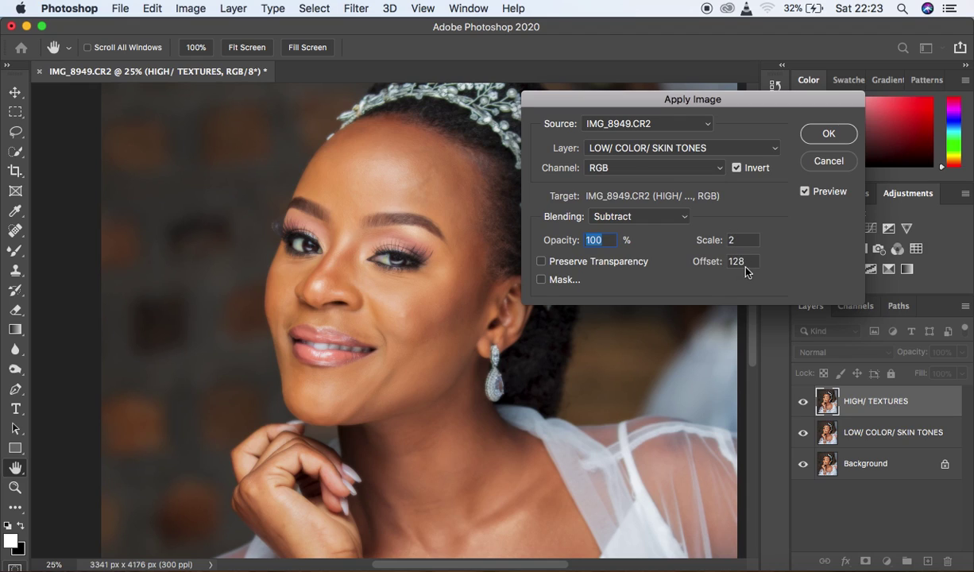
{"action": "left_click", "coordinate": [737, 168]}
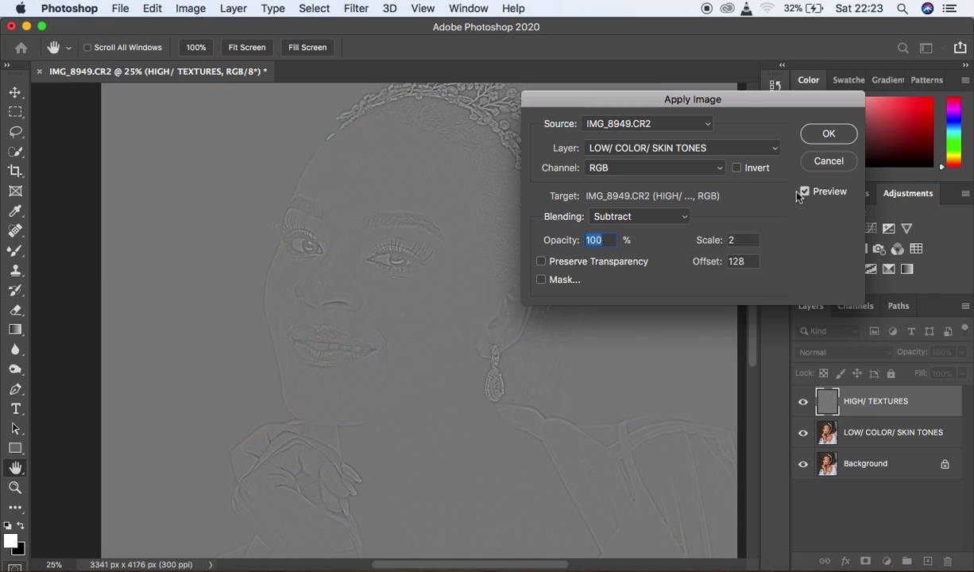
{"action": "left_click", "coordinate": [827, 135]}
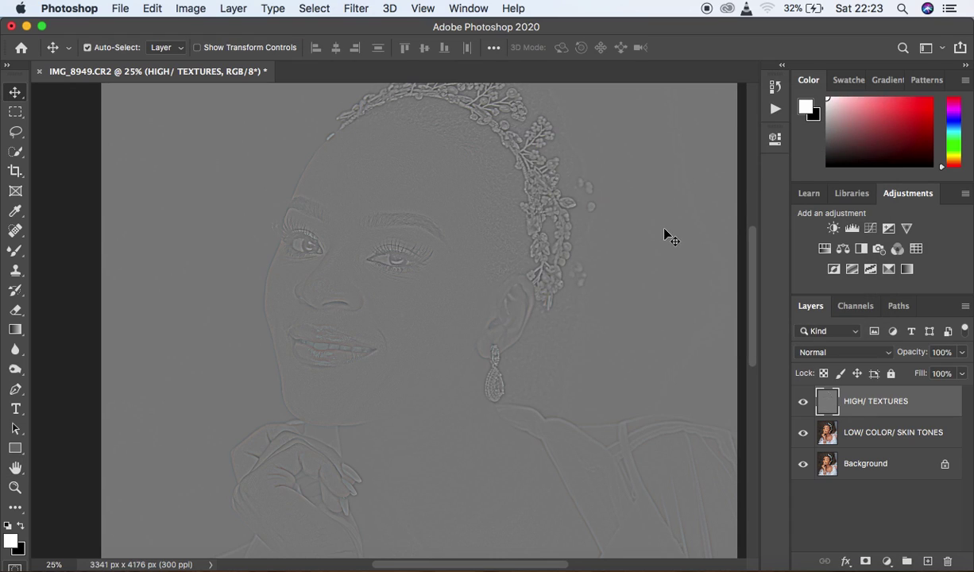
- Check the gray detail of the HIGH/ TEXTURES layer up close and across the whole portrait
{"action": "key", "text": "super+minus"}
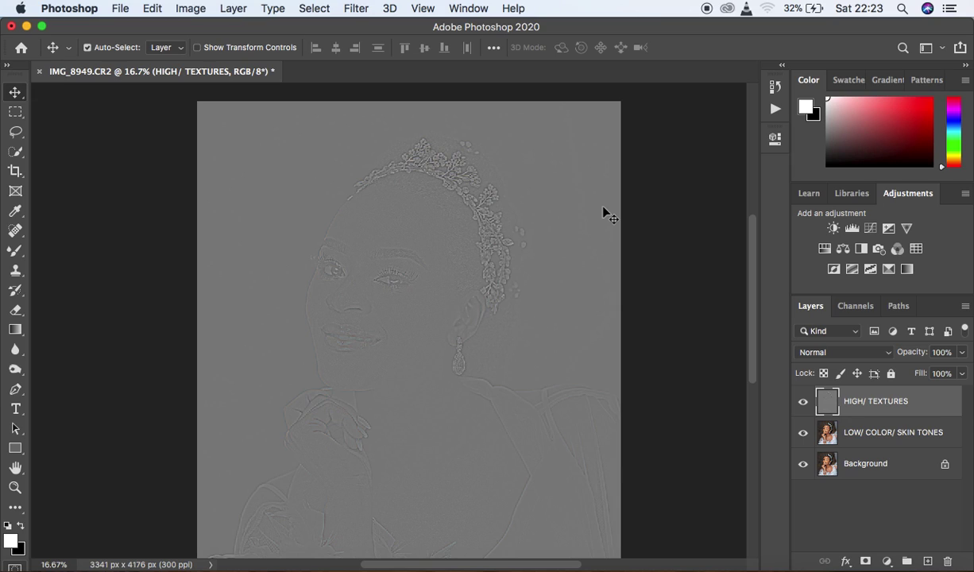
{"action": "key", "text": "super+plus"}
{"action": "key", "text": "super+plus"}
{"action": "key", "text": "super+plus"}
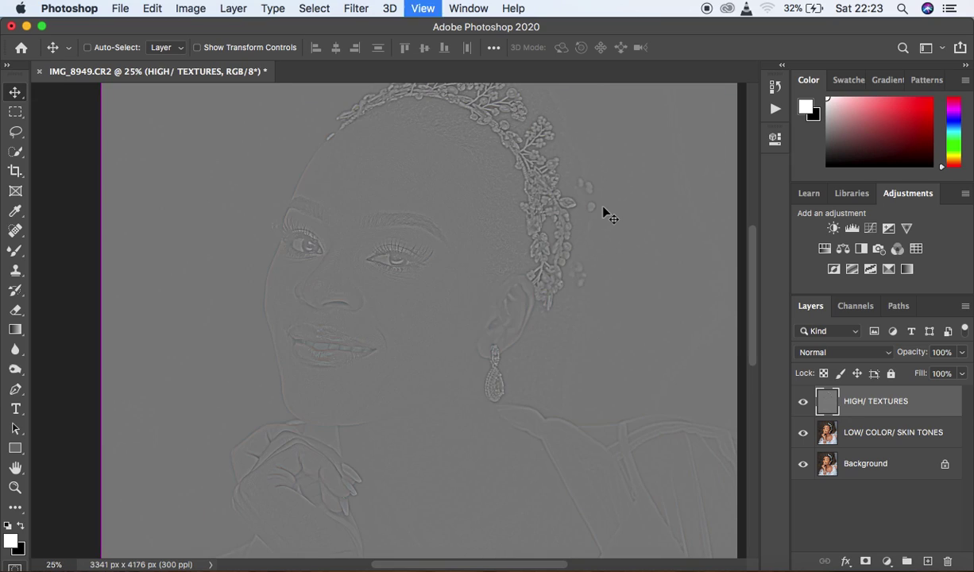
{"action": "key", "text": "super+minus"}
{"action": "key", "text": "super+minus"}
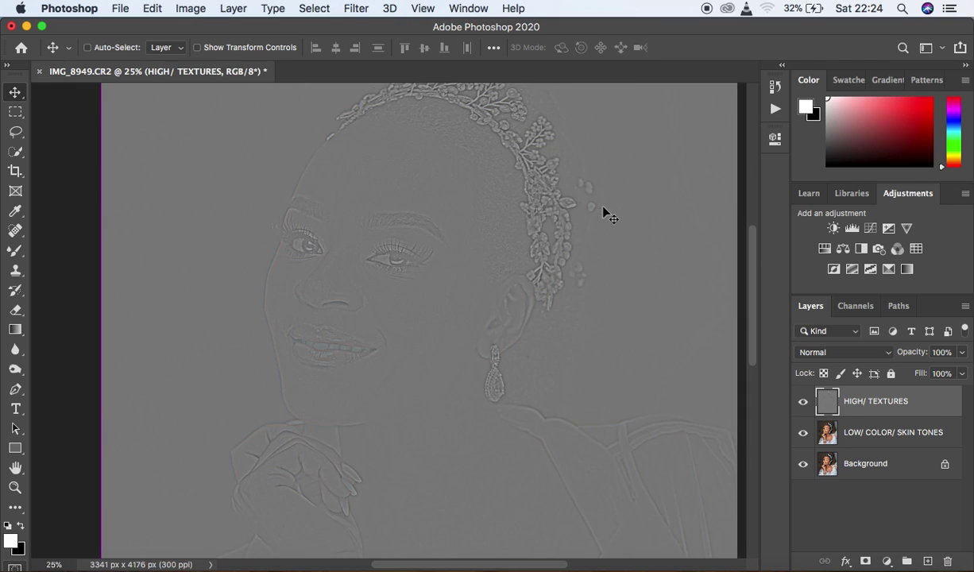
{"action": "key", "text": "super+minus"}
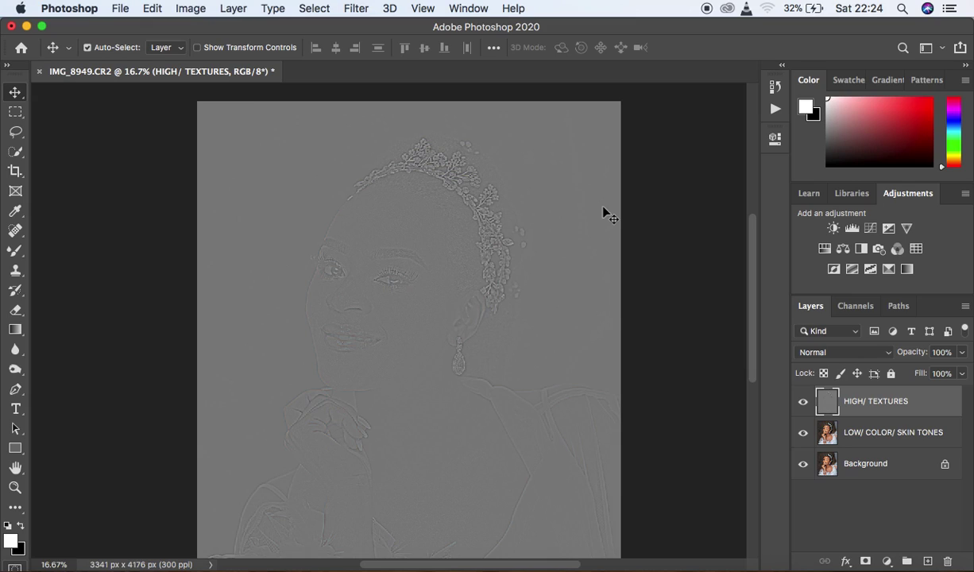
- Set the HIGH/ TEXTURES layer's blend mode to Linear Light and check the result on the whole portrait
{"action": "left_click", "coordinate": [847, 352]}
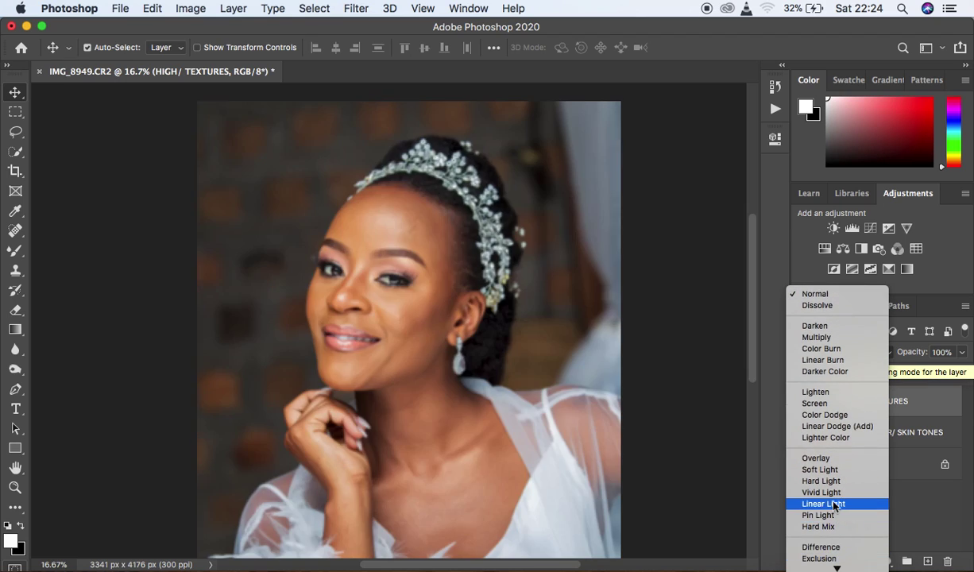
{"action": "left_click", "coordinate": [835, 504]}
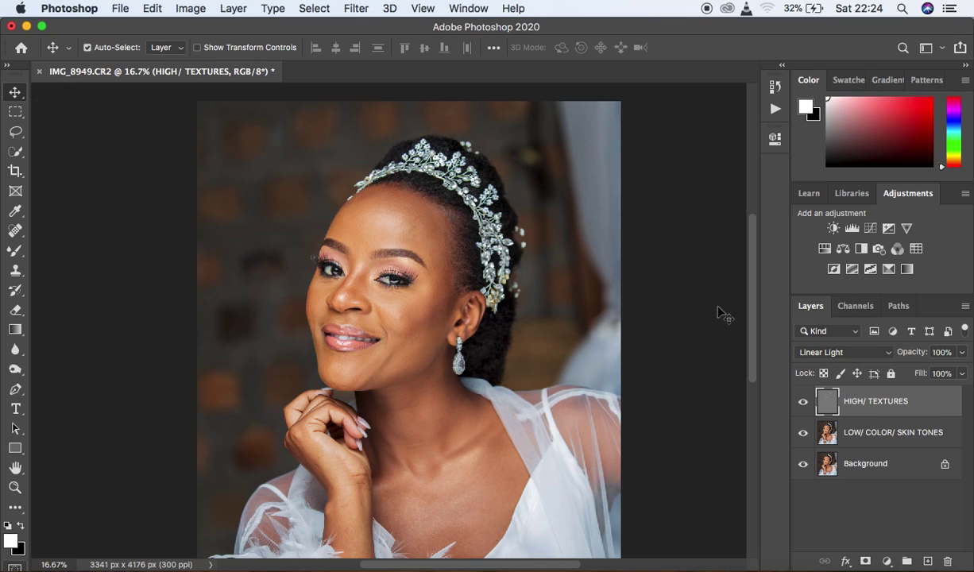
{"action": "key", "text": "super+minus"}
{"action": "key", "text": "super+plus"}
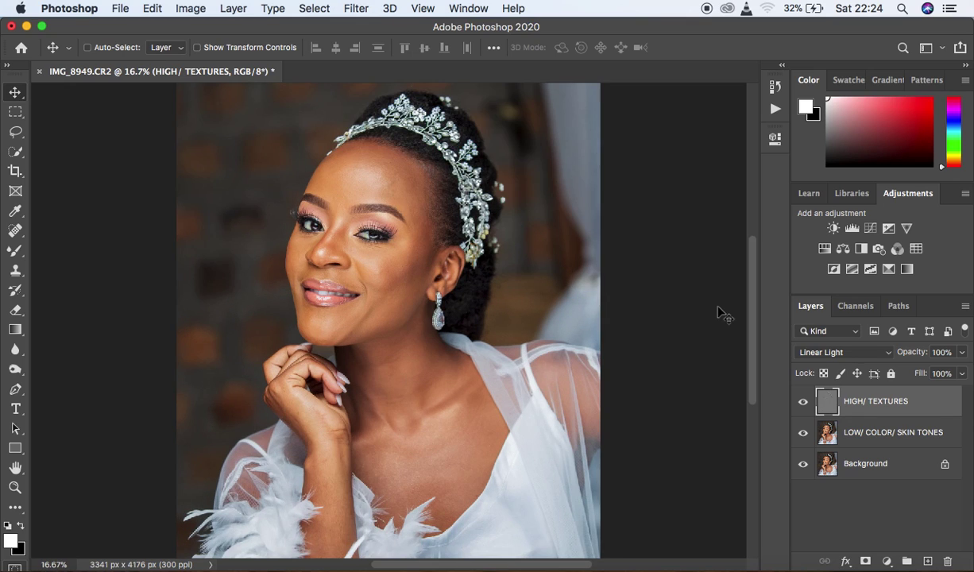
{"action": "key", "text": "super+minus"}
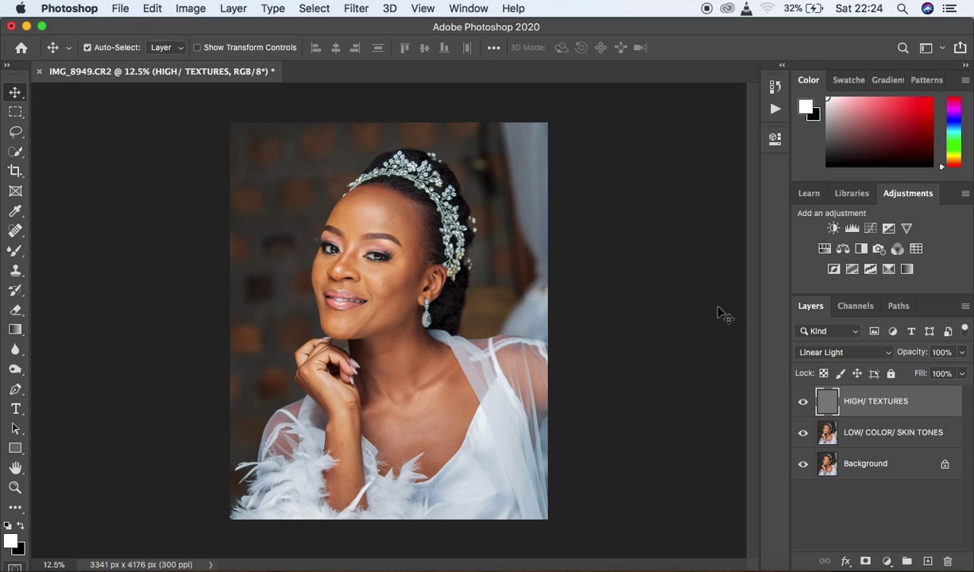
- Group the HIGH/ TEXTURES and LOW/ COLOR/ SKIN TONES layers and name the group FREQUENCY SEPARATION
{"action": "key", "text": "super"}
{"action": "left_click", "coordinate": [952, 433]}
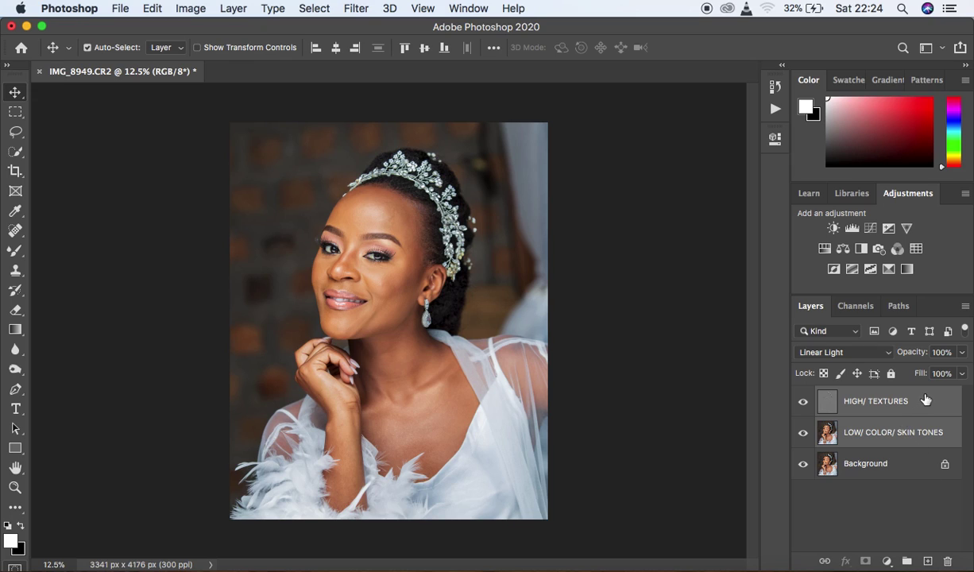
{"action": "left_click_drag", "start_coordinate": [930, 407], "coordinate": [906, 561]}
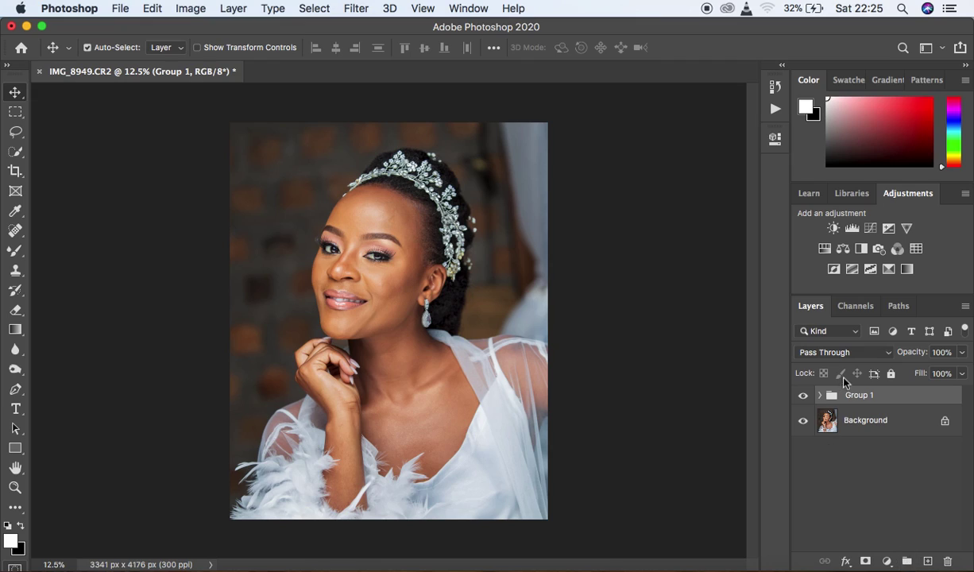
{"action": "double_click", "coordinate": [859, 396]}
{"action": "key", "text": "BackSpace"}
{"action": "type", "text": "FREQUENCY SEPARAT"}
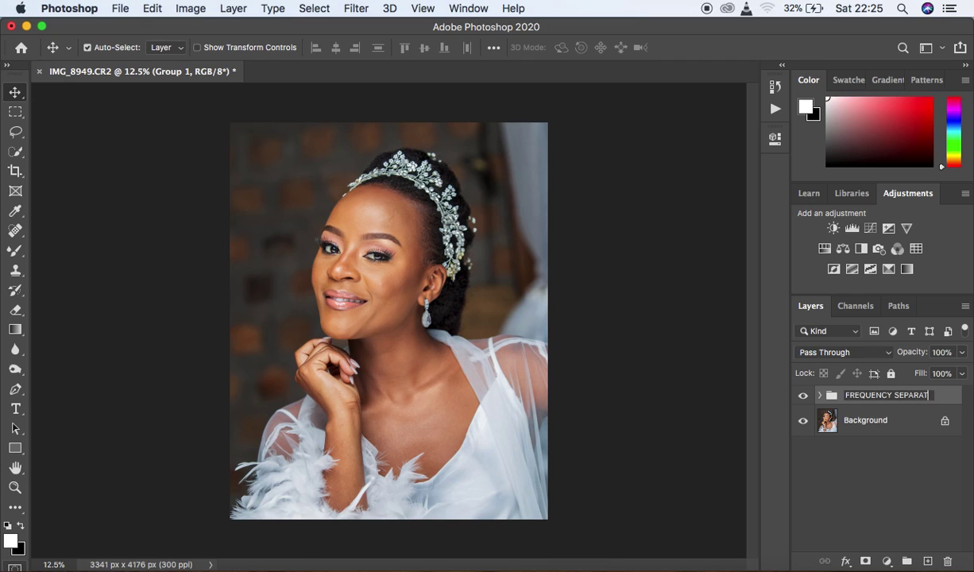
{"action": "type", "text": "ION"}
{"action": "key", "text": "Return"}
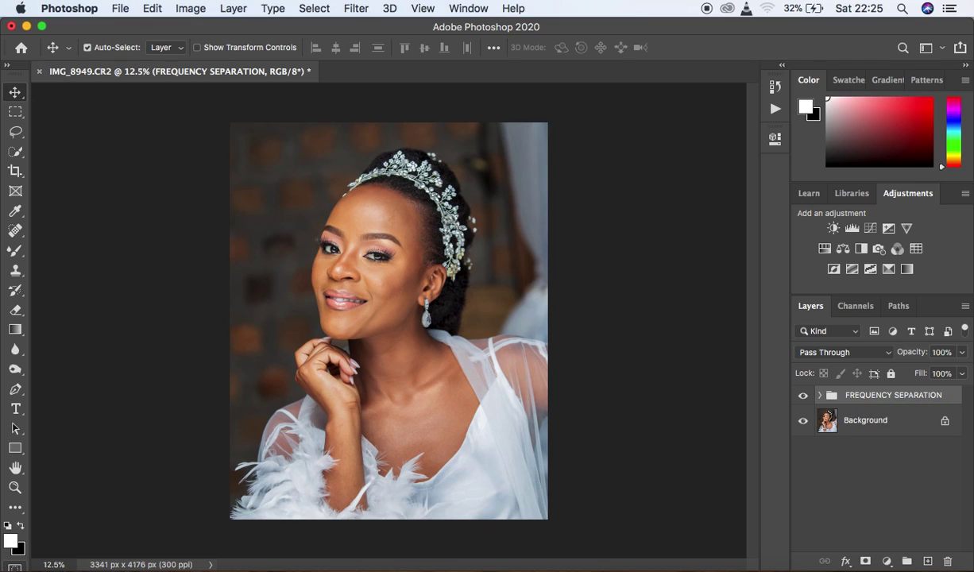
- Compare the portrait with the FREQUENCY SEPARATION group hidden and shown, leaving the group visible
{"action": "left_click", "coordinate": [803, 399]}
{"action": "left_click", "coordinate": [803, 401]}
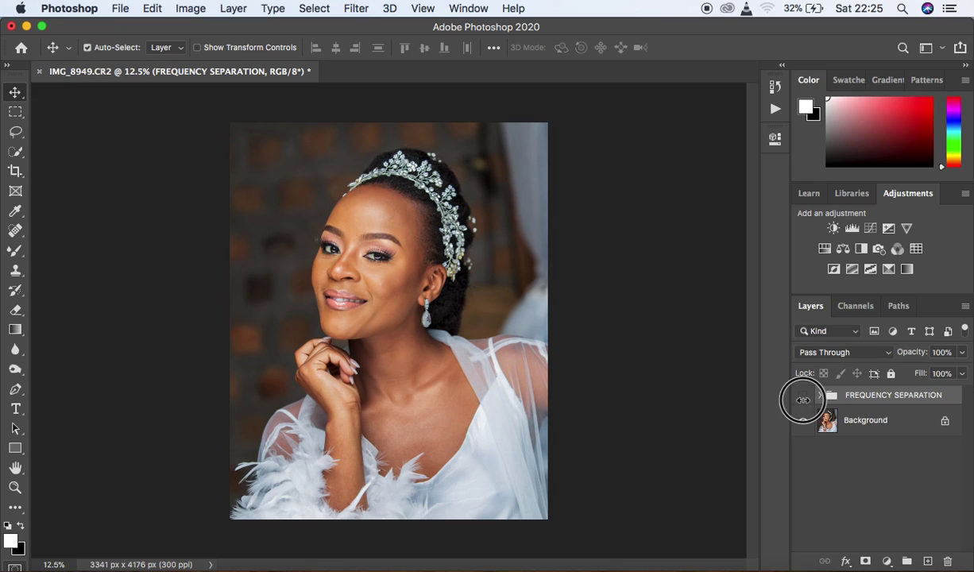
{"action": "left_click", "coordinate": [803, 401]}
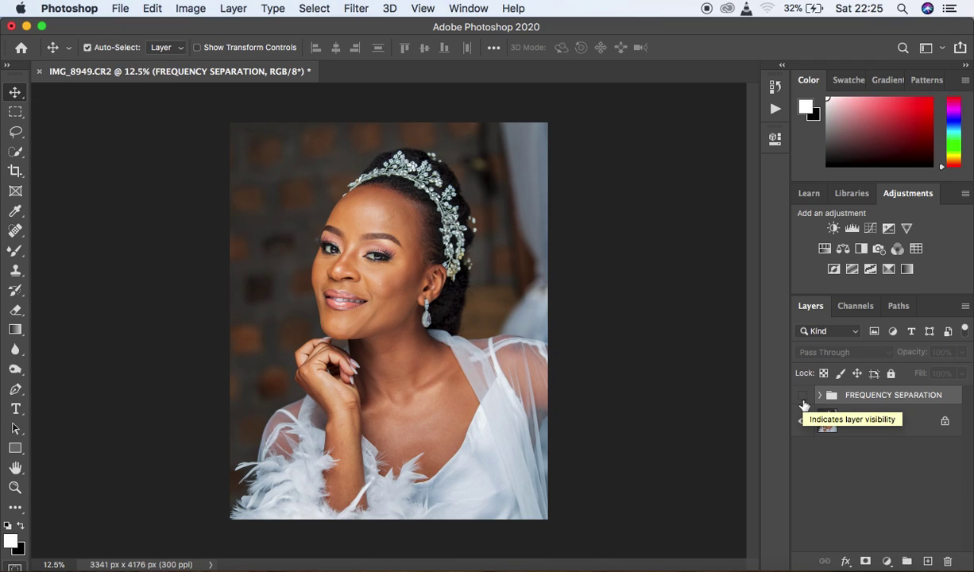
{"action": "left_click", "coordinate": [802, 399]}
{"action": "left_click", "coordinate": [803, 399]}
{"action": "left_click", "coordinate": [803, 399]}
{"action": "left_click", "coordinate": [804, 399]}
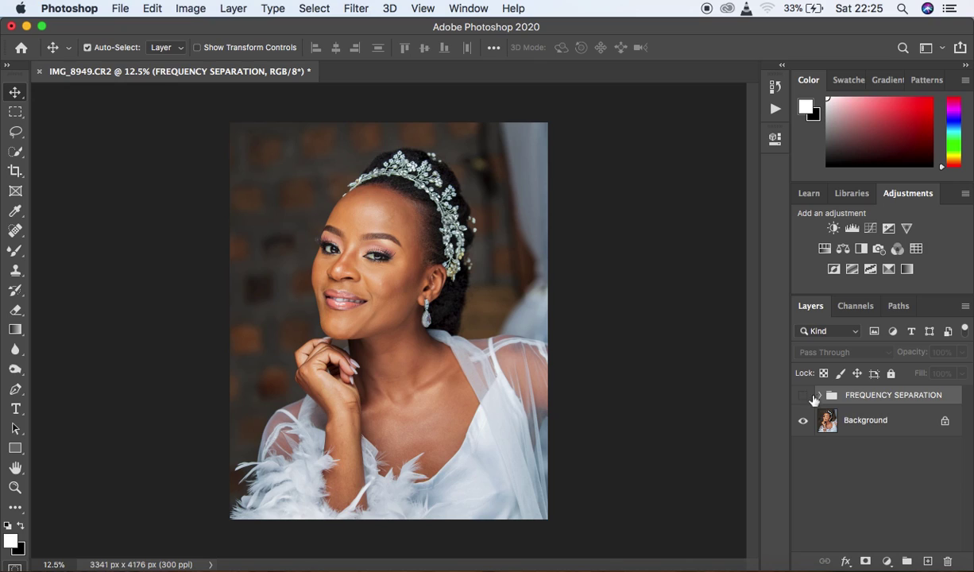
{"action": "left_click", "coordinate": [803, 398]}
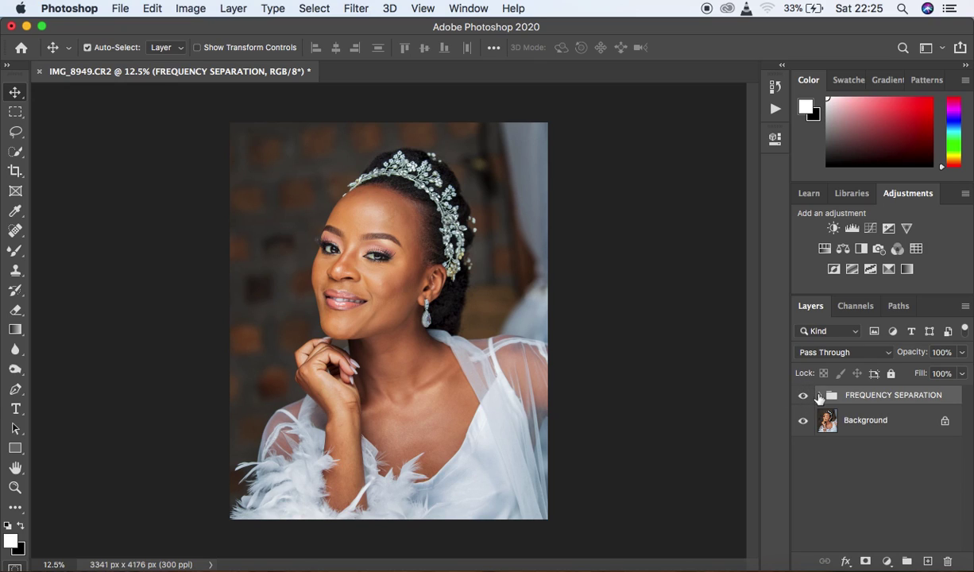
- Expand the FREQUENCY SEPARATION group and start adding an adjustment layer above the HIGH/ TEXTURES layer
{"action": "left_click", "coordinate": [820, 395]}
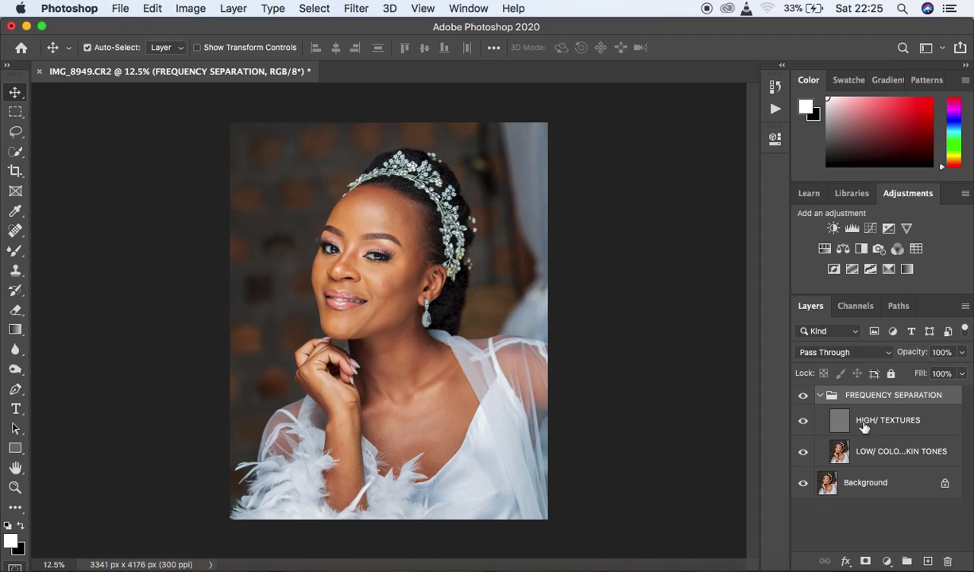
{"action": "left_click", "coordinate": [936, 423]}
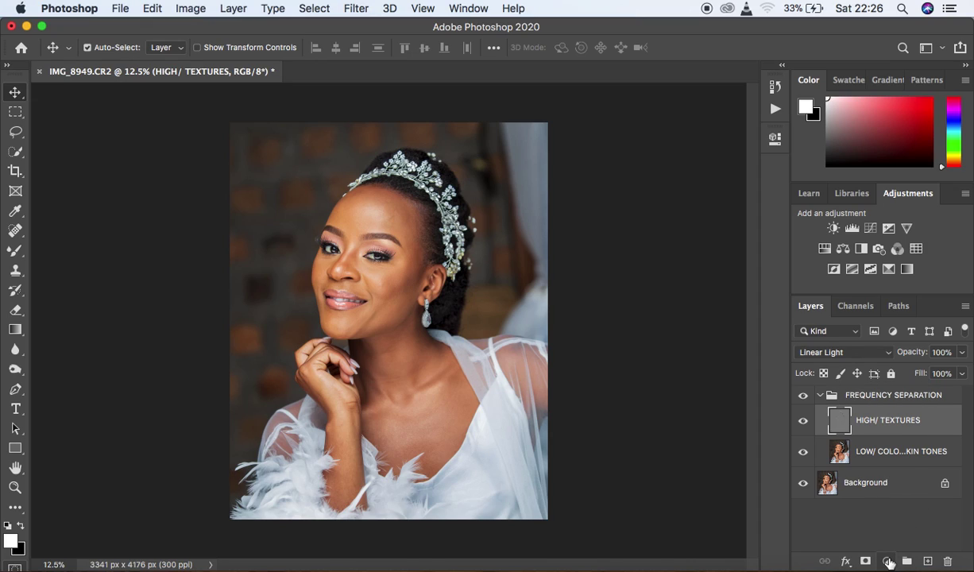
{"action": "left_click", "coordinate": [887, 561]}
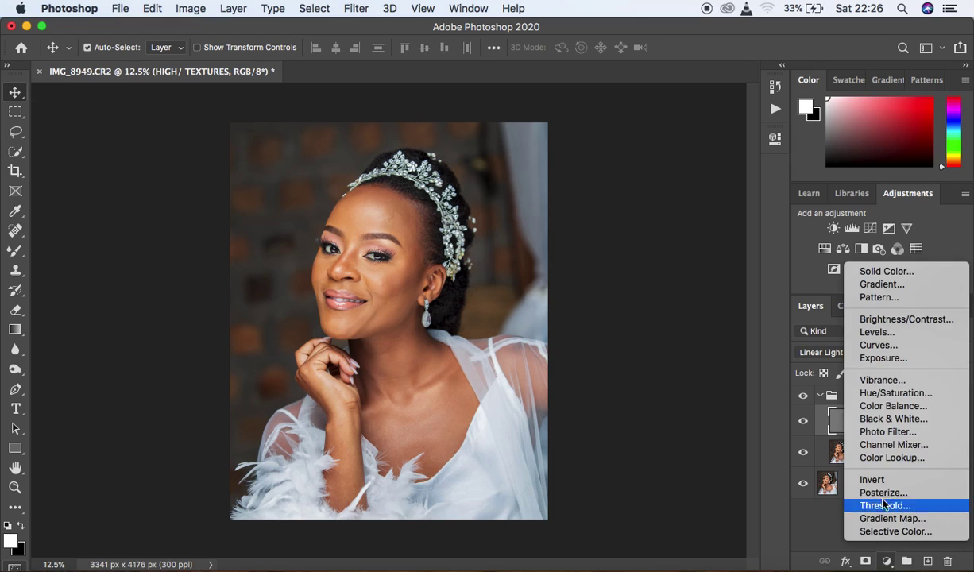
- Add a Black & White adjustment layer above the HIGH/ TEXTURES layer and set its Reds to -47
{"action": "left_click", "coordinate": [886, 419]}
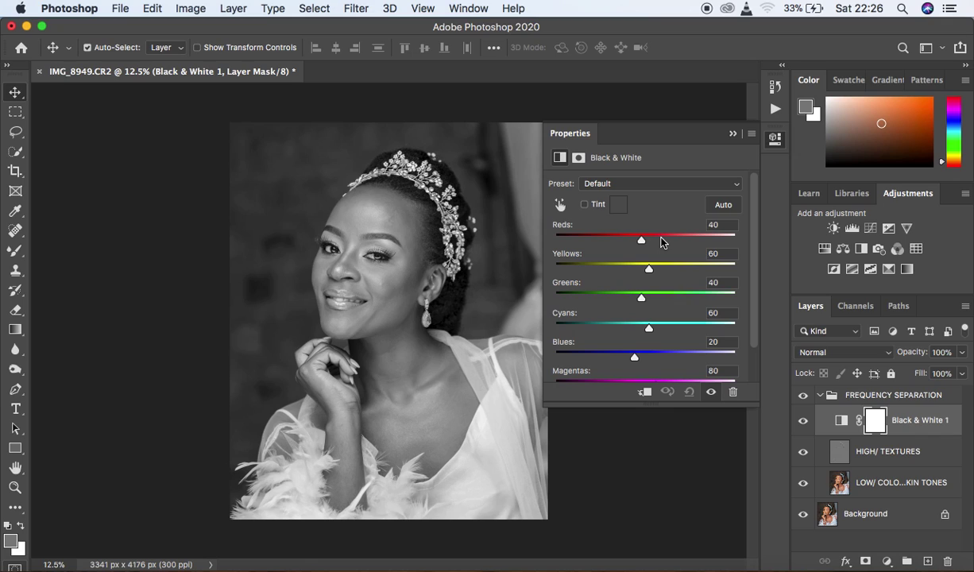
{"action": "left_click_drag", "start_coordinate": [661, 243], "coordinate": [610, 243]}
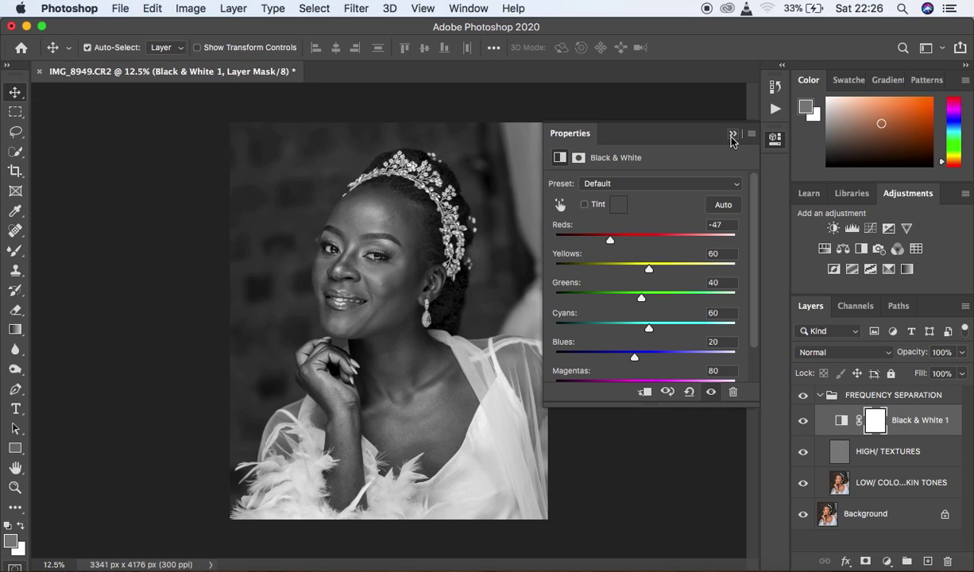
{"action": "left_click", "coordinate": [731, 136]}
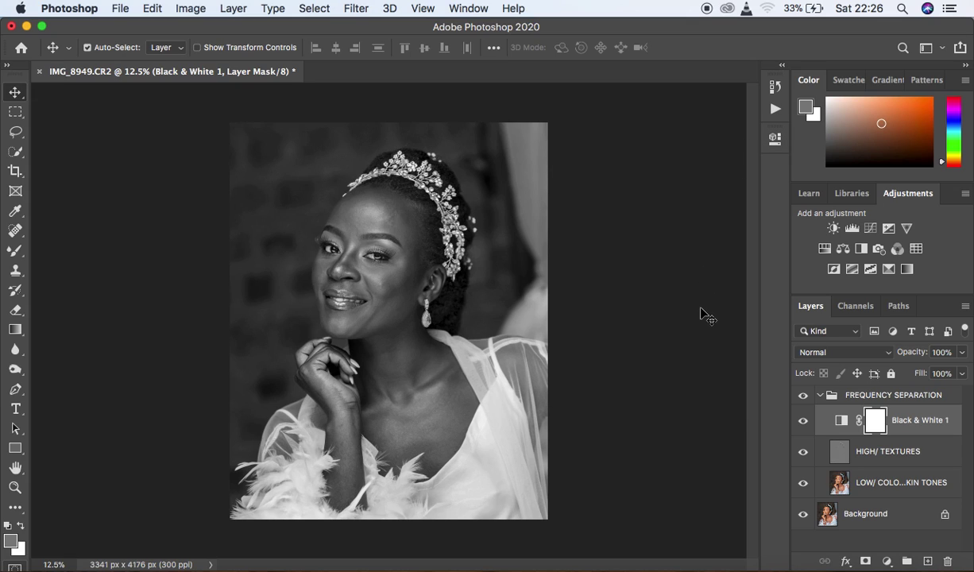
- Compare the skin tones on the face with the Black & White layer hidden and shown
{"action": "key", "text": "super+plus"}
{"action": "key", "text": "super+plus"}
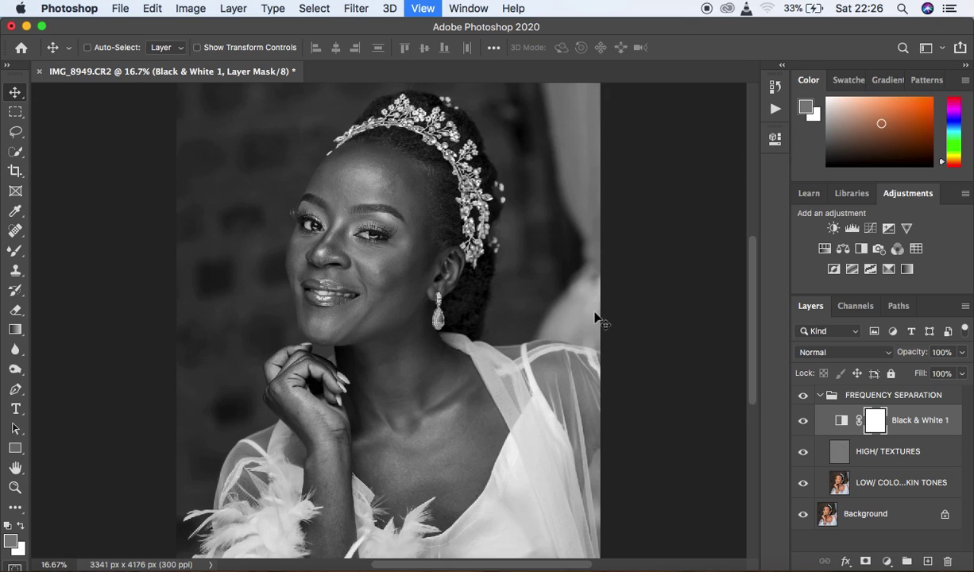
{"action": "key", "text": "super+plus"}
{"action": "left_click", "coordinate": [457, 199], "text": "super"}
{"action": "left_click_drag", "start_coordinate": [458, 198], "coordinate": [550, 342]}
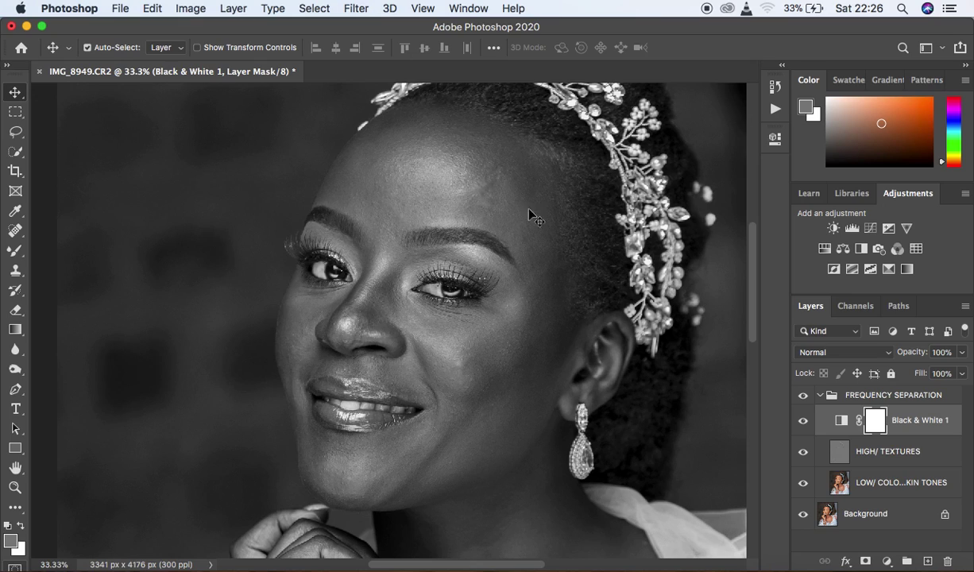
{"action": "left_click", "coordinate": [803, 422]}
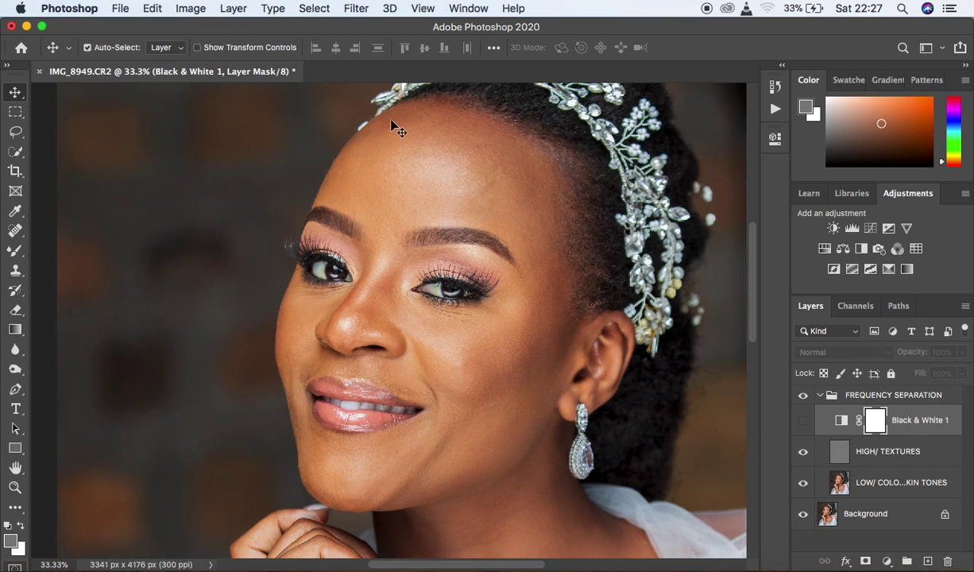
{"action": "left_click", "coordinate": [804, 420]}
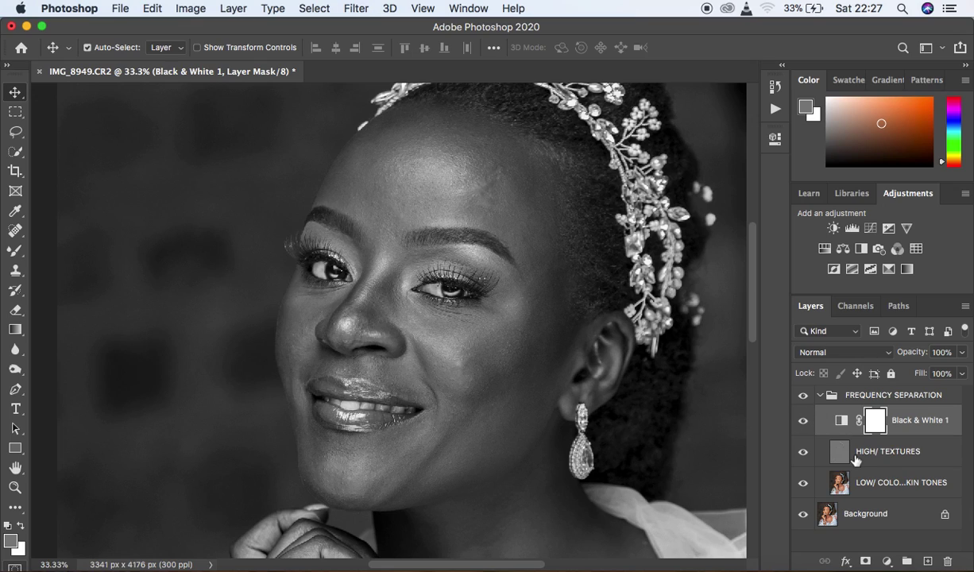
- Select the low-frequency skin tones layer and activate the Mixer Brush tool
{"action": "left_click", "coordinate": [939, 491]}
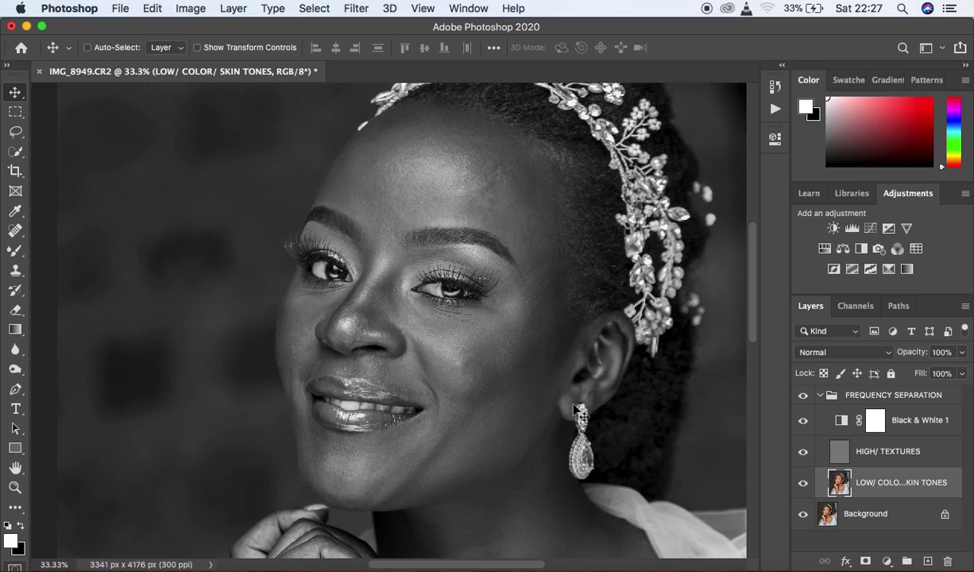
{"action": "key", "text": "super+minus"}
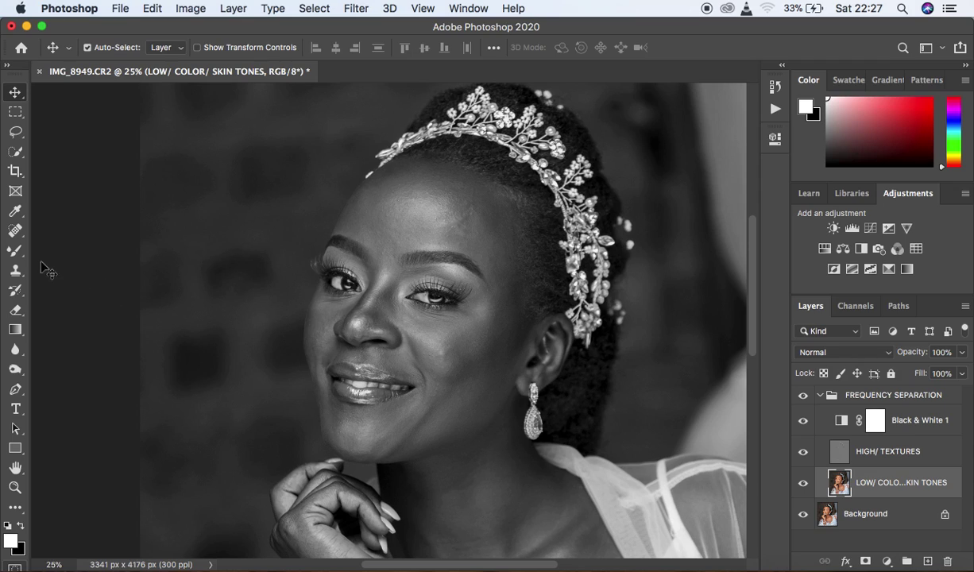
{"action": "left_click", "coordinate": [14, 252]}
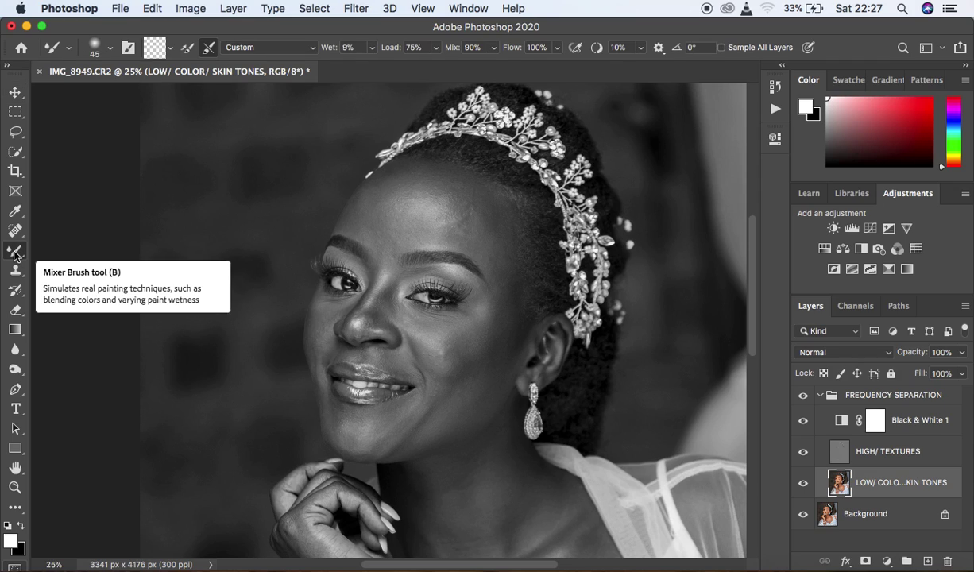
{"action": "right_click", "coordinate": [14, 253]}
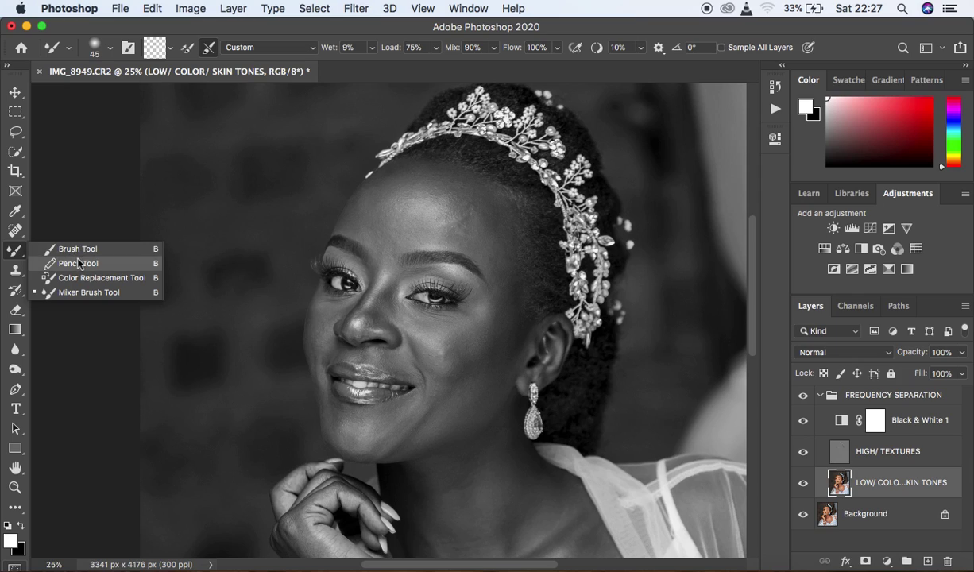
{"action": "left_click", "coordinate": [82, 292]}
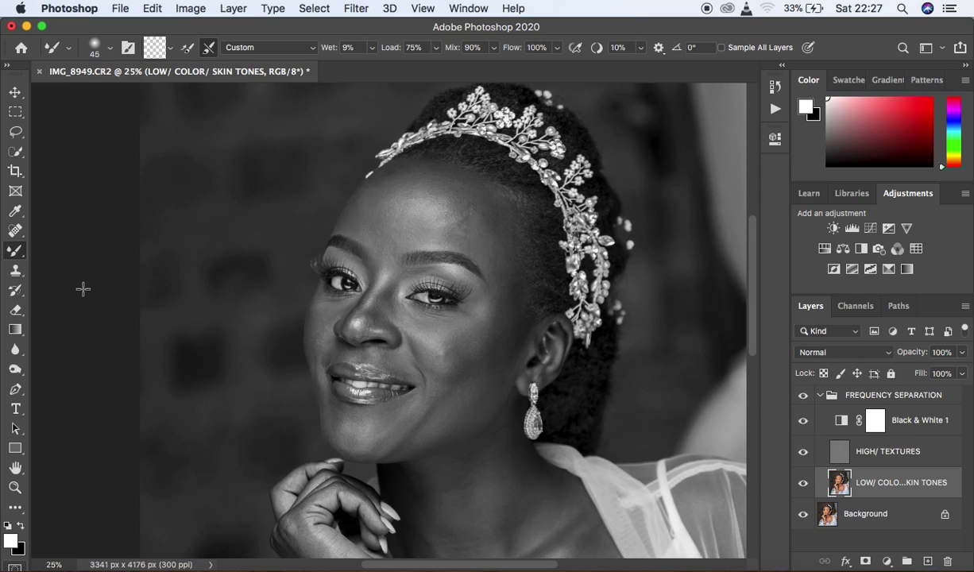
{"action": "right_click", "coordinate": [21, 254]}
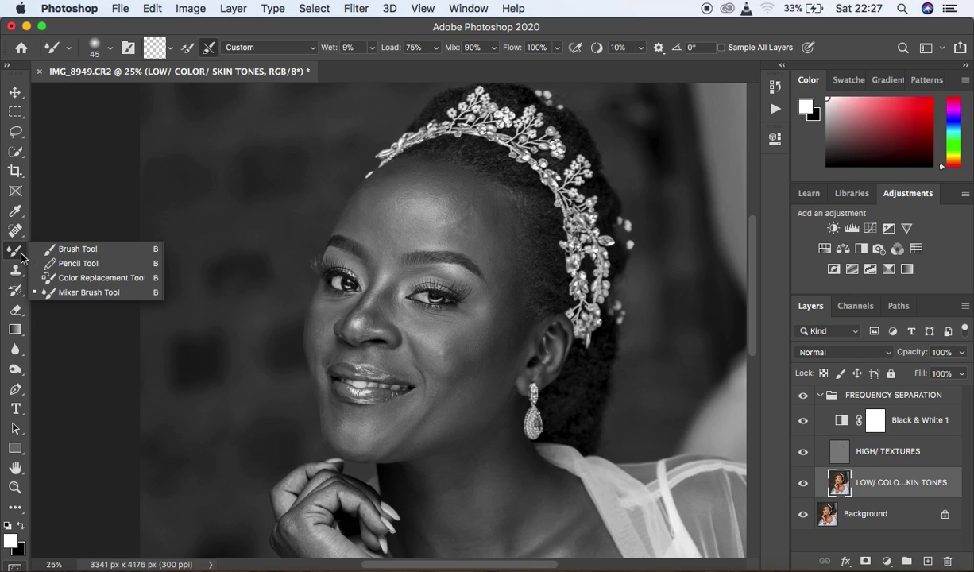
{"action": "left_click", "coordinate": [74, 290]}
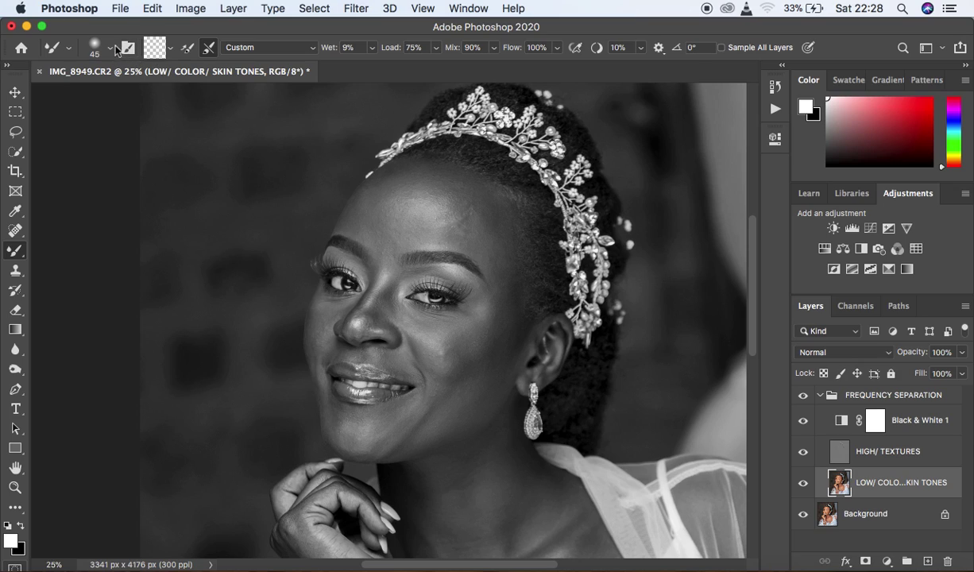
- Clean the Mixer Brush and keep it set to be cleaned after each stroke
{"action": "left_click", "coordinate": [170, 50]}
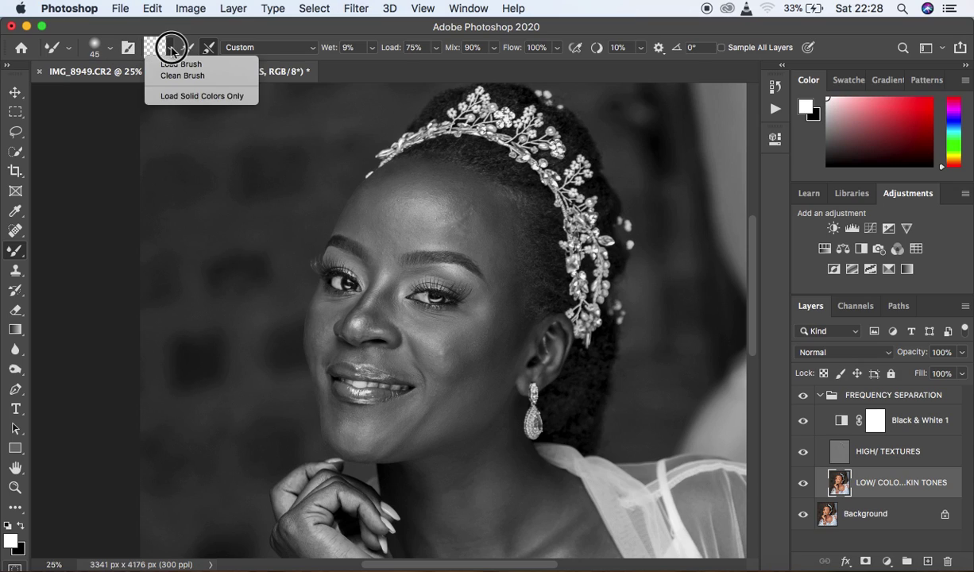
{"action": "left_click", "coordinate": [167, 44]}
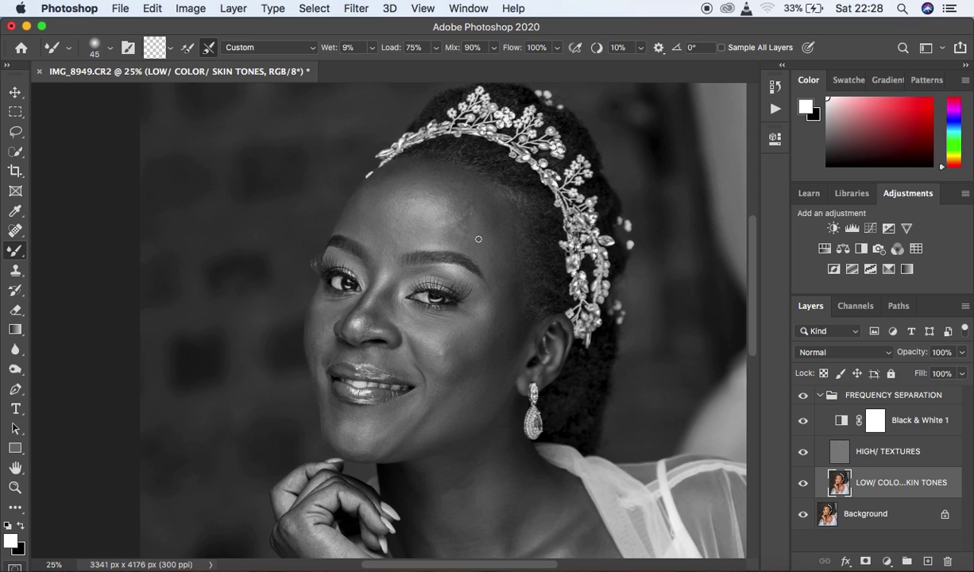
{"action": "left_click", "coordinate": [170, 47]}
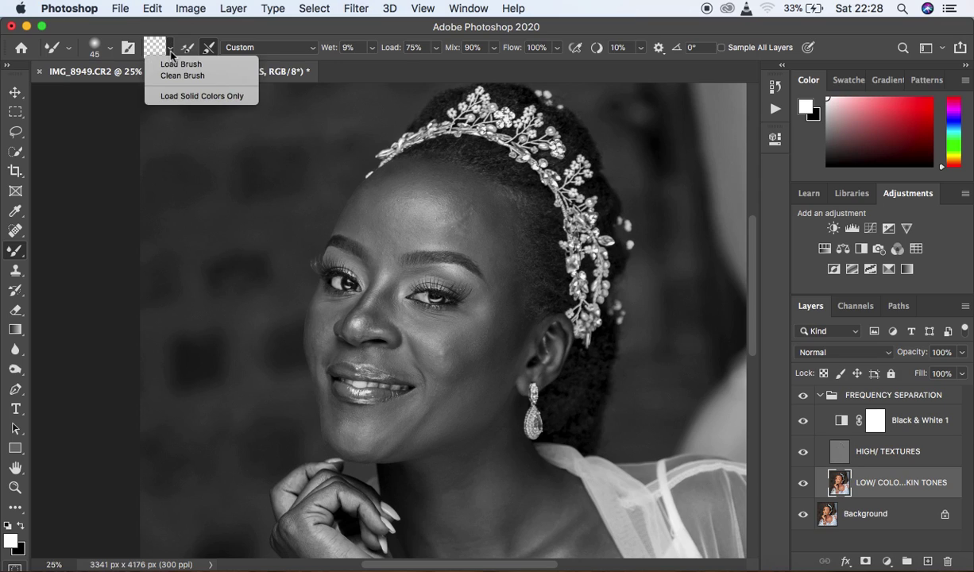
{"action": "left_click", "coordinate": [182, 76]}
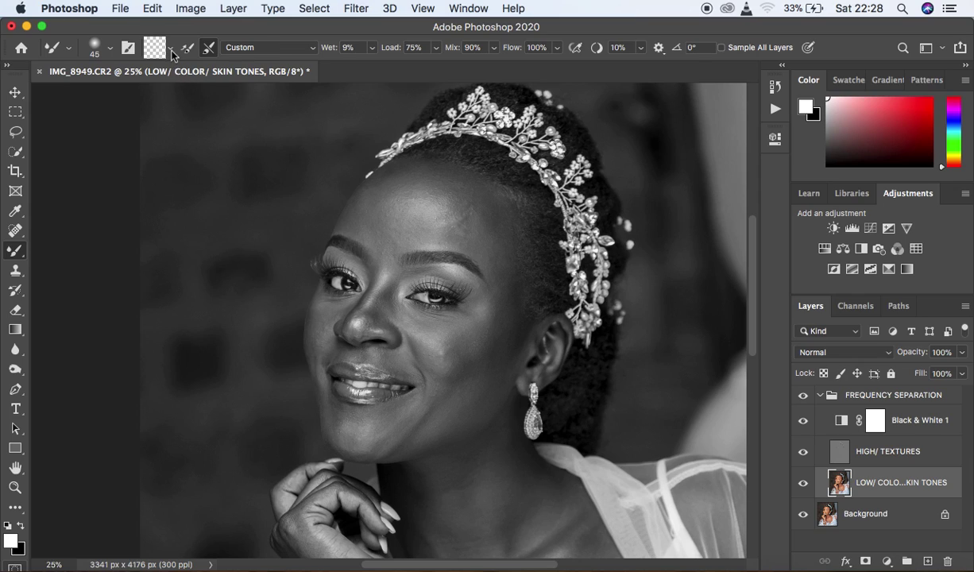
{"action": "left_click", "coordinate": [170, 47]}
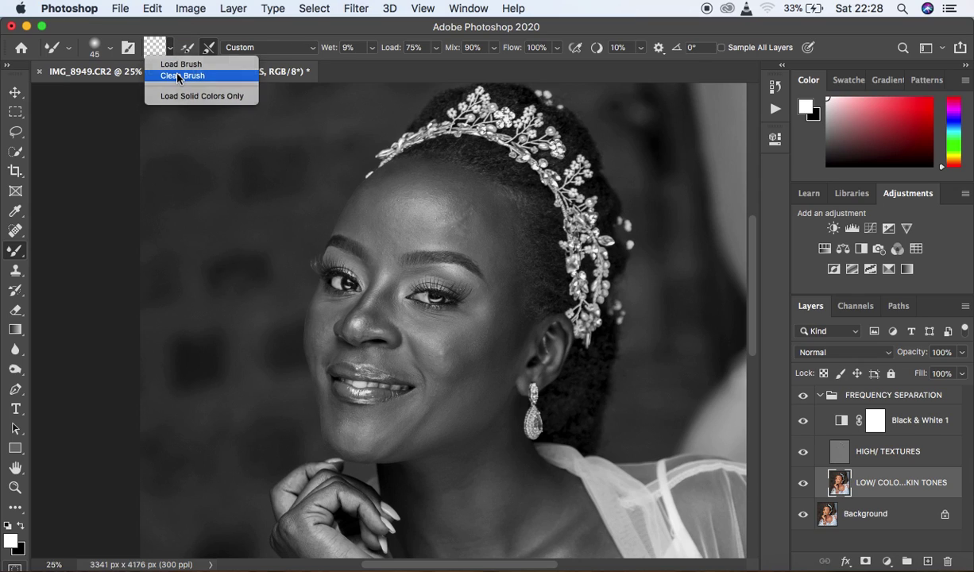
{"action": "left_click", "coordinate": [177, 76]}
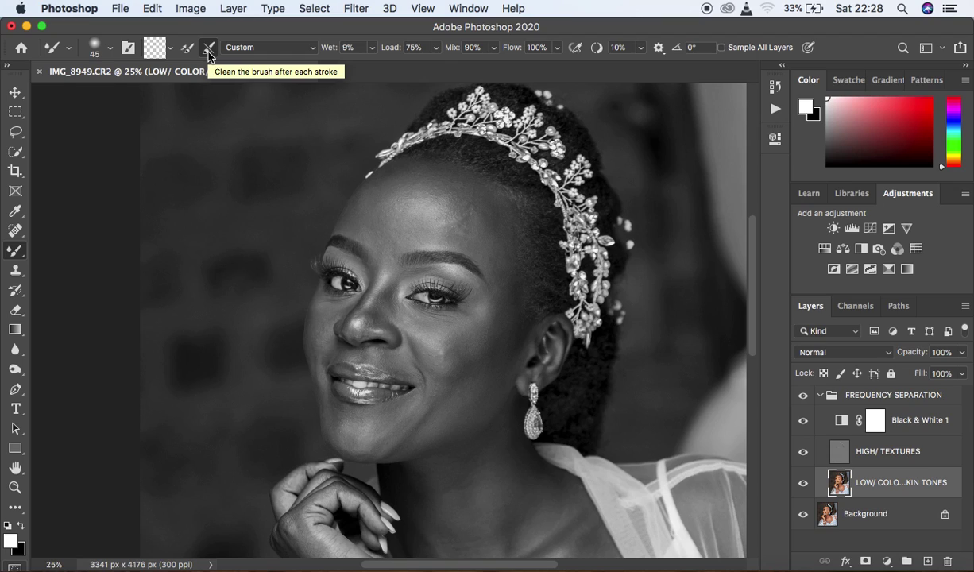
{"action": "left_click", "coordinate": [208, 49]}
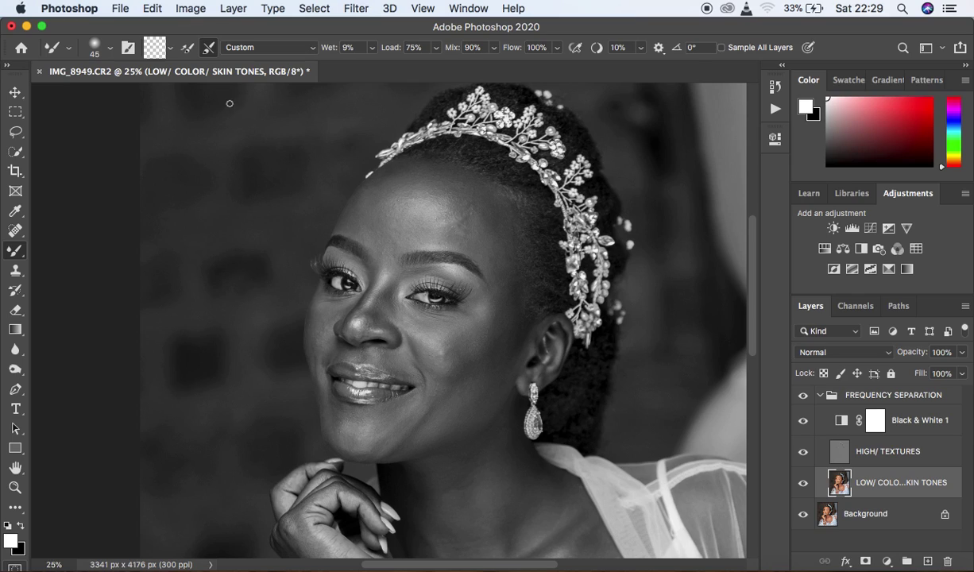
{"action": "left_click", "coordinate": [210, 48]}
- Set the Mixer Brush's Wet value to 8%
{"action": "left_click", "coordinate": [372, 48]}
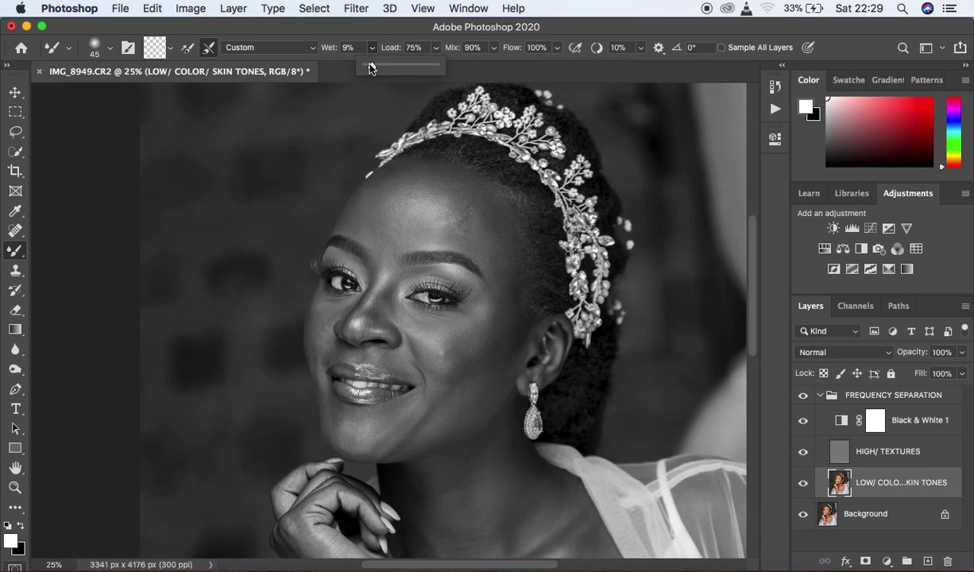
{"action": "left_click_drag", "start_coordinate": [369, 68], "coordinate": [370, 67]}
{"action": "left_click", "coordinate": [401, 105]}
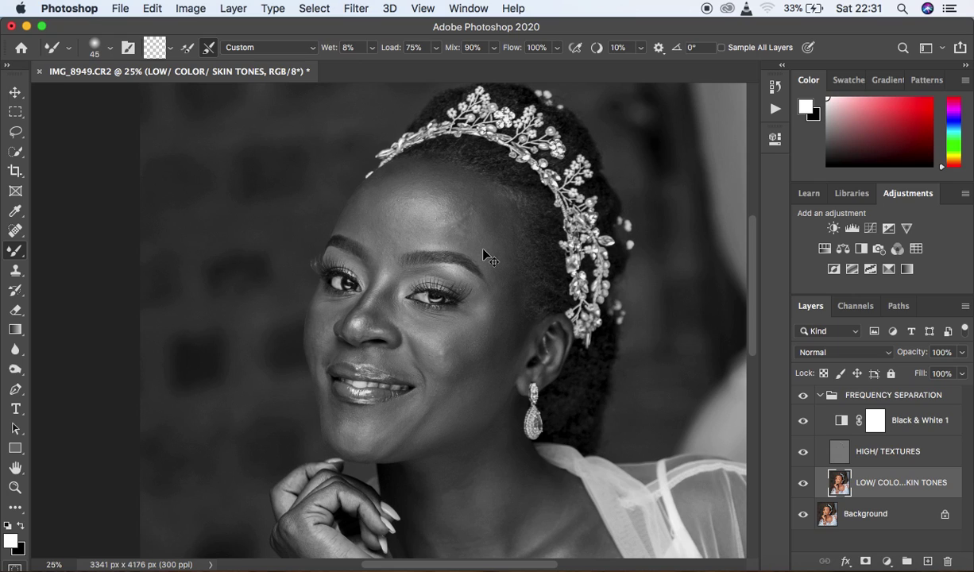
{"action": "key", "text": "super+minus"}
{"action": "key", "text": "super+plus"}
{"action": "key", "text": "super+plus"}
{"action": "key", "text": "super+plus"}
{"action": "key", "text": "super+plus"}
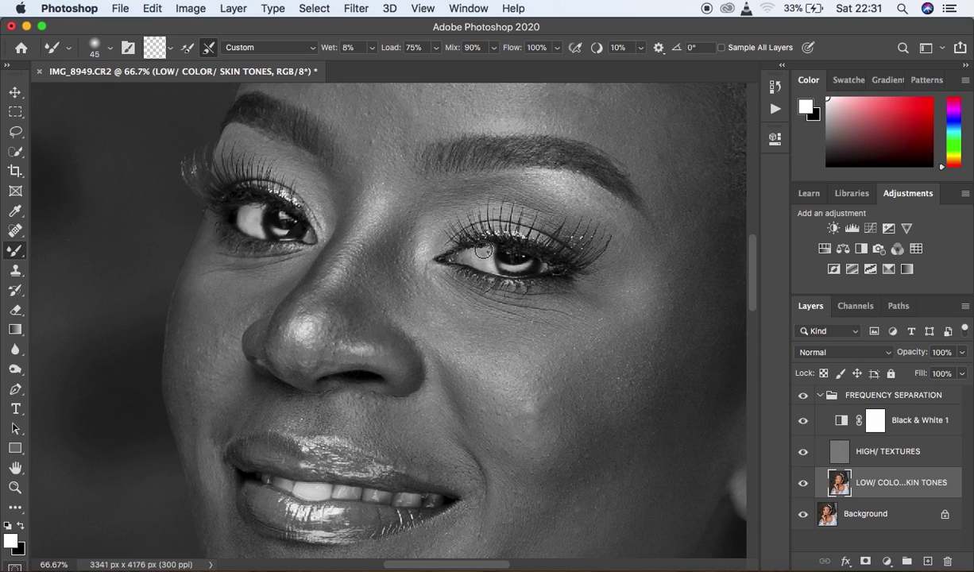
{"action": "key", "text": "super+minus"}
{"action": "key", "text": "super+minus"}
{"action": "key", "text": "super+minus"}
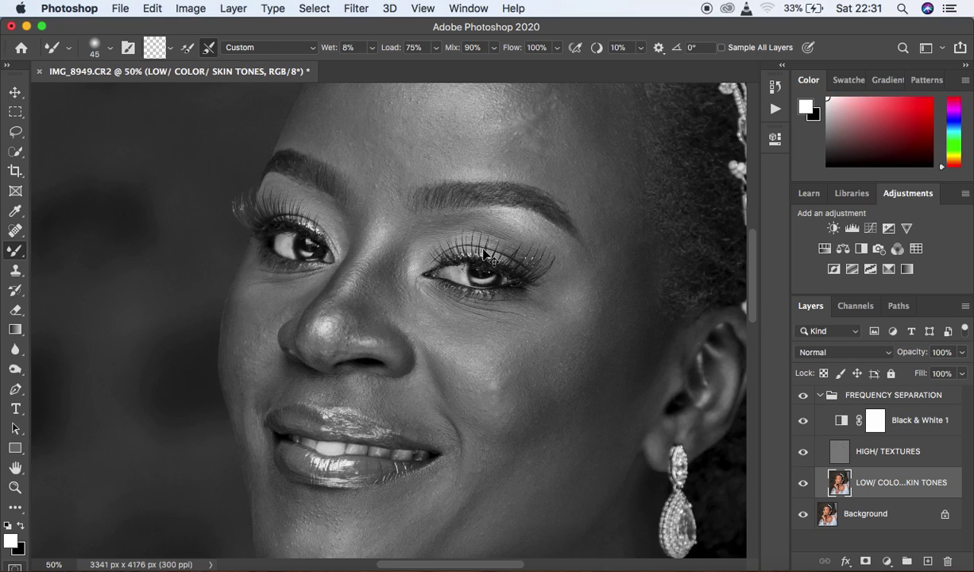
{"action": "key", "text": "super+minus"}
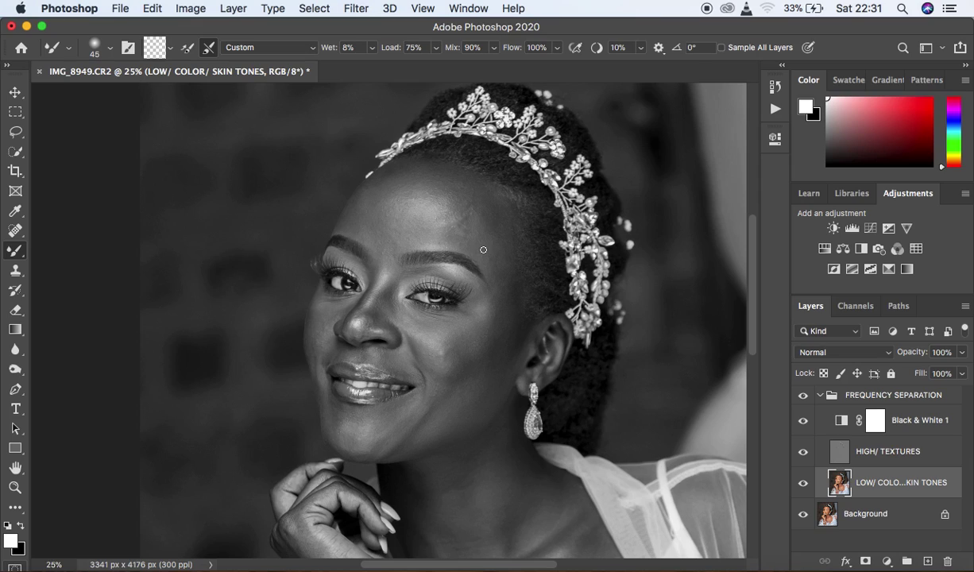
- Enlarge the Mixer Brush to 250 and blend the tones at the side of the forehead near the hairline
{"action": "key", "text": "bracketright"}
{"action": "key", "text": "bracketright"}
{"action": "key", "text": "bracketright"}
{"action": "key", "text": "bracketright"}
{"action": "key", "text": "bracketright"}
{"action": "key", "text": "bracketright"}
{"action": "key", "text": "bracketright"}
{"action": "key", "text": "bracketright"}
{"action": "key", "text": "bracketright"}
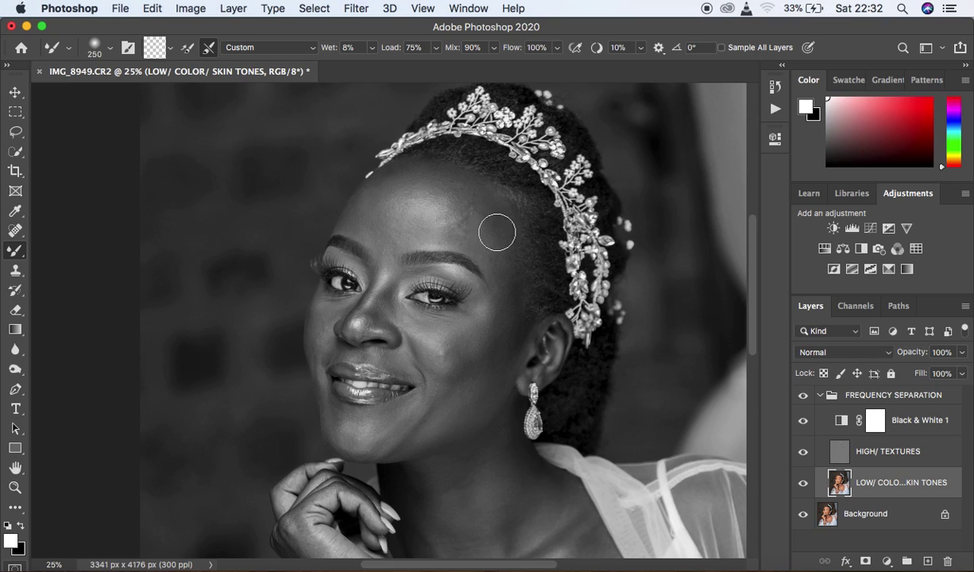
{"action": "left_click_drag", "start_coordinate": [491, 232], "coordinate": [517, 231]}
- Reduce the Mixer Brush to 175 and blend the uneven light and dark patches across the forehead
{"action": "key", "text": "bracketleft"}
{"action": "key", "text": "bracketleft"}
{"action": "mouse_move", "coordinate": [354, 219]}
{"action": "left_mouse_down"}
{"action": "mouse_move", "coordinate": [404, 163]}
{"action": "mouse_move", "coordinate": [382, 183]}
{"action": "mouse_move", "coordinate": [407, 172]}
{"action": "mouse_move", "coordinate": [459, 181]}
{"action": "mouse_move", "coordinate": [440, 171]}
{"action": "mouse_move", "coordinate": [481, 216]}
{"action": "mouse_move", "coordinate": [493, 209]}
{"action": "mouse_move", "coordinate": [504, 283]}
{"action": "left_mouse_up"}
{"action": "mouse_move", "coordinate": [479, 227]}
{"action": "left_mouse_down"}
{"action": "mouse_move", "coordinate": [432, 236]}
{"action": "mouse_move", "coordinate": [457, 218]}
{"action": "left_mouse_up"}
{"action": "mouse_move", "coordinate": [374, 208]}
{"action": "left_mouse_down"}
{"action": "mouse_move", "coordinate": [374, 200]}
{"action": "mouse_move", "coordinate": [376, 226]}
{"action": "mouse_move", "coordinate": [433, 231]}
{"action": "mouse_move", "coordinate": [398, 191]}
{"action": "mouse_move", "coordinate": [396, 202]}
{"action": "mouse_move", "coordinate": [424, 196]}
{"action": "mouse_move", "coordinate": [416, 207]}
{"action": "mouse_move", "coordinate": [465, 207]}
{"action": "mouse_move", "coordinate": [457, 219]}
{"action": "mouse_move", "coordinate": [454, 194]}
{"action": "mouse_move", "coordinate": [474, 226]}
{"action": "mouse_move", "coordinate": [464, 221]}
{"action": "left_mouse_up"}
{"action": "mouse_move", "coordinate": [402, 197]}
{"action": "left_mouse_down"}
{"action": "mouse_move", "coordinate": [433, 182]}
{"action": "mouse_move", "coordinate": [451, 187]}
{"action": "mouse_move", "coordinate": [460, 209]}
{"action": "mouse_move", "coordinate": [476, 215]}
{"action": "mouse_move", "coordinate": [469, 209]}
{"action": "mouse_move", "coordinate": [471, 231]}
{"action": "mouse_move", "coordinate": [457, 237]}
{"action": "mouse_move", "coordinate": [394, 236]}
{"action": "mouse_move", "coordinate": [369, 219]}
{"action": "mouse_move", "coordinate": [383, 231]}
{"action": "mouse_move", "coordinate": [368, 210]}
{"action": "mouse_move", "coordinate": [365, 219]}
{"action": "mouse_move", "coordinate": [375, 191]}
{"action": "mouse_move", "coordinate": [356, 218]}
{"action": "mouse_move", "coordinate": [419, 174]}
{"action": "mouse_move", "coordinate": [444, 177]}
{"action": "mouse_move", "coordinate": [465, 211]}
{"action": "mouse_move", "coordinate": [454, 227]}
{"action": "mouse_move", "coordinate": [466, 184]}
{"action": "mouse_move", "coordinate": [476, 214]}
{"action": "mouse_move", "coordinate": [470, 198]}
{"action": "mouse_move", "coordinate": [459, 222]}
{"action": "mouse_move", "coordinate": [502, 274]}
{"action": "mouse_move", "coordinate": [498, 251]}
{"action": "mouse_move", "coordinate": [507, 283]}
{"action": "left_mouse_up"}
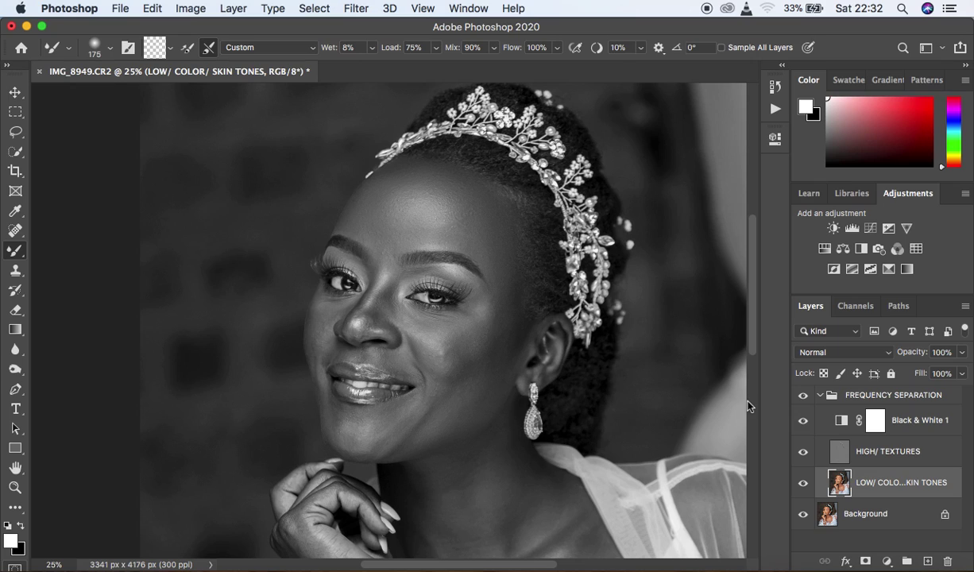
- Hide the Black & White layer and compare the forehead with the FREQUENCY SEPARATION group off and on
{"action": "left_click", "coordinate": [803, 423]}
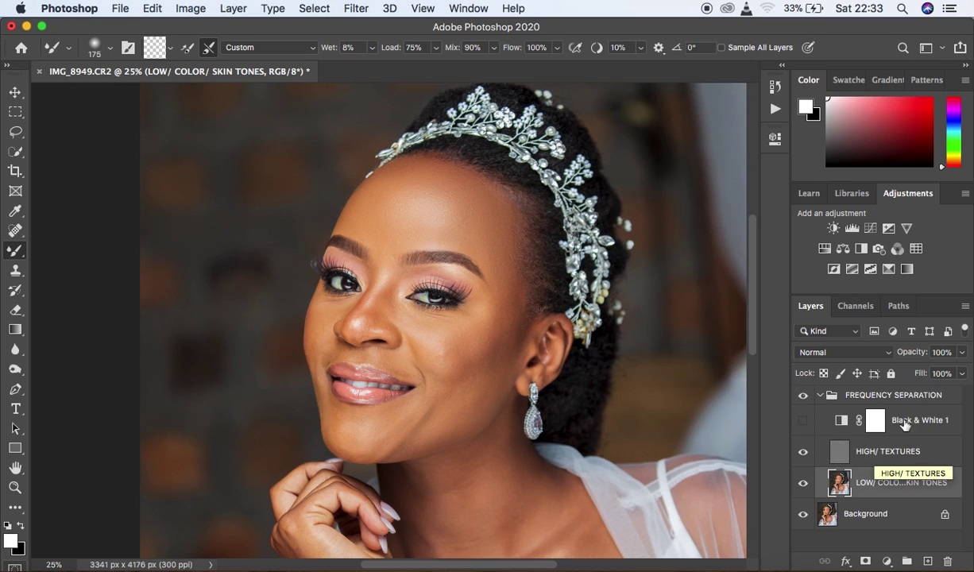
{"action": "left_click", "coordinate": [803, 397]}
{"action": "left_click", "coordinate": [804, 398]}
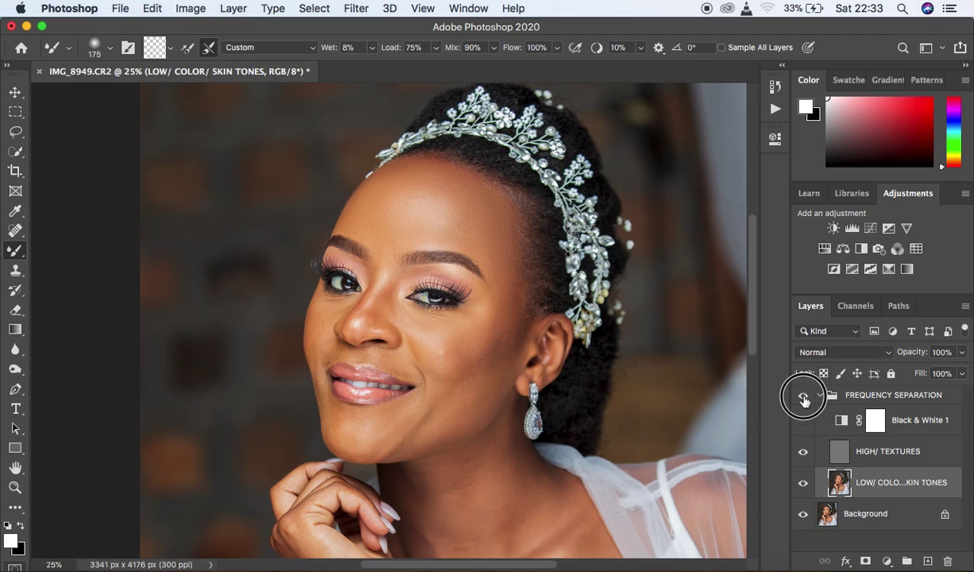
{"action": "left_click", "coordinate": [804, 398]}
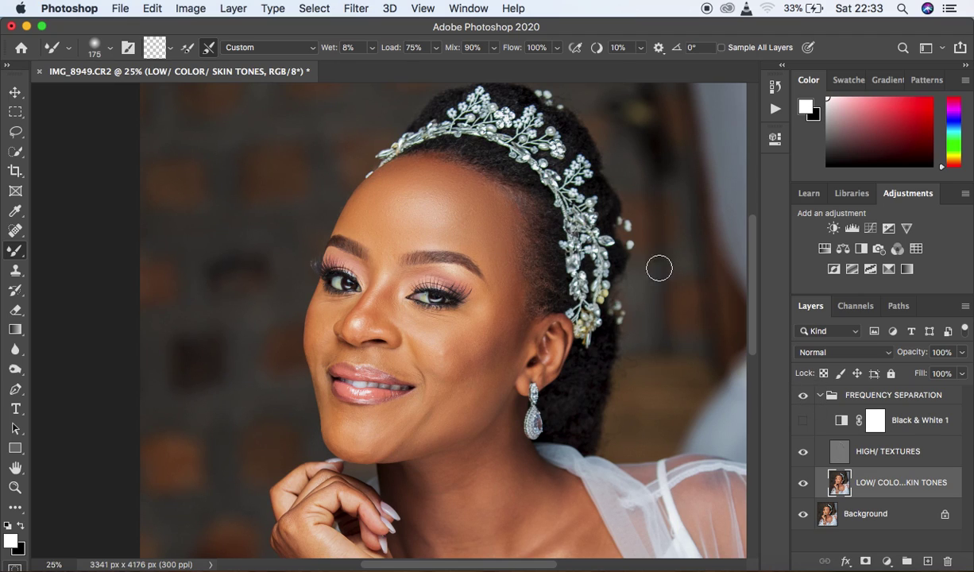
- Blend the cheek, jaw and chin tones with the Mixer Brush in black-and-white view, and hide the Black & White layer
{"action": "left_click_drag", "start_coordinate": [753, 287], "coordinate": [759, 312]}
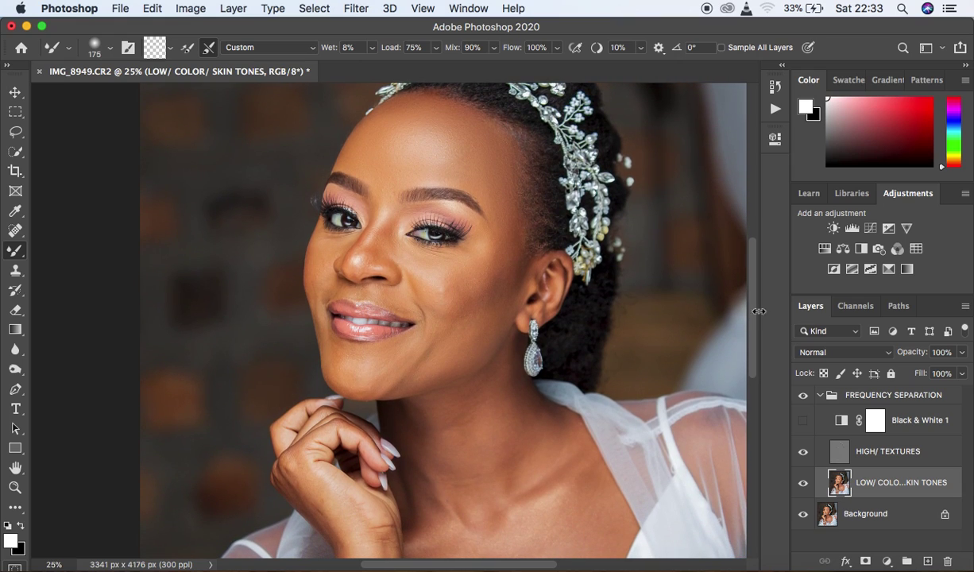
{"action": "left_click", "coordinate": [804, 420]}
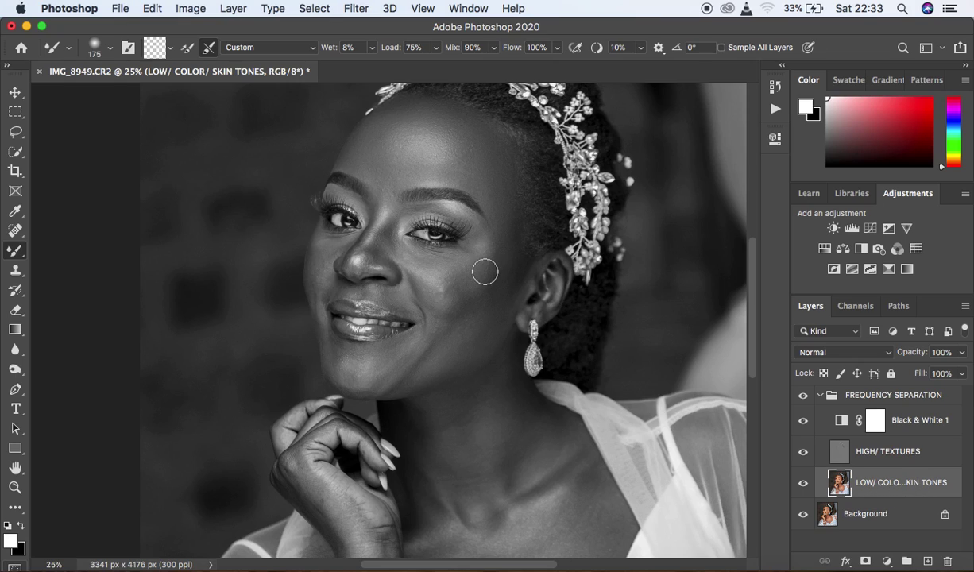
{"action": "mouse_move", "coordinate": [502, 228]}
{"action": "left_mouse_down"}
{"action": "mouse_move", "coordinate": [493, 284]}
{"action": "mouse_move", "coordinate": [501, 239]}
{"action": "mouse_move", "coordinate": [494, 273]}
{"action": "mouse_move", "coordinate": [457, 304]}
{"action": "mouse_move", "coordinate": [480, 296]}
{"action": "mouse_move", "coordinate": [493, 277]}
{"action": "mouse_move", "coordinate": [466, 302]}
{"action": "mouse_move", "coordinate": [505, 247]}
{"action": "mouse_move", "coordinate": [492, 280]}
{"action": "mouse_move", "coordinate": [483, 286]}
{"action": "mouse_move", "coordinate": [511, 237]}
{"action": "mouse_move", "coordinate": [469, 310]}
{"action": "mouse_move", "coordinate": [491, 286]}
{"action": "mouse_move", "coordinate": [461, 313]}
{"action": "left_mouse_up"}
{"action": "mouse_move", "coordinate": [493, 312]}
{"action": "left_mouse_down"}
{"action": "mouse_move", "coordinate": [461, 342]}
{"action": "mouse_move", "coordinate": [474, 320]}
{"action": "mouse_move", "coordinate": [473, 342]}
{"action": "mouse_move", "coordinate": [452, 343]}
{"action": "mouse_move", "coordinate": [480, 324]}
{"action": "mouse_move", "coordinate": [458, 344]}
{"action": "mouse_move", "coordinate": [425, 351]}
{"action": "left_mouse_up"}
{"action": "mouse_move", "coordinate": [348, 369]}
{"action": "left_mouse_down"}
{"action": "mouse_move", "coordinate": [337, 359]}
{"action": "mouse_move", "coordinate": [341, 374]}
{"action": "mouse_move", "coordinate": [374, 369]}
{"action": "mouse_move", "coordinate": [339, 362]}
{"action": "mouse_move", "coordinate": [405, 353]}
{"action": "mouse_move", "coordinate": [431, 322]}
{"action": "mouse_move", "coordinate": [417, 311]}
{"action": "mouse_move", "coordinate": [483, 269]}
{"action": "mouse_move", "coordinate": [462, 290]}
{"action": "mouse_move", "coordinate": [493, 256]}
{"action": "left_mouse_up"}
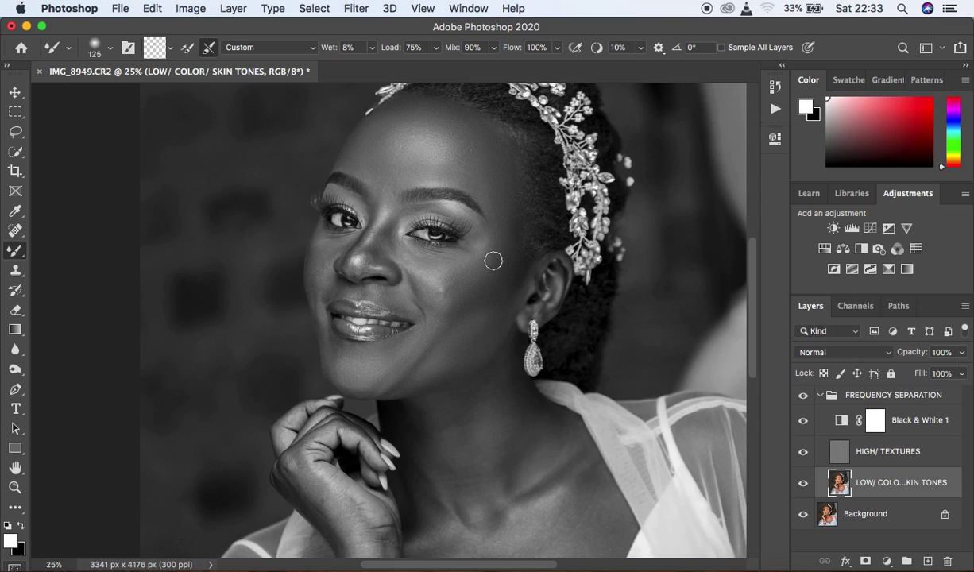
{"action": "left_click_drag", "start_coordinate": [429, 275], "coordinate": [440, 287]}
{"action": "key", "text": "super+z"}
{"action": "mouse_move", "coordinate": [443, 297]}
{"action": "left_mouse_down"}
{"action": "mouse_move", "coordinate": [505, 231]}
{"action": "mouse_move", "coordinate": [502, 203]}
{"action": "left_mouse_up"}
{"action": "left_click", "coordinate": [803, 421]}
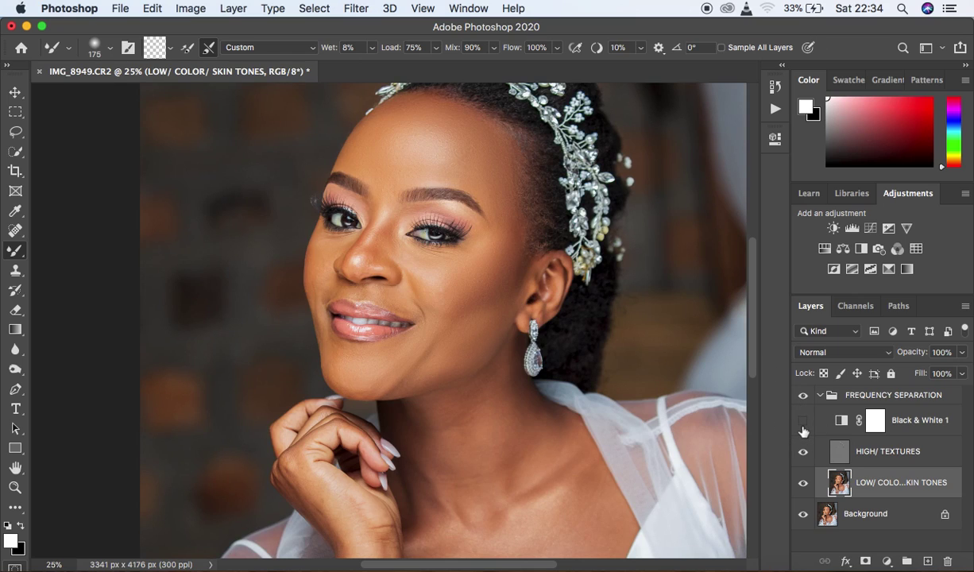
- Compare the face with the FREQUENCY SEPARATION group switched off and on
{"action": "left_click", "coordinate": [804, 397]}
{"action": "left_click", "coordinate": [804, 396]}
{"action": "left_click", "coordinate": [804, 396]}
{"action": "left_click", "coordinate": [804, 396]}
{"action": "left_click", "coordinate": [804, 396]}
{"action": "left_click", "coordinate": [804, 397]}
{"action": "left_click", "coordinate": [804, 397]}
{"action": "left_click", "coordinate": [804, 396]}
{"action": "left_click", "coordinate": [804, 397]}
{"action": "left_click", "coordinate": [804, 396]}
- Show the Black & White layer and blend the nose, brow-gap, far cheek and upper-lip tones with a small Mixer Brush
{"action": "left_click", "coordinate": [804, 420]}
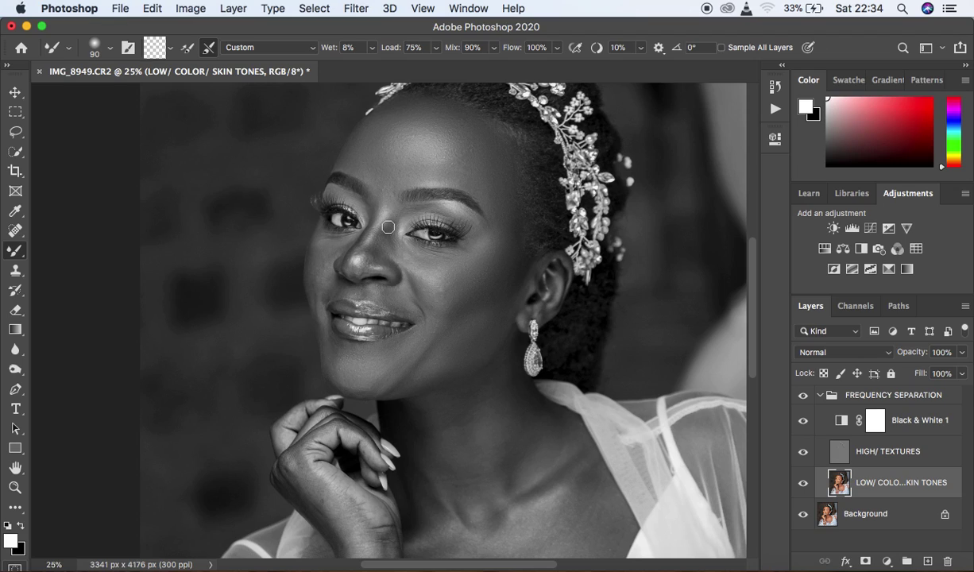
{"action": "mouse_move", "coordinate": [388, 228]}
{"action": "left_mouse_down"}
{"action": "mouse_move", "coordinate": [370, 257]}
{"action": "mouse_move", "coordinate": [391, 228]}
{"action": "mouse_move", "coordinate": [383, 254]}
{"action": "mouse_move", "coordinate": [398, 216]}
{"action": "mouse_move", "coordinate": [386, 248]}
{"action": "mouse_move", "coordinate": [419, 259]}
{"action": "mouse_move", "coordinate": [391, 232]}
{"action": "mouse_move", "coordinate": [384, 248]}
{"action": "mouse_move", "coordinate": [444, 294]}
{"action": "mouse_move", "coordinate": [367, 298]}
{"action": "left_mouse_up"}
{"action": "mouse_move", "coordinate": [356, 263]}
{"action": "left_mouse_down"}
{"action": "mouse_move", "coordinate": [359, 235]}
{"action": "mouse_move", "coordinate": [359, 254]}
{"action": "mouse_move", "coordinate": [383, 217]}
{"action": "mouse_move", "coordinate": [352, 261]}
{"action": "mouse_move", "coordinate": [394, 267]}
{"action": "mouse_move", "coordinate": [387, 256]}
{"action": "mouse_move", "coordinate": [399, 274]}
{"action": "mouse_move", "coordinate": [354, 271]}
{"action": "mouse_move", "coordinate": [358, 254]}
{"action": "left_mouse_up"}
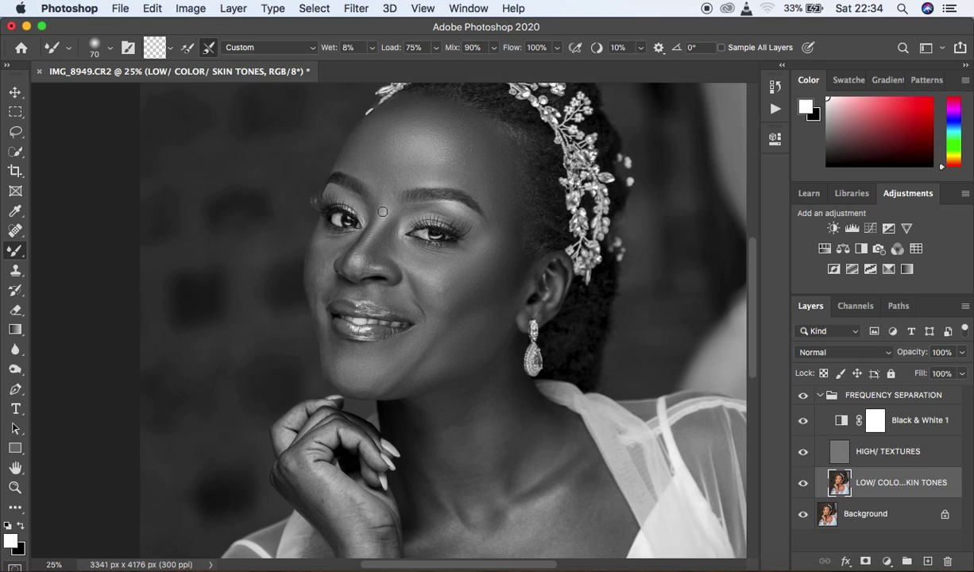
{"action": "left_click_drag", "start_coordinate": [397, 185], "coordinate": [388, 187]}
{"action": "mouse_move", "coordinate": [327, 248]}
{"action": "left_mouse_down"}
{"action": "mouse_move", "coordinate": [318, 276]}
{"action": "mouse_move", "coordinate": [331, 235]}
{"action": "mouse_move", "coordinate": [322, 289]}
{"action": "mouse_move", "coordinate": [330, 245]}
{"action": "mouse_move", "coordinate": [319, 257]}
{"action": "mouse_move", "coordinate": [321, 300]}
{"action": "mouse_move", "coordinate": [322, 278]}
{"action": "mouse_move", "coordinate": [310, 274]}
{"action": "left_mouse_up"}
{"action": "left_click_drag", "start_coordinate": [384, 294], "coordinate": [395, 296]}
{"action": "mouse_move", "coordinate": [401, 302]}
{"action": "left_mouse_down"}
{"action": "mouse_move", "coordinate": [404, 293]}
{"action": "mouse_move", "coordinate": [383, 295]}
{"action": "mouse_move", "coordinate": [407, 276]}
{"action": "mouse_move", "coordinate": [401, 271]}
{"action": "mouse_move", "coordinate": [421, 316]}
{"action": "mouse_move", "coordinate": [379, 308]}
{"action": "left_mouse_up"}
- Set the Mixer Brush to 80 and blend the skin between the nose and upper lip
{"action": "key", "text": "super+equal"}
{"action": "key", "text": "super+equal"}
{"action": "key", "text": "bracketleft"}
{"action": "key", "text": "bracketleft"}
{"action": "key", "text": "bracketleft"}
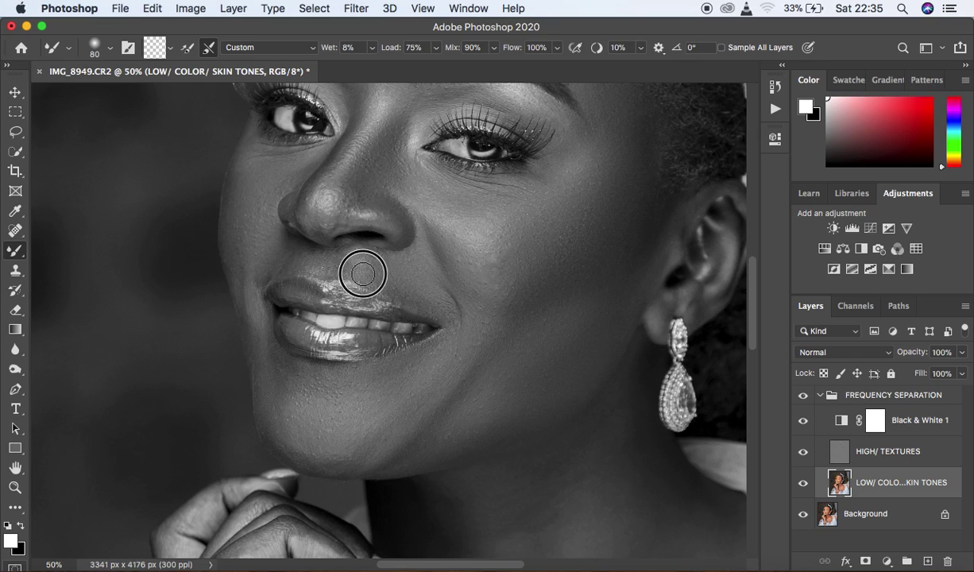
{"action": "left_click_drag", "start_coordinate": [291, 258], "coordinate": [328, 262]}
- Reduce the Mixer Brush to 60 and blend the tones beside the mouth, on the nose and on the near cheek
{"action": "key", "text": "bracketleft"}
{"action": "key", "text": "bracketleft"}
{"action": "left_click", "coordinate": [272, 265]}
{"action": "mouse_move", "coordinate": [272, 265]}
{"action": "left_mouse_down"}
{"action": "mouse_move", "coordinate": [255, 290]}
{"action": "mouse_move", "coordinate": [265, 272]}
{"action": "mouse_move", "coordinate": [254, 287]}
{"action": "mouse_move", "coordinate": [257, 276]}
{"action": "mouse_move", "coordinate": [248, 313]}
{"action": "mouse_move", "coordinate": [254, 348]}
{"action": "mouse_move", "coordinate": [246, 320]}
{"action": "mouse_move", "coordinate": [252, 367]}
{"action": "left_mouse_up"}
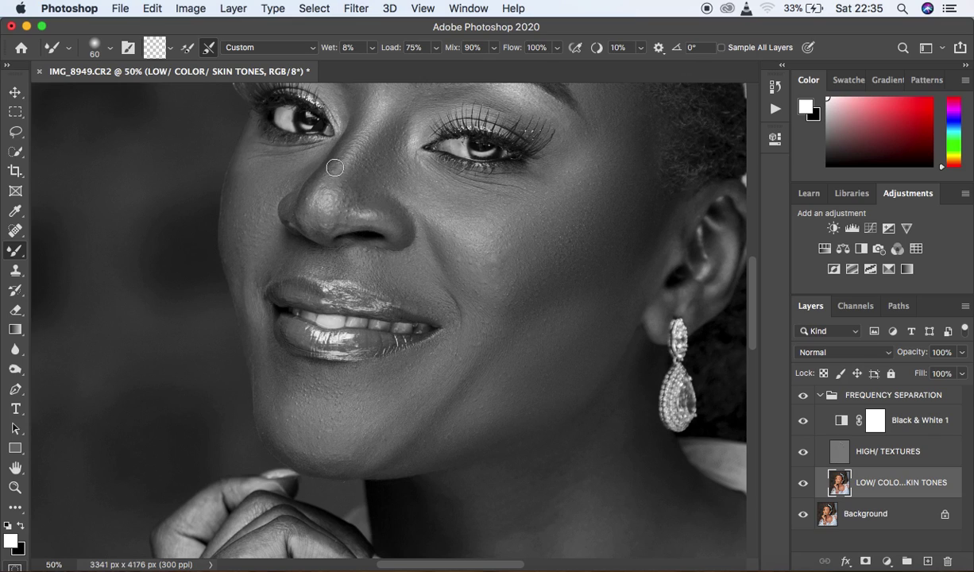
{"action": "left_click_drag", "start_coordinate": [337, 196], "coordinate": [354, 187]}
{"action": "mouse_move", "coordinate": [495, 250]}
{"action": "left_mouse_down"}
{"action": "mouse_move", "coordinate": [489, 266]}
{"action": "mouse_move", "coordinate": [500, 264]}
{"action": "left_mouse_up"}
- Blend the forehead tones with the Mixer Brush at size 175 while viewing the whole portrait
{"action": "key", "text": "super+minus"}
{"action": "key", "text": "super+minus"}
{"action": "key", "text": "super+minus"}
{"action": "key", "text": "super+minus"}
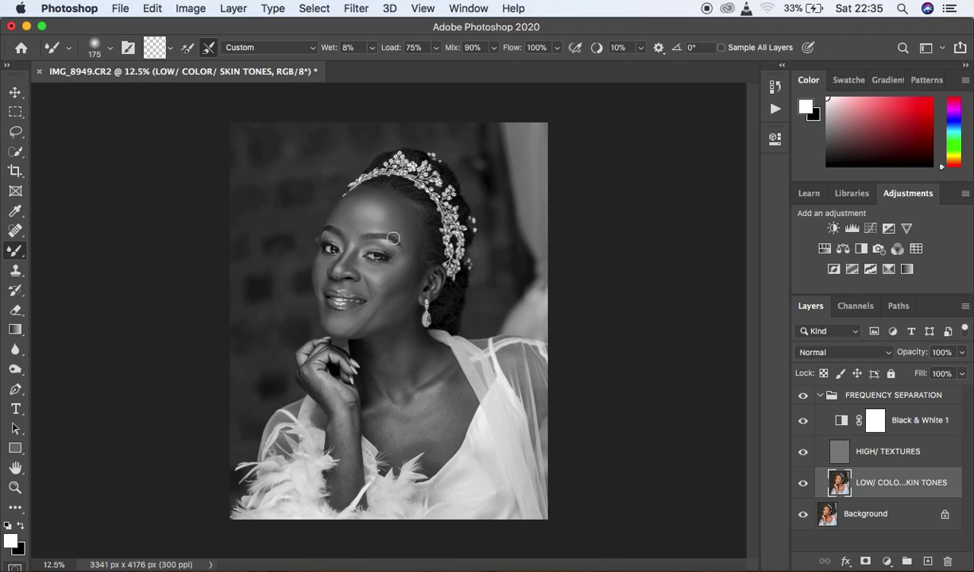
{"action": "left_click_drag", "start_coordinate": [361, 216], "coordinate": [382, 216]}
- Enlarge the Mixer Brush and blend the tones on the neck and across the upper chest
{"action": "key", "text": "bracketright"}
{"action": "key", "text": "bracketright"}
{"action": "key", "text": "bracketright"}
{"action": "mouse_move", "coordinate": [404, 342]}
{"action": "left_mouse_down"}
{"action": "mouse_move", "coordinate": [396, 380]}
{"action": "mouse_move", "coordinate": [402, 347]}
{"action": "mouse_move", "coordinate": [407, 352]}
{"action": "mouse_move", "coordinate": [411, 374]}
{"action": "mouse_move", "coordinate": [380, 350]}
{"action": "mouse_move", "coordinate": [380, 381]}
{"action": "mouse_move", "coordinate": [392, 335]}
{"action": "mouse_move", "coordinate": [383, 346]}
{"action": "mouse_move", "coordinate": [430, 356]}
{"action": "mouse_move", "coordinate": [423, 374]}
{"action": "mouse_move", "coordinate": [401, 350]}
{"action": "left_mouse_up"}
{"action": "mouse_move", "coordinate": [370, 407]}
{"action": "left_mouse_down"}
{"action": "mouse_move", "coordinate": [415, 419]}
{"action": "mouse_move", "coordinate": [405, 412]}
{"action": "mouse_move", "coordinate": [390, 421]}
{"action": "mouse_move", "coordinate": [399, 438]}
{"action": "mouse_move", "coordinate": [376, 424]}
{"action": "mouse_move", "coordinate": [400, 445]}
{"action": "mouse_move", "coordinate": [429, 407]}
{"action": "mouse_move", "coordinate": [431, 443]}
{"action": "mouse_move", "coordinate": [450, 409]}
{"action": "mouse_move", "coordinate": [443, 432]}
{"action": "mouse_move", "coordinate": [452, 397]}
{"action": "left_mouse_up"}
- Reduce the Mixer Brush and blend the collarbone, chest, forearm and wrist tones
{"action": "key", "text": "bracketleft"}
{"action": "key", "text": "bracketleft"}
{"action": "mouse_move", "coordinate": [429, 425]}
{"action": "left_mouse_down"}
{"action": "mouse_move", "coordinate": [431, 461]}
{"action": "mouse_move", "coordinate": [435, 435]}
{"action": "mouse_move", "coordinate": [409, 415]}
{"action": "mouse_move", "coordinate": [431, 430]}
{"action": "mouse_move", "coordinate": [442, 402]}
{"action": "mouse_move", "coordinate": [424, 408]}
{"action": "mouse_move", "coordinate": [408, 385]}
{"action": "left_mouse_up"}
{"action": "mouse_move", "coordinate": [369, 413]}
{"action": "left_mouse_down"}
{"action": "mouse_move", "coordinate": [384, 404]}
{"action": "mouse_move", "coordinate": [375, 424]}
{"action": "mouse_move", "coordinate": [391, 437]}
{"action": "mouse_move", "coordinate": [393, 454]}
{"action": "mouse_move", "coordinate": [426, 442]}
{"action": "mouse_move", "coordinate": [433, 457]}
{"action": "mouse_move", "coordinate": [417, 433]}
{"action": "left_mouse_up"}
{"action": "mouse_move", "coordinate": [435, 389]}
{"action": "left_mouse_down"}
{"action": "mouse_move", "coordinate": [428, 374]}
{"action": "mouse_move", "coordinate": [442, 360]}
{"action": "left_mouse_up"}
{"action": "mouse_move", "coordinate": [341, 412]}
{"action": "left_mouse_down"}
{"action": "mouse_move", "coordinate": [343, 492]}
{"action": "mouse_move", "coordinate": [348, 440]}
{"action": "mouse_move", "coordinate": [341, 474]}
{"action": "mouse_move", "coordinate": [324, 398]}
{"action": "mouse_move", "coordinate": [307, 381]}
{"action": "mouse_move", "coordinate": [333, 398]}
{"action": "mouse_move", "coordinate": [344, 465]}
{"action": "mouse_move", "coordinate": [349, 459]}
{"action": "left_mouse_up"}
{"action": "mouse_move", "coordinate": [340, 395]}
{"action": "left_mouse_down"}
{"action": "mouse_move", "coordinate": [351, 430]}
{"action": "mouse_move", "coordinate": [329, 390]}
{"action": "left_mouse_up"}
- Set the Mixer Brush to 150 and smooth the remaining uneven tones on the hand, forearm, neck base and chest
{"action": "key", "text": "super+equal"}
{"action": "key", "text": "bracketleft"}
{"action": "key", "text": "bracketleft"}
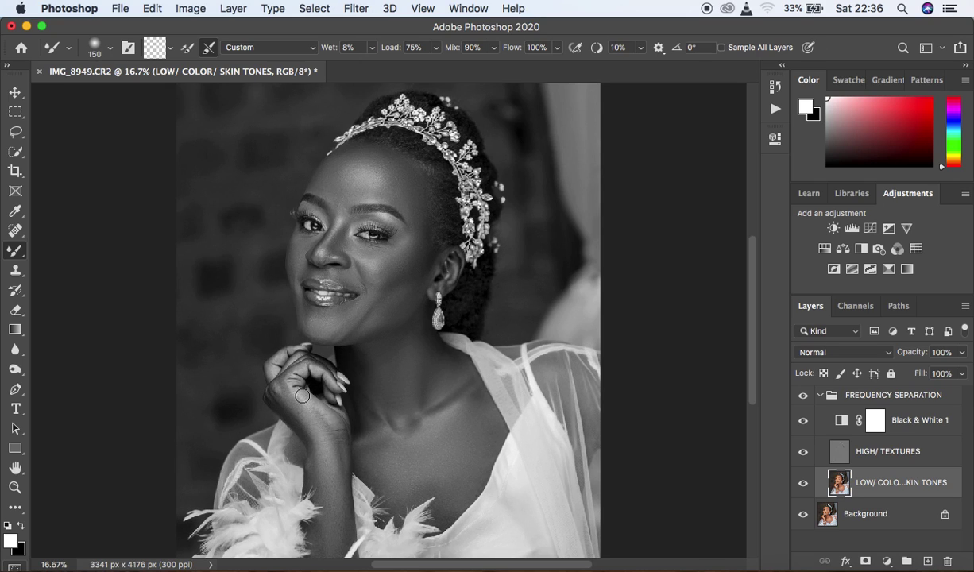
{"action": "mouse_move", "coordinate": [282, 388]}
{"action": "left_mouse_down"}
{"action": "mouse_move", "coordinate": [301, 416]}
{"action": "mouse_move", "coordinate": [283, 383]}
{"action": "mouse_move", "coordinate": [319, 371]}
{"action": "mouse_move", "coordinate": [282, 360]}
{"action": "mouse_move", "coordinate": [275, 374]}
{"action": "mouse_move", "coordinate": [275, 364]}
{"action": "mouse_move", "coordinate": [272, 392]}
{"action": "mouse_move", "coordinate": [292, 412]}
{"action": "mouse_move", "coordinate": [266, 394]}
{"action": "mouse_move", "coordinate": [343, 470]}
{"action": "mouse_move", "coordinate": [350, 528]}
{"action": "left_mouse_up"}
{"action": "mouse_move", "coordinate": [332, 471]}
{"action": "left_mouse_down"}
{"action": "mouse_move", "coordinate": [331, 518]}
{"action": "mouse_move", "coordinate": [349, 424]}
{"action": "mouse_move", "coordinate": [370, 426]}
{"action": "mouse_move", "coordinate": [361, 449]}
{"action": "mouse_move", "coordinate": [385, 474]}
{"action": "mouse_move", "coordinate": [378, 479]}
{"action": "left_mouse_up"}
{"action": "mouse_move", "coordinate": [459, 387]}
{"action": "left_mouse_down"}
{"action": "mouse_move", "coordinate": [446, 390]}
{"action": "mouse_move", "coordinate": [454, 374]}
{"action": "mouse_move", "coordinate": [432, 358]}
{"action": "left_mouse_up"}
{"action": "mouse_move", "coordinate": [405, 495]}
{"action": "left_mouse_down"}
{"action": "mouse_move", "coordinate": [333, 498]}
{"action": "mouse_move", "coordinate": [326, 520]}
{"action": "left_mouse_up"}
{"action": "scroll", "coordinate": [750, 394], "scroll_direction": "down", "scroll_amount": 3}
{"action": "left_click_drag", "start_coordinate": [352, 448], "coordinate": [321, 458]}
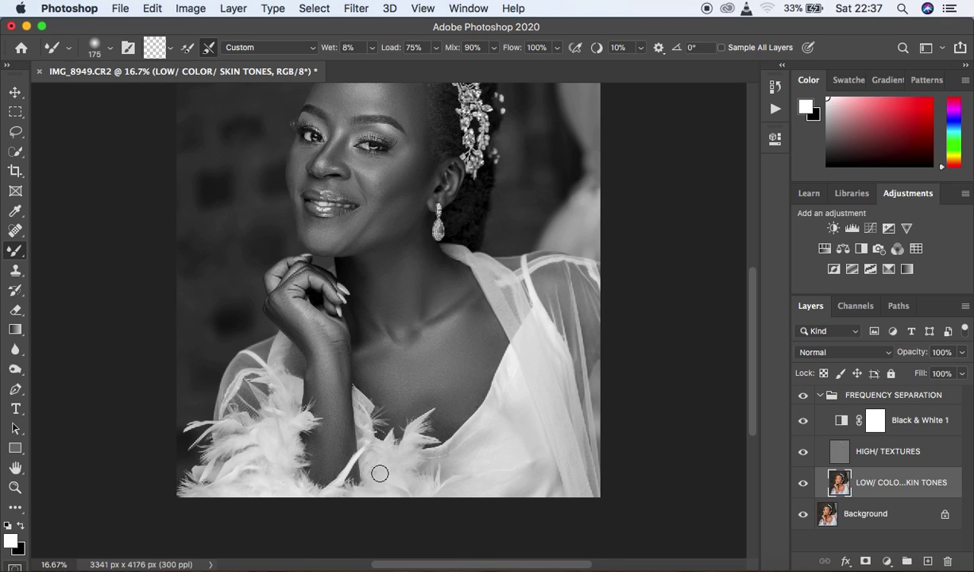
- Hide the Black & White layer and compare the whole portrait with the FREQUENCY SEPARATION group off and on
{"action": "key", "text": "super+minus"}
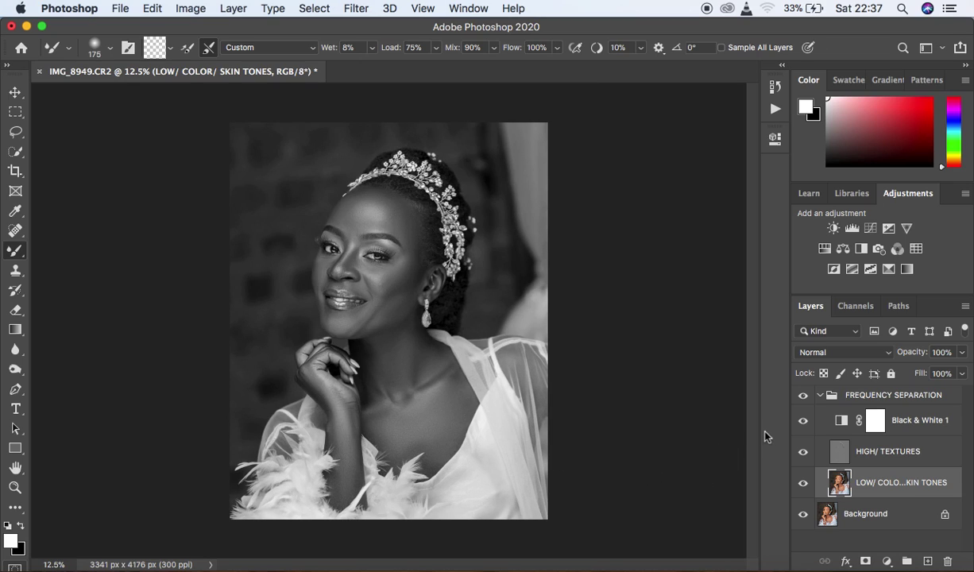
{"action": "left_click", "coordinate": [803, 422]}
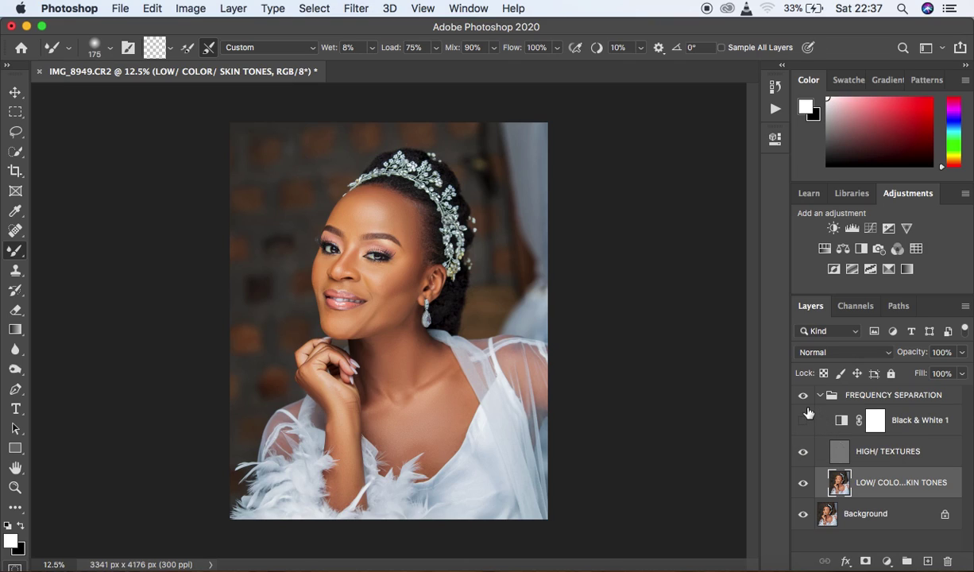
{"action": "left_click", "coordinate": [803, 398]}
{"action": "left_click", "coordinate": [803, 398]}
{"action": "left_click", "coordinate": [803, 398]}
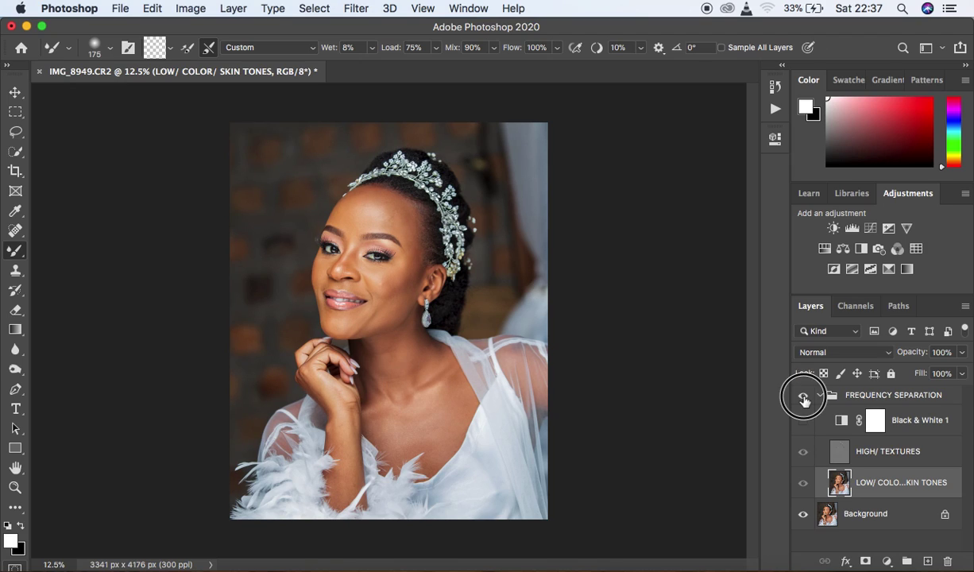
{"action": "left_click", "coordinate": [803, 398]}
{"action": "left_click", "coordinate": [803, 398]}
{"action": "left_click", "coordinate": [803, 398]}
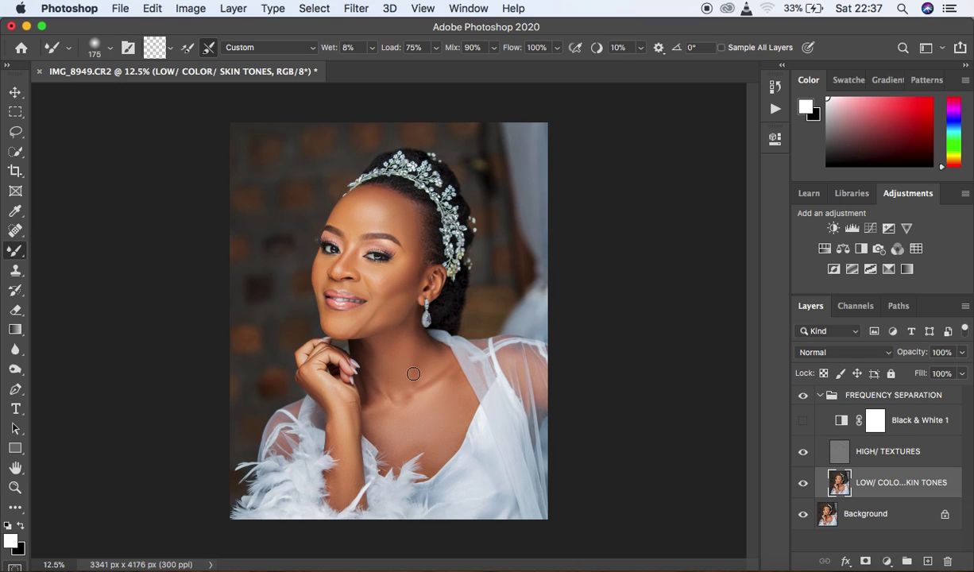
- Reduce the Mixer Brush to 80 and blend the skin by the far corner of the mouth in the color view
{"action": "key", "text": "super+plus"}
{"action": "key", "text": "super+plus"}
{"action": "key", "text": "super+plus"}
{"action": "key", "text": "bracketleft"}
{"action": "key", "text": "bracketleft"}
{"action": "key", "text": "bracketleft"}
{"action": "key", "text": "bracketleft"}
{"action": "key", "text": "bracketleft"}
{"action": "mouse_move", "coordinate": [211, 289]}
{"action": "left_mouse_down"}
{"action": "mouse_move", "coordinate": [209, 277]}
{"action": "mouse_move", "coordinate": [219, 294]}
{"action": "mouse_move", "coordinate": [200, 256]}
{"action": "mouse_move", "coordinate": [209, 274]}
{"action": "mouse_move", "coordinate": [205, 240]}
{"action": "mouse_move", "coordinate": [214, 234]}
{"action": "left_mouse_up"}
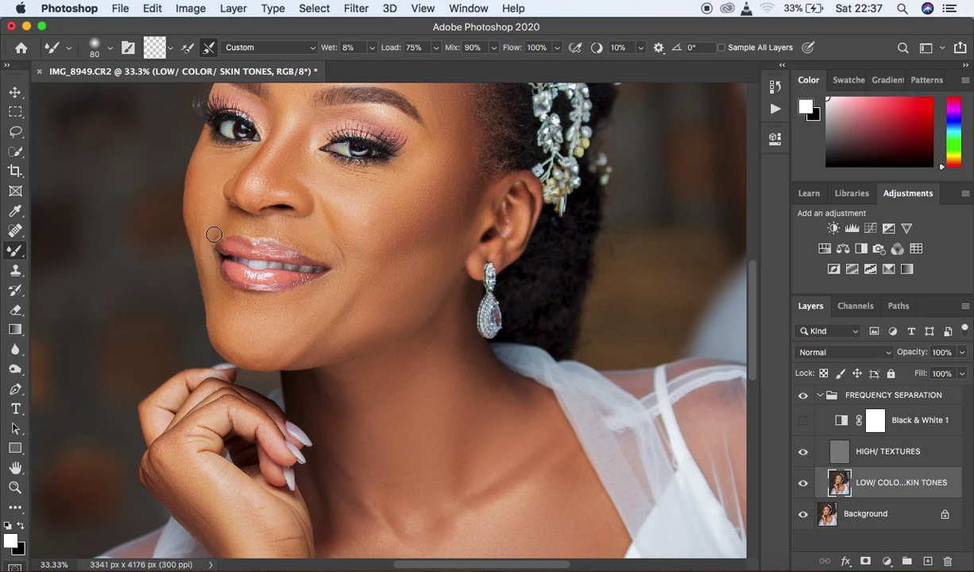
{"action": "key", "text": "super+minus"}
{"action": "key", "text": "super+minus"}
{"action": "key", "text": "super+minus"}
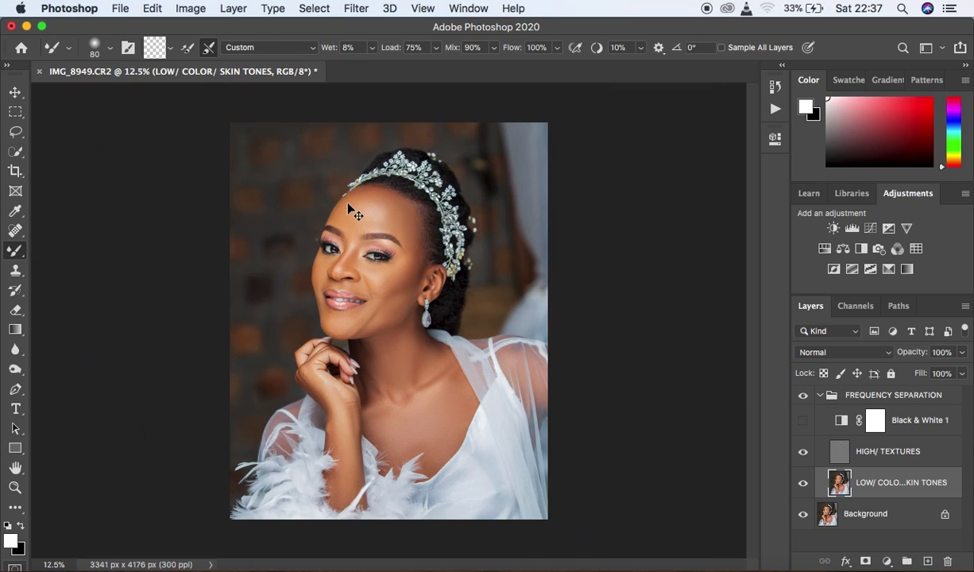
- Delete the Black & White 1 adjustment layer and make the low-frequency skin tones layer active
{"action": "left_click", "coordinate": [916, 425]}
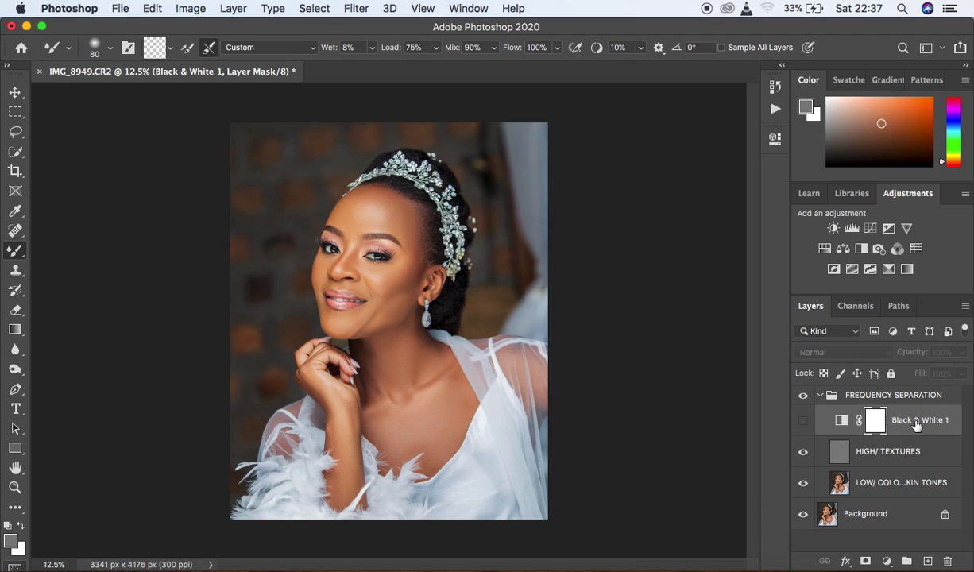
{"action": "key", "text": "Delete"}
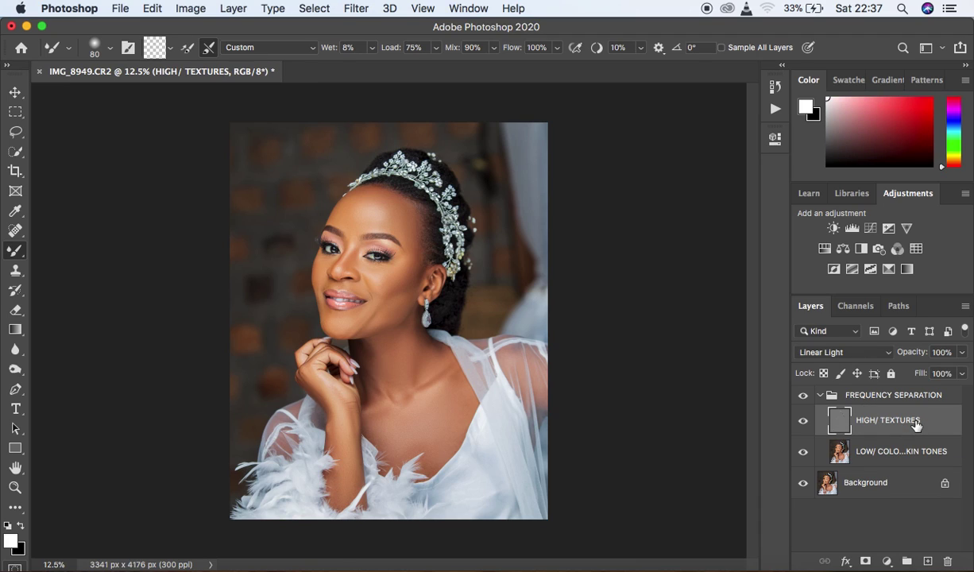
{"action": "left_click", "coordinate": [948, 451]}
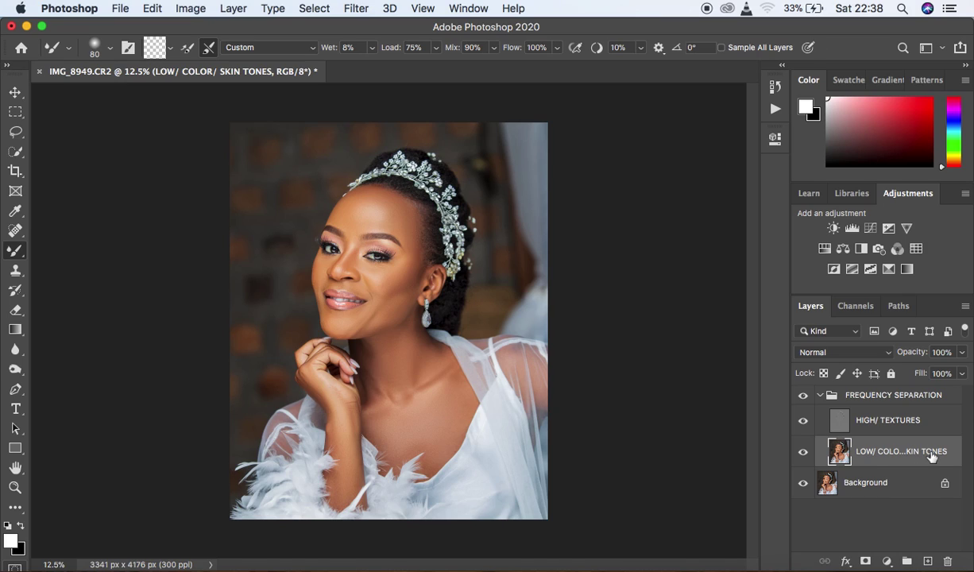
- Outline the forehead down to the temple, just above the eyebrows, with the Lasso tool as a new selection with 22 px feather
{"action": "left_click", "coordinate": [16, 133]}
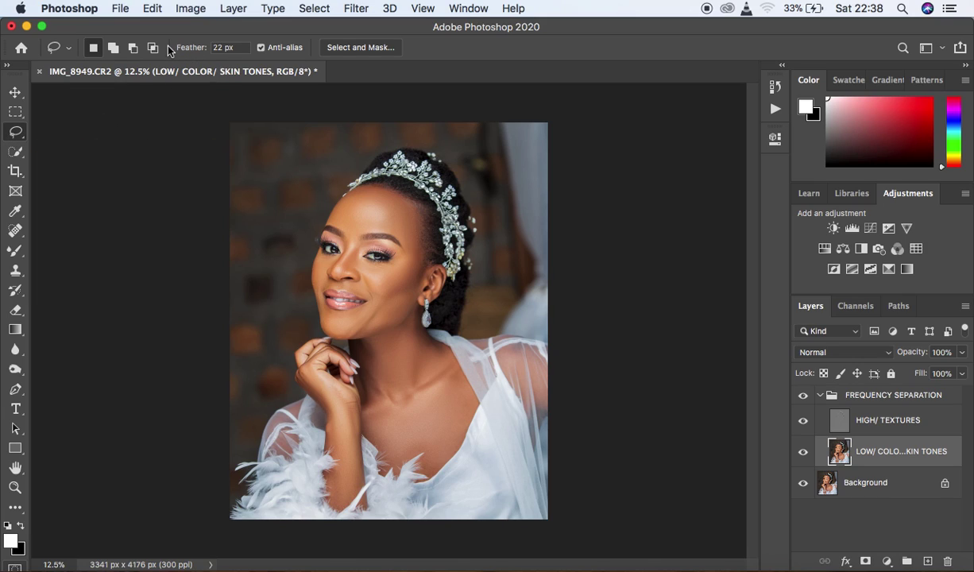
{"action": "left_click", "coordinate": [92, 44]}
{"action": "key", "text": "super+equal"}
{"action": "key", "text": "super+equal"}
{"action": "key", "text": "super+equal"}
{"action": "key", "text": "super+equal"}
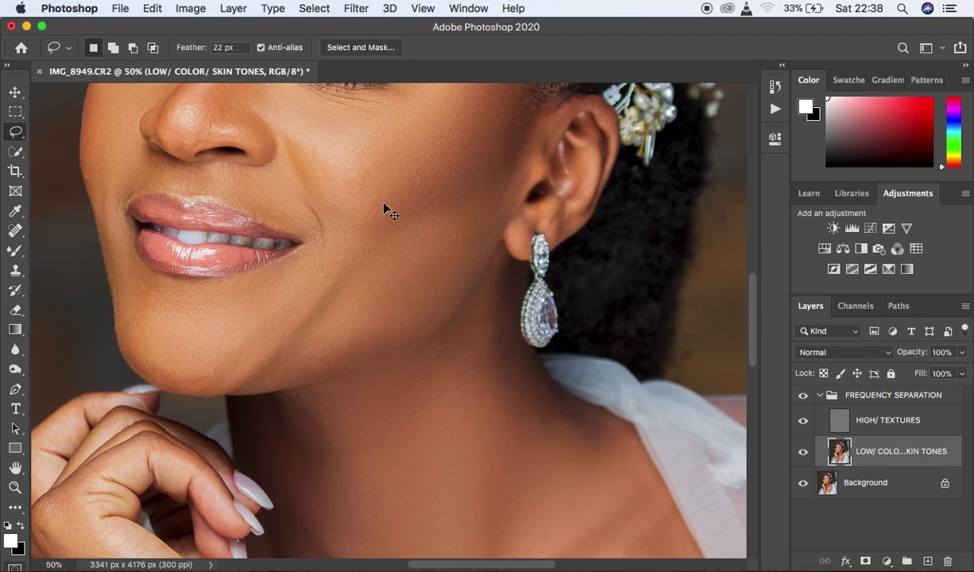
{"action": "left_click_drag", "start_coordinate": [437, 150], "coordinate": [493, 337]}
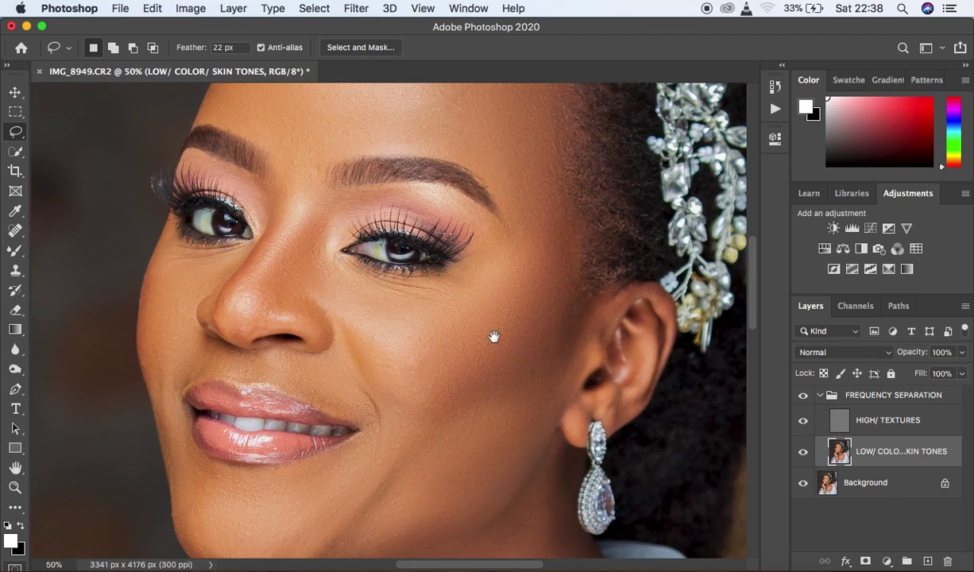
{"action": "left_click_drag", "start_coordinate": [496, 252], "coordinate": [506, 416]}
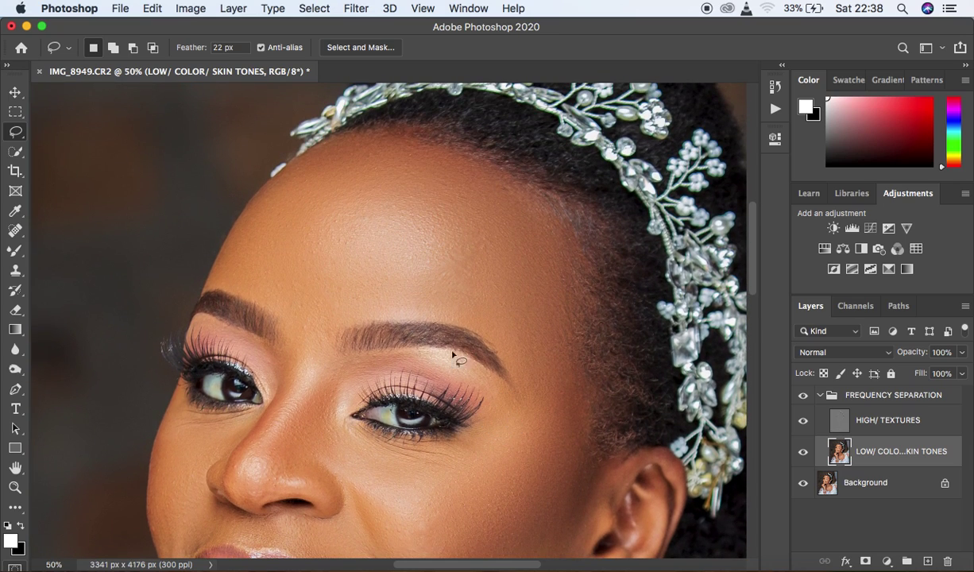
{"action": "mouse_move", "coordinate": [242, 235]}
{"action": "left_mouse_down"}
{"action": "mouse_move", "coordinate": [288, 178]}
{"action": "mouse_move", "coordinate": [345, 137]}
{"action": "mouse_move", "coordinate": [419, 129]}
{"action": "mouse_move", "coordinate": [526, 174]}
{"action": "mouse_move", "coordinate": [580, 246]}
{"action": "mouse_move", "coordinate": [595, 479]}
{"action": "mouse_move", "coordinate": [568, 479]}
{"action": "mouse_move", "coordinate": [543, 448]}
{"action": "mouse_move", "coordinate": [509, 355]}
{"action": "mouse_move", "coordinate": [459, 318]}
{"action": "mouse_move", "coordinate": [349, 324]}
{"action": "mouse_move", "coordinate": [296, 363]}
{"action": "mouse_move", "coordinate": [281, 311]}
{"action": "mouse_move", "coordinate": [225, 276]}
{"action": "mouse_move", "coordinate": [244, 230]}
{"action": "left_mouse_up"}
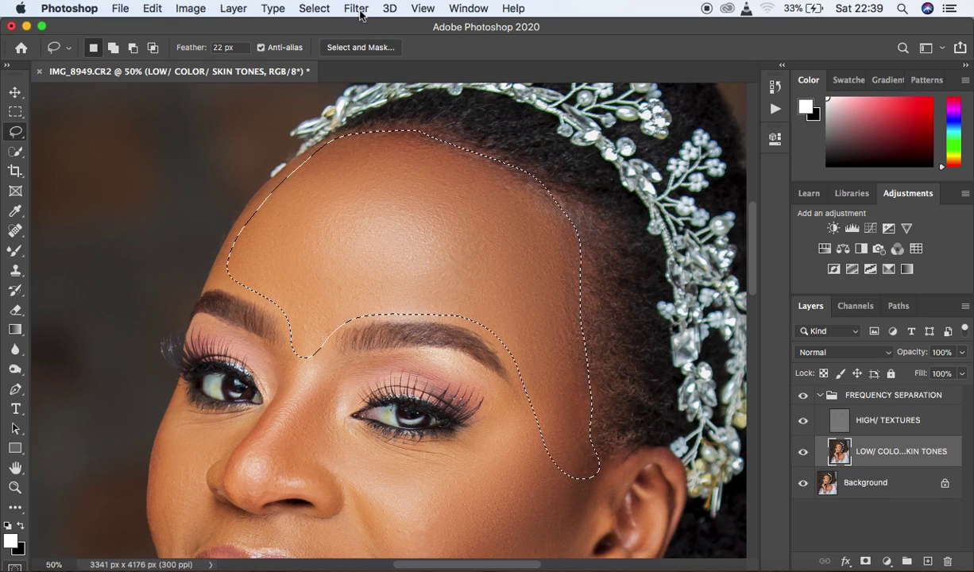
- Apply a Gaussian Blur with a 19 px radius to the selected forehead and clear the selection
{"action": "left_click", "coordinate": [358, 9]}
{"action": "mouse_move", "coordinate": [407, 191]}
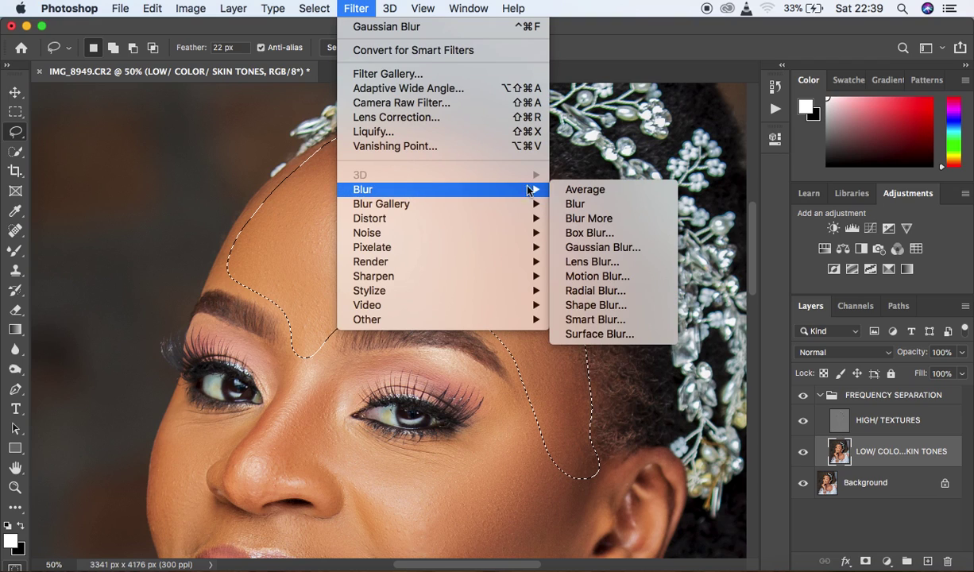
{"action": "left_click", "coordinate": [612, 247]}
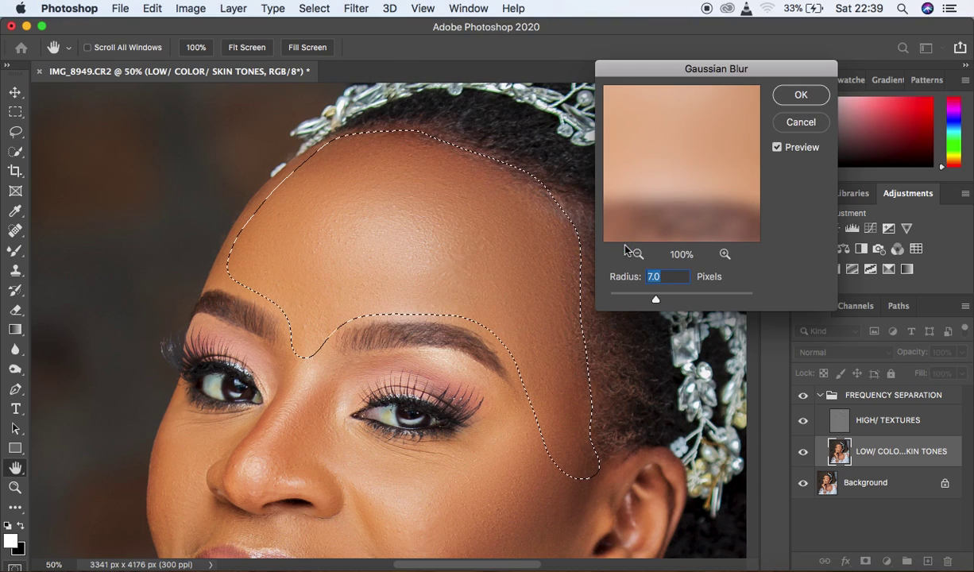
{"action": "left_click", "coordinate": [479, 162], "text": "alt"}
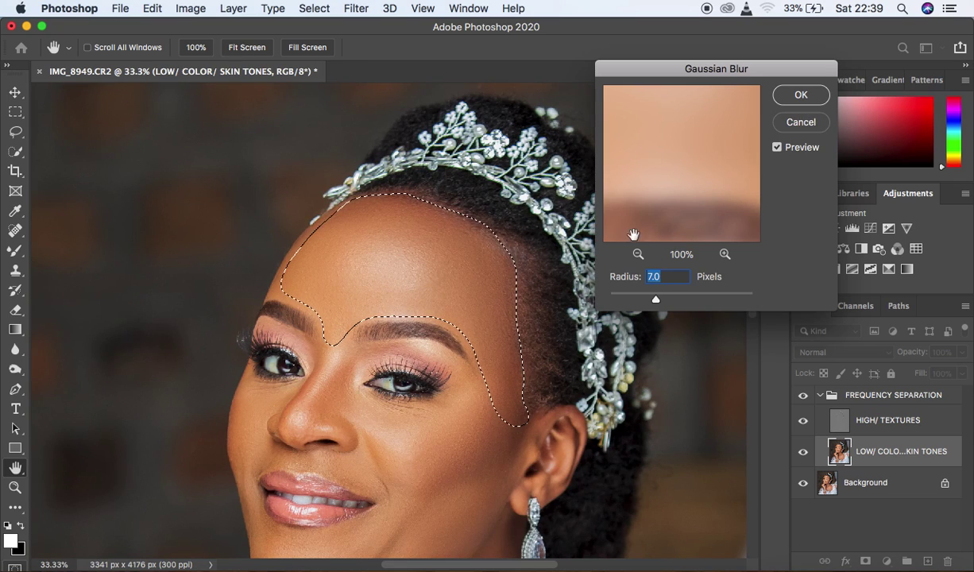
{"action": "left_click", "coordinate": [411, 237], "text": "alt"}
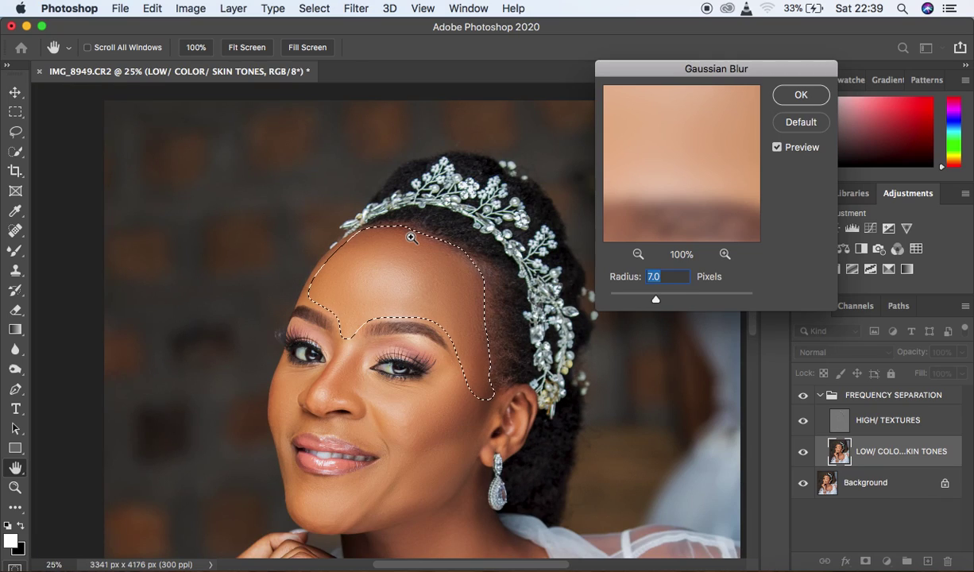
{"action": "left_click", "coordinate": [655, 301]}
{"action": "left_click_drag", "start_coordinate": [656, 300], "coordinate": [657, 299]}
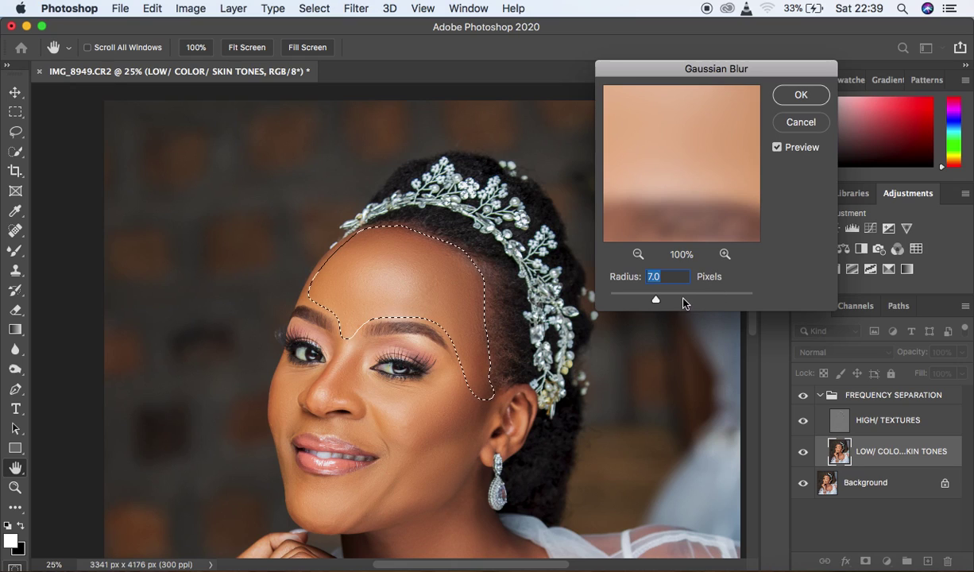
{"action": "left_click_drag", "start_coordinate": [656, 300], "coordinate": [672, 303]}
{"action": "left_click_drag", "start_coordinate": [673, 302], "coordinate": [672, 302]}
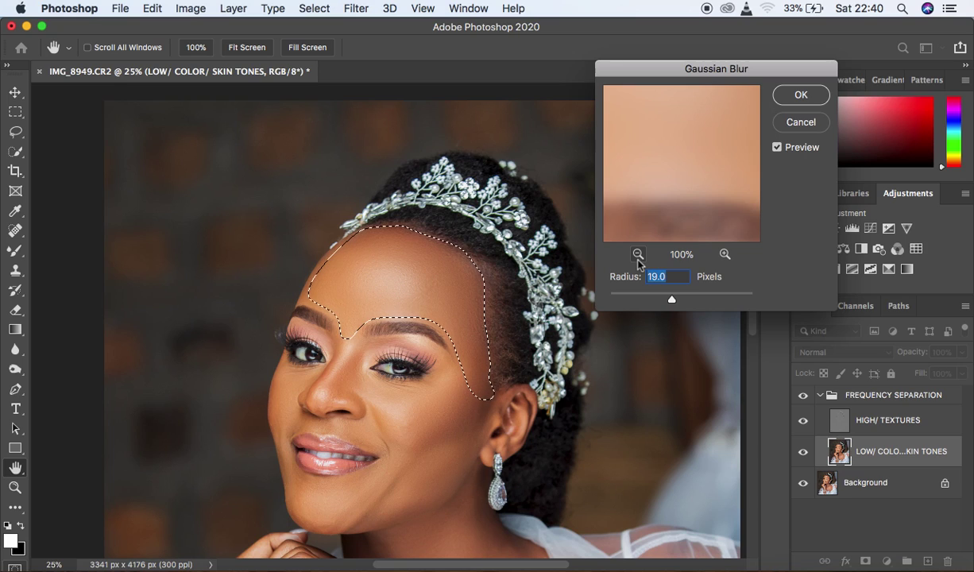
{"action": "left_click", "coordinate": [805, 95]}
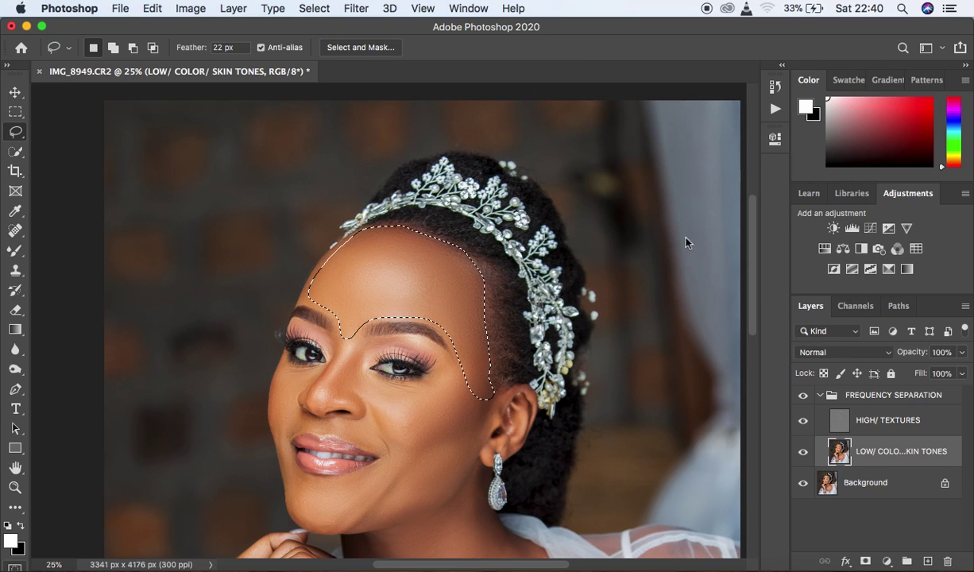
{"action": "scroll", "coordinate": [756, 249], "scroll_direction": "down", "scroll_amount": 3}
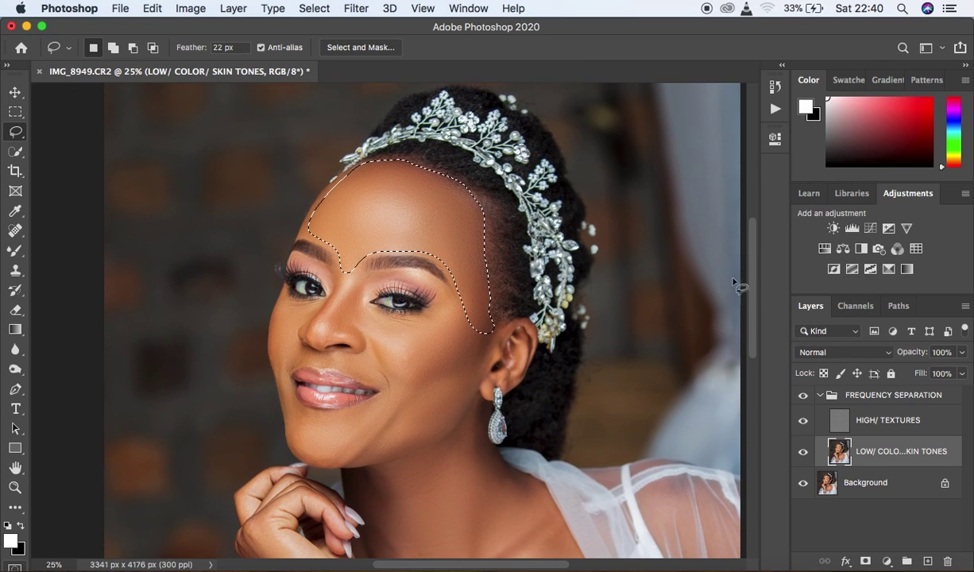
{"action": "key", "text": "super+plus"}
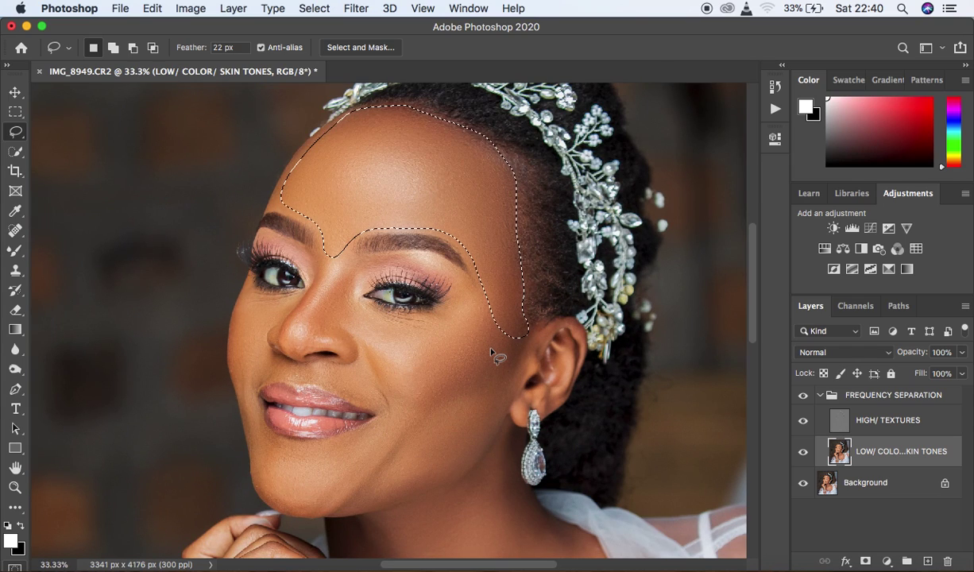
{"action": "key", "text": "super+d"}
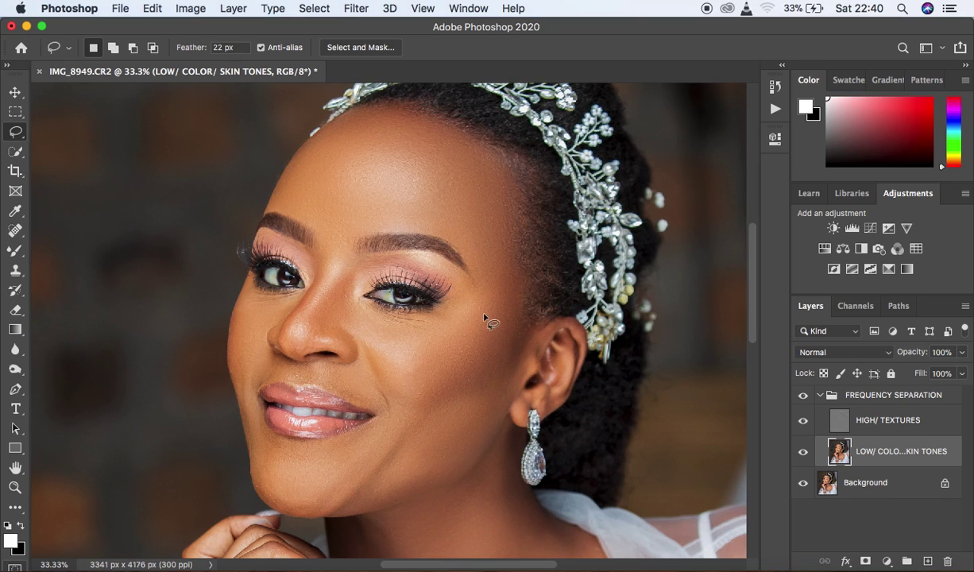
- Lasso the upper cheek between the eye and the ear and reapply the Gaussian Blur to it
{"action": "mouse_move", "coordinate": [496, 277]}
{"action": "left_mouse_down"}
{"action": "mouse_move", "coordinate": [396, 379]}
{"action": "mouse_move", "coordinate": [396, 393]}
{"action": "mouse_move", "coordinate": [421, 415]}
{"action": "mouse_move", "coordinate": [483, 375]}
{"action": "mouse_move", "coordinate": [524, 326]}
{"action": "mouse_move", "coordinate": [522, 272]}
{"action": "mouse_move", "coordinate": [509, 287]}
{"action": "left_mouse_up"}
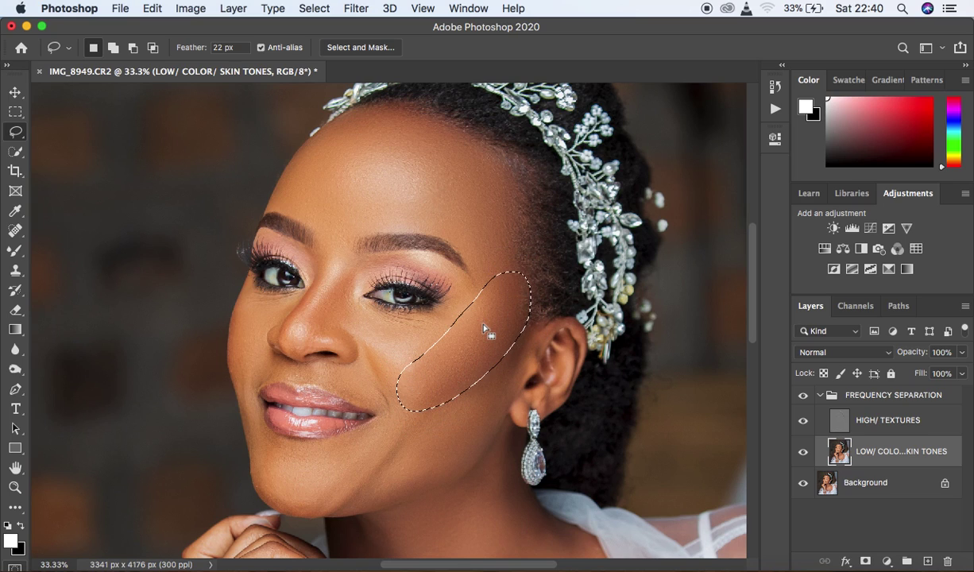
{"action": "right_click", "coordinate": [483, 296]}
{"action": "key", "text": "Escape"}
{"action": "left_click", "coordinate": [521, 506]}
- Lasso the lower cheek and jaw below the ear, reapply the Gaussian Blur and clear the selection
{"action": "mouse_move", "coordinate": [507, 344]}
{"action": "left_mouse_down"}
{"action": "mouse_move", "coordinate": [387, 419]}
{"action": "mouse_move", "coordinate": [361, 498]}
{"action": "mouse_move", "coordinate": [402, 497]}
{"action": "mouse_move", "coordinate": [457, 455]}
{"action": "mouse_move", "coordinate": [496, 404]}
{"action": "mouse_move", "coordinate": [516, 359]}
{"action": "mouse_move", "coordinate": [509, 344]}
{"action": "left_mouse_up"}
{"action": "right_click", "coordinate": [471, 397]}
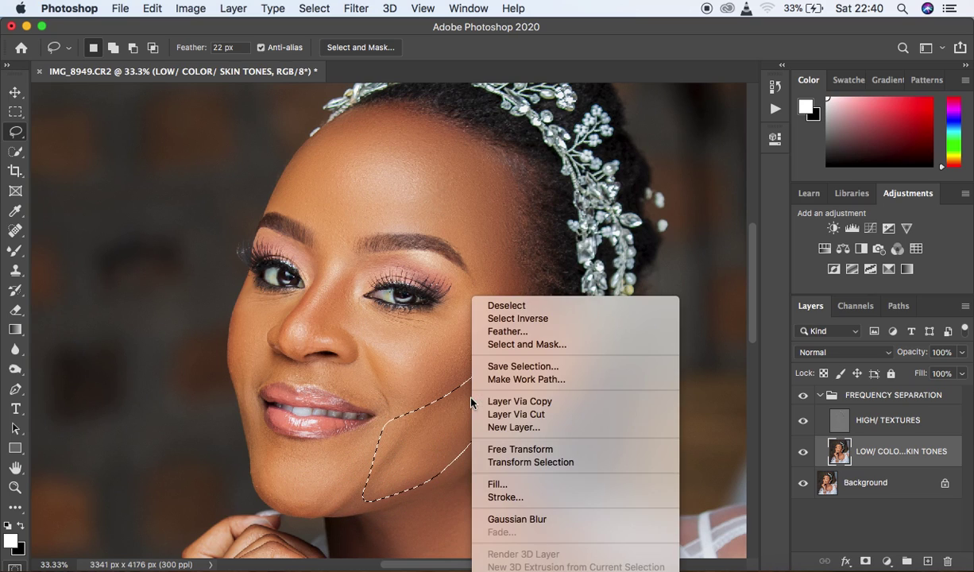
{"action": "left_click", "coordinate": [528, 520]}
{"action": "key", "text": "super+d"}
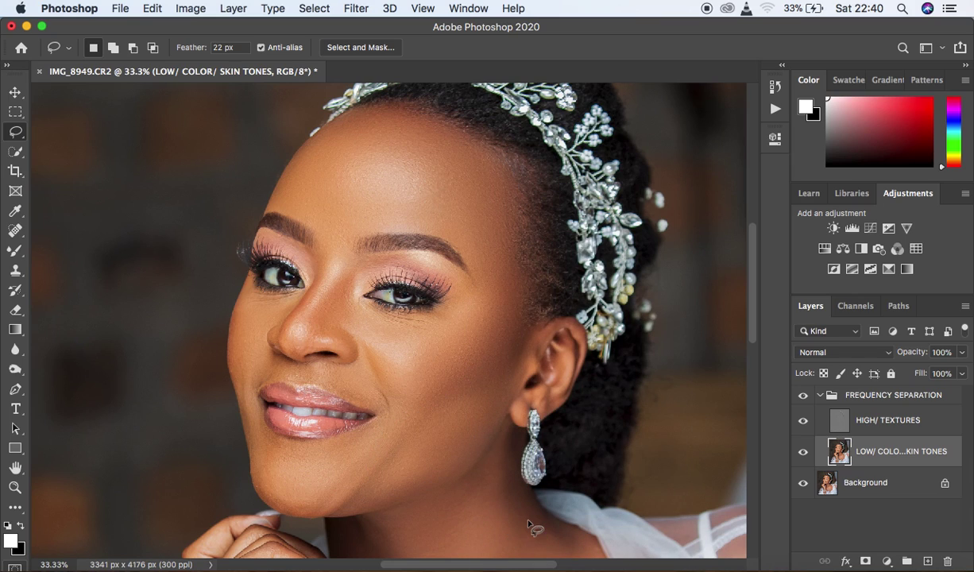
- Lasso the chin just below the lips, reapply the Gaussian Blur to it and clear the selection
{"action": "mouse_move", "coordinate": [262, 437]}
{"action": "left_mouse_down"}
{"action": "mouse_move", "coordinate": [251, 413]}
{"action": "mouse_move", "coordinate": [278, 442]}
{"action": "mouse_move", "coordinate": [307, 448]}
{"action": "mouse_move", "coordinate": [388, 422]}
{"action": "mouse_move", "coordinate": [397, 446]}
{"action": "mouse_move", "coordinate": [352, 496]}
{"action": "mouse_move", "coordinate": [306, 514]}
{"action": "mouse_move", "coordinate": [267, 491]}
{"action": "mouse_move", "coordinate": [251, 447]}
{"action": "left_mouse_up"}
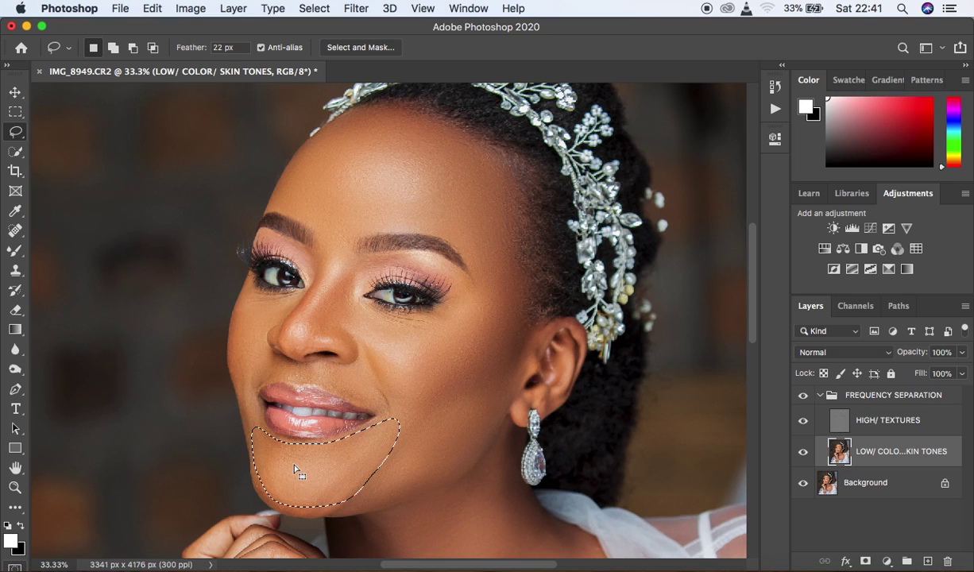
{"action": "right_click", "coordinate": [302, 487]}
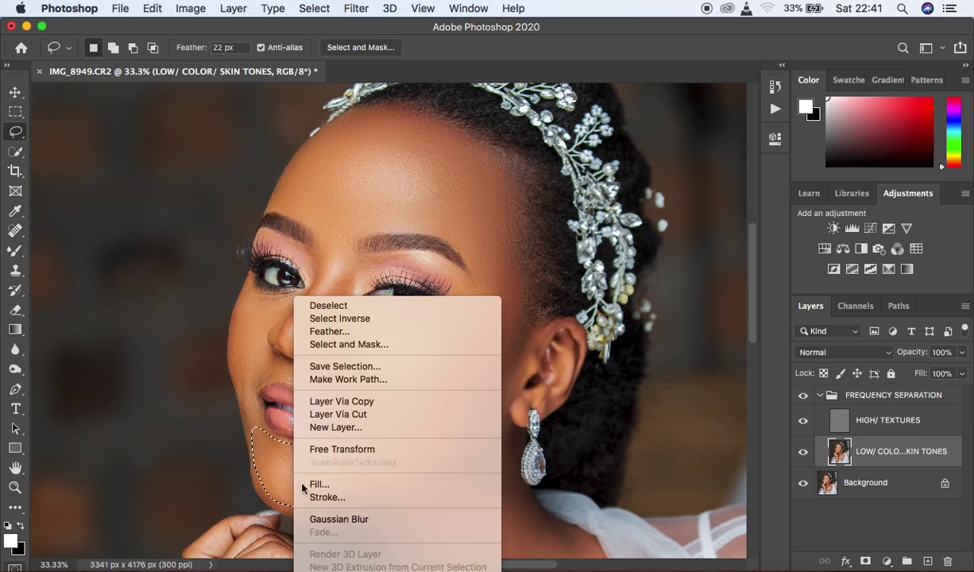
{"action": "left_click", "coordinate": [345, 520]}
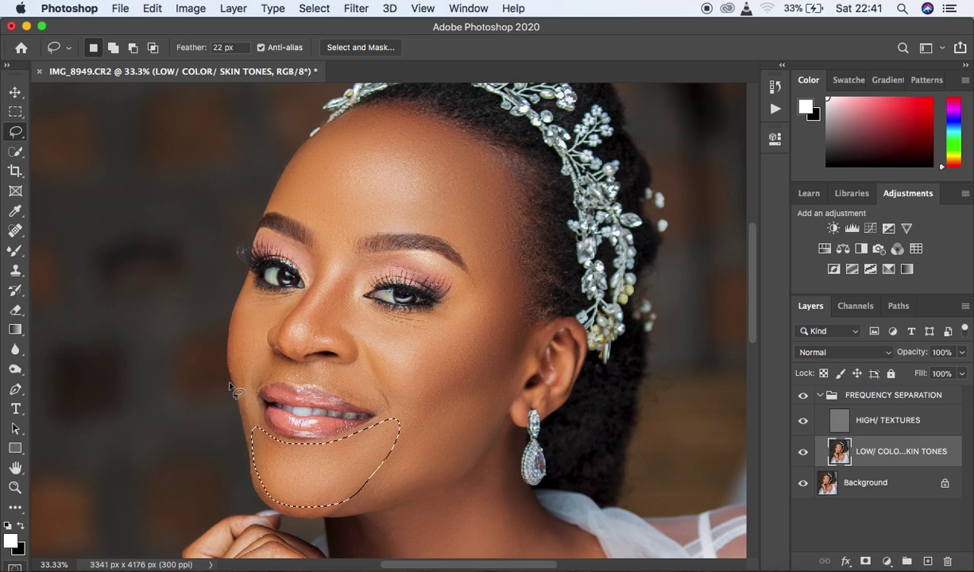
{"action": "key", "text": "super+d"}
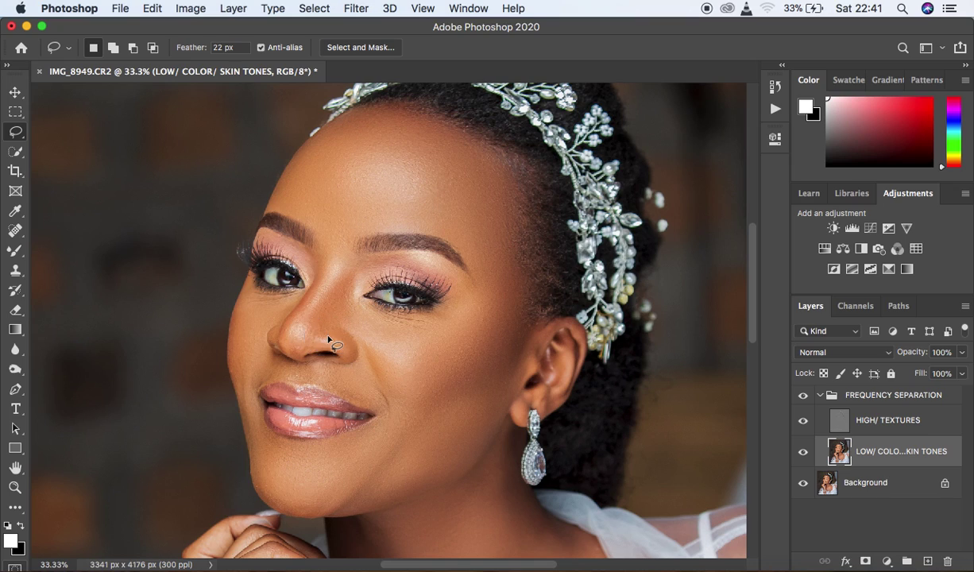
- Lasso the far cheek between the eye and the mouth, beside the nose, and reapply the Gaussian Blur
{"action": "mouse_move", "coordinate": [255, 297]}
{"action": "left_mouse_down"}
{"action": "mouse_move", "coordinate": [252, 287]}
{"action": "mouse_move", "coordinate": [289, 297]}
{"action": "mouse_move", "coordinate": [259, 342]}
{"action": "mouse_move", "coordinate": [280, 359]}
{"action": "mouse_move", "coordinate": [277, 369]}
{"action": "mouse_move", "coordinate": [249, 390]}
{"action": "mouse_move", "coordinate": [235, 348]}
{"action": "mouse_move", "coordinate": [250, 297]}
{"action": "left_mouse_up"}
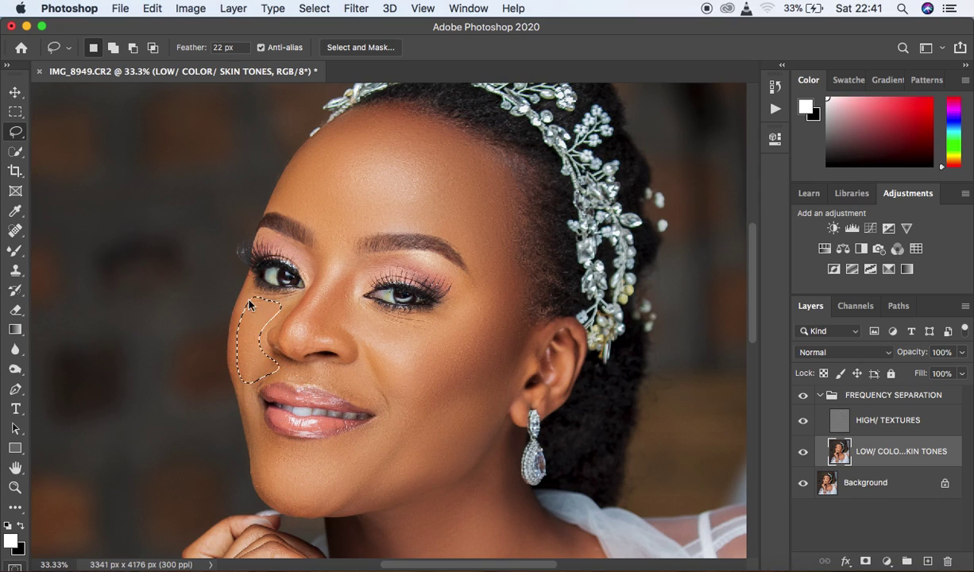
{"action": "right_click", "coordinate": [252, 349]}
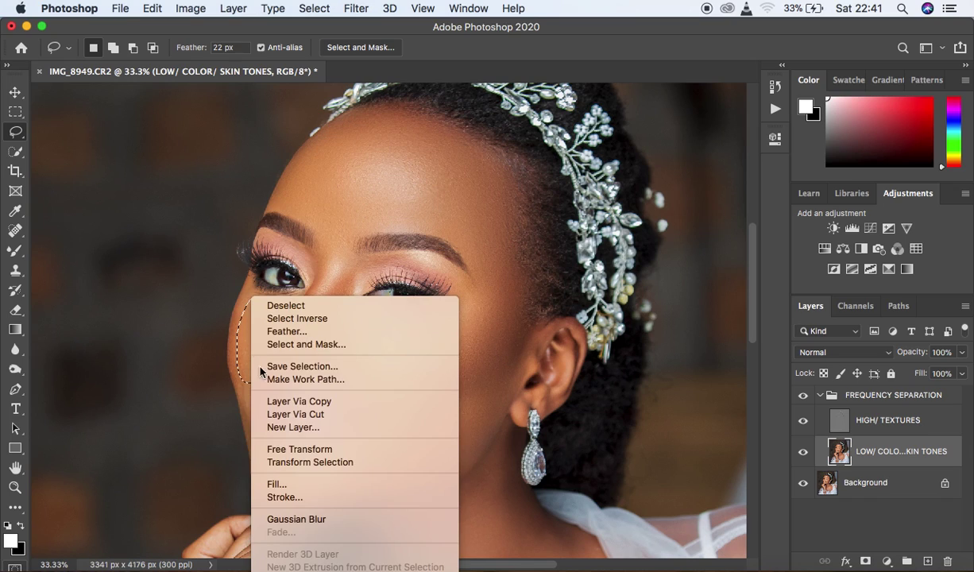
{"action": "left_click", "coordinate": [316, 519]}
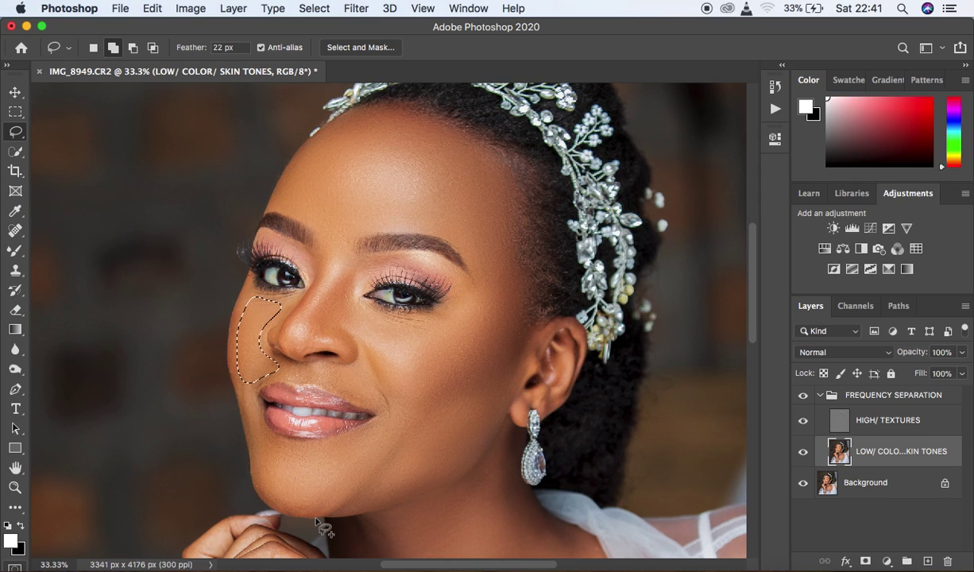
- Fade the cheek blur with 100% opacity in Normal mode and clear the selection
{"action": "key", "text": "super+shift+f"}
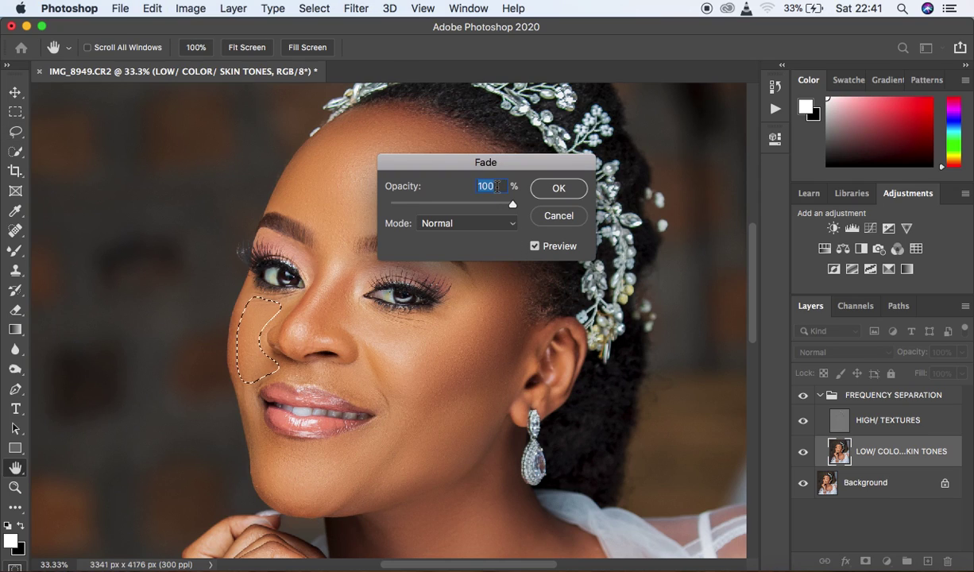
{"action": "left_click_drag", "start_coordinate": [504, 157], "coordinate": [530, 156]}
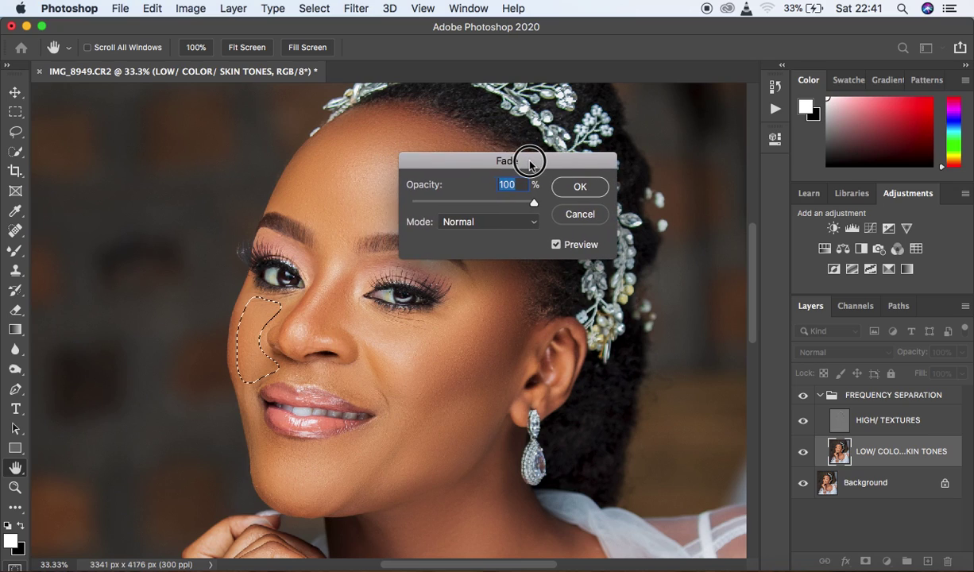
{"action": "mouse_move", "coordinate": [533, 203]}
{"action": "left_mouse_down"}
{"action": "mouse_move", "coordinate": [512, 203]}
{"action": "mouse_move", "coordinate": [533, 204]}
{"action": "left_mouse_up"}
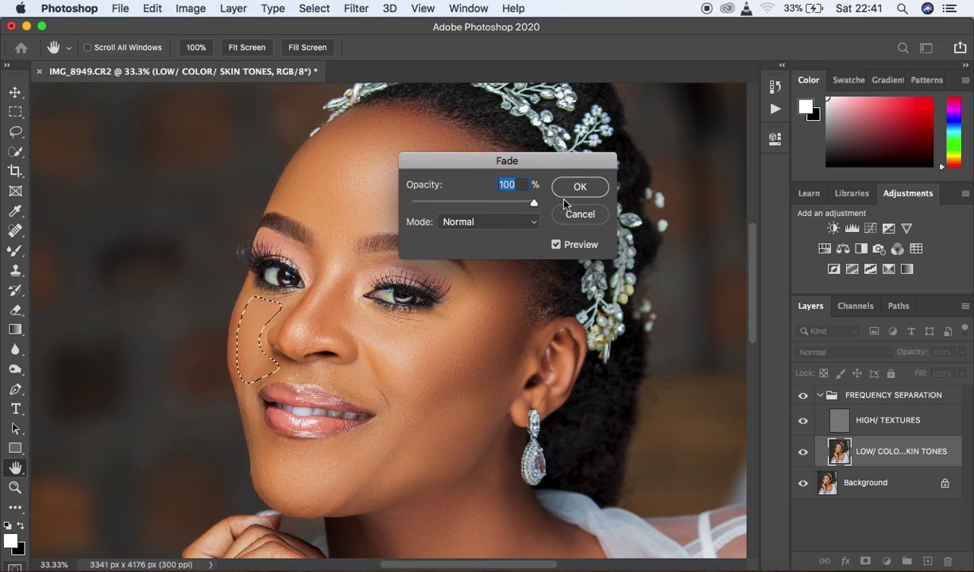
{"action": "left_click", "coordinate": [564, 188]}
{"action": "key", "text": "super+d"}
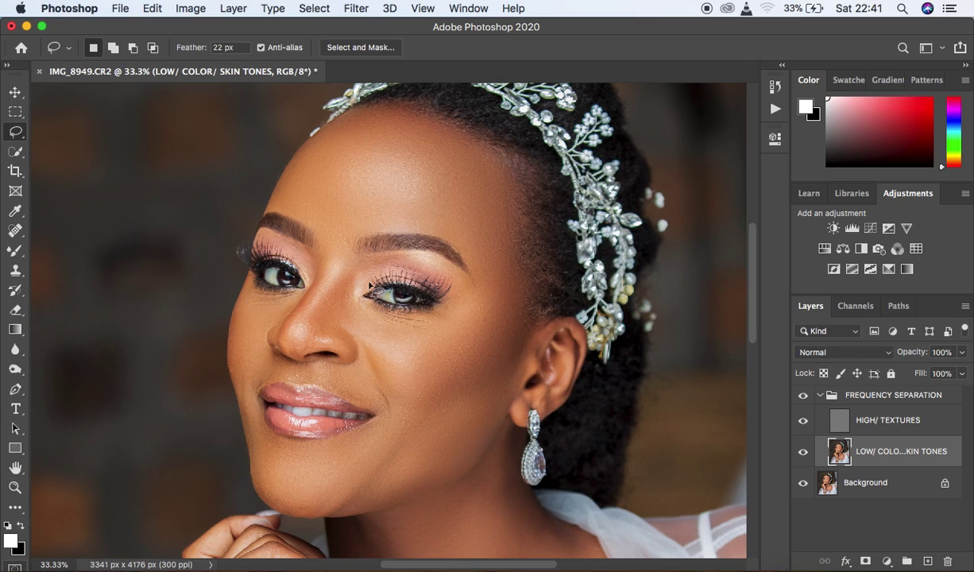
- Lasso the side of the nose bridge near the inner eye corner, reapply the Gaussian Blur and deselect
{"action": "mouse_move", "coordinate": [358, 263]}
{"action": "left_mouse_down"}
{"action": "mouse_move", "coordinate": [333, 282]}
{"action": "mouse_move", "coordinate": [306, 338]}
{"action": "mouse_move", "coordinate": [340, 342]}
{"action": "mouse_move", "coordinate": [352, 330]}
{"action": "mouse_move", "coordinate": [347, 306]}
{"action": "mouse_move", "coordinate": [360, 276]}
{"action": "left_mouse_up"}
{"action": "right_click", "coordinate": [340, 302]}
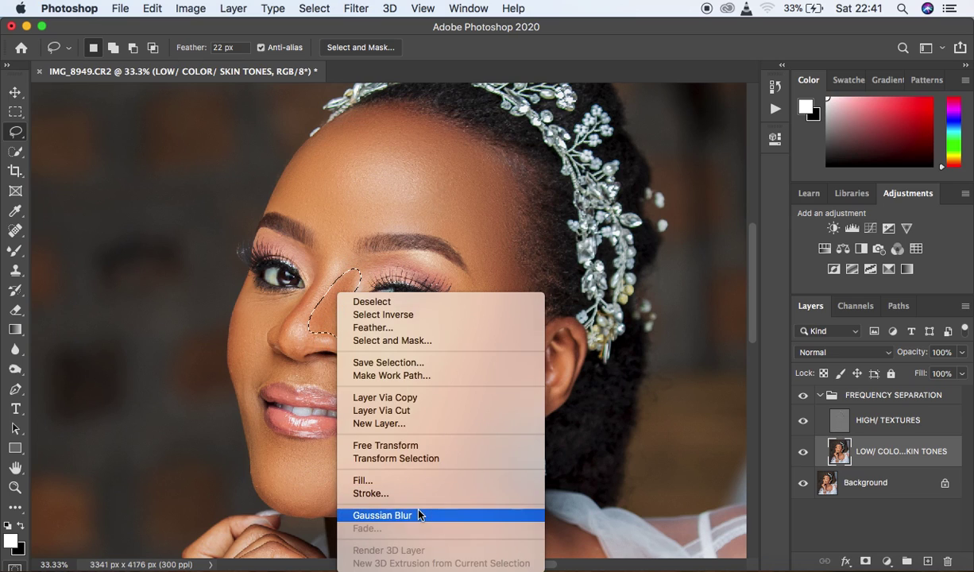
{"action": "left_click", "coordinate": [382, 515]}
{"action": "key", "text": "ctrl+d"}
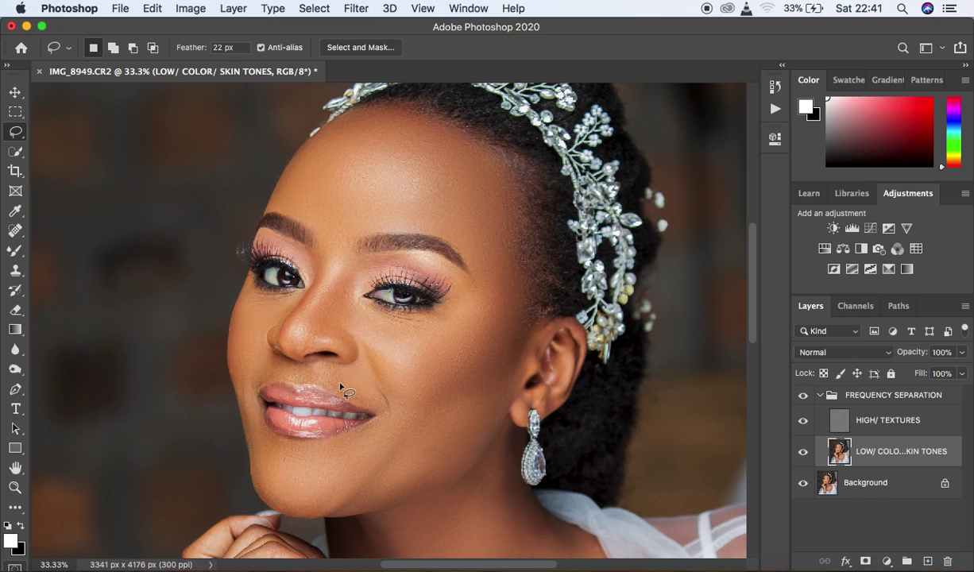
- Lasso the skin between the nostril and the mouth corner, reapply the Gaussian Blur and clear the selection
{"action": "mouse_move", "coordinate": [324, 367]}
{"action": "left_mouse_down"}
{"action": "mouse_move", "coordinate": [319, 359]}
{"action": "mouse_move", "coordinate": [368, 363]}
{"action": "mouse_move", "coordinate": [387, 401]}
{"action": "mouse_move", "coordinate": [375, 406]}
{"action": "mouse_move", "coordinate": [300, 371]}
{"action": "left_mouse_up"}
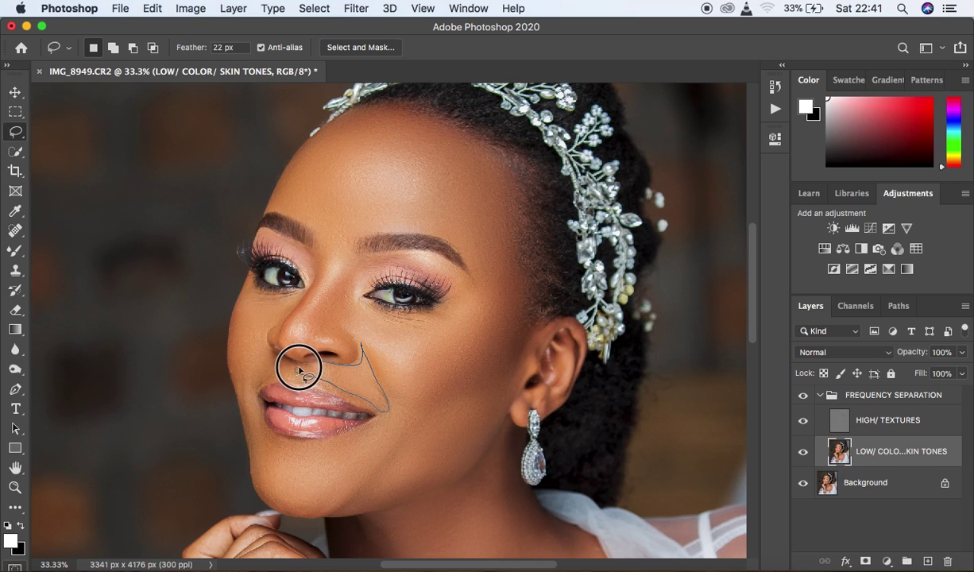
{"action": "right_click", "coordinate": [354, 378]}
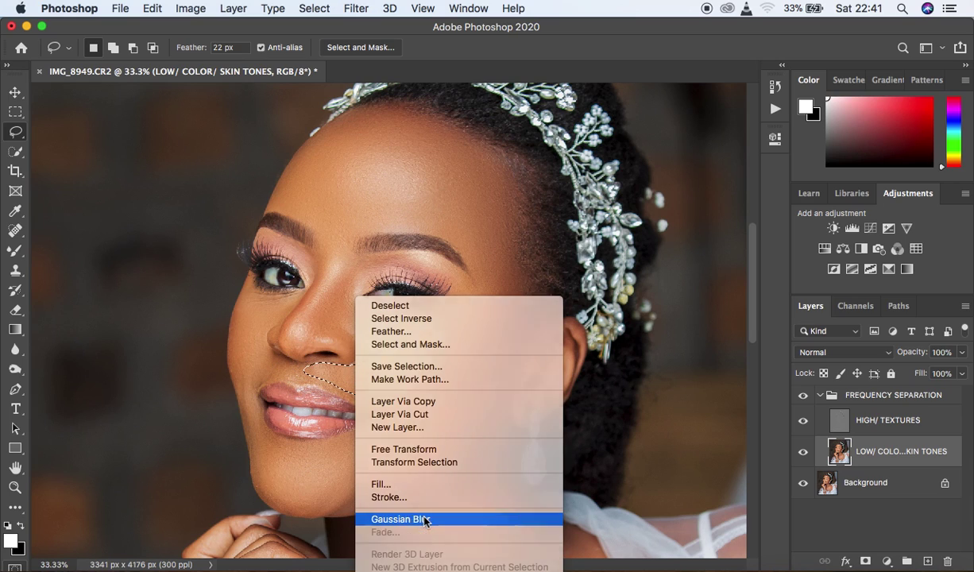
{"action": "left_click", "coordinate": [423, 519]}
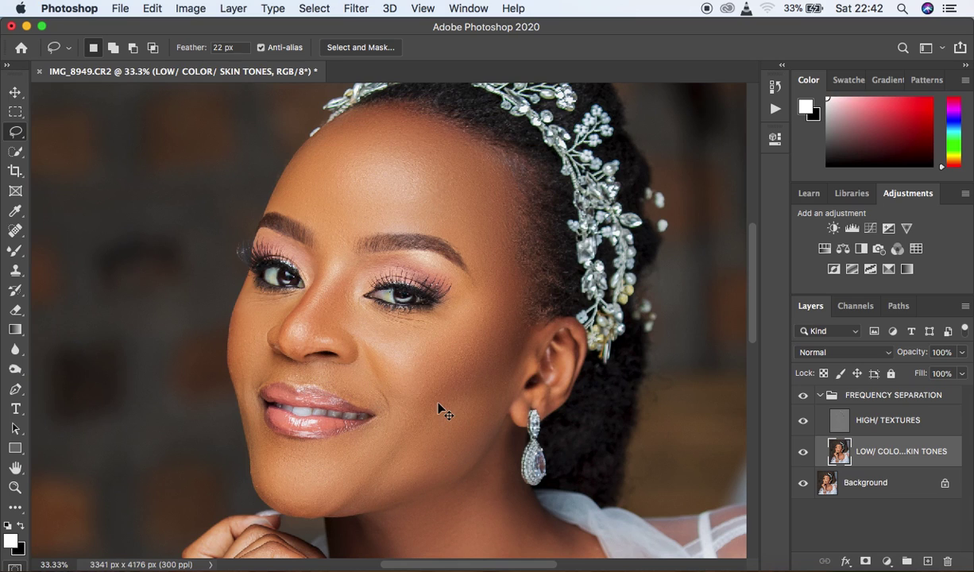
- Compare the portrait before and after retouching by repeatedly hiding and showing the FREQUENCY SEPARATION group
{"action": "key", "text": "super+minus"}
{"action": "key", "text": "super+minus"}
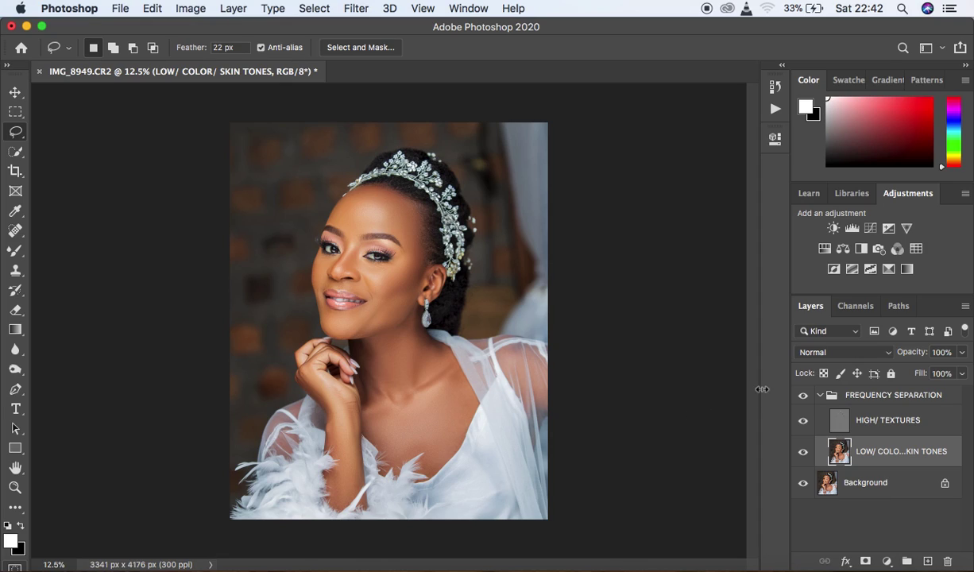
{"action": "left_click", "coordinate": [804, 396]}
{"action": "left_click", "coordinate": [804, 396]}
{"action": "key", "text": "super+plus"}
{"action": "key", "text": "super+plus"}
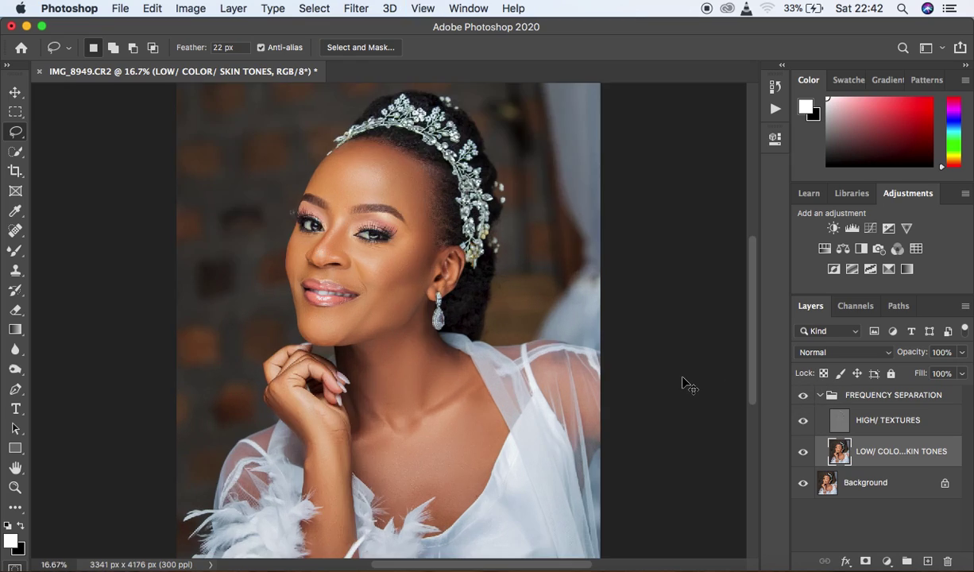
{"action": "key", "text": "super+plus"}
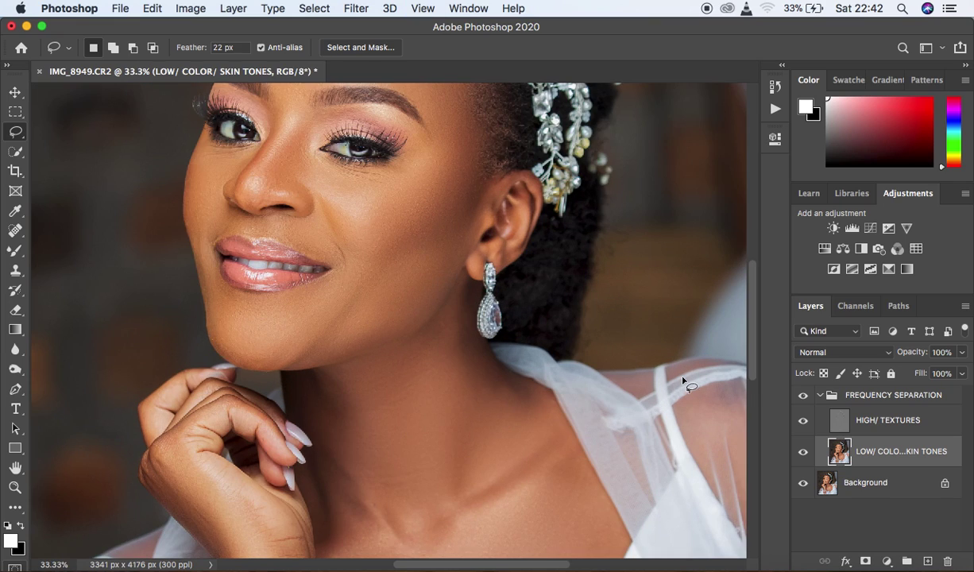
{"action": "left_click", "coordinate": [801, 395]}
{"action": "left_click", "coordinate": [801, 395]}
{"action": "left_click", "coordinate": [800, 395]}
{"action": "left_click", "coordinate": [801, 396]}
{"action": "left_click", "coordinate": [801, 395]}
{"action": "left_click", "coordinate": [801, 395]}
- Lasso the skin just under the eye nearer the ear, reapply the Gaussian Blur and clear the selection
{"action": "mouse_move", "coordinate": [311, 151]}
{"action": "left_mouse_down"}
{"action": "mouse_move", "coordinate": [354, 192]}
{"action": "mouse_move", "coordinate": [408, 168]}
{"action": "mouse_move", "coordinate": [318, 159]}
{"action": "left_mouse_up"}
{"action": "right_click", "coordinate": [353, 176]}
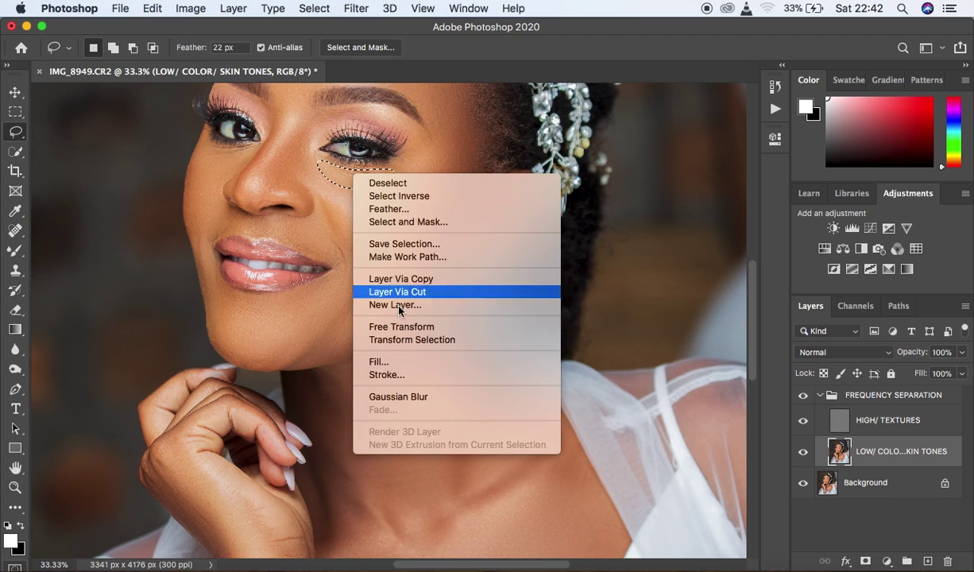
{"action": "key", "text": "Escape"}
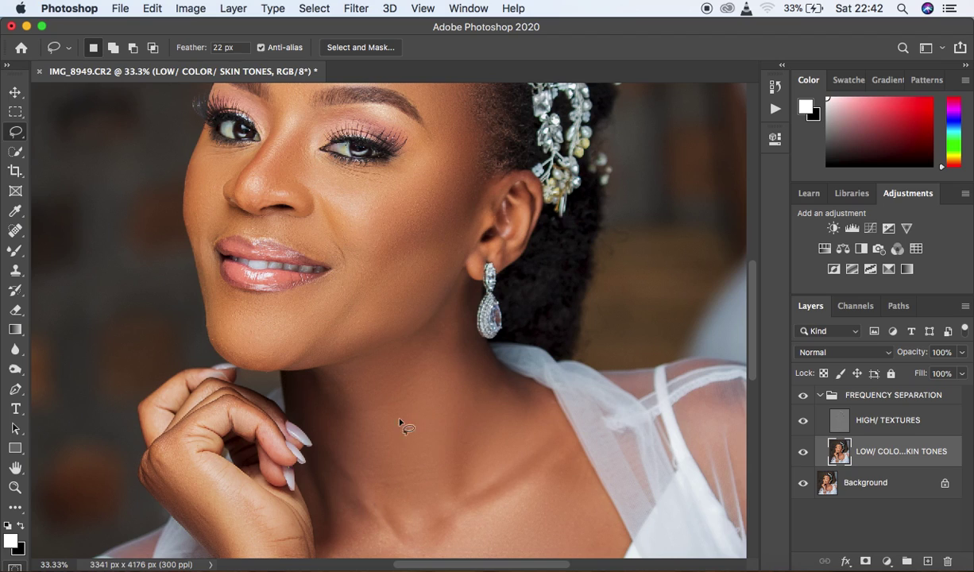
- Lasso the neck below the jaw, reapply the Gaussian Blur to it and clear the selection
{"action": "mouse_move", "coordinate": [316, 371]}
{"action": "left_mouse_down"}
{"action": "mouse_move", "coordinate": [349, 534]}
{"action": "mouse_move", "coordinate": [375, 500]}
{"action": "mouse_move", "coordinate": [374, 390]}
{"action": "mouse_move", "coordinate": [348, 365]}
{"action": "left_mouse_up"}
{"action": "right_click", "coordinate": [355, 403]}
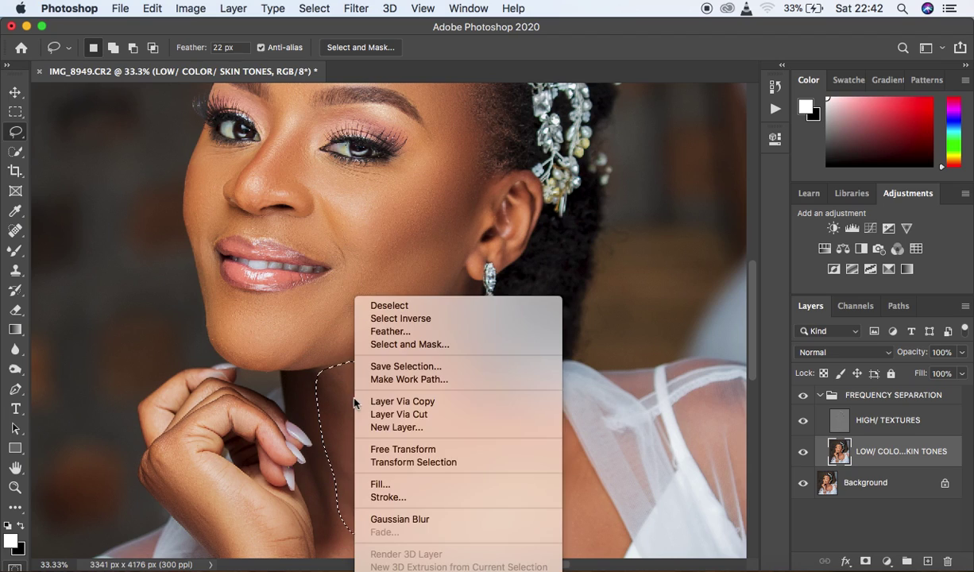
{"action": "left_click", "coordinate": [400, 518]}
{"action": "left_click", "coordinate": [467, 490]}
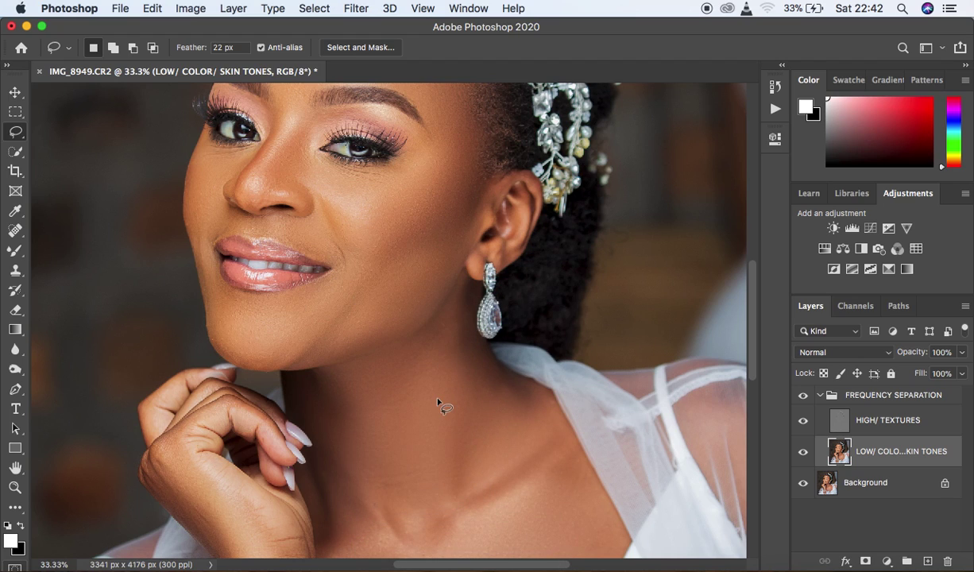
- Collapse the FREQUENCY SEPARATION group and make it the active layer
{"action": "key", "text": "super+minus"}
{"action": "key", "text": "super+minus"}
{"action": "key", "text": "super+minus"}
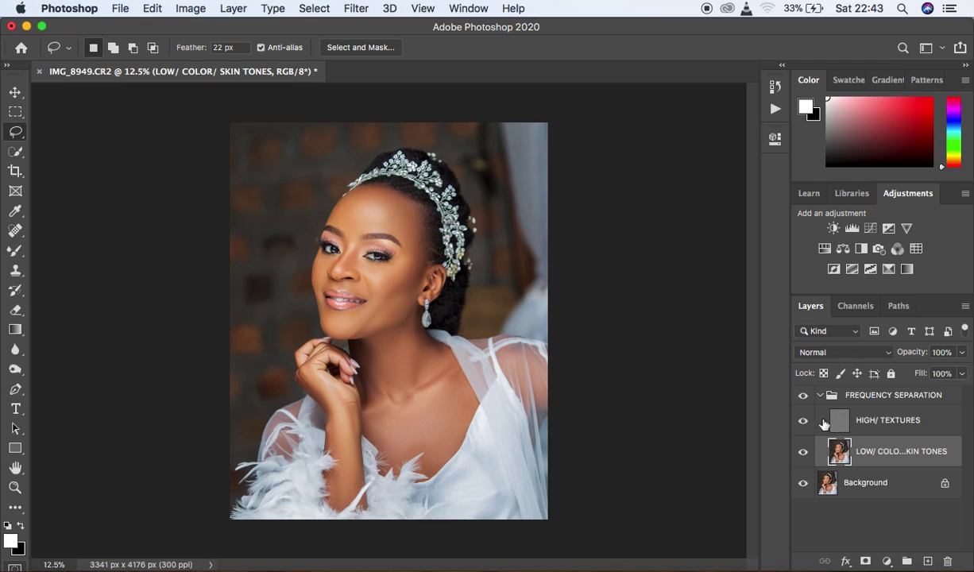
{"action": "left_click", "coordinate": [820, 395]}
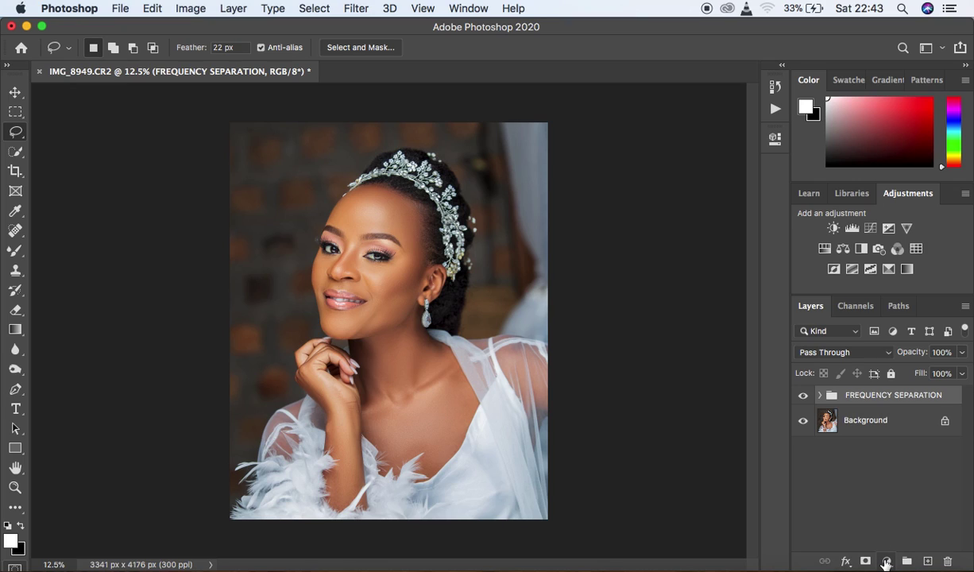
- Add a Curves adjustment layer above the FREQUENCY SEPARATION group and raise the RGB curve's midpoint to brighten the image
{"action": "left_click", "coordinate": [886, 561]}
{"action": "left_click", "coordinate": [878, 345]}
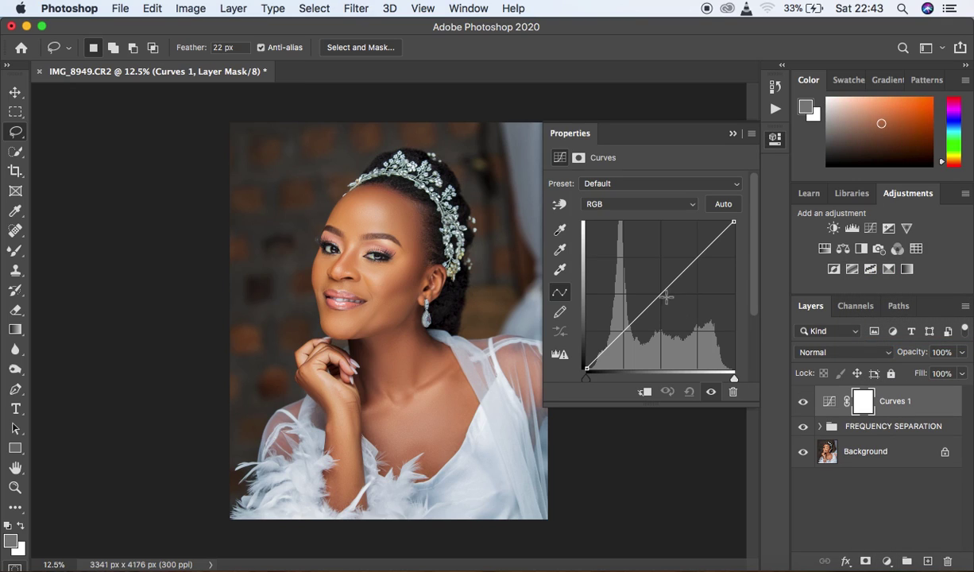
{"action": "left_click_drag", "start_coordinate": [660, 294], "coordinate": [648, 290]}
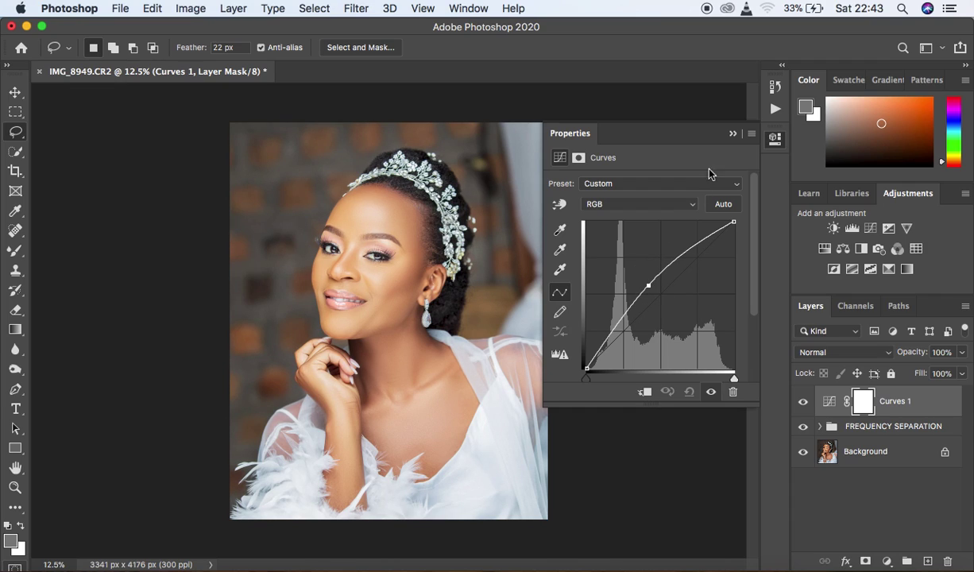
{"action": "left_click", "coordinate": [733, 134]}
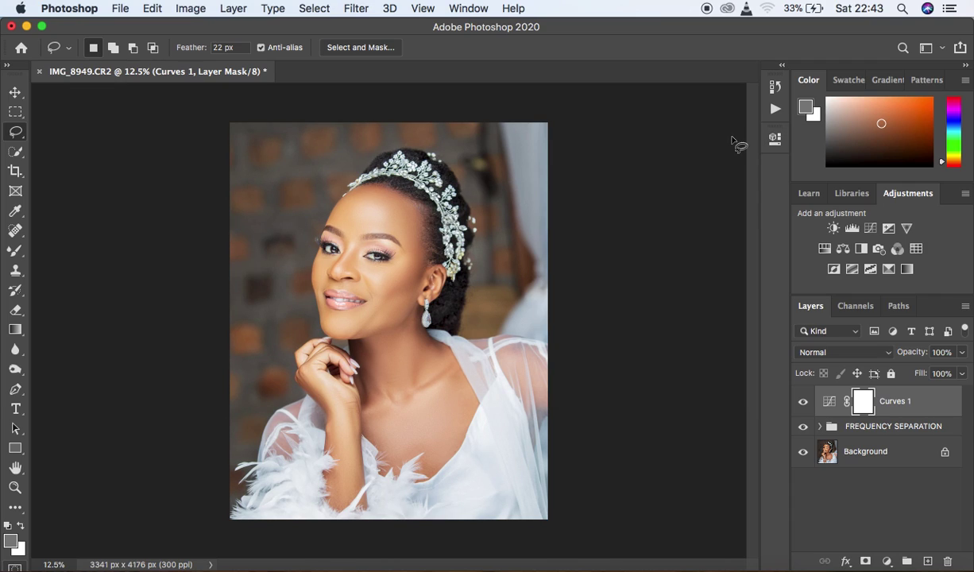
- Invert the brightening Curves layer's mask to black and rename the layer dodge
{"action": "left_click", "coordinate": [863, 399]}
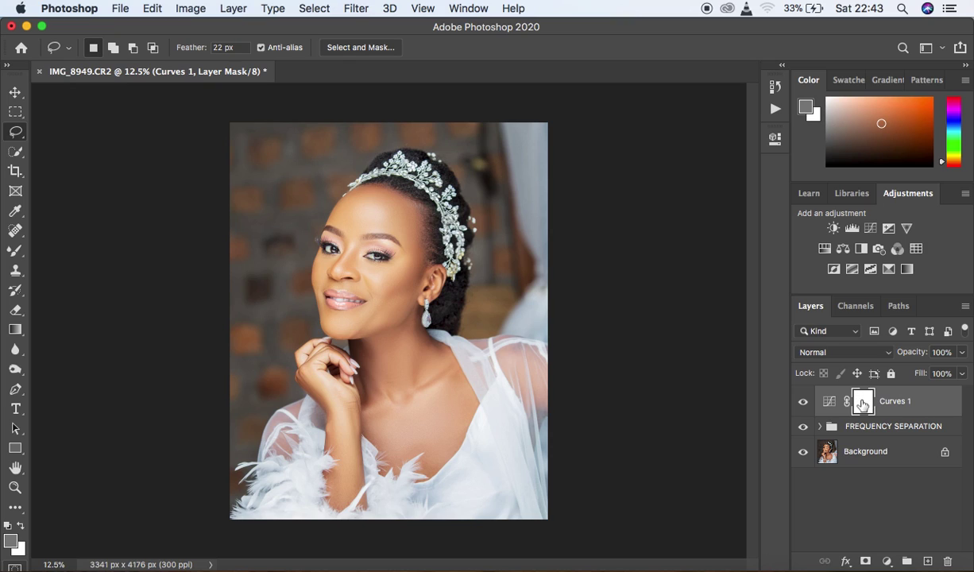
{"action": "key", "text": "super+i"}
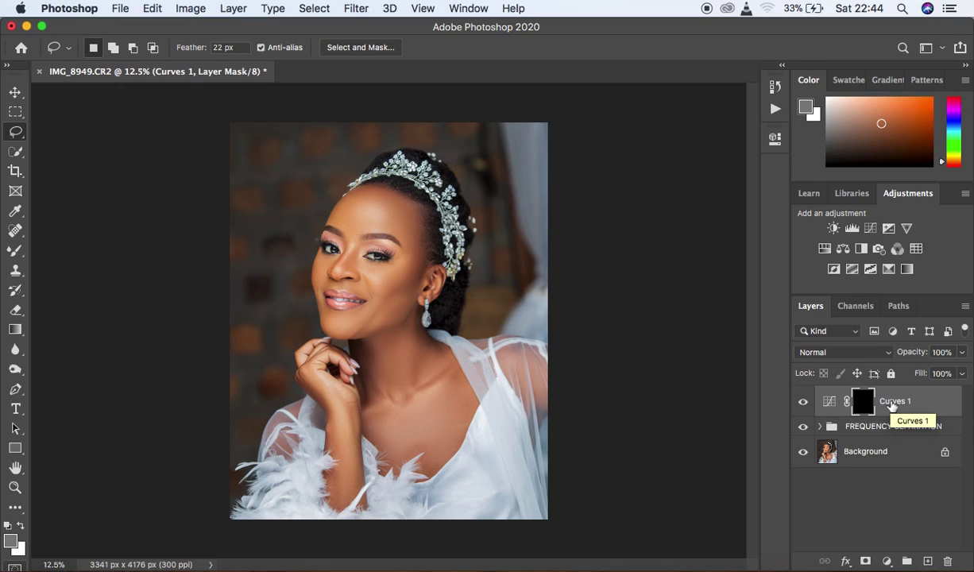
{"action": "double_click", "coordinate": [892, 403]}
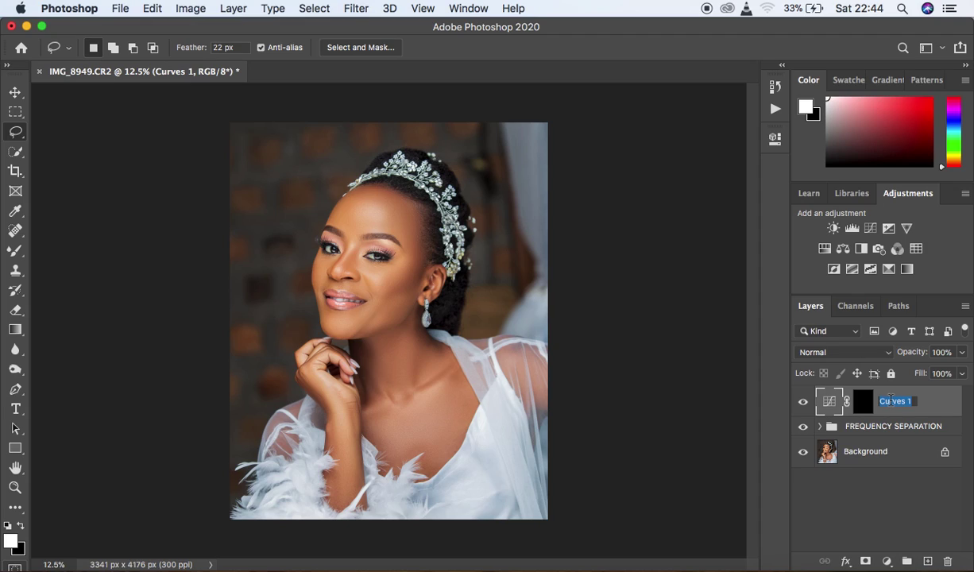
{"action": "type", "text": "dodge"}
{"action": "key", "text": "Return"}
- Add another Curves adjustment layer above dodge and pull the RGB curve's midpoint down to darken the image
{"action": "left_click", "coordinate": [888, 560]}
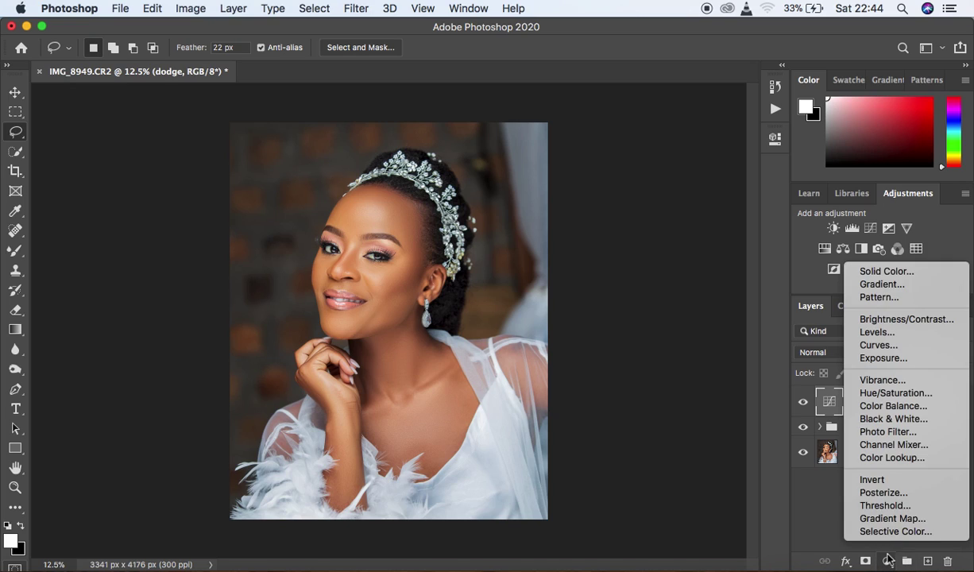
{"action": "left_click", "coordinate": [878, 345]}
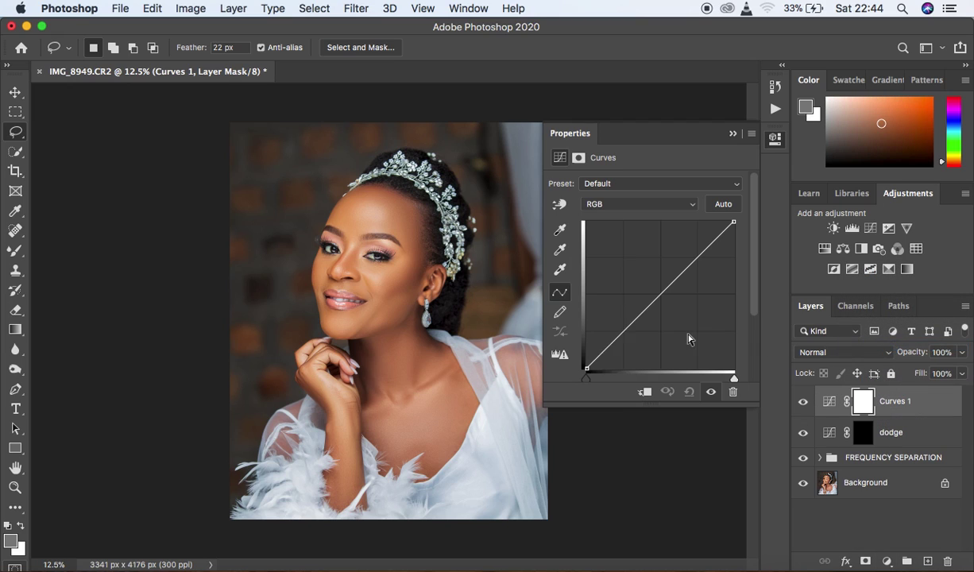
{"action": "left_click", "coordinate": [660, 298]}
{"action": "left_click_drag", "start_coordinate": [661, 299], "coordinate": [685, 312]}
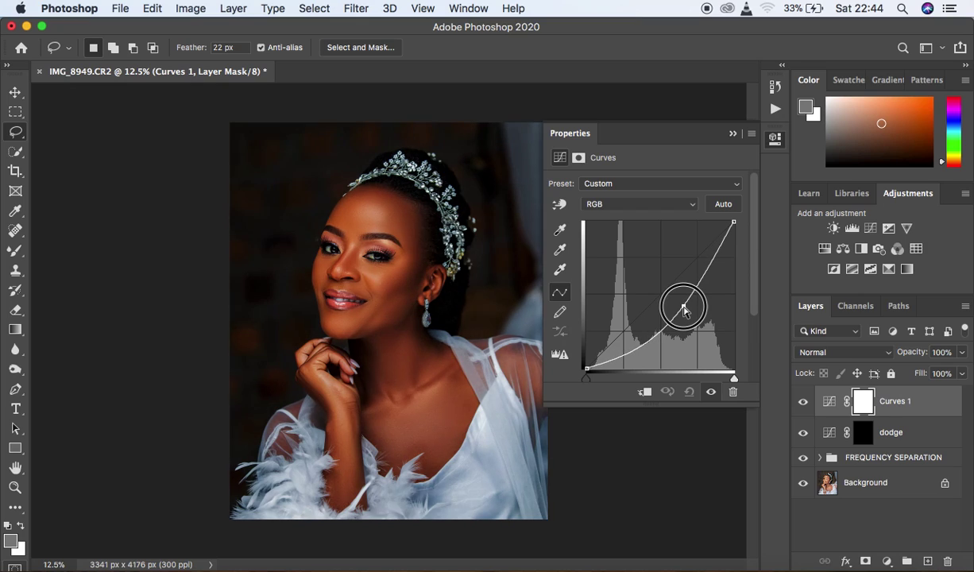
{"action": "left_click", "coordinate": [733, 133]}
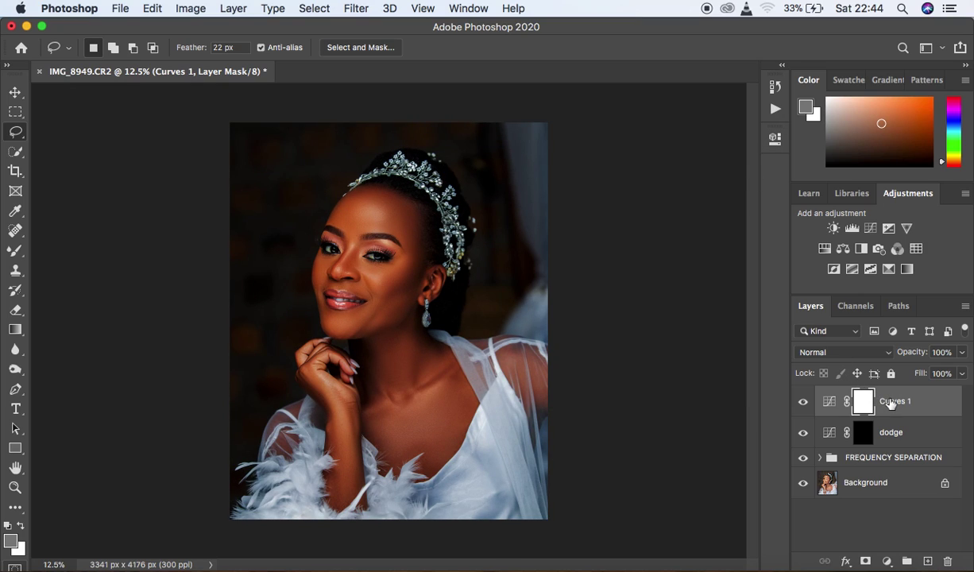
- Rename the darkening Curves layer burn and invert its mask to black
{"action": "double_click", "coordinate": [891, 400]}
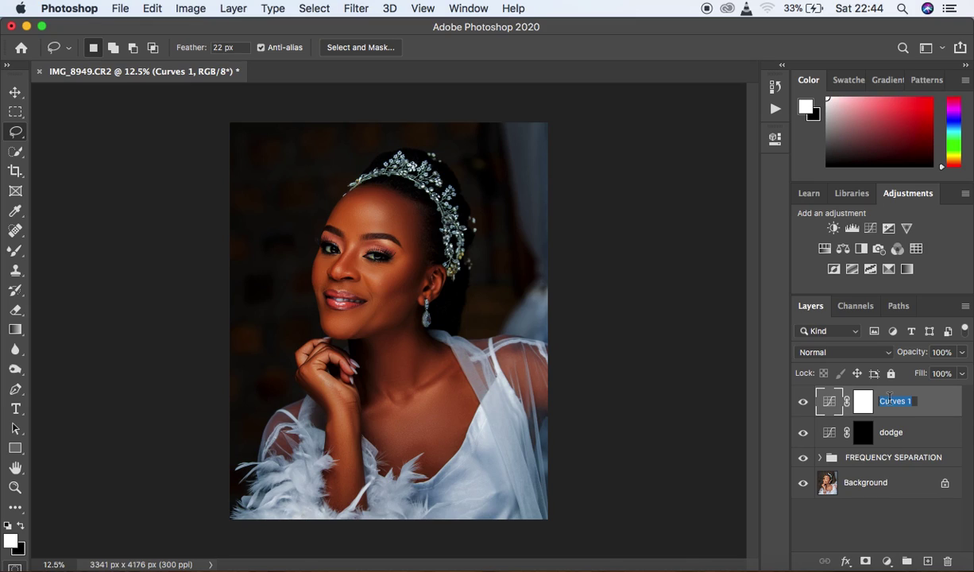
{"action": "type", "text": "burn"}
{"action": "key", "text": "Return"}
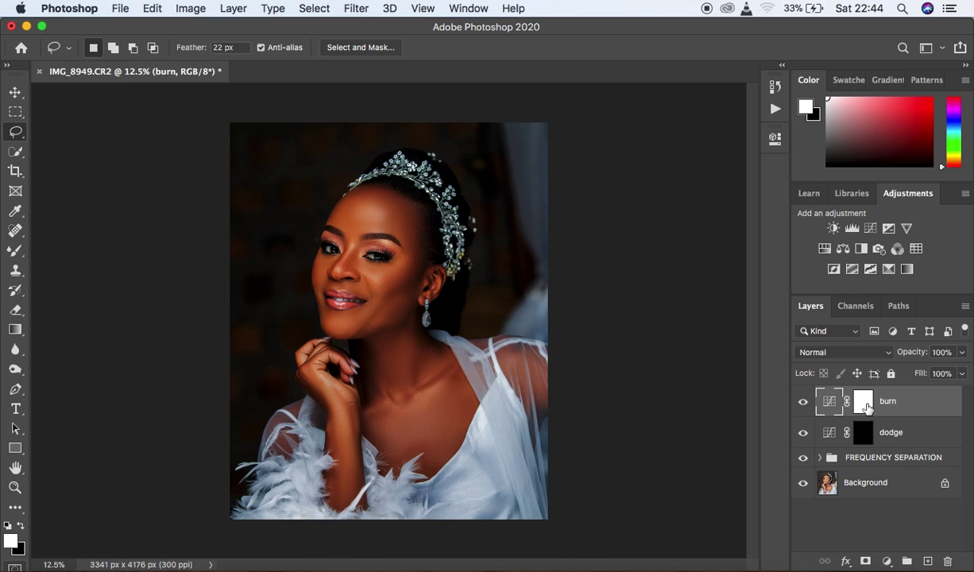
{"action": "left_click", "coordinate": [865, 404]}
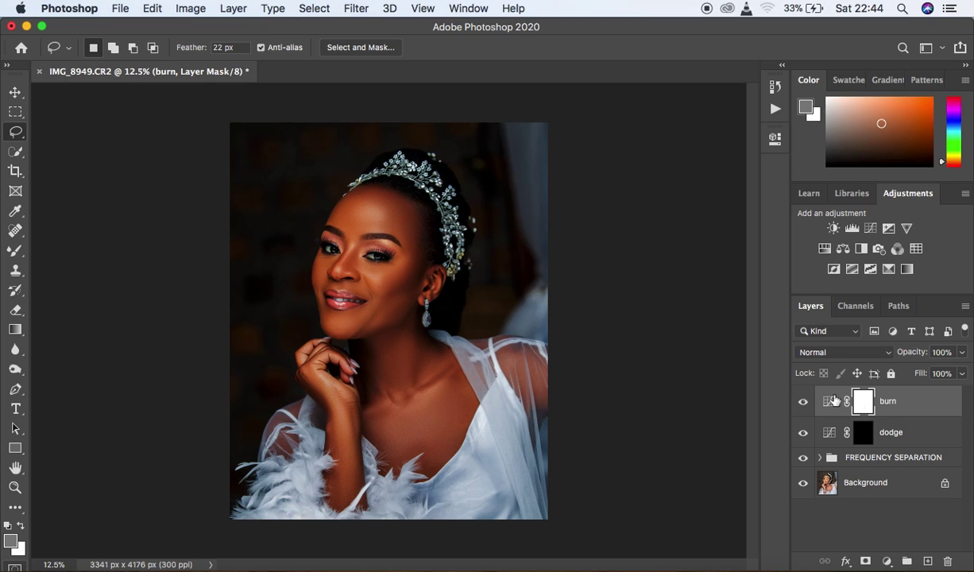
{"action": "key", "text": "super+i"}
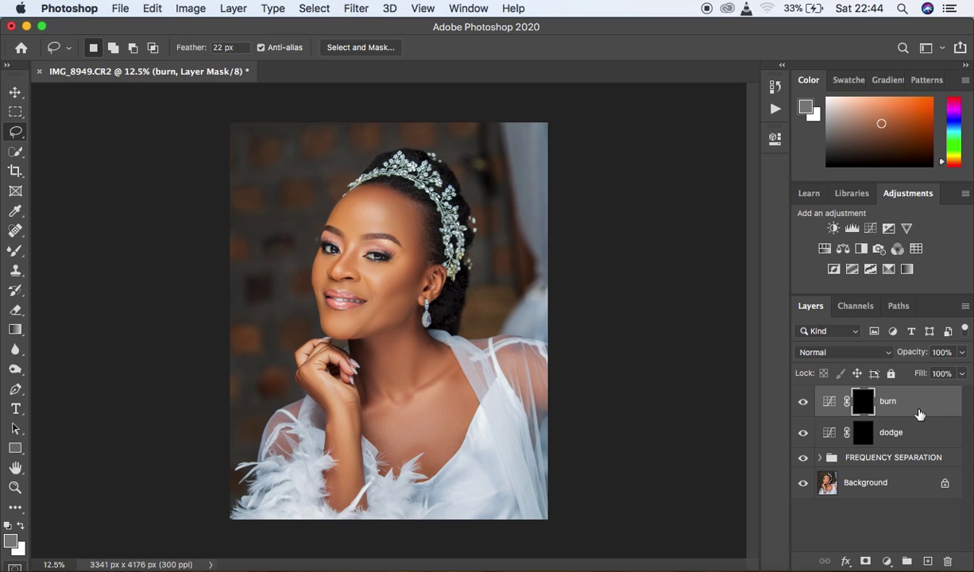
- Group the burn and dodge layers and name the group DODGE AND BURN
{"action": "left_click", "coordinate": [934, 433], "text": "shift"}
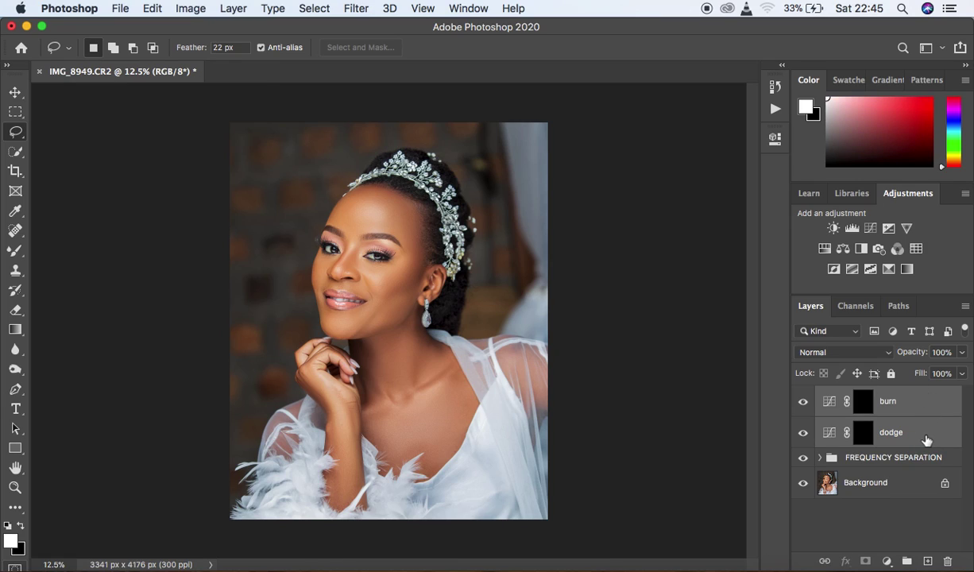
{"action": "key", "text": "super+g"}
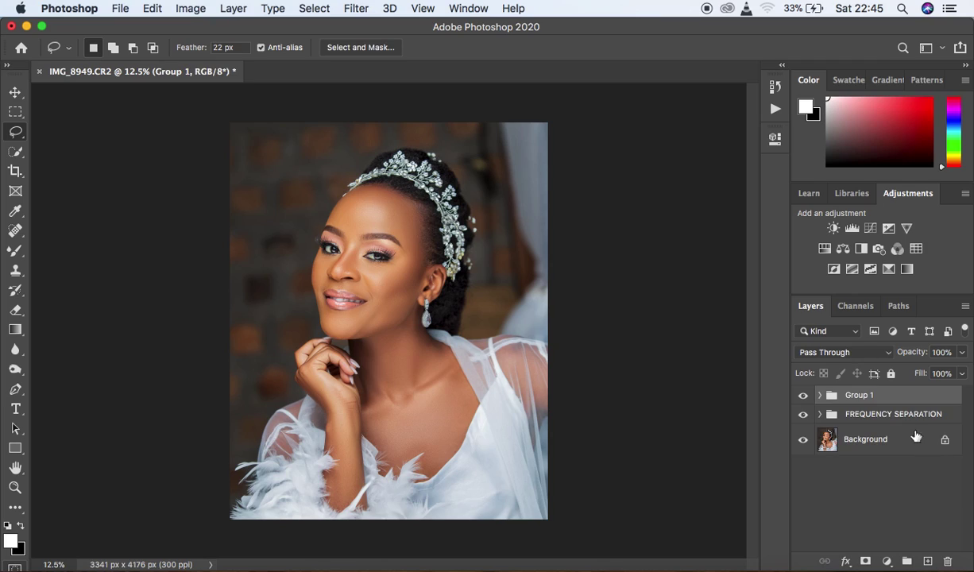
{"action": "double_click", "coordinate": [859, 395]}
{"action": "type", "text": "DODGE AN"}
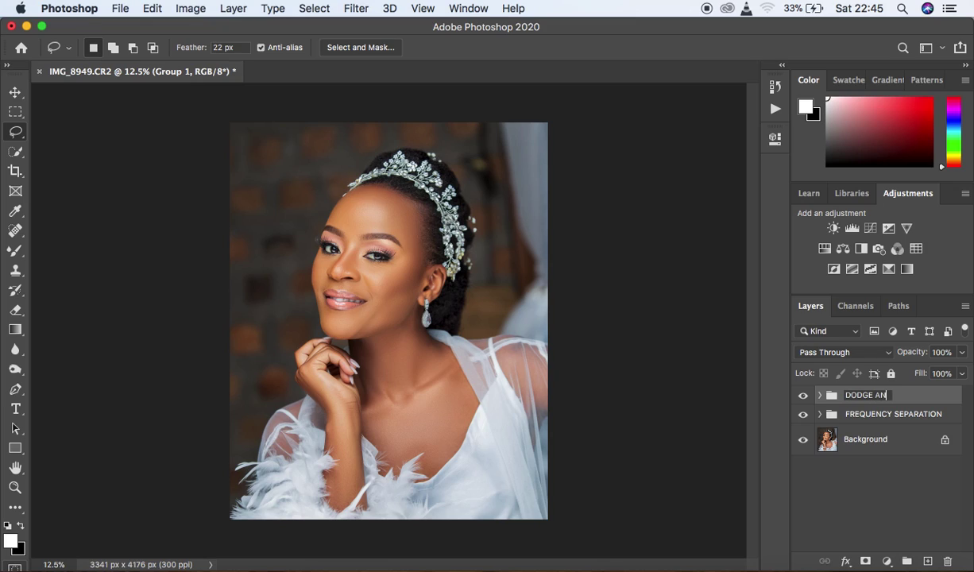
{"action": "type", "text": "D BURN"}
{"action": "key", "text": "Return"}
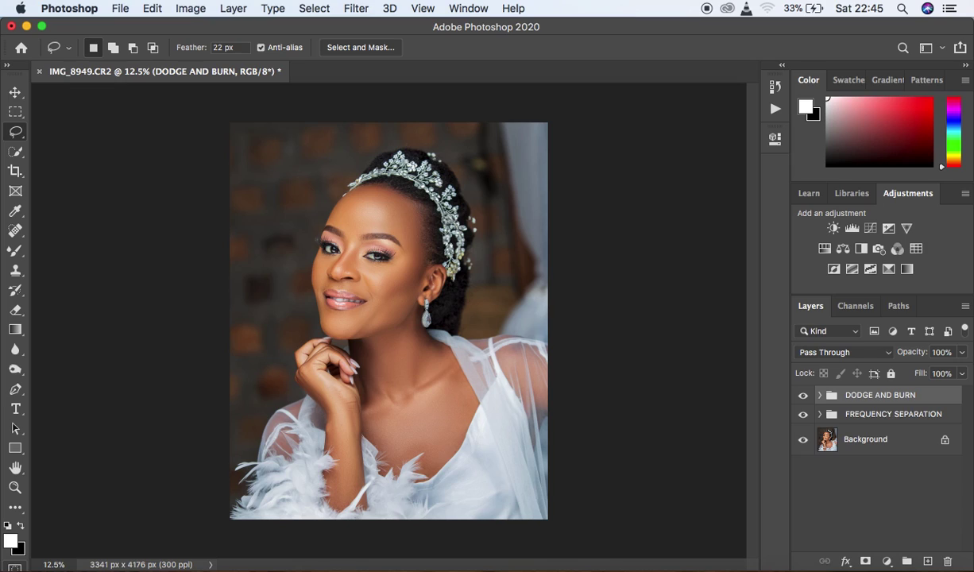
- Expand the DODGE AND BURN group, target the dodge layer's mask, and set the Brush tool to its softest hardness
{"action": "left_click", "coordinate": [820, 395]}
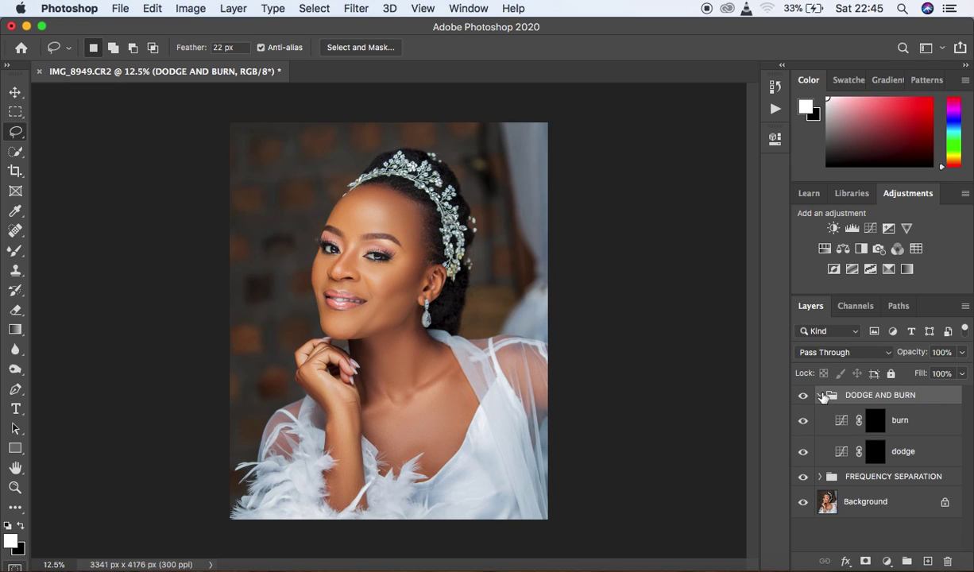
{"action": "left_click", "coordinate": [875, 451]}
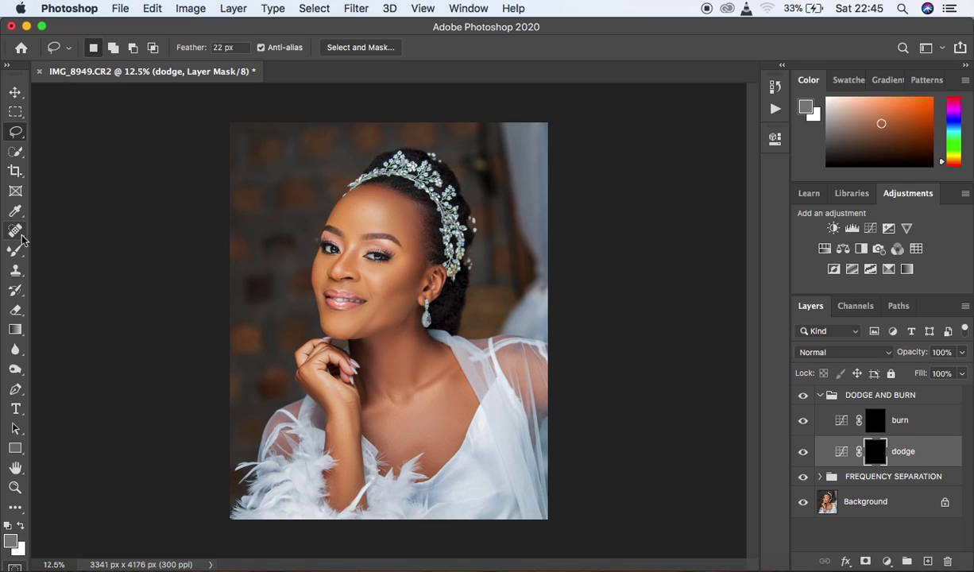
{"action": "left_click_drag", "start_coordinate": [18, 253], "coordinate": [55, 255]}
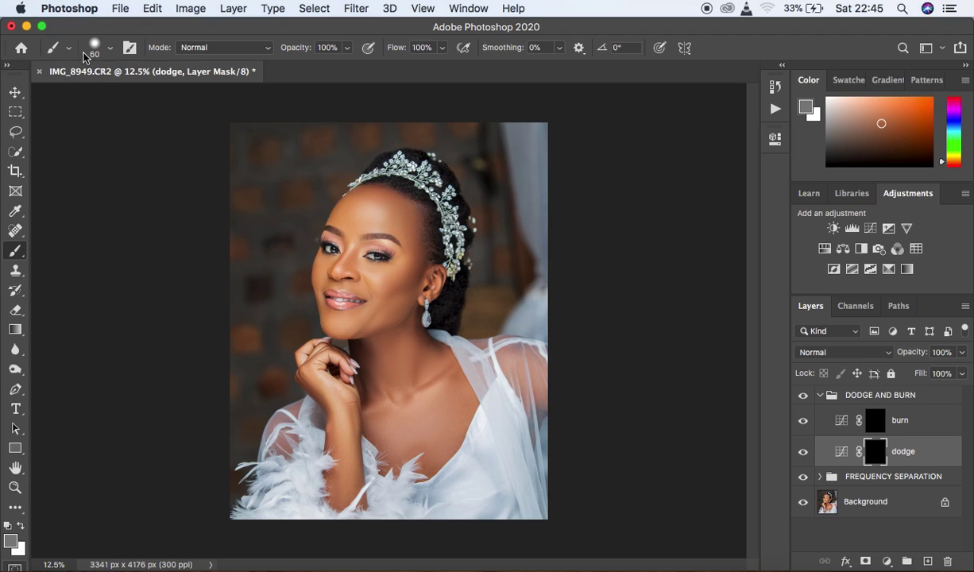
{"action": "left_click", "coordinate": [111, 52]}
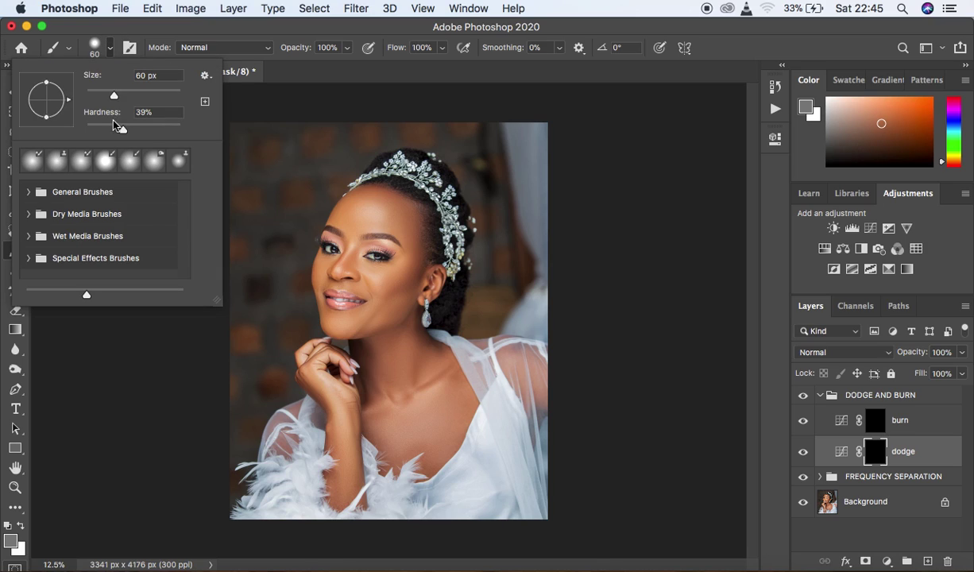
{"action": "left_click_drag", "start_coordinate": [124, 130], "coordinate": [78, 127]}
{"action": "left_click", "coordinate": [279, 118]}
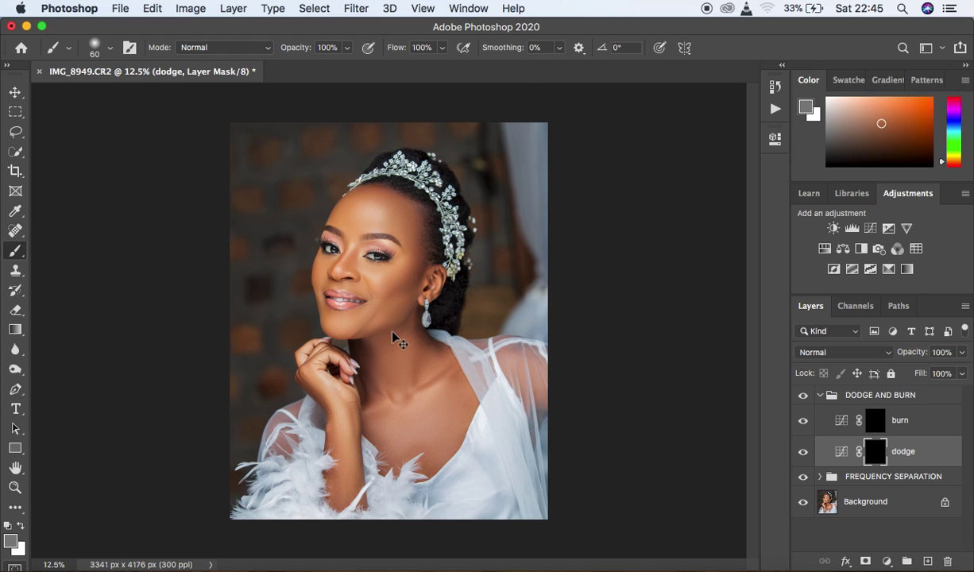
- Paint white highlight strokes with a 40 px brush on the dodge mask over the cheek under the eye, forehead, nose and chin
{"action": "key", "text": "super+equal"}
{"action": "key", "text": "super+equal"}
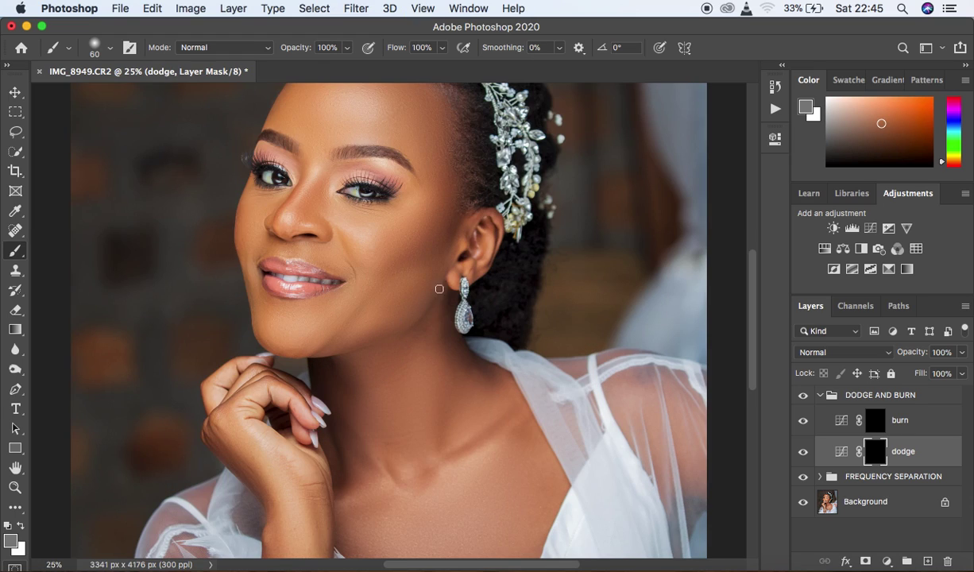
{"action": "left_click_drag", "start_coordinate": [435, 290], "coordinate": [484, 369]}
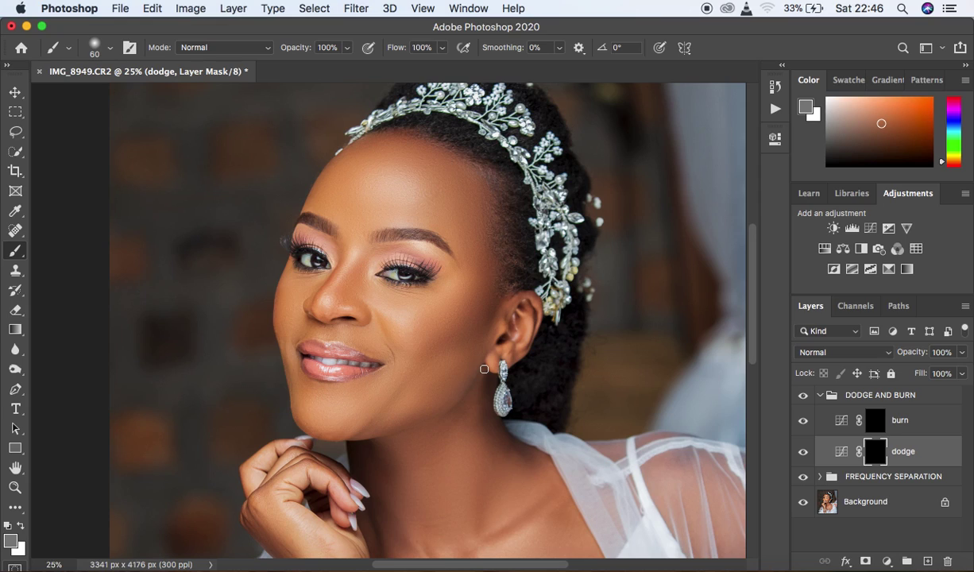
{"action": "left_click", "coordinate": [9, 527]}
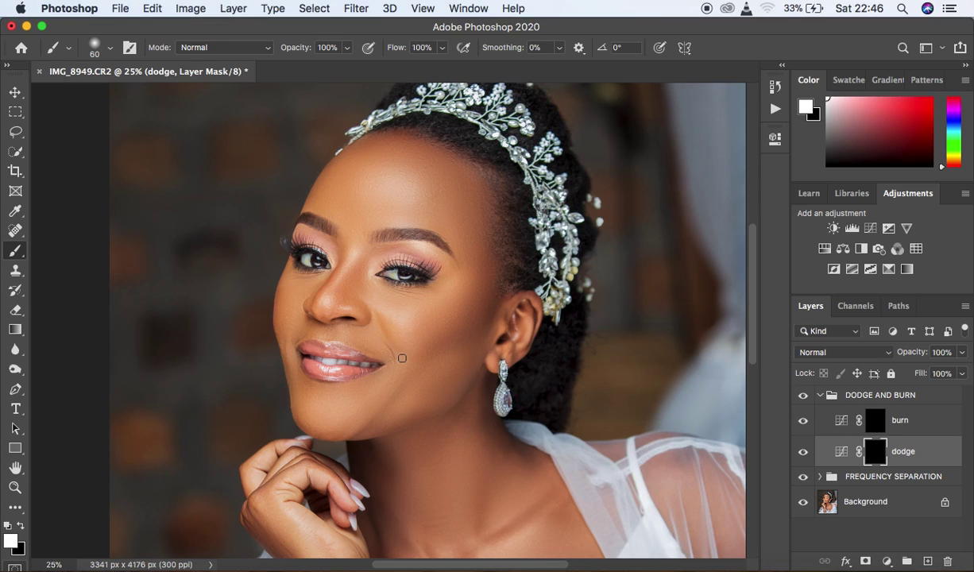
{"action": "key", "text": "bracketleft"}
{"action": "key", "text": "bracketleft"}
{"action": "left_click_drag", "start_coordinate": [406, 316], "coordinate": [437, 294]}
{"action": "left_click_drag", "start_coordinate": [385, 181], "coordinate": [416, 192]}
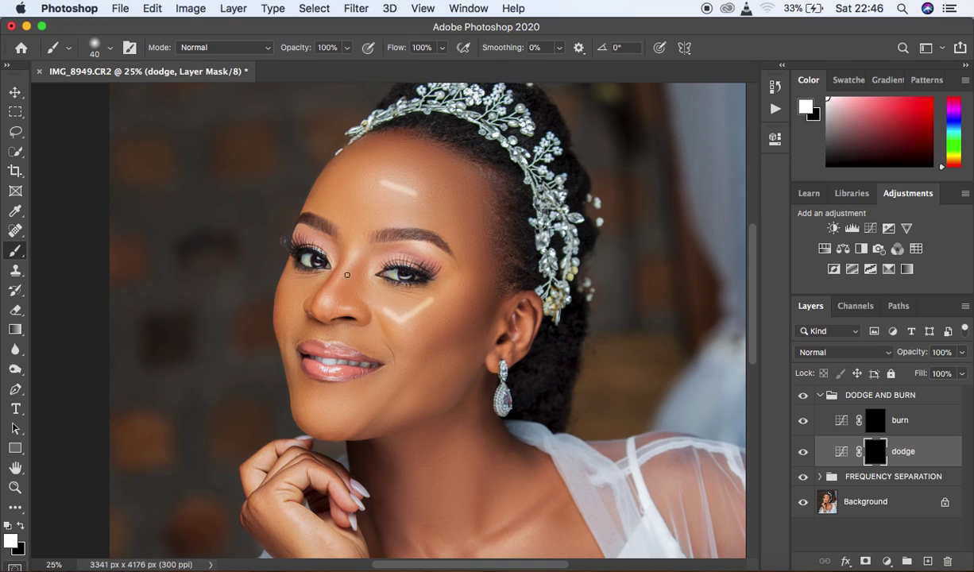
{"action": "mouse_move", "coordinate": [325, 300]}
{"action": "left_mouse_down"}
{"action": "mouse_move", "coordinate": [356, 261]}
{"action": "mouse_move", "coordinate": [357, 276]}
{"action": "left_mouse_up"}
{"action": "left_click_drag", "start_coordinate": [321, 408], "coordinate": [354, 410]}
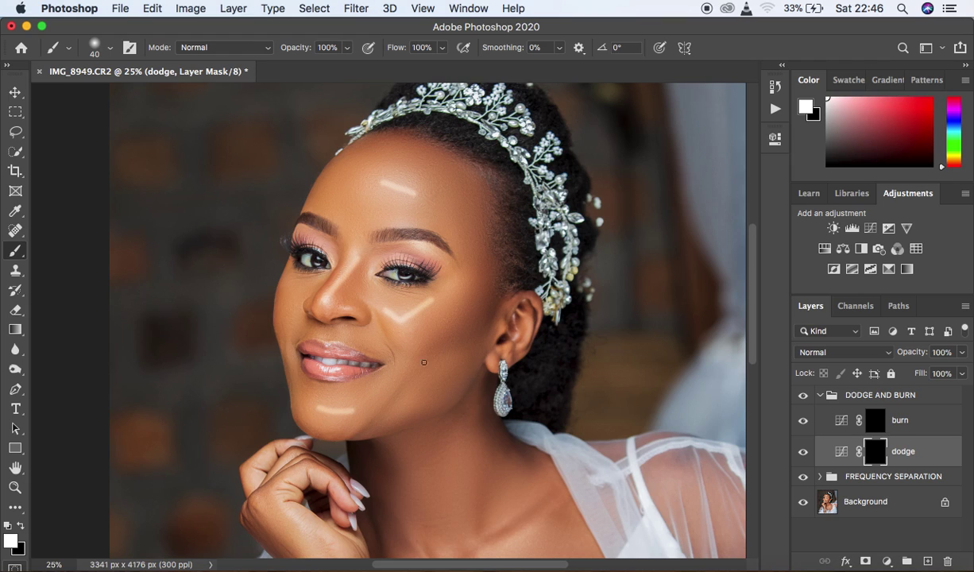
- Paint further white highlight strokes on the dodge mask along the collarbones, base of the neck, back of the hand and forearm
{"action": "left_click_drag", "start_coordinate": [755, 285], "coordinate": [755, 334]}
{"action": "mouse_move", "coordinate": [493, 415]}
{"action": "left_mouse_down"}
{"action": "mouse_move", "coordinate": [538, 388]}
{"action": "mouse_move", "coordinate": [513, 379]}
{"action": "left_mouse_up"}
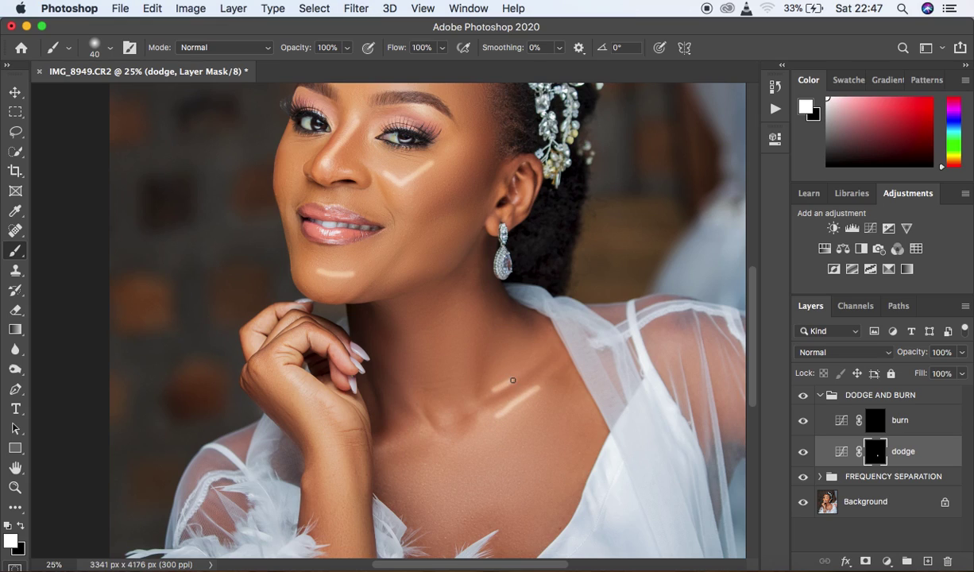
{"action": "left_click", "coordinate": [445, 418]}
{"action": "left_click_drag", "start_coordinate": [295, 389], "coordinate": [341, 476]}
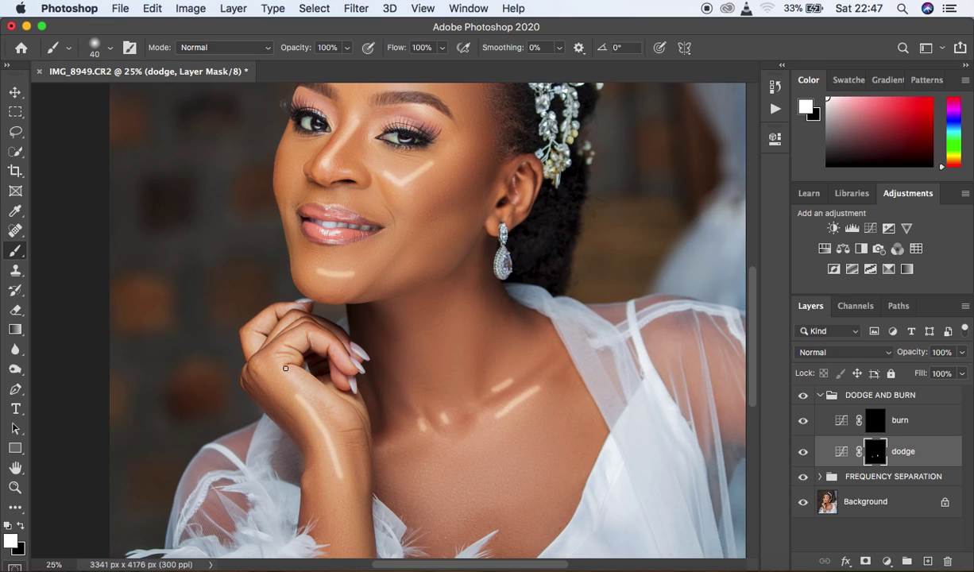
{"action": "left_click_drag", "start_coordinate": [302, 385], "coordinate": [331, 404]}
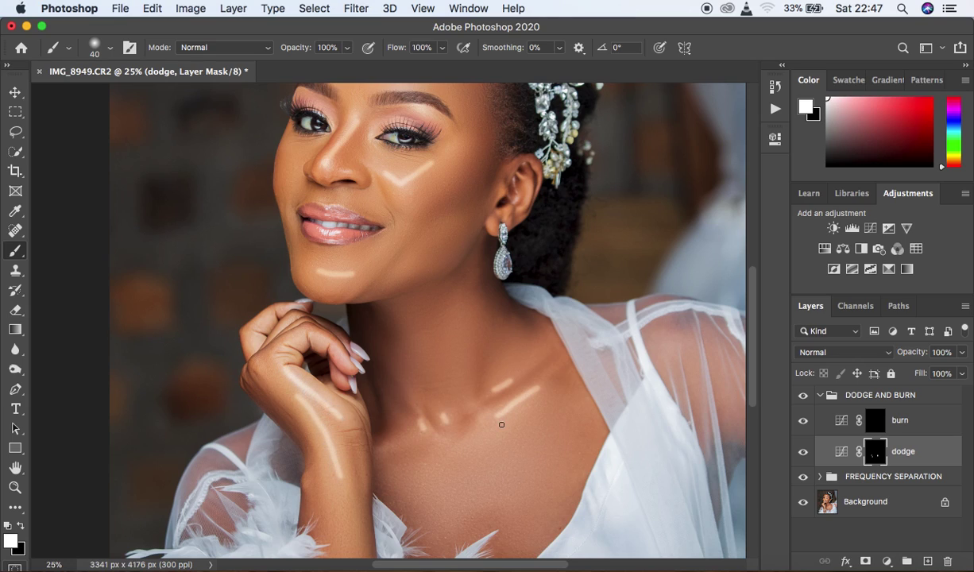
{"action": "key", "text": "super+minus"}
{"action": "key", "text": "super+minus"}
{"action": "key", "text": "super+equal"}
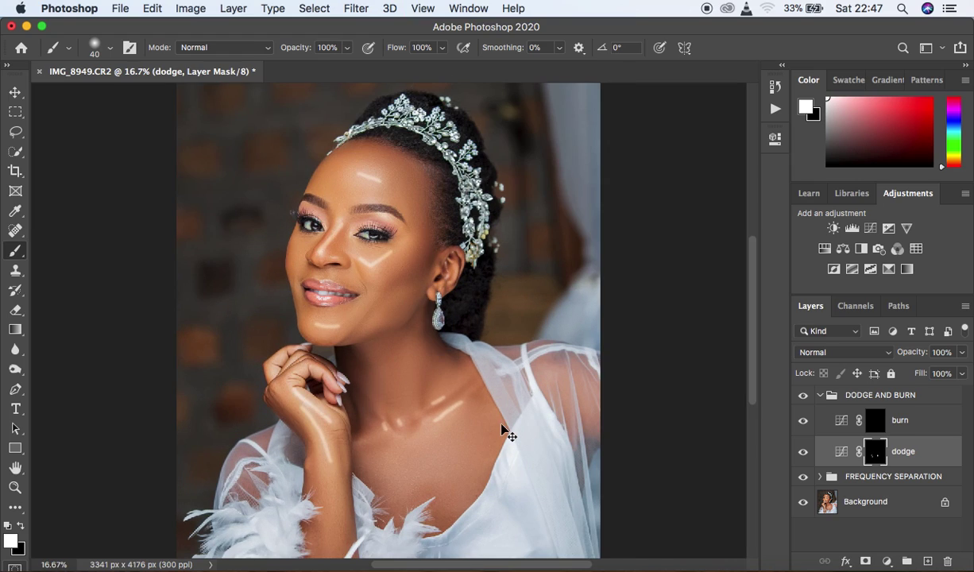
- Hide the FREQUENCY SEPARATION group and paint white on the burn mask below the cheekbone and along the nose, reducing the brush to 30 px
{"action": "left_click", "coordinate": [874, 419]}
{"action": "key", "text": "super+equal"}
{"action": "key", "text": "super+equal"}
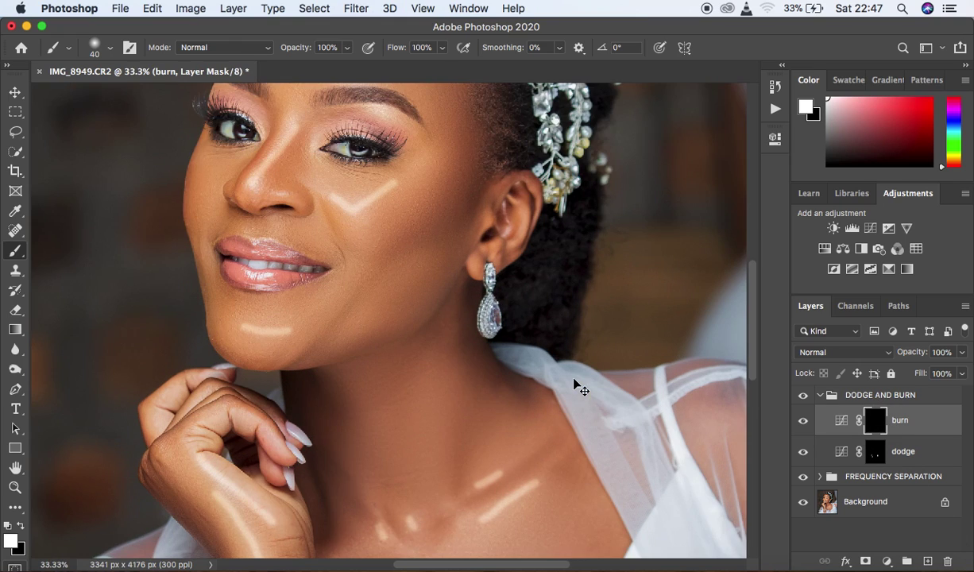
{"action": "scroll", "coordinate": [755, 349], "scroll_direction": "up", "scroll_amount": 3}
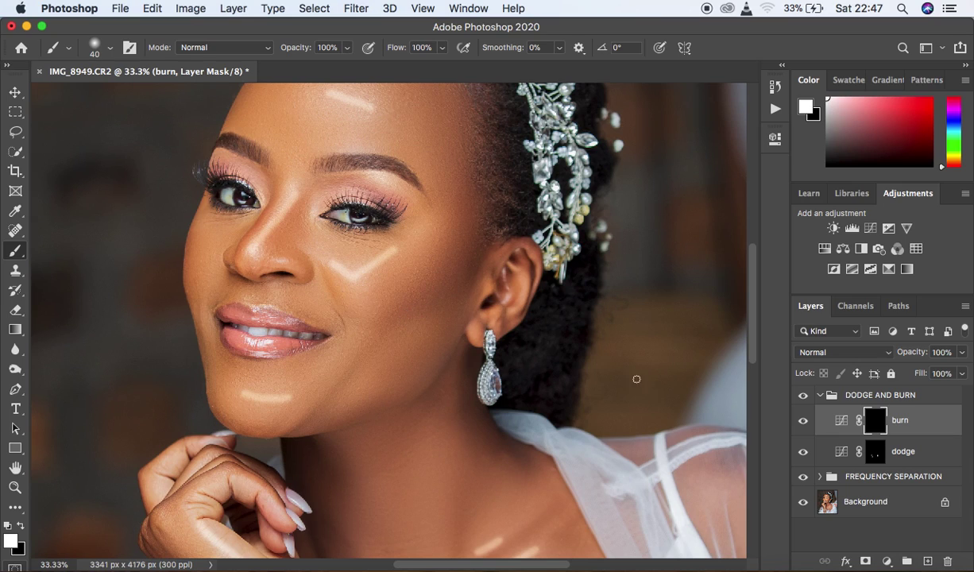
{"action": "left_click", "coordinate": [804, 479]}
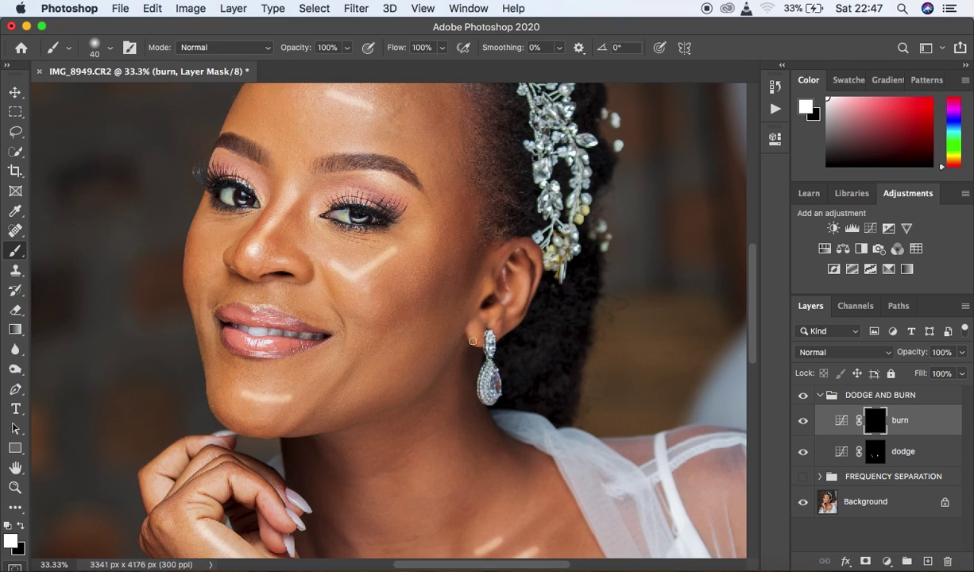
{"action": "left_click_drag", "start_coordinate": [406, 313], "coordinate": [470, 265]}
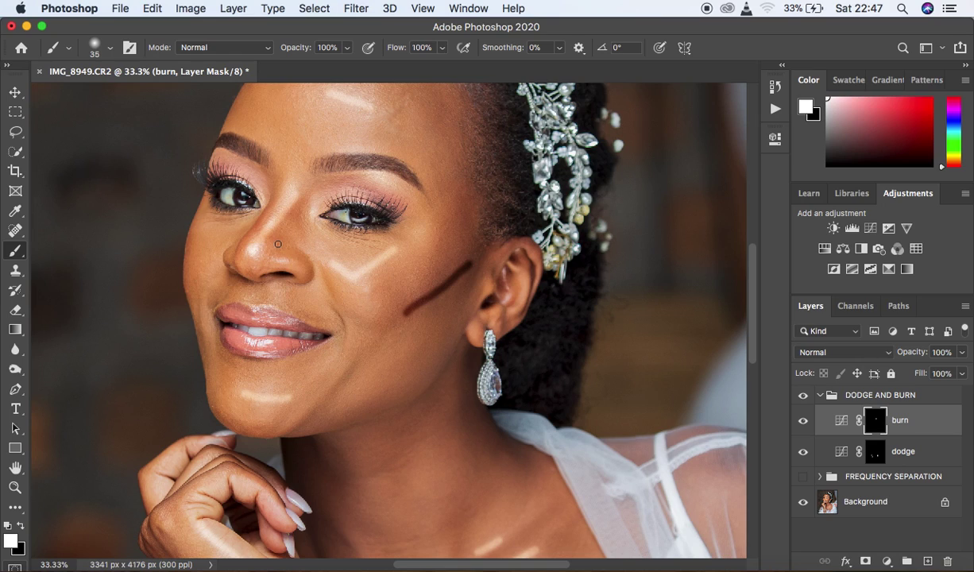
{"action": "mouse_move", "coordinate": [278, 244]}
{"action": "left_mouse_down"}
{"action": "mouse_move", "coordinate": [275, 232]}
{"action": "mouse_move", "coordinate": [300, 200]}
{"action": "left_mouse_up"}
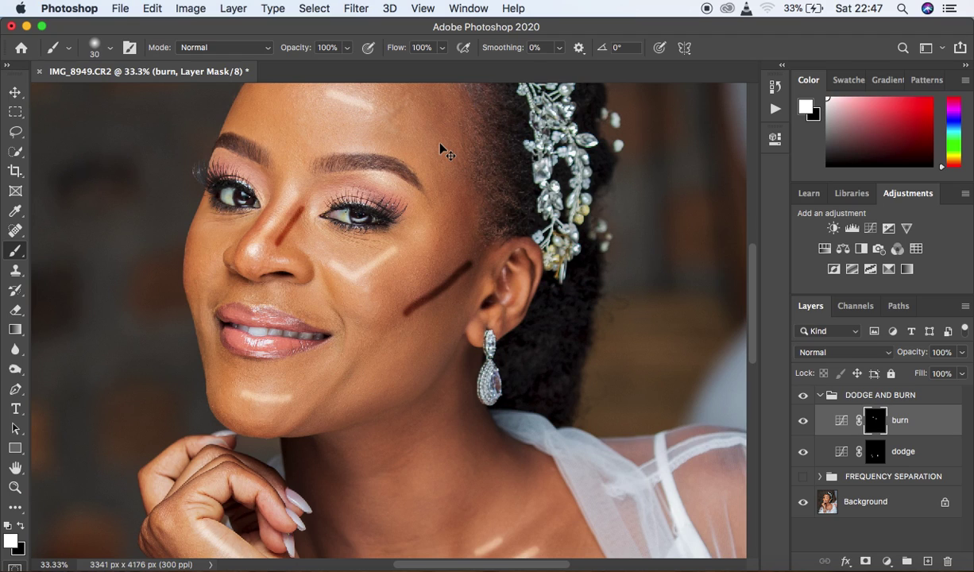
- Paint shadow strokes on the burn mask at both sides of the forehead and along the collarbone, and show the FREQUENCY SEPARATION group again
{"action": "key", "text": "super+minus"}
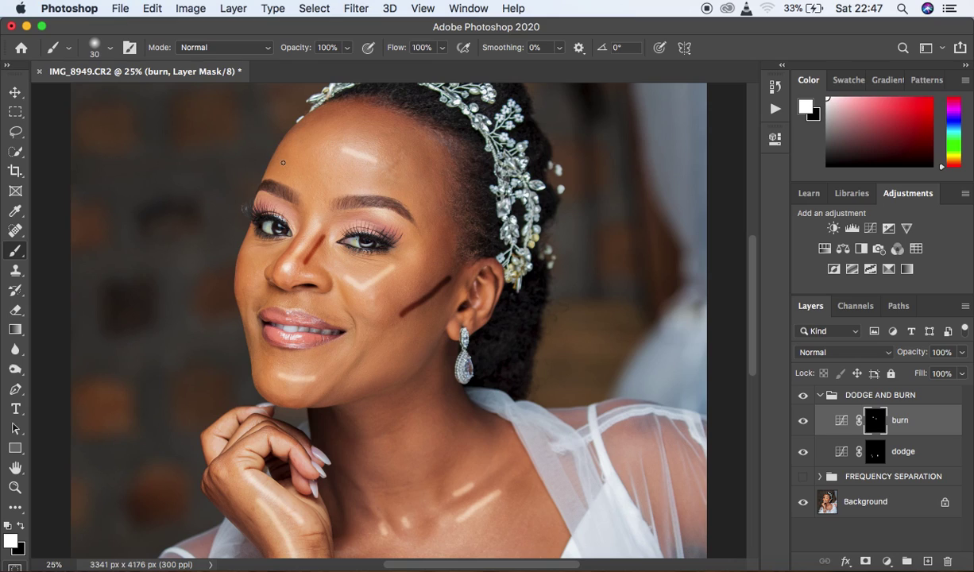
{"action": "left_click_drag", "start_coordinate": [283, 164], "coordinate": [301, 145]}
{"action": "left_click_drag", "start_coordinate": [426, 193], "coordinate": [438, 219]}
{"action": "left_click_drag", "start_coordinate": [752, 291], "coordinate": [757, 316]}
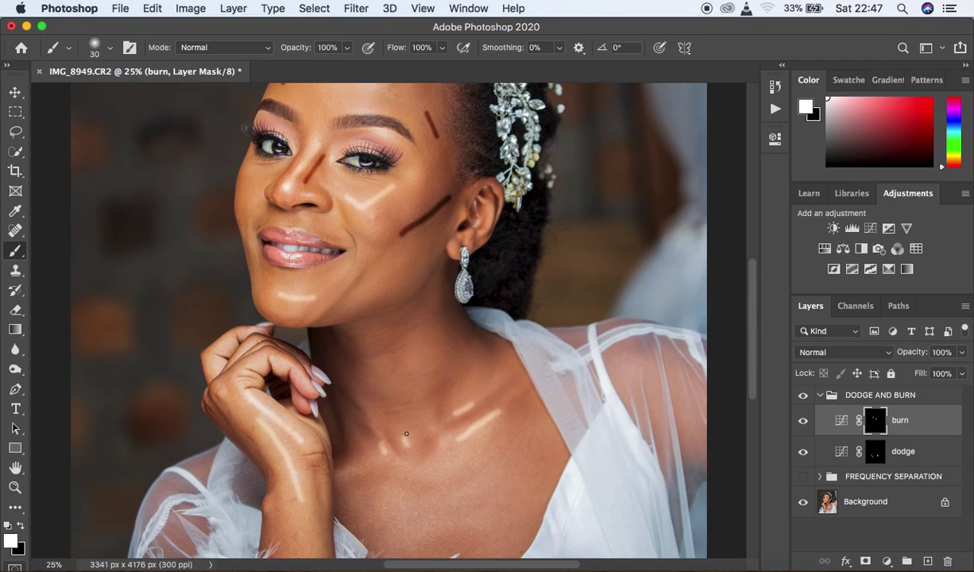
{"action": "left_click_drag", "start_coordinate": [457, 426], "coordinate": [495, 403]}
{"action": "key", "text": "super+minus"}
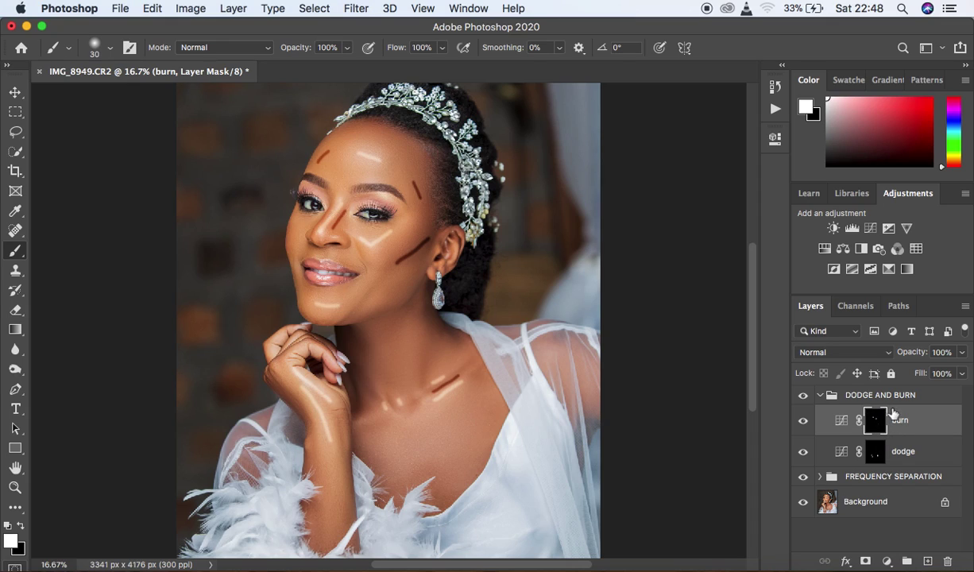
- Open the burn layer's mask properties and feather the mask to 75.9 px
{"action": "left_click", "coordinate": [447, 10]}
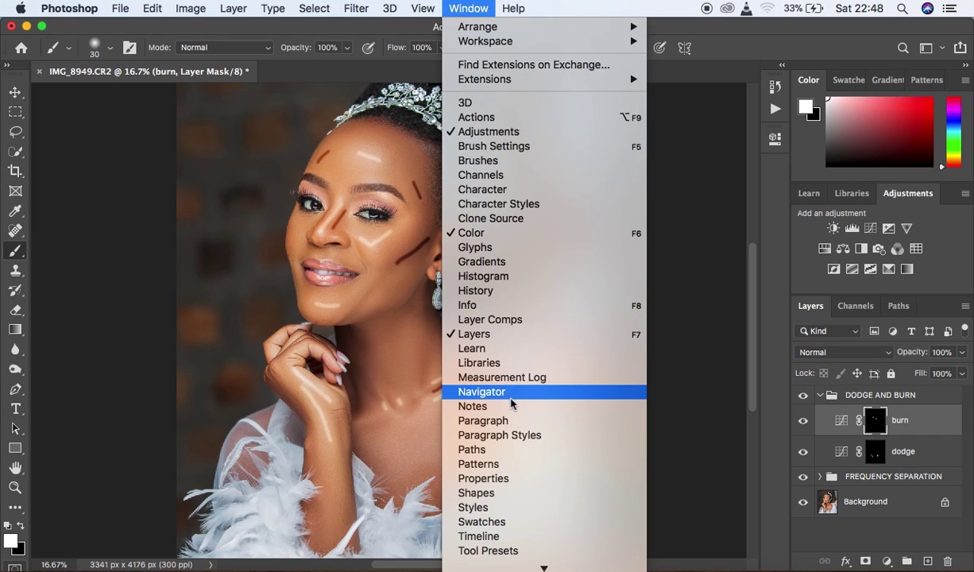
{"action": "left_click", "coordinate": [511, 480]}
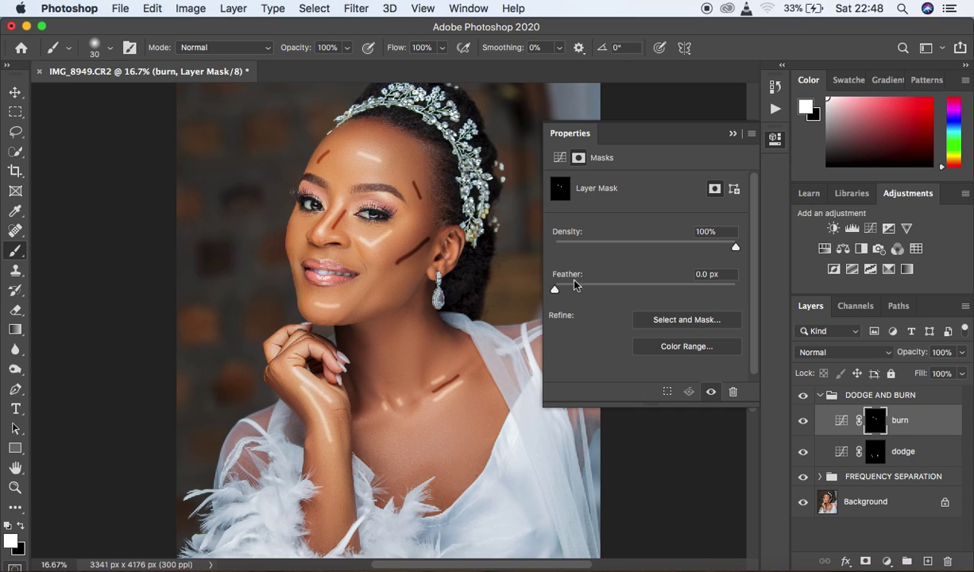
{"action": "left_click_drag", "start_coordinate": [557, 290], "coordinate": [576, 290]}
{"action": "left_click_drag", "start_coordinate": [576, 290], "coordinate": [598, 290]}
{"action": "left_click_drag", "start_coordinate": [599, 292], "coordinate": [664, 291]}
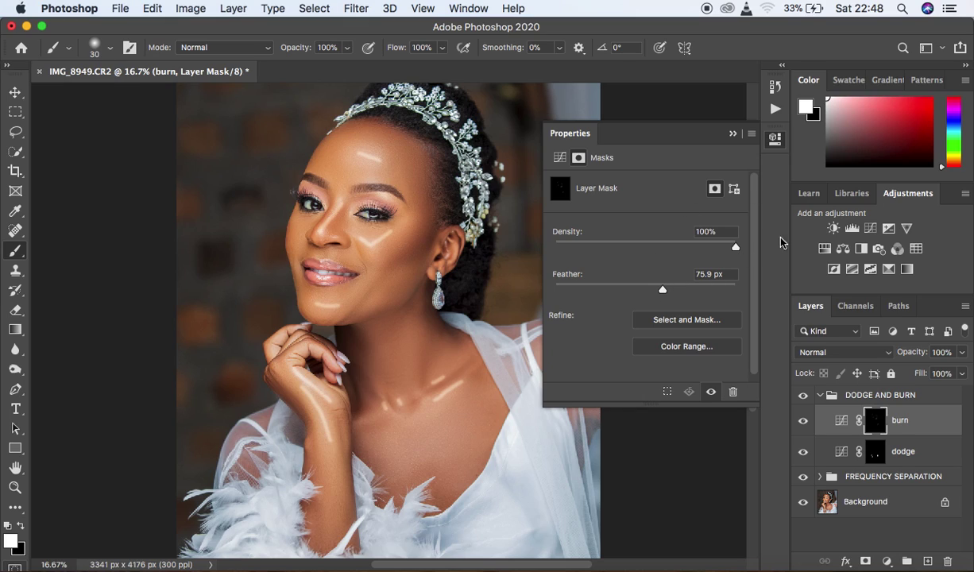
- Compare the portrait with and without the burn layer
{"action": "left_click", "coordinate": [804, 421]}
{"action": "left_click", "coordinate": [803, 422]}
{"action": "left_click", "coordinate": [803, 422]}
{"action": "left_click", "coordinate": [803, 422]}
- Feather the dodge layer's mask to blend its highlight strokes, and compare the portrait with and without the dodge layer
{"action": "left_click", "coordinate": [874, 451]}
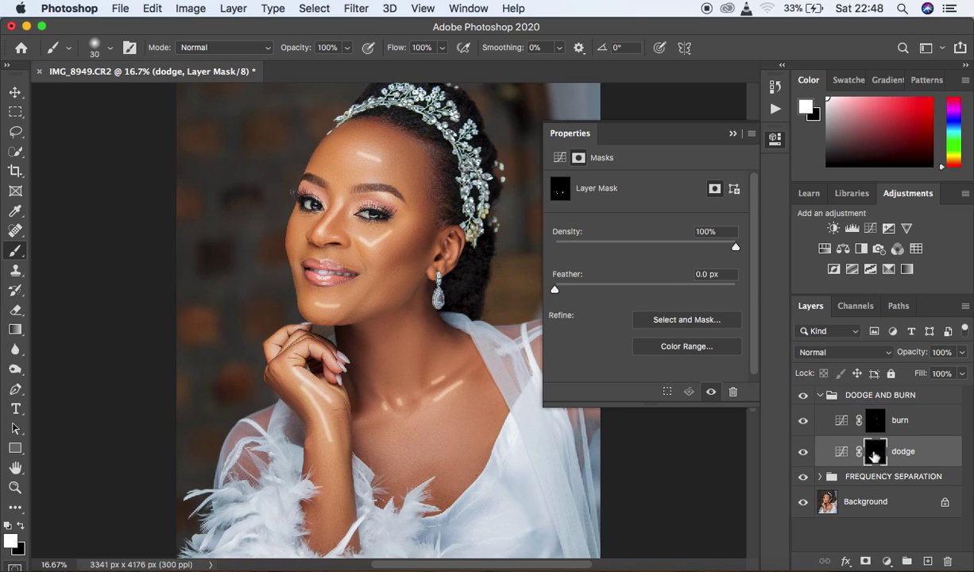
{"action": "left_click_drag", "start_coordinate": [554, 290], "coordinate": [663, 290]}
{"action": "left_click", "coordinate": [728, 135]}
{"action": "left_click", "coordinate": [803, 452]}
{"action": "left_click", "coordinate": [803, 453]}
{"action": "left_click", "coordinate": [804, 454]}
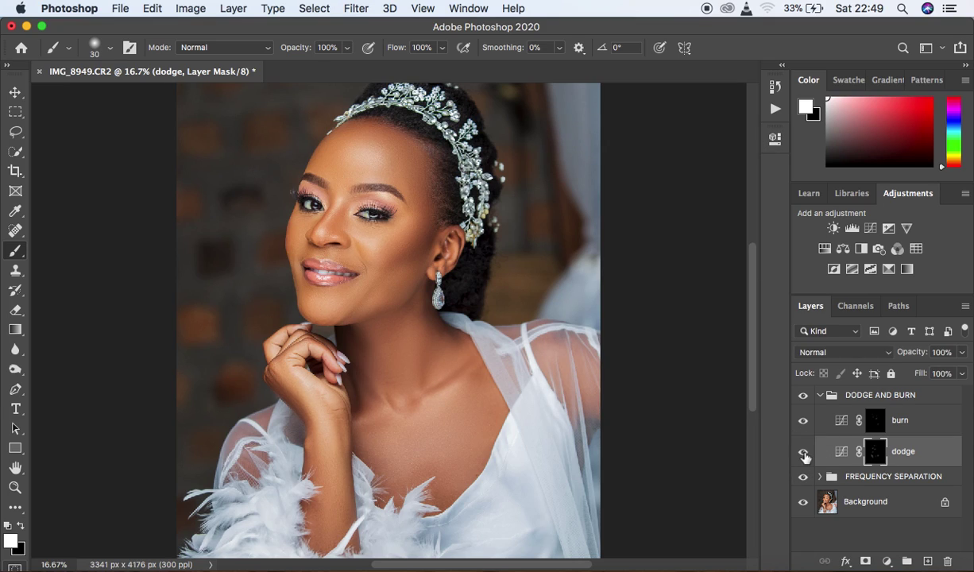
- Compare the full portrait with and without the burn layer
{"action": "left_click", "coordinate": [802, 422]}
{"action": "left_click", "coordinate": [802, 421]}
{"action": "key", "text": "super+minus"}
{"action": "key", "text": "super+minus"}
{"action": "key", "text": "super+plus"}
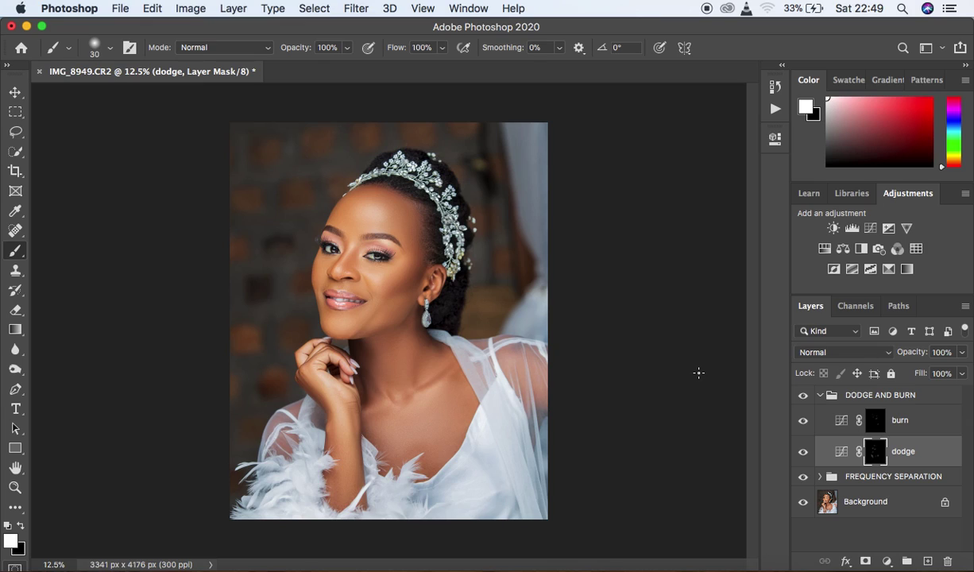
- Set the burn layer's opacity to 54%, compare the portrait with and without it, and collapse the DODGE AND BURN group
{"action": "left_click", "coordinate": [841, 409]}
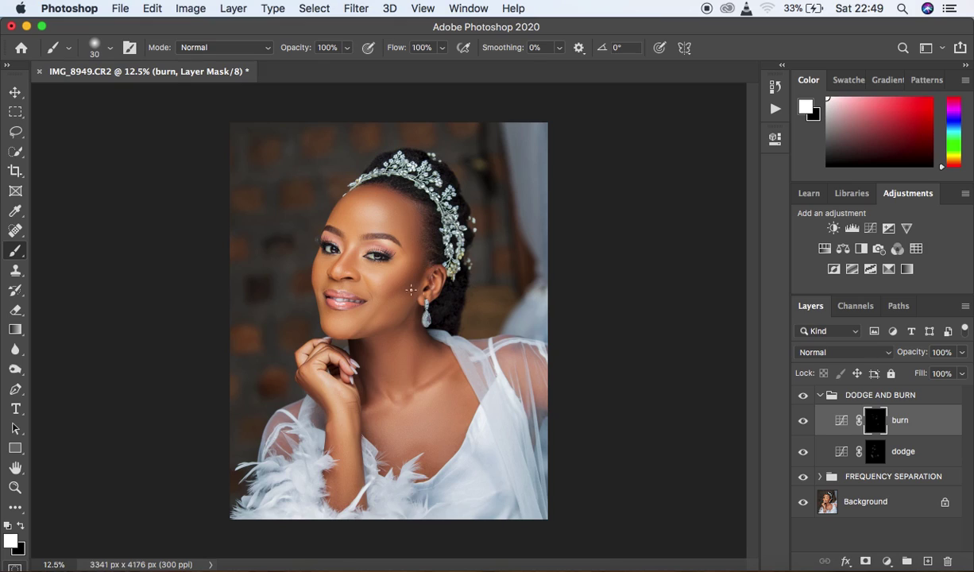
{"action": "left_click", "coordinate": [961, 352]}
{"action": "left_click_drag", "start_coordinate": [960, 372], "coordinate": [932, 374]}
{"action": "left_click", "coordinate": [801, 425]}
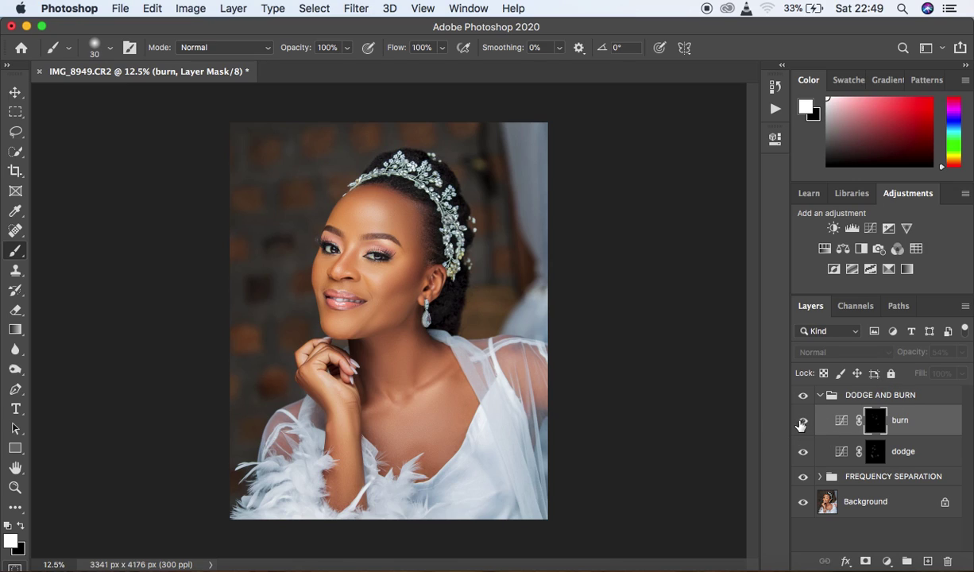
{"action": "left_click", "coordinate": [801, 425]}
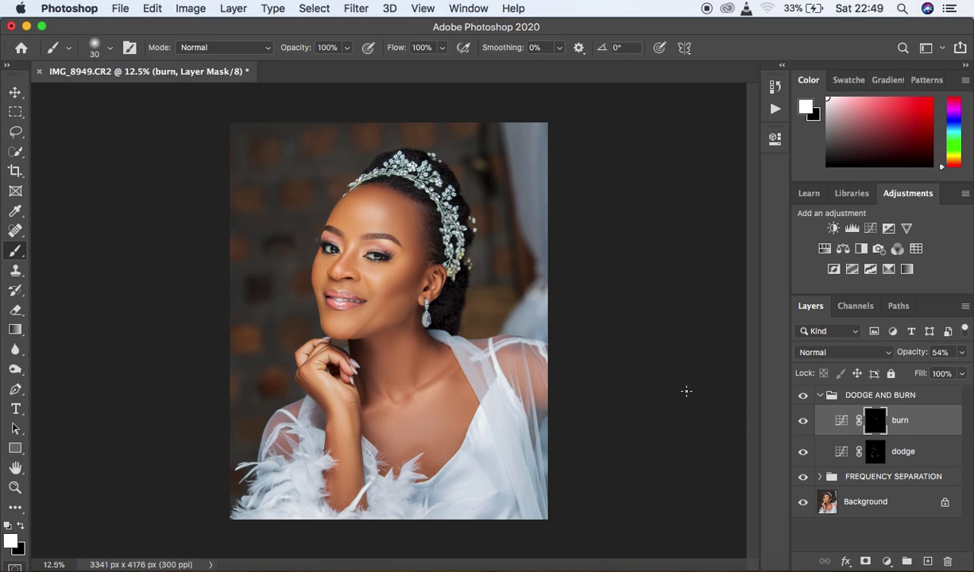
{"action": "left_click", "coordinate": [817, 396]}
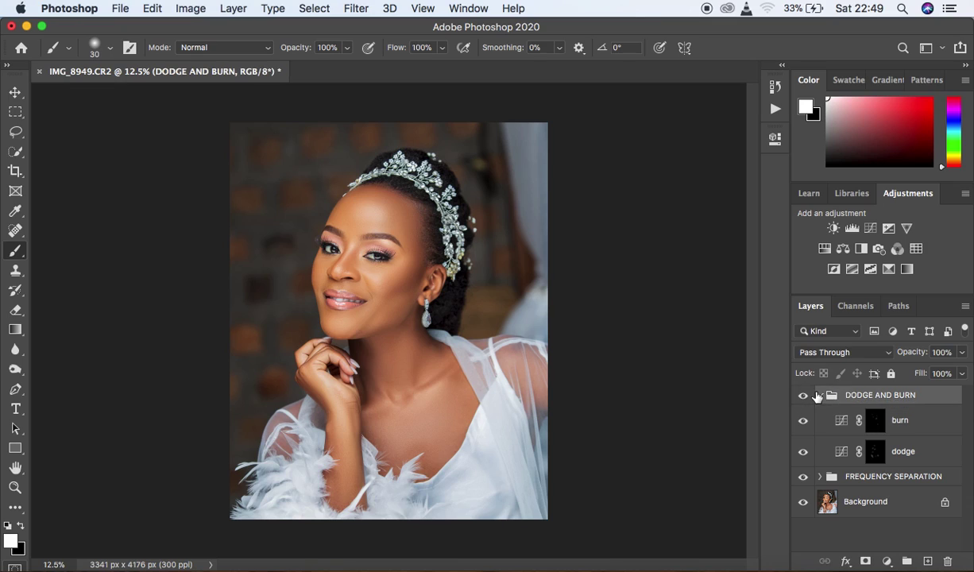
{"action": "left_click", "coordinate": [817, 395]}
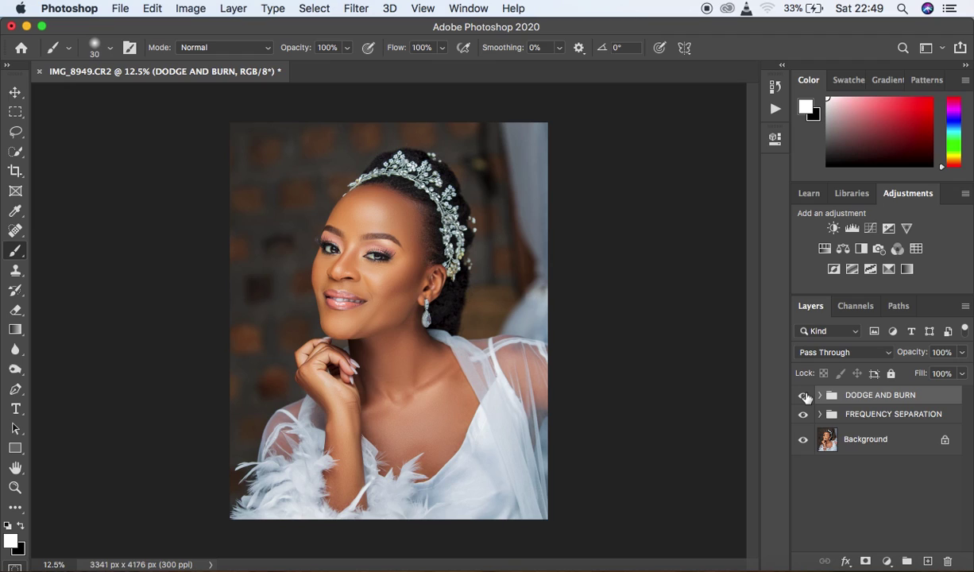
- Add a Selective Color adjustment layer above the DODGE AND BURN group and set Black to +2% for the Blacks
{"action": "left_click", "coordinate": [886, 561]}
{"action": "left_click", "coordinate": [886, 533]}
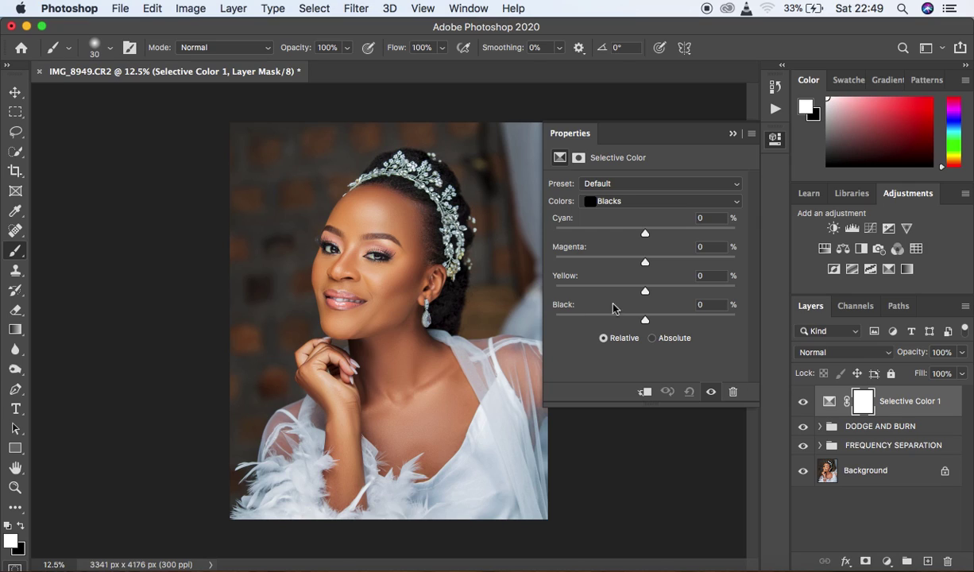
{"action": "left_click", "coordinate": [622, 202]}
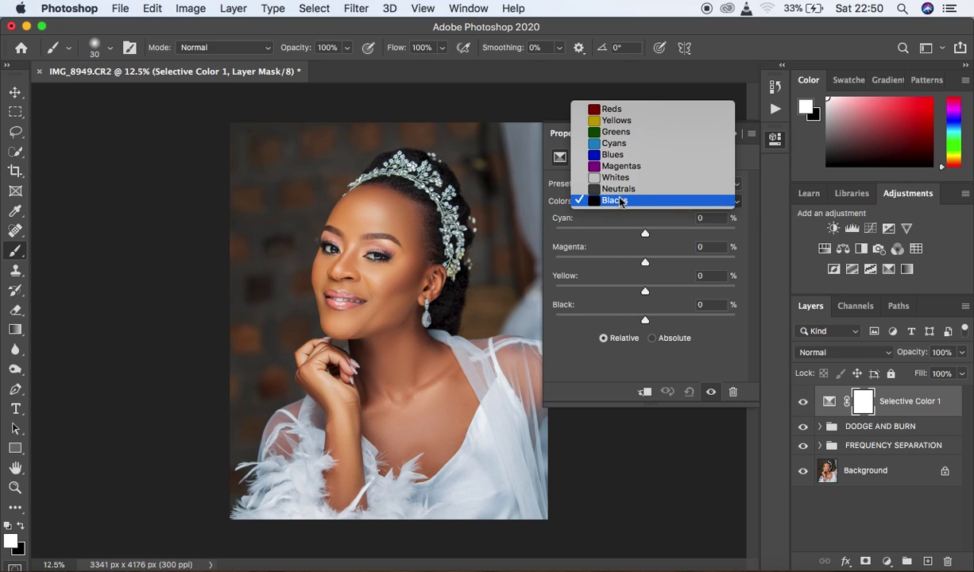
{"action": "left_click", "coordinate": [627, 225]}
{"action": "left_click", "coordinate": [645, 321]}
{"action": "left_click_drag", "start_coordinate": [646, 321], "coordinate": [647, 321]}
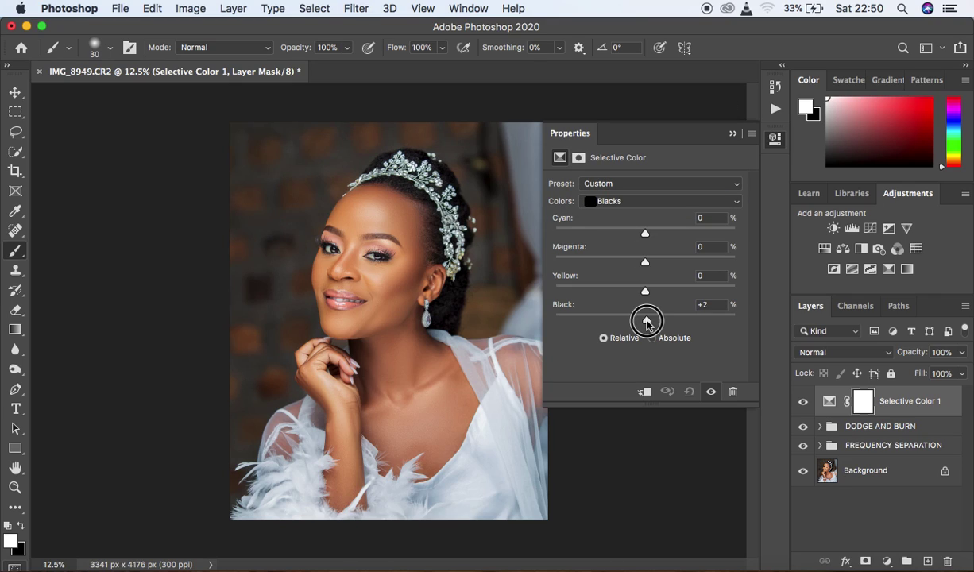
- Set Magenta to -13% for the Reds in the Selective Color adjustment
{"action": "left_click", "coordinate": [628, 206]}
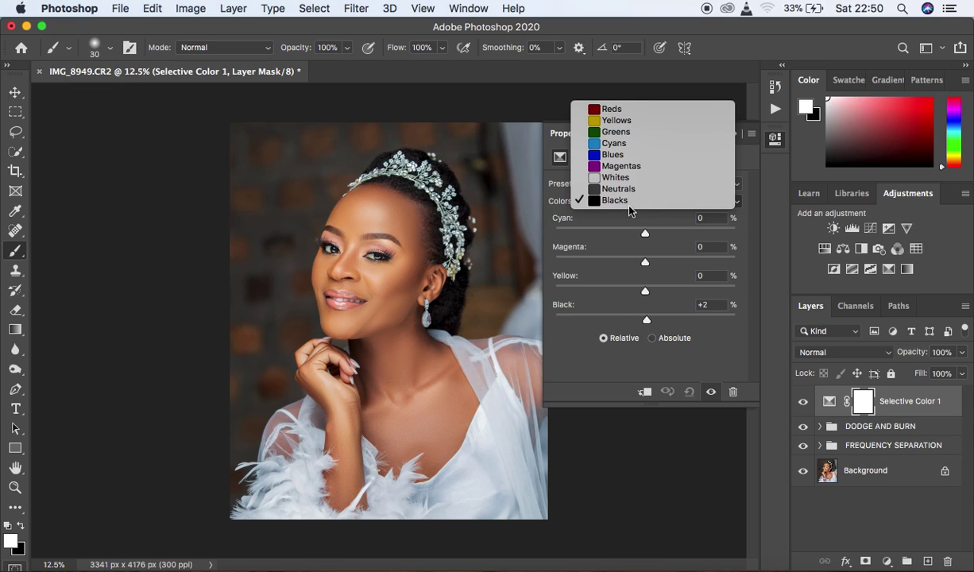
{"action": "left_click", "coordinate": [621, 111]}
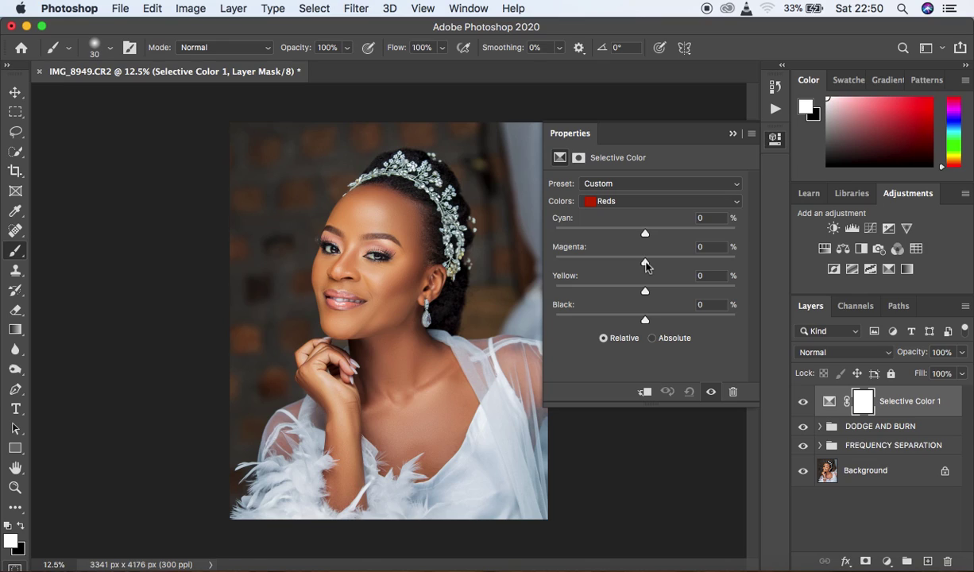
{"action": "mouse_move", "coordinate": [646, 266]}
{"action": "left_mouse_down"}
{"action": "mouse_move", "coordinate": [535, 266]}
{"action": "mouse_move", "coordinate": [633, 265]}
{"action": "left_mouse_up"}
- Slightly reduce Magenta for the Yellows in the Selective Color adjustment
{"action": "left_click", "coordinate": [616, 201]}
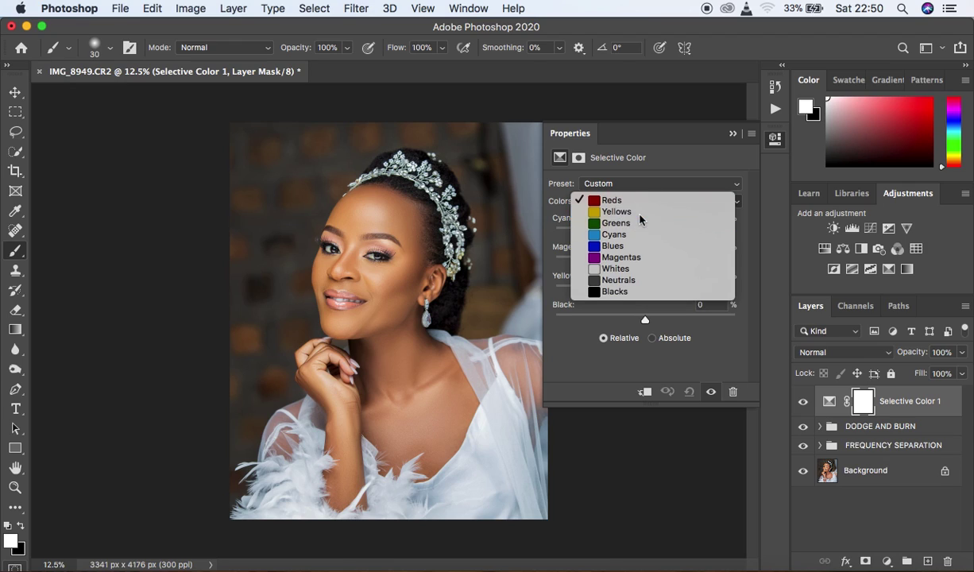
{"action": "left_click", "coordinate": [639, 212]}
{"action": "left_click", "coordinate": [642, 263]}
{"action": "left_click_drag", "start_coordinate": [642, 267], "coordinate": [643, 267]}
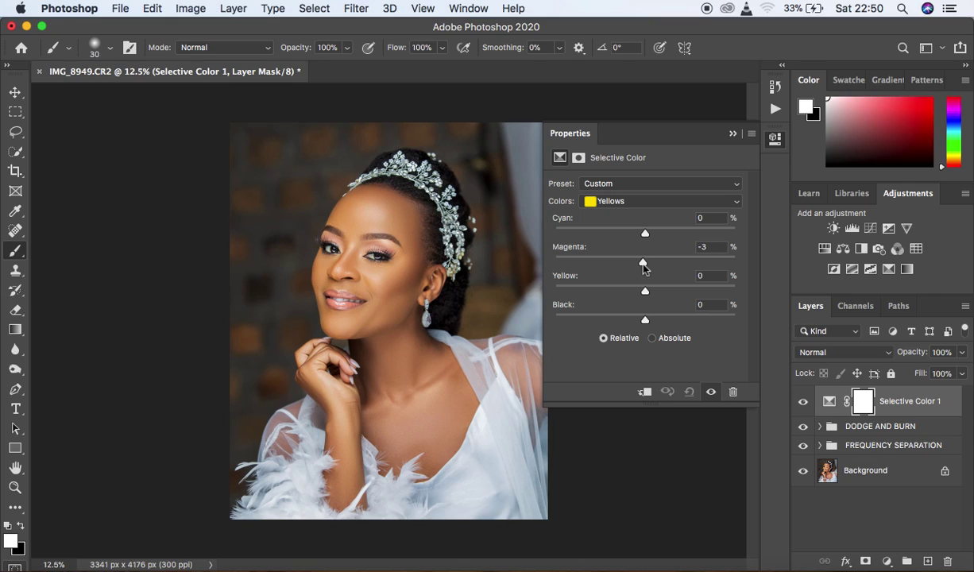
{"action": "left_click_drag", "start_coordinate": [644, 268], "coordinate": [644, 265]}
- Return to the Reds in the Selective Color adjustment and set Cyan to -3%
{"action": "left_click", "coordinate": [668, 200]}
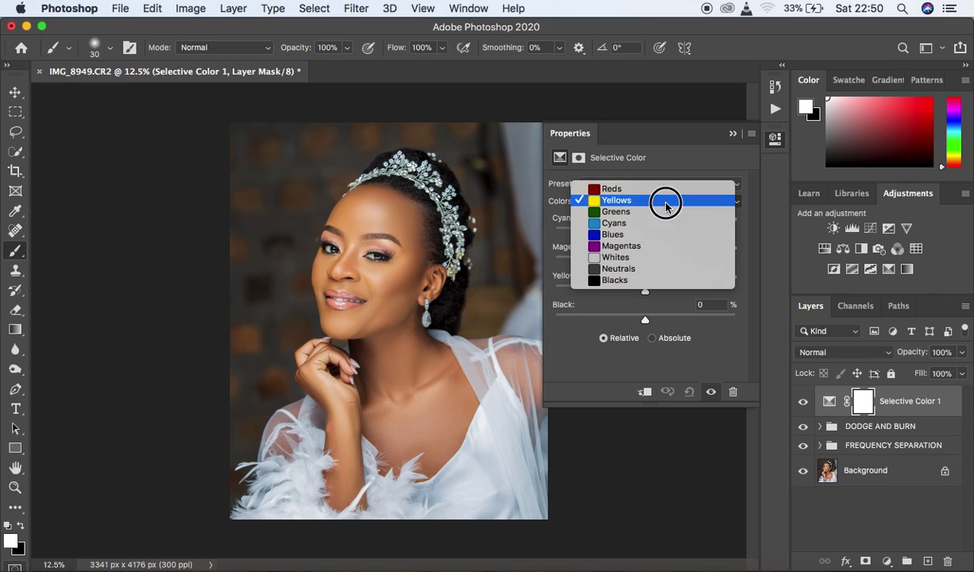
{"action": "left_click", "coordinate": [651, 189]}
{"action": "left_click_drag", "start_coordinate": [642, 232], "coordinate": [642, 235]}
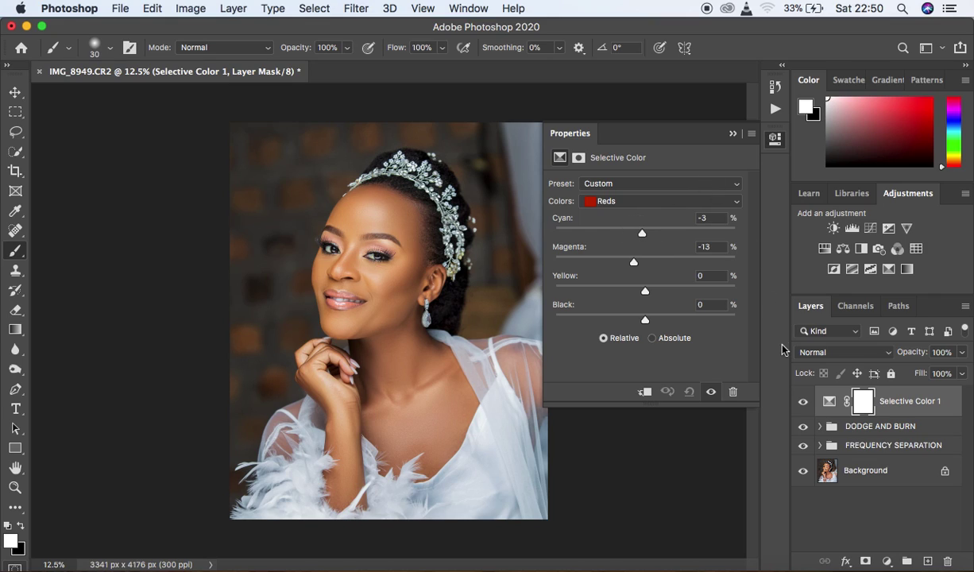
- Compare the portrait with and without the Selective Color adjustment, and close its properties
{"action": "left_click", "coordinate": [802, 401]}
{"action": "left_click", "coordinate": [802, 401]}
{"action": "left_click", "coordinate": [802, 401]}
{"action": "left_click", "coordinate": [802, 404]}
{"action": "left_click", "coordinate": [732, 135]}
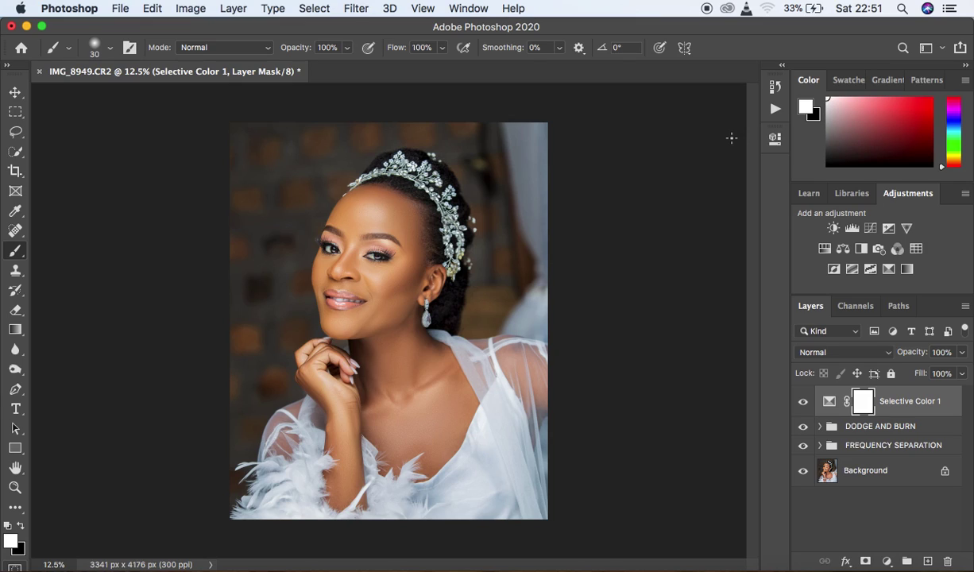
- Add a Levels adjustment layer above Selective Color 1 and raise the shadow input level slightly
{"action": "left_click", "coordinate": [887, 561]}
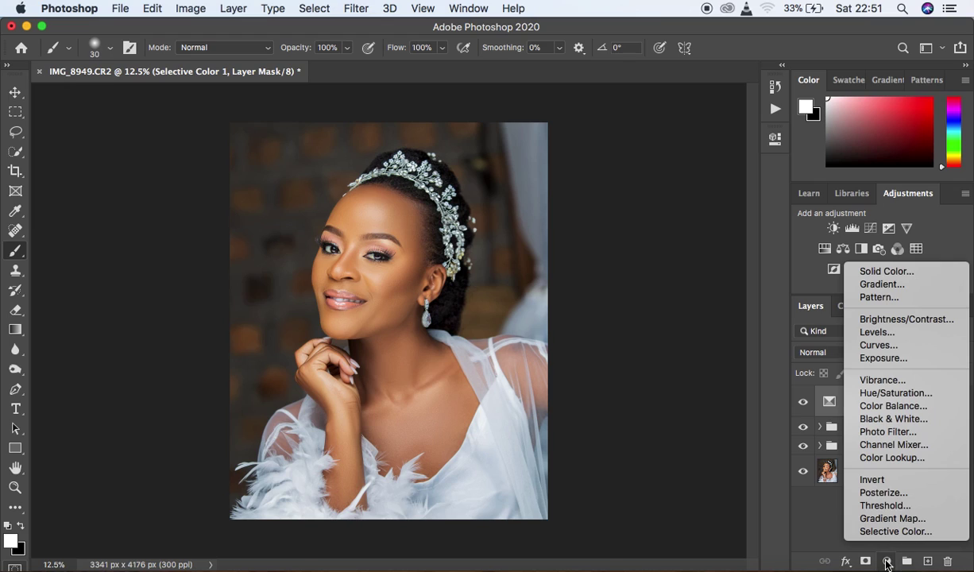
{"action": "left_click", "coordinate": [874, 332]}
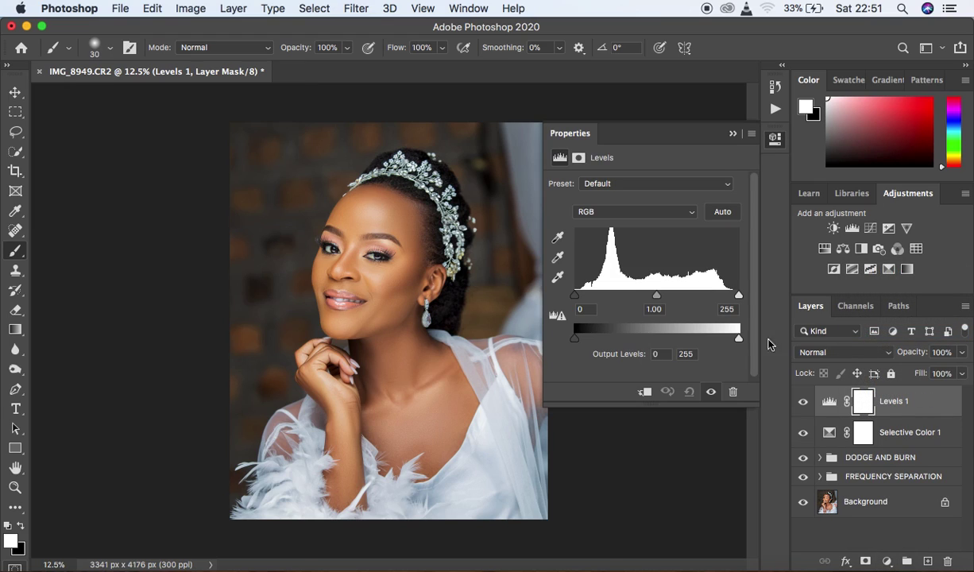
{"action": "left_click_drag", "start_coordinate": [575, 296], "coordinate": [576, 295]}
{"action": "left_click", "coordinate": [577, 298]}
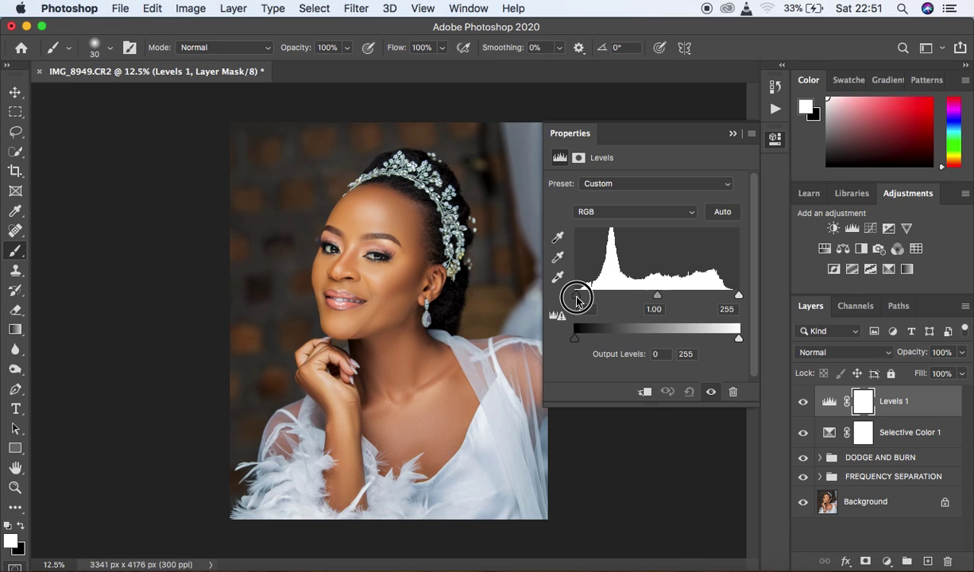
{"action": "left_click_drag", "start_coordinate": [577, 299], "coordinate": [575, 295]}
{"action": "left_click", "coordinate": [731, 135]}
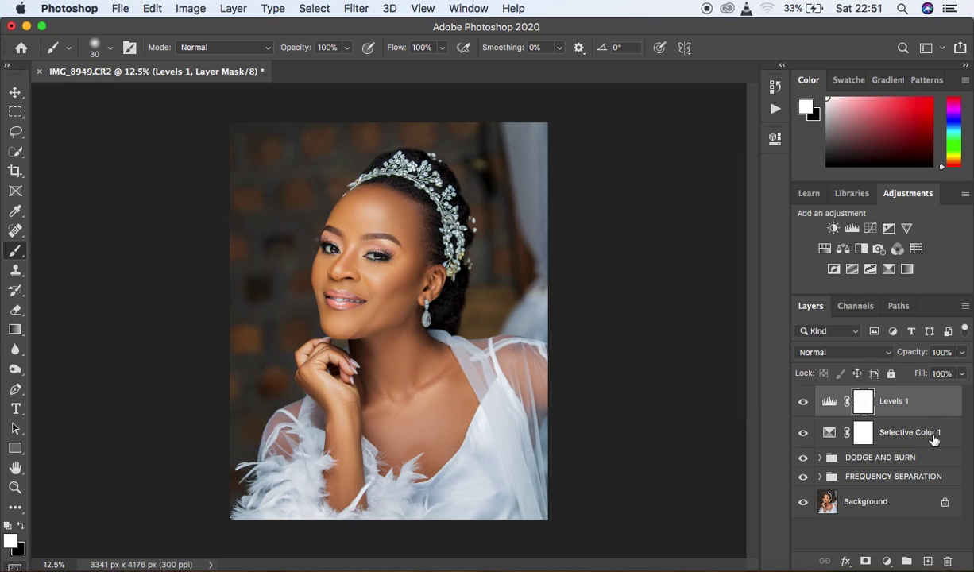
- Group the Levels 1 and Selective Color 1 layers and name the group "color grade"
{"action": "left_click", "coordinate": [946, 438], "text": "shift"}
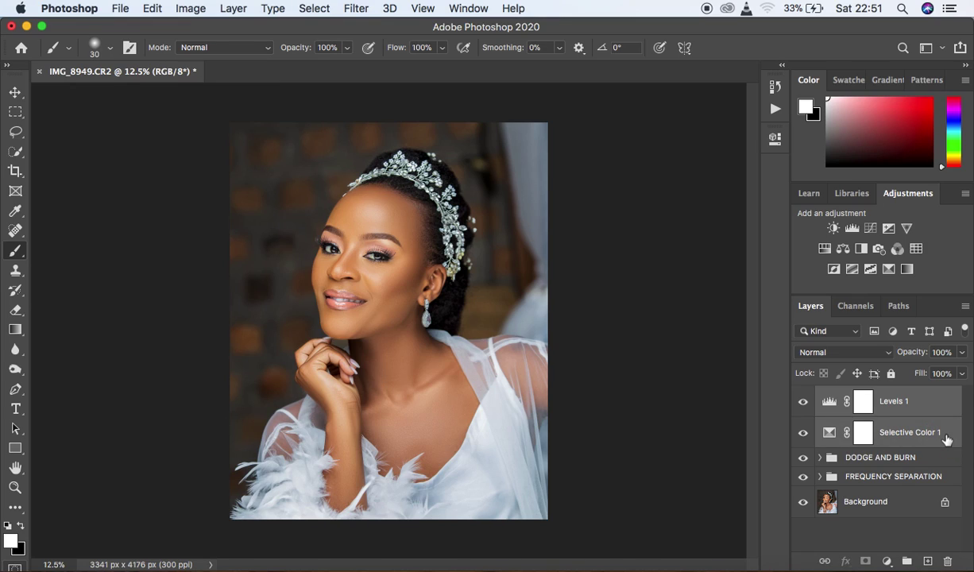
{"action": "key", "text": "super+g"}
{"action": "double_click", "coordinate": [856, 395]}
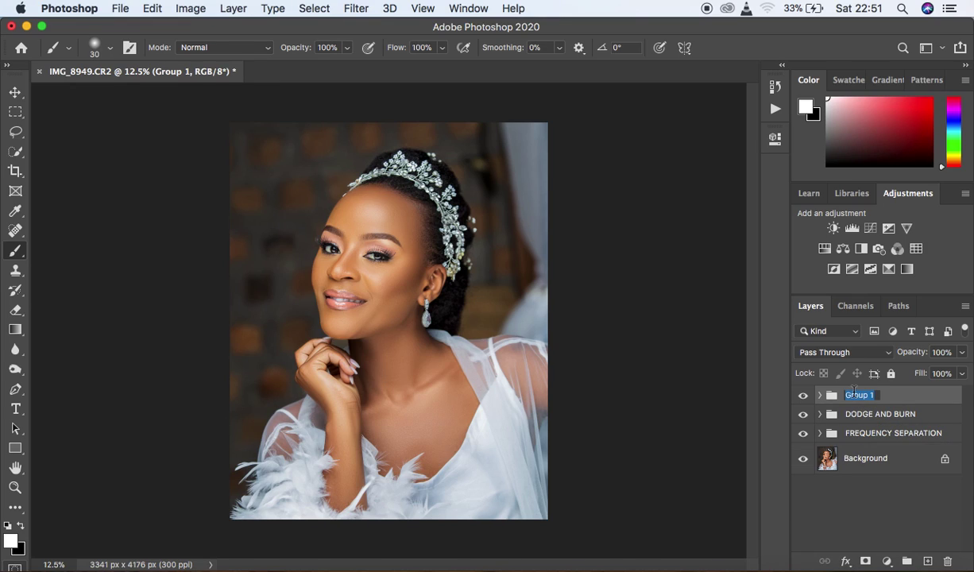
{"action": "type", "text": "color grade"}
{"action": "key", "text": "Return"}
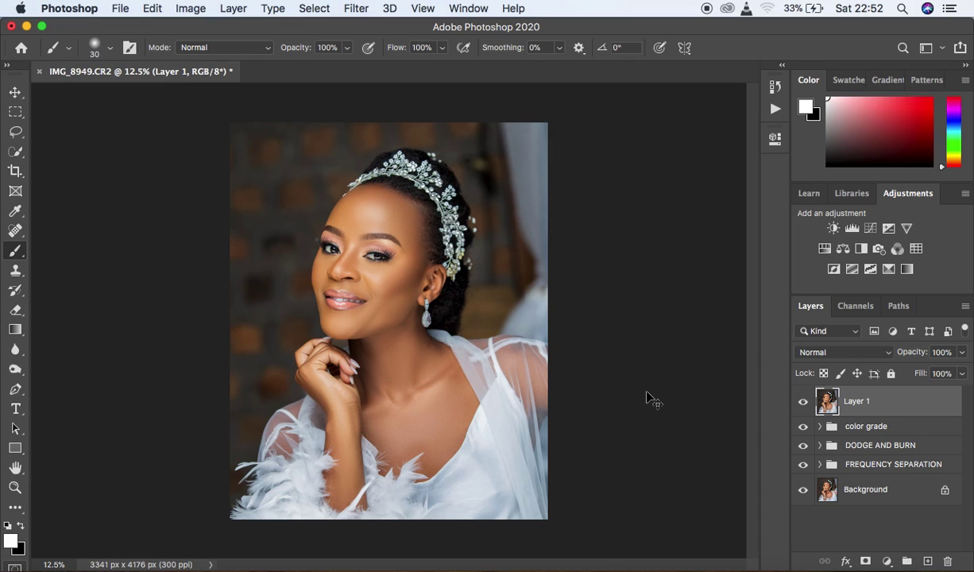
- Duplicate Layer 1 and open the copy in the Camera Raw Filter
{"action": "key", "text": "super+j"}
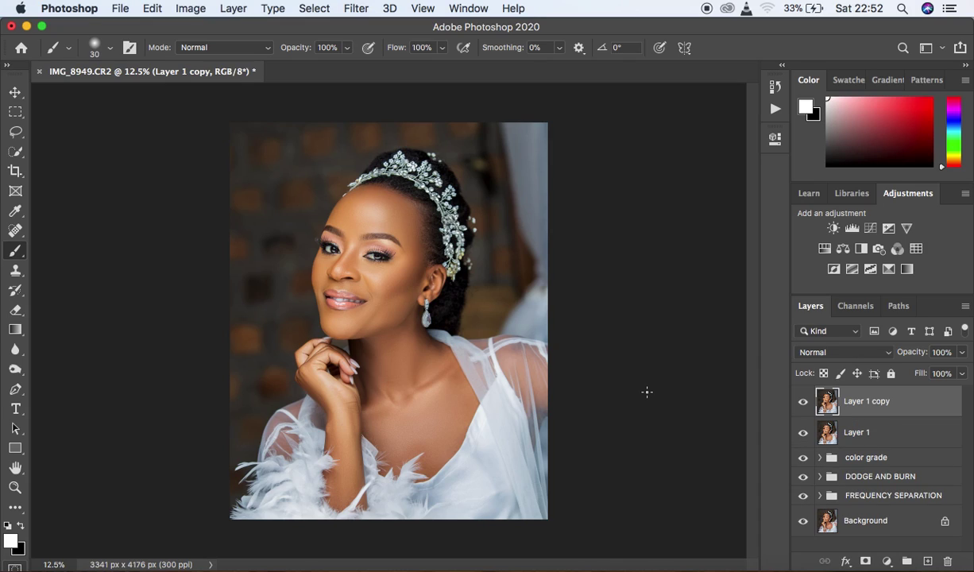
{"action": "left_click", "coordinate": [356, 9]}
{"action": "left_click", "coordinate": [379, 104]}
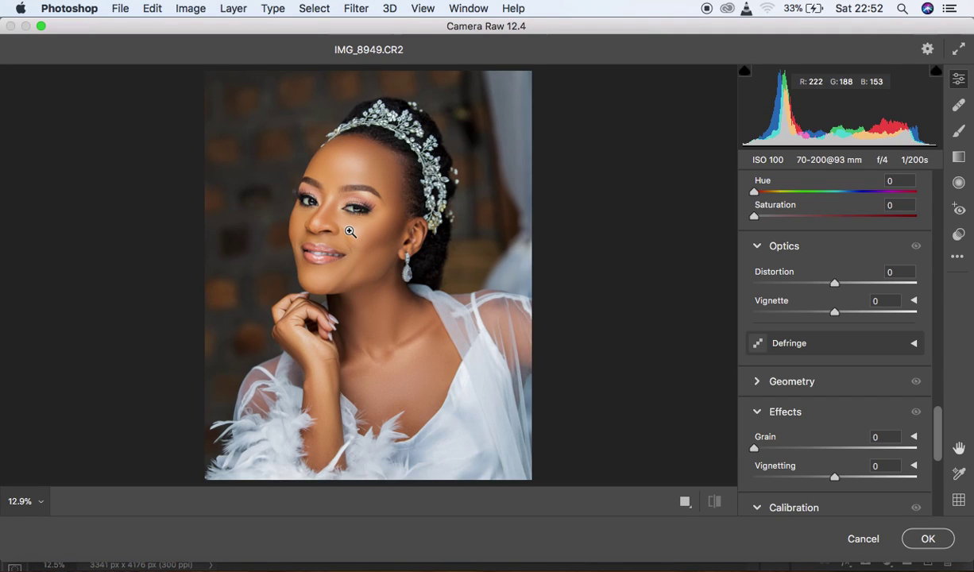
- Set up a Camera Raw adjustment brush for the eyes with Temperature -25 and Tint +60
{"action": "key", "text": "super+equal"}
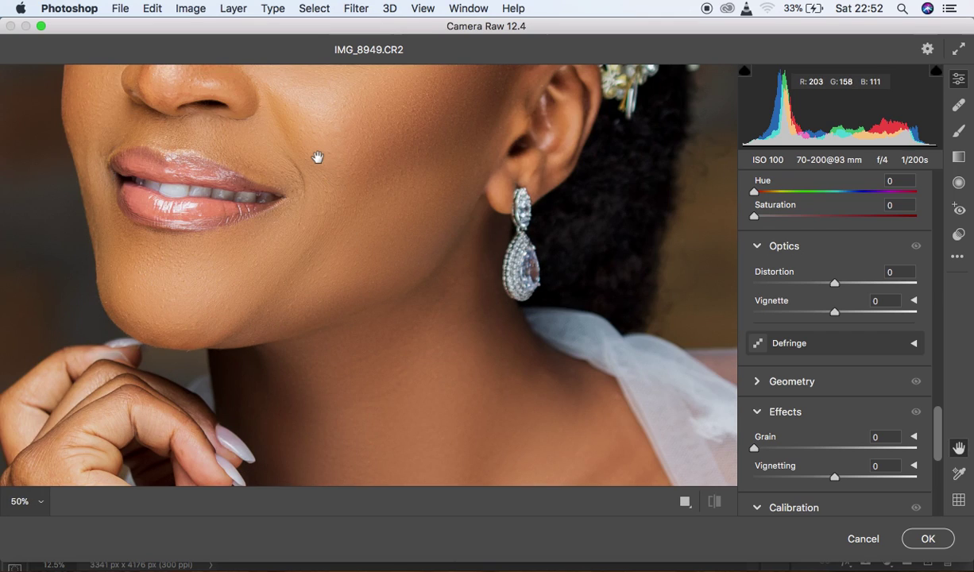
{"action": "left_click_drag", "start_coordinate": [321, 168], "coordinate": [417, 387]}
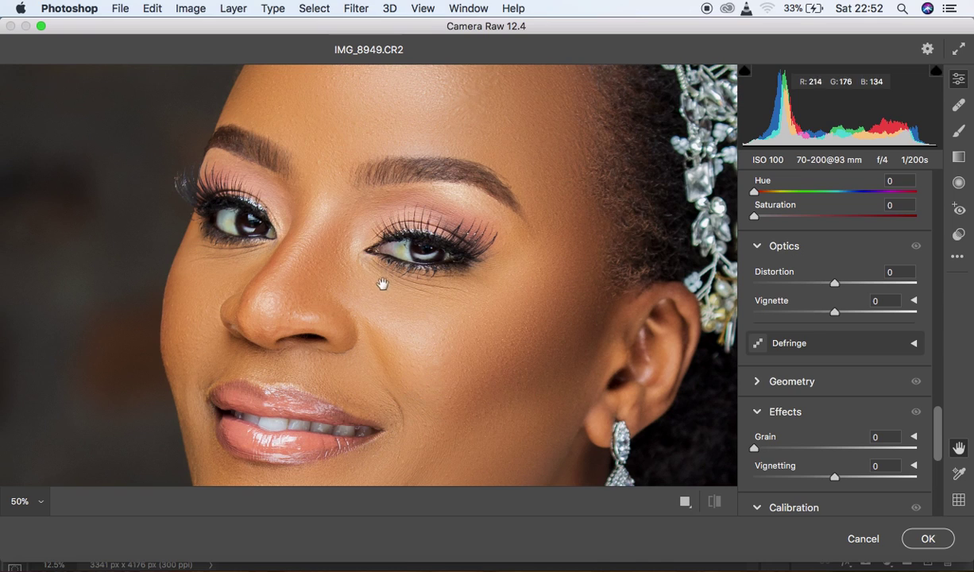
{"action": "left_click_drag", "start_coordinate": [369, 261], "coordinate": [378, 288]}
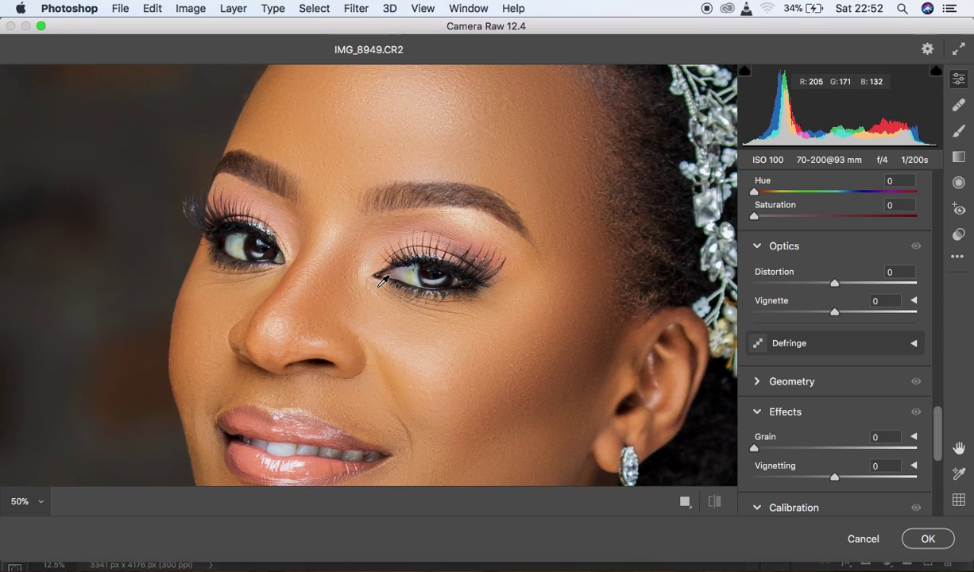
{"action": "left_click", "coordinate": [382, 282]}
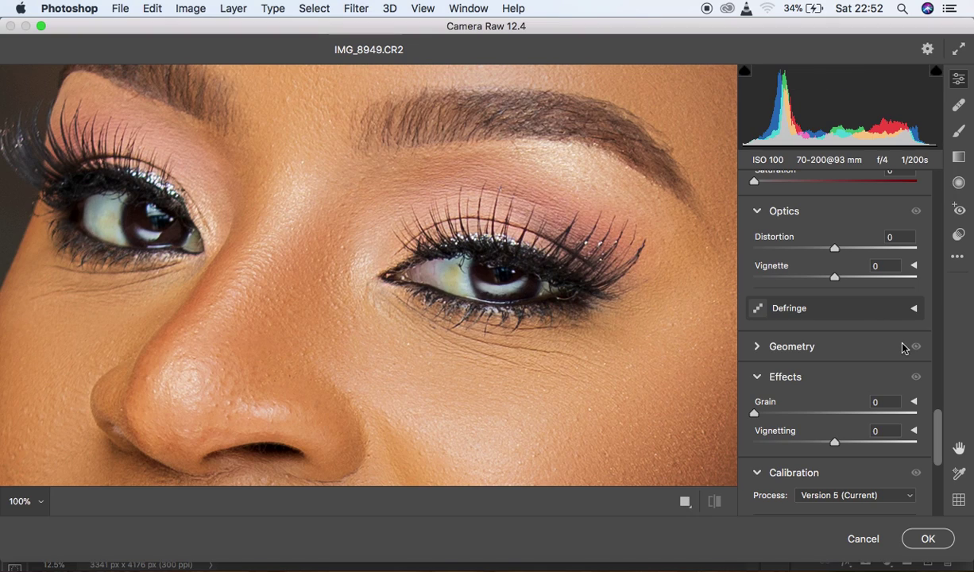
{"action": "left_click", "coordinate": [957, 134]}
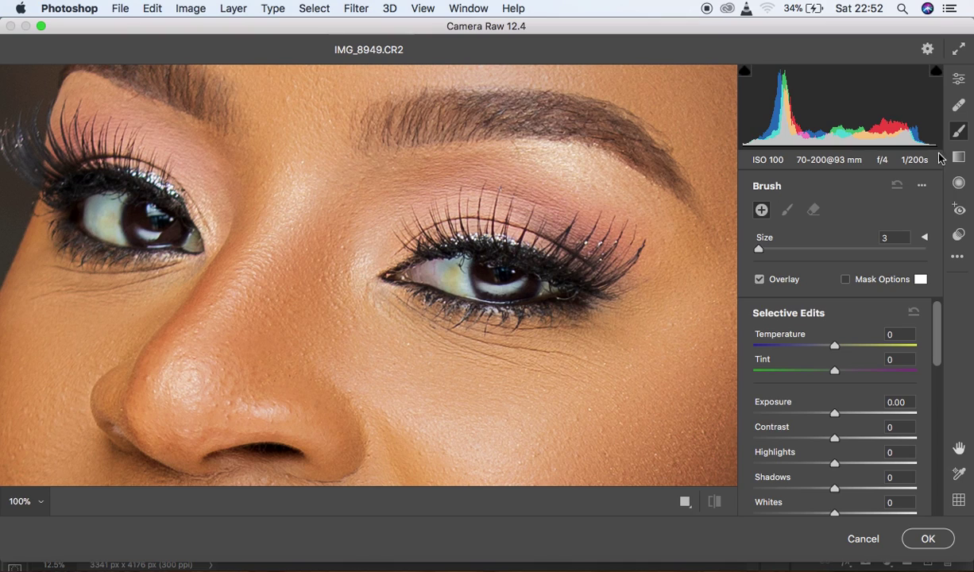
{"action": "mouse_move", "coordinate": [939, 328]}
{"action": "left_mouse_down"}
{"action": "mouse_move", "coordinate": [942, 443]}
{"action": "mouse_move", "coordinate": [939, 334]}
{"action": "left_mouse_up"}
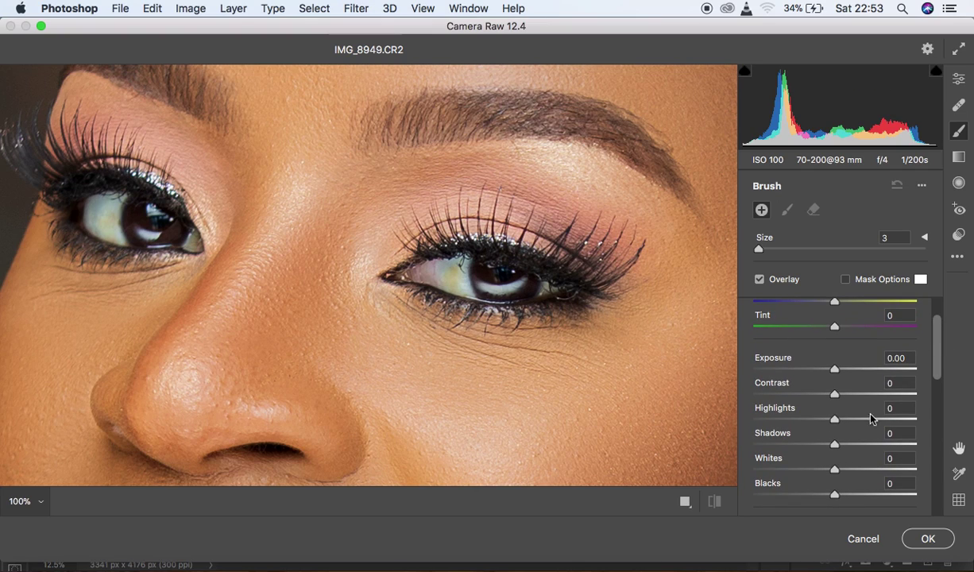
{"action": "scroll", "coordinate": [897, 345], "scroll_direction": "up", "scroll_amount": 2}
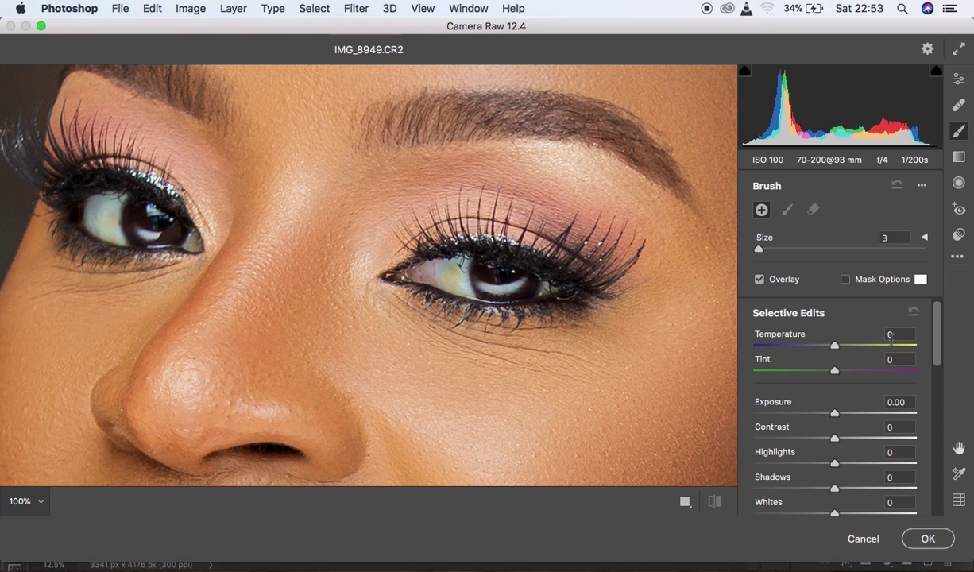
{"action": "left_click_drag", "start_coordinate": [837, 352], "coordinate": [816, 350]}
{"action": "left_click_drag", "start_coordinate": [836, 375], "coordinate": [882, 374]}
{"action": "mouse_move", "coordinate": [447, 277]}
{"action": "left_mouse_down"}
{"action": "mouse_move", "coordinate": [481, 274]}
{"action": "mouse_move", "coordinate": [448, 267]}
{"action": "mouse_move", "coordinate": [452, 277]}
{"action": "mouse_move", "coordinate": [486, 269]}
{"action": "mouse_move", "coordinate": [455, 265]}
{"action": "mouse_move", "coordinate": [450, 272]}
{"action": "mouse_move", "coordinate": [554, 272]}
{"action": "left_mouse_up"}
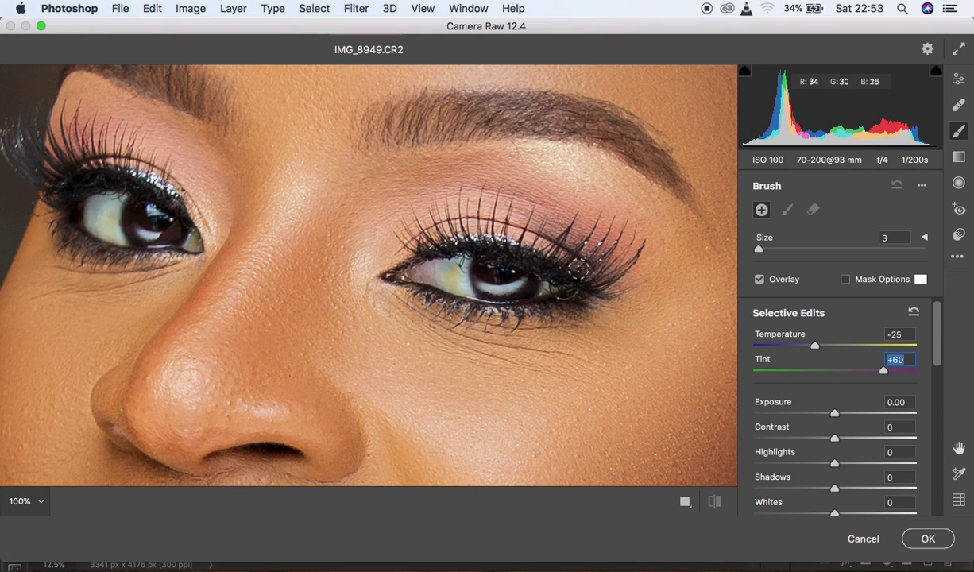
- Set the eye adjustment brush to Highlights +3 and Saturation -61, and raise its Whites slightly
{"action": "left_click_drag", "start_coordinate": [935, 359], "coordinate": [937, 375]}
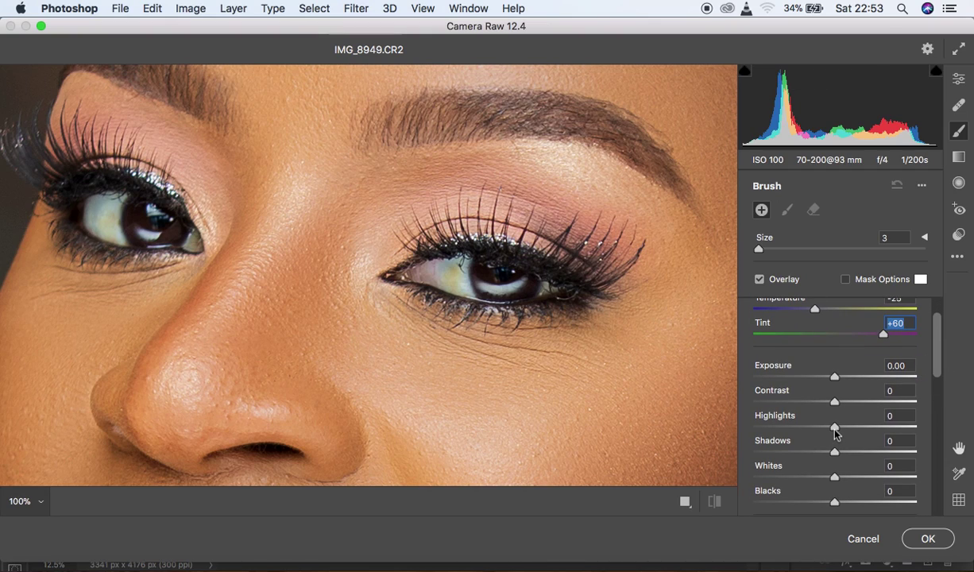
{"action": "left_click_drag", "start_coordinate": [835, 433], "coordinate": [838, 433]}
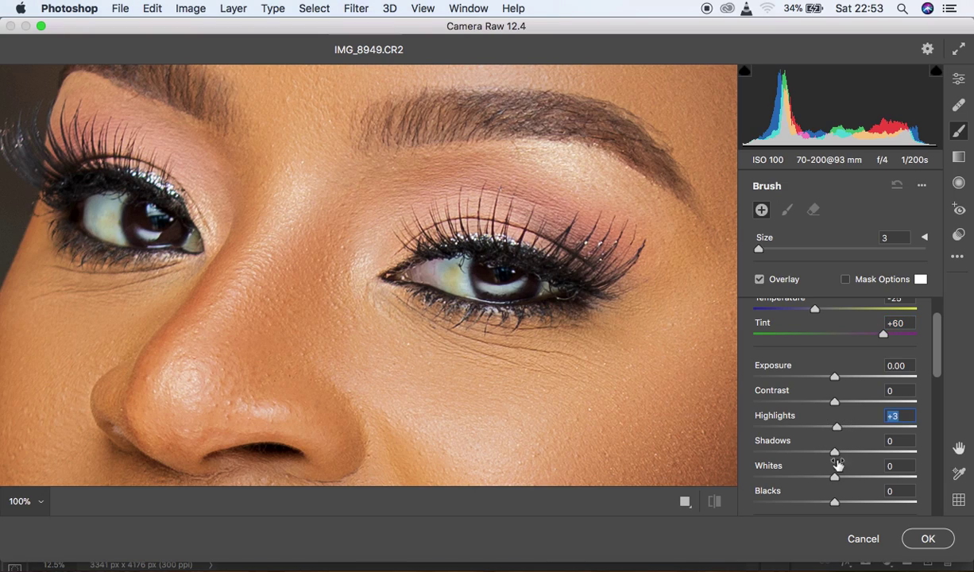
{"action": "left_click_drag", "start_coordinate": [836, 477], "coordinate": [843, 480]}
{"action": "left_click_drag", "start_coordinate": [937, 372], "coordinate": [949, 433]}
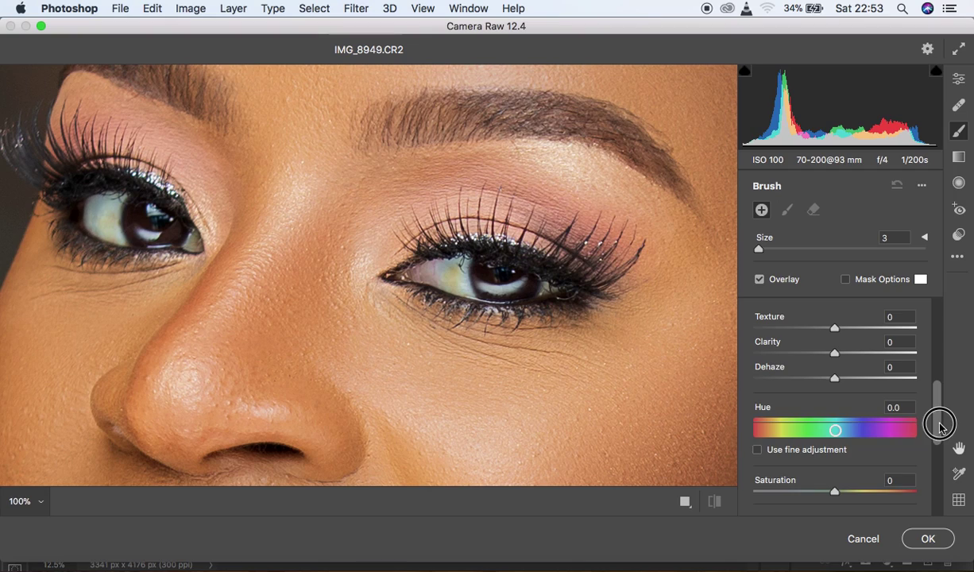
{"action": "scroll", "coordinate": [938, 429], "scroll_direction": "down", "scroll_amount": 2}
{"action": "left_click_drag", "start_coordinate": [835, 463], "coordinate": [786, 462]}
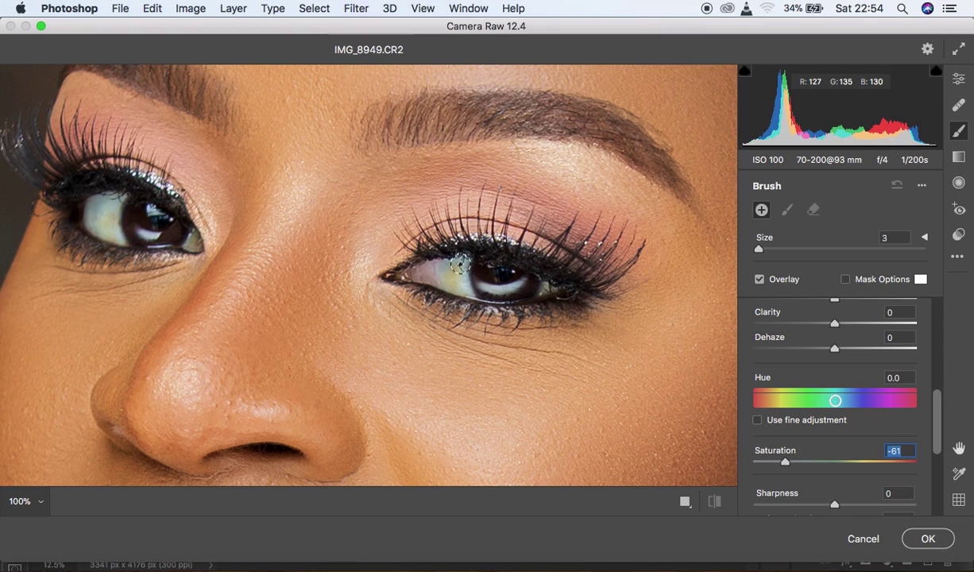
- Paint the brush adjustment over the whites of both eyes, including the inner corner, to remove their yellow cast
{"action": "mouse_move", "coordinate": [459, 265]}
{"action": "left_mouse_down"}
{"action": "mouse_move", "coordinate": [471, 291]}
{"action": "mouse_move", "coordinate": [454, 263]}
{"action": "mouse_move", "coordinate": [497, 288]}
{"action": "mouse_move", "coordinate": [487, 286]}
{"action": "mouse_move", "coordinate": [515, 281]}
{"action": "mouse_move", "coordinate": [486, 276]}
{"action": "left_mouse_up"}
{"action": "left_click_drag", "start_coordinate": [547, 286], "coordinate": [519, 276]}
{"action": "mouse_move", "coordinate": [119, 196]}
{"action": "left_mouse_down"}
{"action": "mouse_move", "coordinate": [104, 218]}
{"action": "mouse_move", "coordinate": [119, 222]}
{"action": "mouse_move", "coordinate": [115, 203]}
{"action": "mouse_move", "coordinate": [96, 216]}
{"action": "mouse_move", "coordinate": [113, 195]}
{"action": "mouse_move", "coordinate": [119, 219]}
{"action": "mouse_move", "coordinate": [139, 229]}
{"action": "mouse_move", "coordinate": [148, 213]}
{"action": "left_mouse_up"}
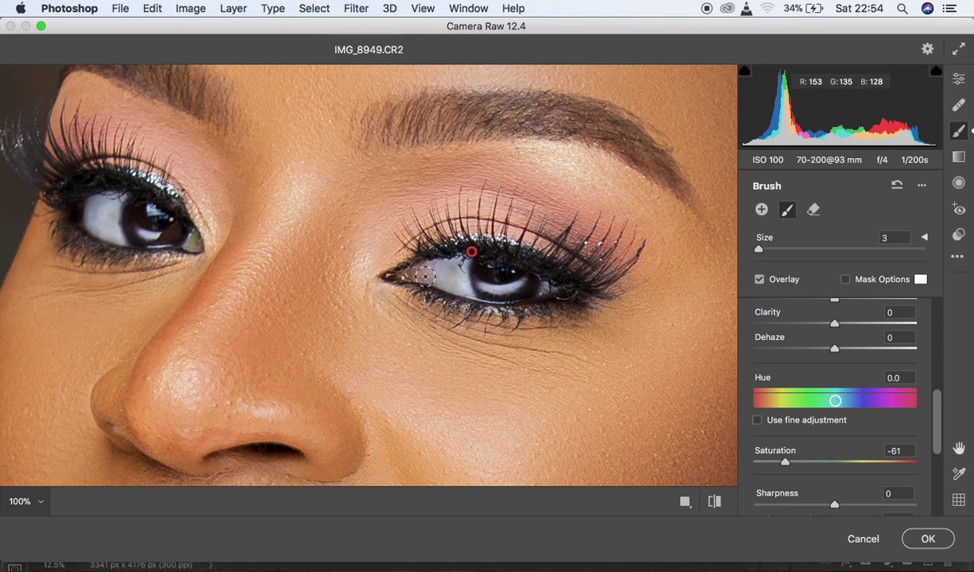
{"action": "mouse_move", "coordinate": [419, 256]}
{"action": "left_mouse_down"}
{"action": "mouse_move", "coordinate": [442, 277]}
{"action": "mouse_move", "coordinate": [449, 270]}
{"action": "left_mouse_up"}
- Paint the same brush adjustment over all visible teeth, undoing the stray stroke on the cheek skin
{"action": "scroll", "coordinate": [378, 275], "scroll_direction": "down", "scroll_amount": 2}
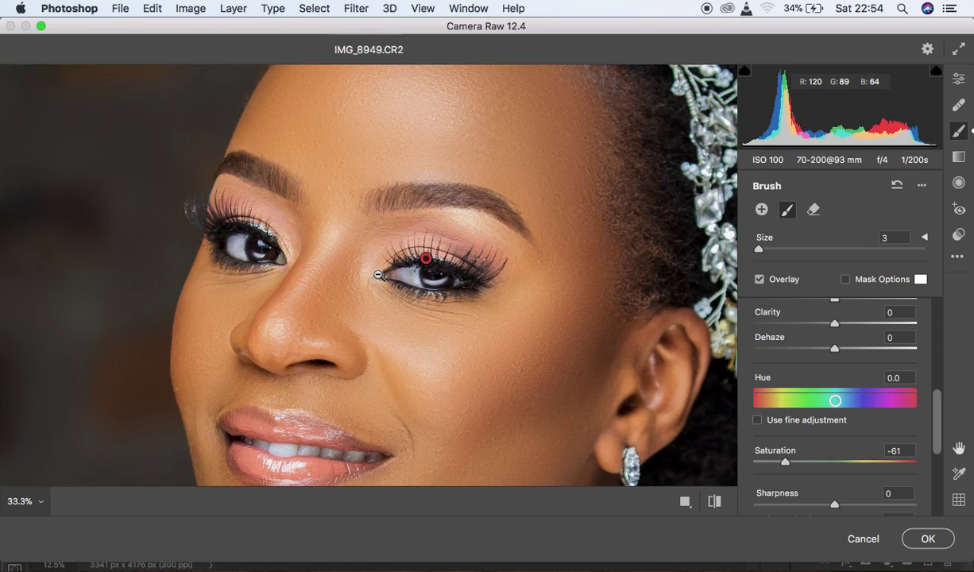
{"action": "scroll", "coordinate": [378, 275], "scroll_direction": "down", "scroll_amount": 1}
{"action": "scroll", "coordinate": [378, 275], "scroll_direction": "up", "scroll_amount": 5}
{"action": "key", "text": "space"}
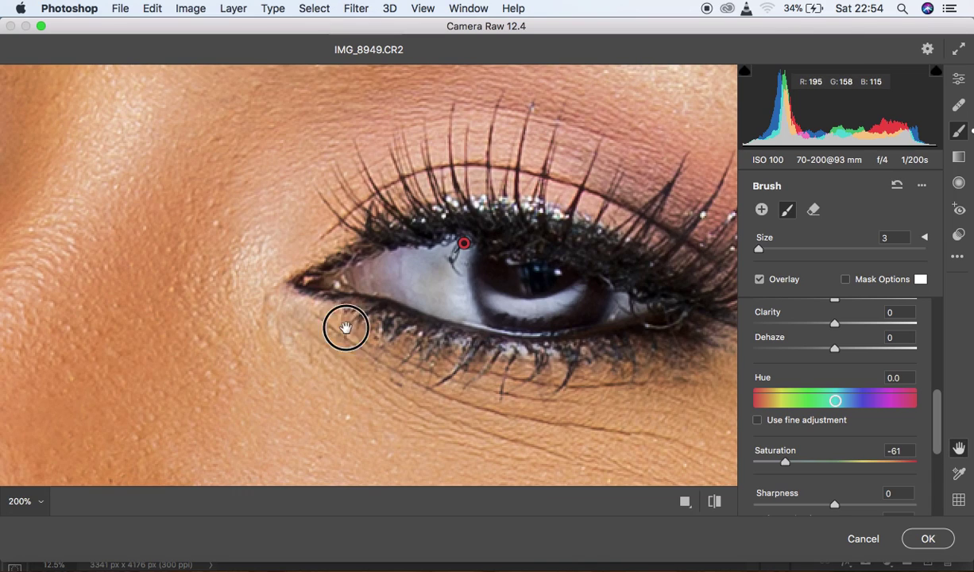
{"action": "left_click_drag", "start_coordinate": [339, 341], "coordinate": [452, 124]}
{"action": "left_click_drag", "start_coordinate": [361, 342], "coordinate": [508, 26]}
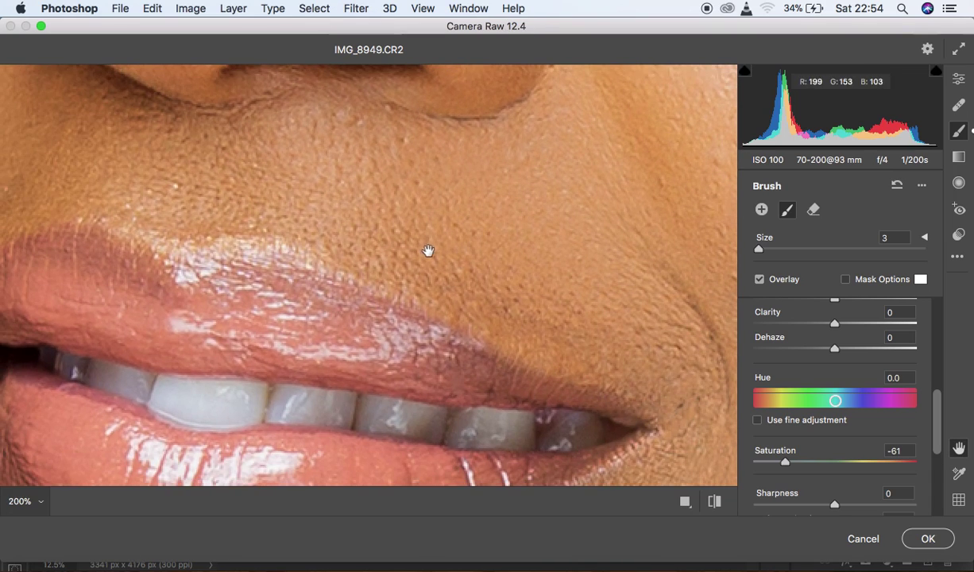
{"action": "scroll", "coordinate": [450, 239], "scroll_direction": "left", "scroll_amount": 2}
{"action": "mouse_move", "coordinate": [491, 417]}
{"action": "left_mouse_down"}
{"action": "mouse_move", "coordinate": [535, 418]}
{"action": "mouse_move", "coordinate": [503, 438]}
{"action": "mouse_move", "coordinate": [495, 427]}
{"action": "mouse_move", "coordinate": [524, 427]}
{"action": "mouse_move", "coordinate": [480, 417]}
{"action": "mouse_move", "coordinate": [486, 433]}
{"action": "mouse_move", "coordinate": [533, 433]}
{"action": "mouse_move", "coordinate": [502, 414]}
{"action": "mouse_move", "coordinate": [546, 420]}
{"action": "mouse_move", "coordinate": [515, 441]}
{"action": "mouse_move", "coordinate": [517, 431]}
{"action": "mouse_move", "coordinate": [494, 421]}
{"action": "mouse_move", "coordinate": [531, 421]}
{"action": "mouse_move", "coordinate": [486, 426]}
{"action": "mouse_move", "coordinate": [514, 410]}
{"action": "mouse_move", "coordinate": [541, 427]}
{"action": "mouse_move", "coordinate": [587, 421]}
{"action": "mouse_move", "coordinate": [567, 435]}
{"action": "mouse_move", "coordinate": [606, 413]}
{"action": "mouse_move", "coordinate": [611, 421]}
{"action": "mouse_move", "coordinate": [586, 424]}
{"action": "left_mouse_up"}
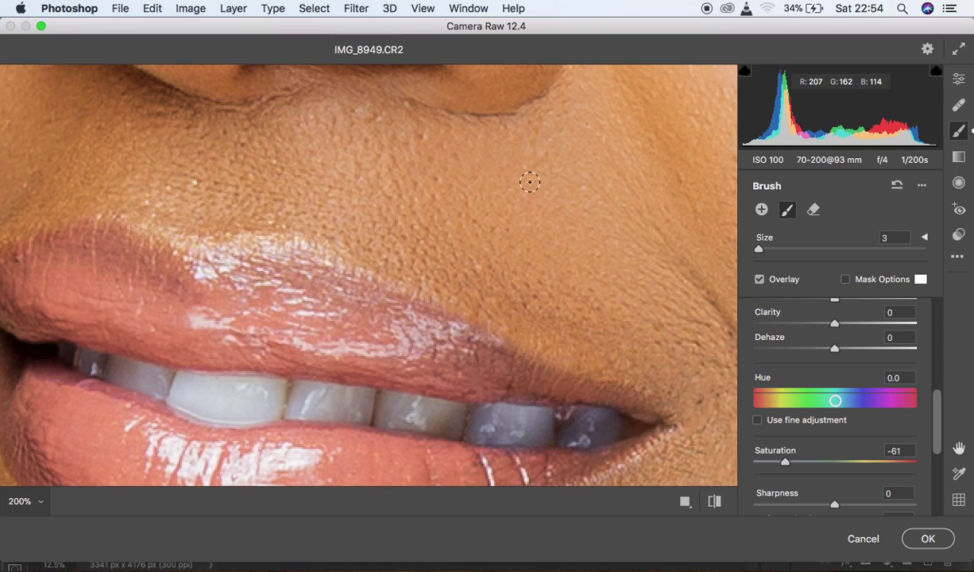
{"action": "left_click_drag", "start_coordinate": [530, 183], "coordinate": [549, 227]}
{"action": "key", "text": "super+z"}
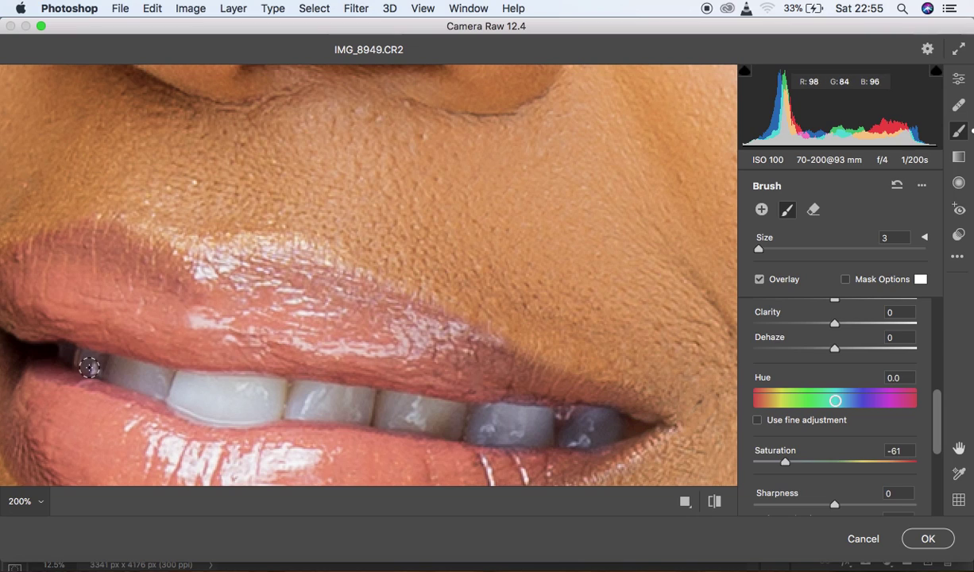
{"action": "mouse_move", "coordinate": [86, 363]}
{"action": "left_mouse_down"}
{"action": "mouse_move", "coordinate": [97, 353]}
{"action": "mouse_move", "coordinate": [121, 357]}
{"action": "mouse_move", "coordinate": [163, 384]}
{"action": "mouse_move", "coordinate": [126, 375]}
{"action": "mouse_move", "coordinate": [118, 366]}
{"action": "mouse_move", "coordinate": [163, 381]}
{"action": "mouse_move", "coordinate": [100, 353]}
{"action": "mouse_move", "coordinate": [183, 382]}
{"action": "left_mouse_up"}
{"action": "mouse_move", "coordinate": [176, 392]}
{"action": "left_mouse_down"}
{"action": "mouse_move", "coordinate": [275, 389]}
{"action": "mouse_move", "coordinate": [271, 405]}
{"action": "mouse_move", "coordinate": [222, 410]}
{"action": "mouse_move", "coordinate": [254, 404]}
{"action": "mouse_move", "coordinate": [197, 397]}
{"action": "mouse_move", "coordinate": [232, 388]}
{"action": "mouse_move", "coordinate": [203, 410]}
{"action": "mouse_move", "coordinate": [183, 387]}
{"action": "mouse_move", "coordinate": [262, 387]}
{"action": "mouse_move", "coordinate": [273, 395]}
{"action": "mouse_move", "coordinate": [253, 416]}
{"action": "mouse_move", "coordinate": [275, 393]}
{"action": "mouse_move", "coordinate": [351, 394]}
{"action": "mouse_move", "coordinate": [364, 399]}
{"action": "mouse_move", "coordinate": [360, 413]}
{"action": "mouse_move", "coordinate": [307, 407]}
{"action": "mouse_move", "coordinate": [327, 404]}
{"action": "mouse_move", "coordinate": [336, 410]}
{"action": "mouse_move", "coordinate": [289, 411]}
{"action": "mouse_move", "coordinate": [291, 395]}
{"action": "mouse_move", "coordinate": [348, 402]}
{"action": "mouse_move", "coordinate": [281, 414]}
{"action": "mouse_move", "coordinate": [279, 402]}
{"action": "mouse_move", "coordinate": [344, 398]}
{"action": "mouse_move", "coordinate": [322, 395]}
{"action": "mouse_move", "coordinate": [293, 392]}
{"action": "mouse_move", "coordinate": [458, 420]}
{"action": "mouse_move", "coordinate": [368, 415]}
{"action": "mouse_move", "coordinate": [457, 425]}
{"action": "mouse_move", "coordinate": [418, 407]}
{"action": "mouse_move", "coordinate": [463, 414]}
{"action": "mouse_move", "coordinate": [466, 424]}
{"action": "mouse_move", "coordinate": [414, 424]}
{"action": "mouse_move", "coordinate": [388, 416]}
{"action": "mouse_move", "coordinate": [557, 437]}
{"action": "mouse_move", "coordinate": [487, 419]}
{"action": "left_mouse_up"}
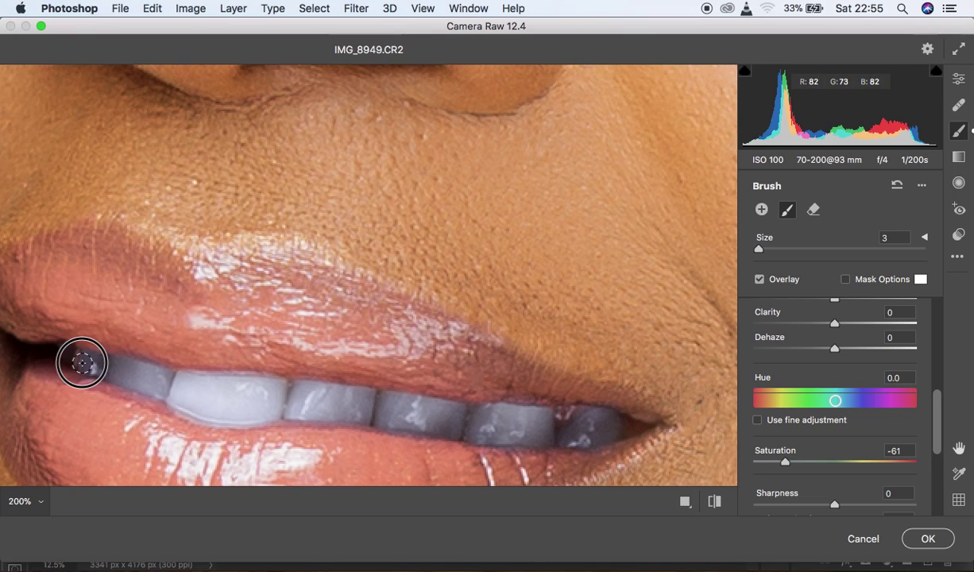
- Examine the corrected eyes and teeth across the whole portrait and compare them with the unedited view
{"action": "left_click", "coordinate": [201, 373], "text": "alt+super"}
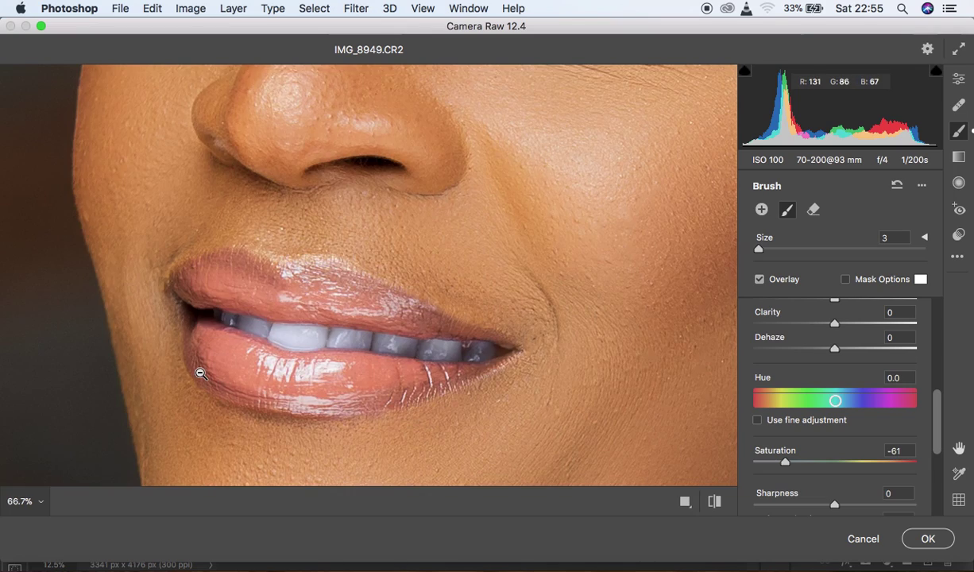
{"action": "left_click", "coordinate": [201, 373], "text": "alt+super"}
{"action": "left_click", "coordinate": [201, 373], "text": "alt+super"}
{"action": "left_click", "coordinate": [201, 373], "text": "alt+super"}
{"action": "left_click", "coordinate": [201, 373], "text": "alt+super"}
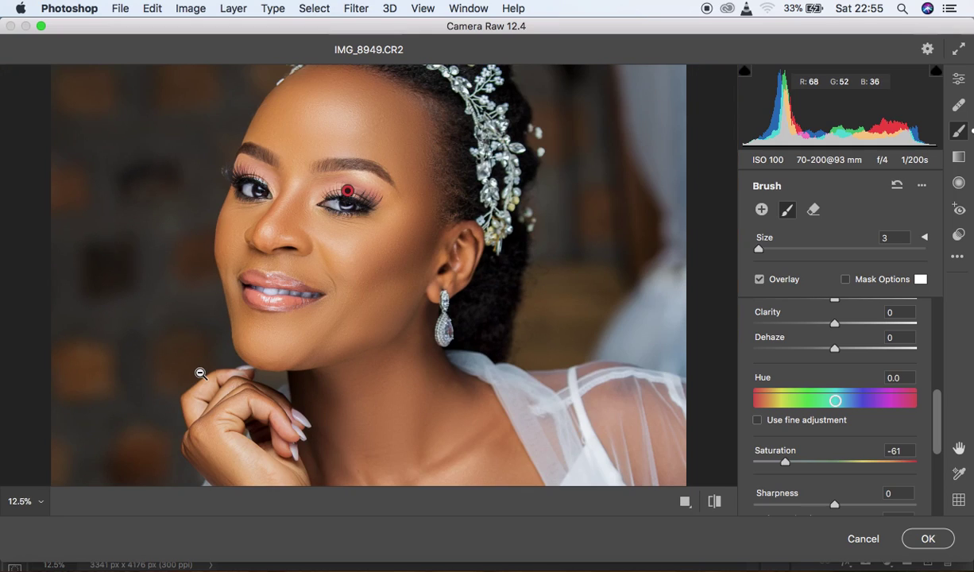
{"action": "left_click", "coordinate": [201, 374], "text": "super"}
{"action": "left_click", "coordinate": [201, 373], "text": "super"}
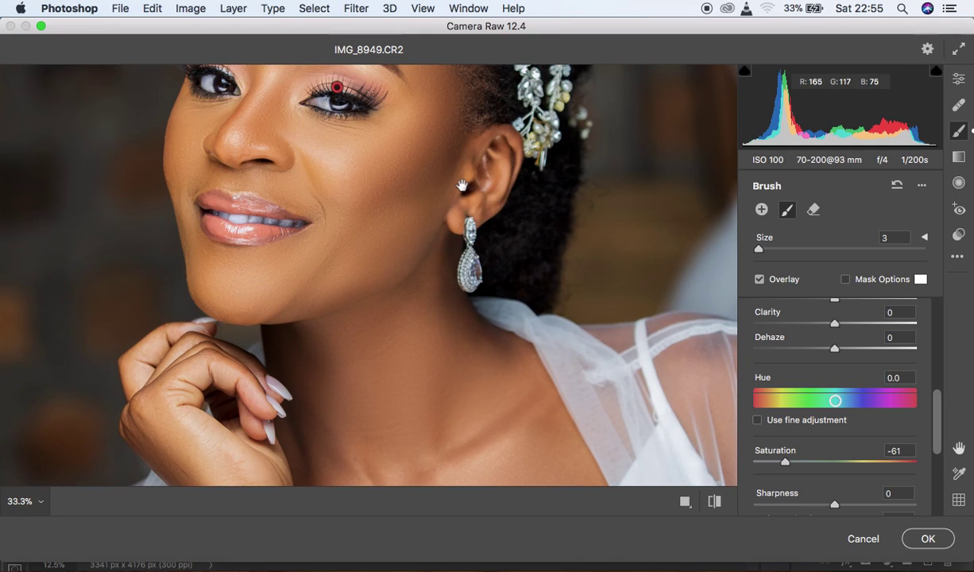
{"action": "left_click_drag", "start_coordinate": [463, 181], "coordinate": [505, 279]}
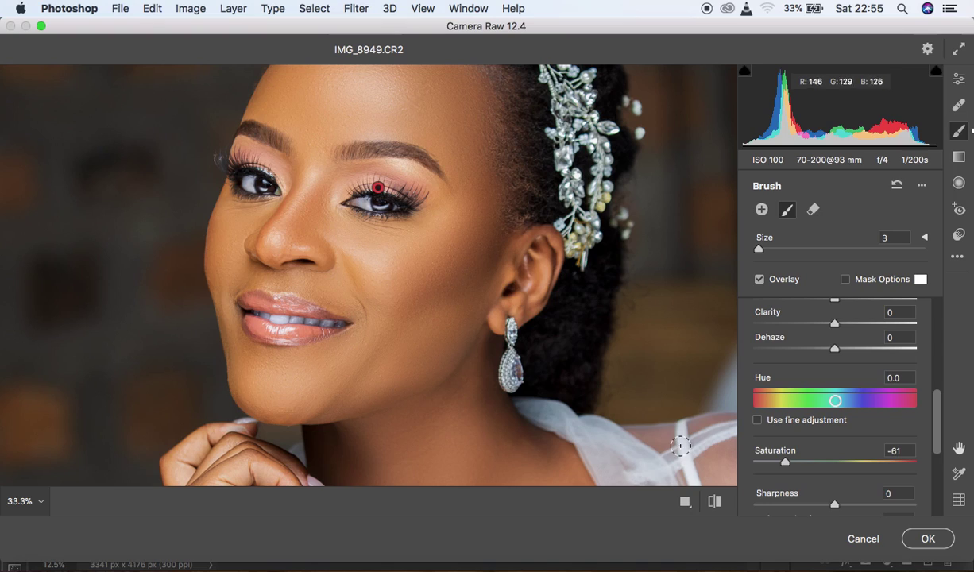
{"action": "left_click", "coordinate": [713, 502]}
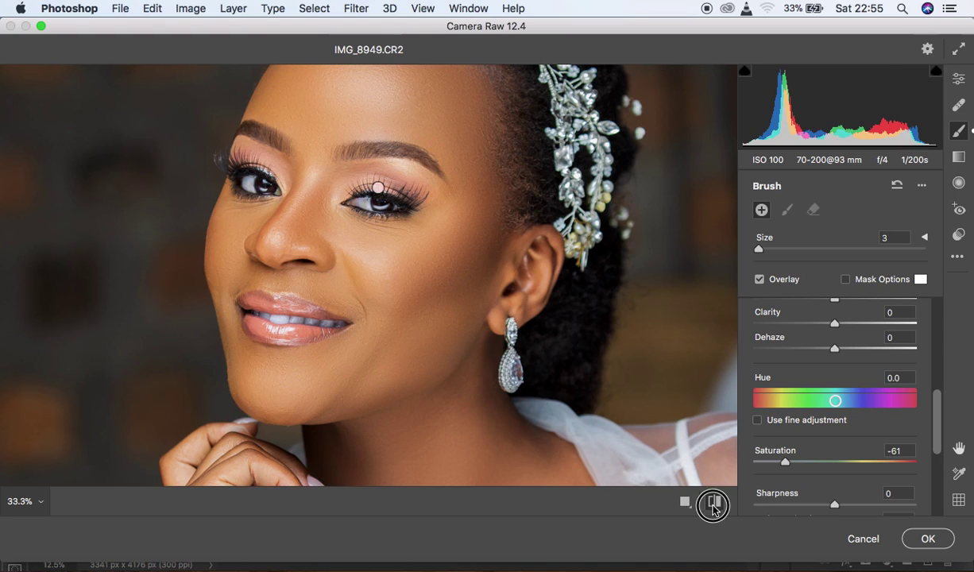
{"action": "left_click", "coordinate": [616, 432], "text": "alt"}
{"action": "left_click", "coordinate": [616, 431], "text": "alt"}
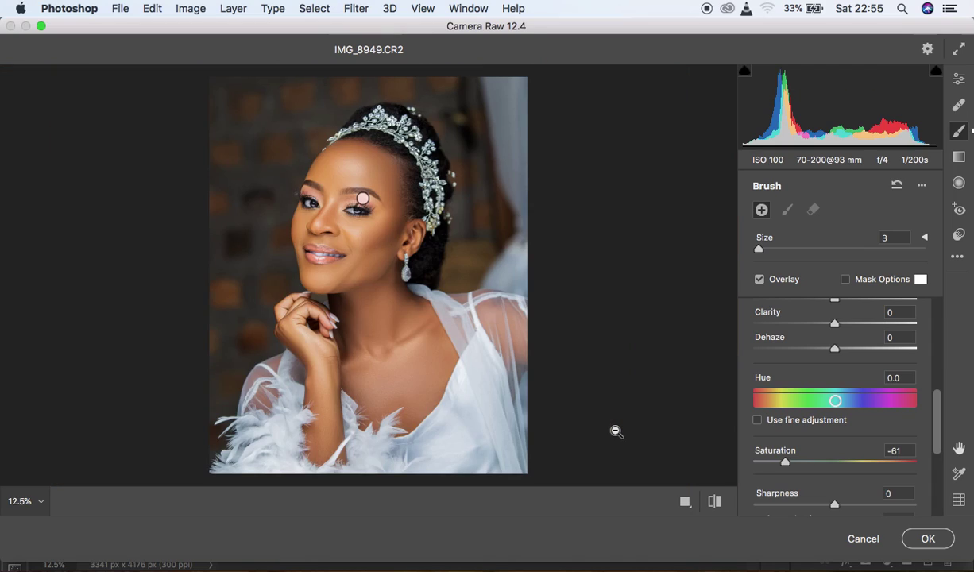
- In the Camera Raw Calibration settings, set Red Primary Hue to -4 and Green Primary Hue to +4, and adjust Blue Primary Saturation slightly
{"action": "left_click", "coordinate": [959, 80]}
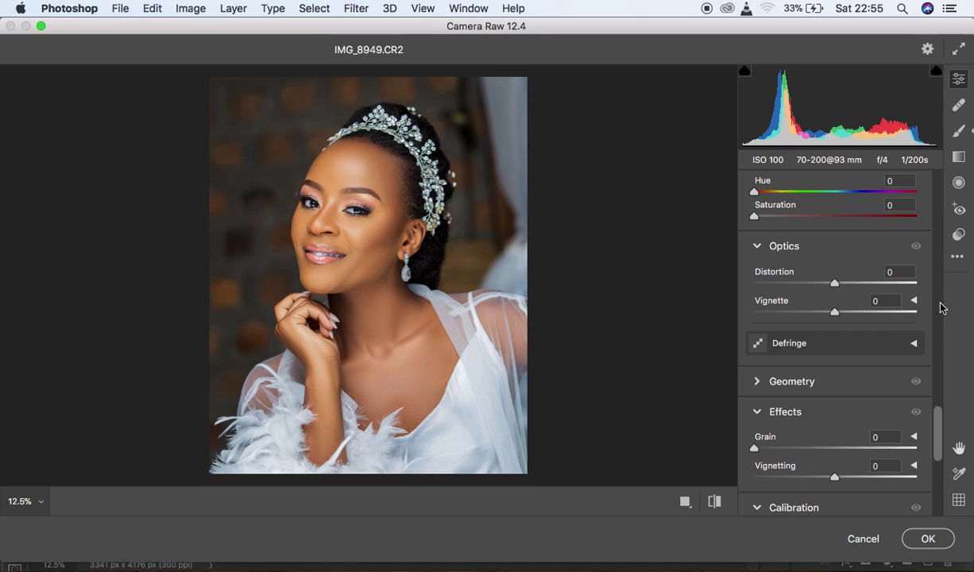
{"action": "left_click_drag", "start_coordinate": [937, 424], "coordinate": [950, 469]}
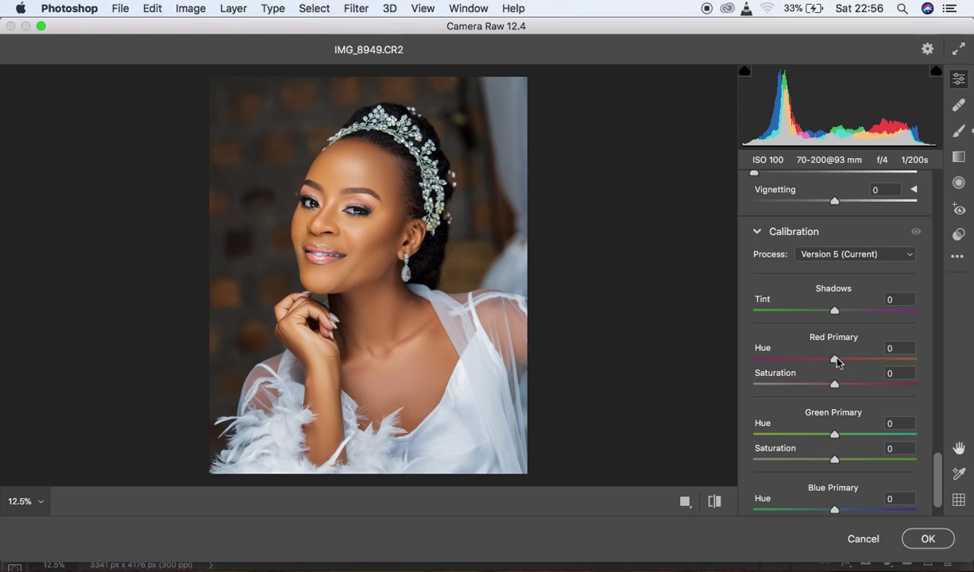
{"action": "left_click_drag", "start_coordinate": [837, 361], "coordinate": [832, 362]}
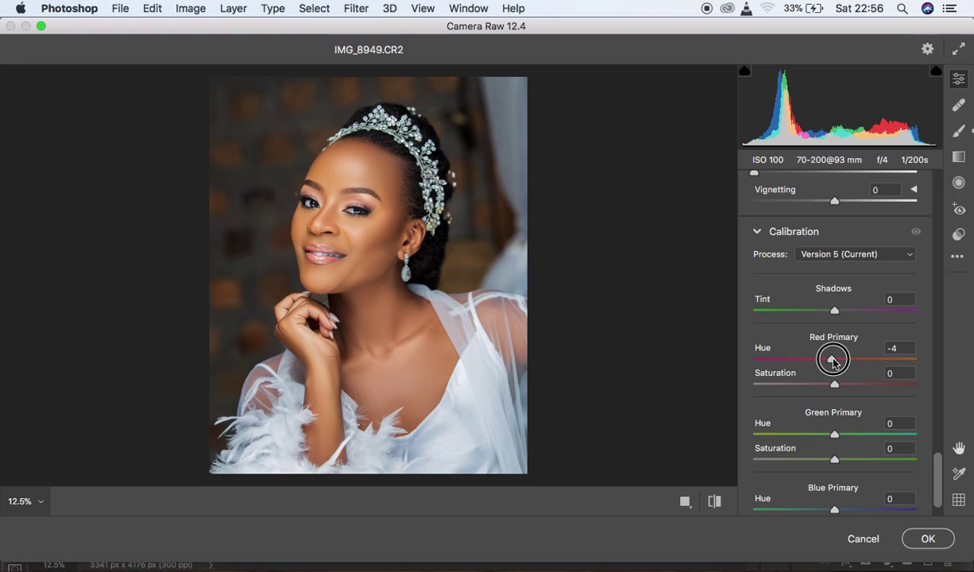
{"action": "left_click_drag", "start_coordinate": [833, 360], "coordinate": [833, 360]}
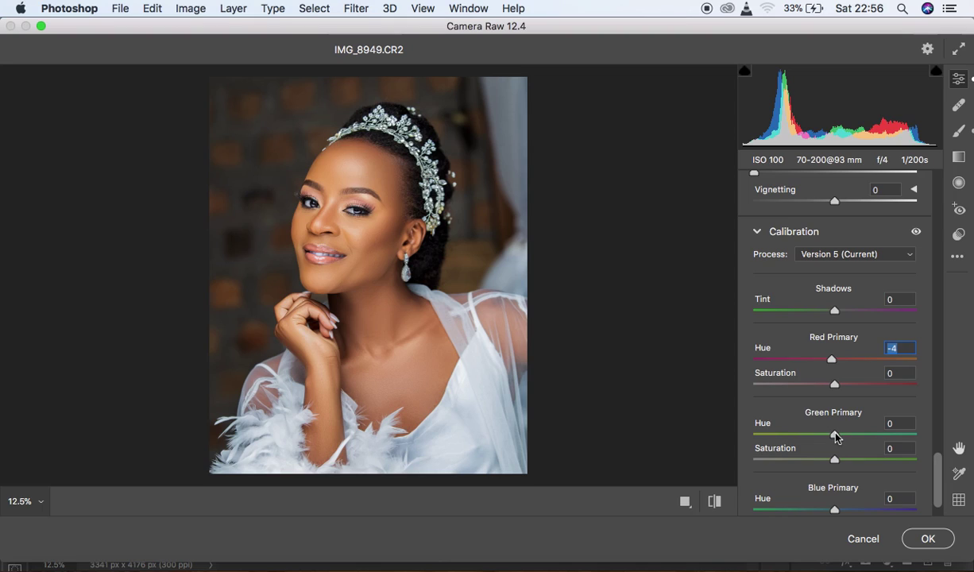
{"action": "left_click_drag", "start_coordinate": [836, 436], "coordinate": [838, 434]}
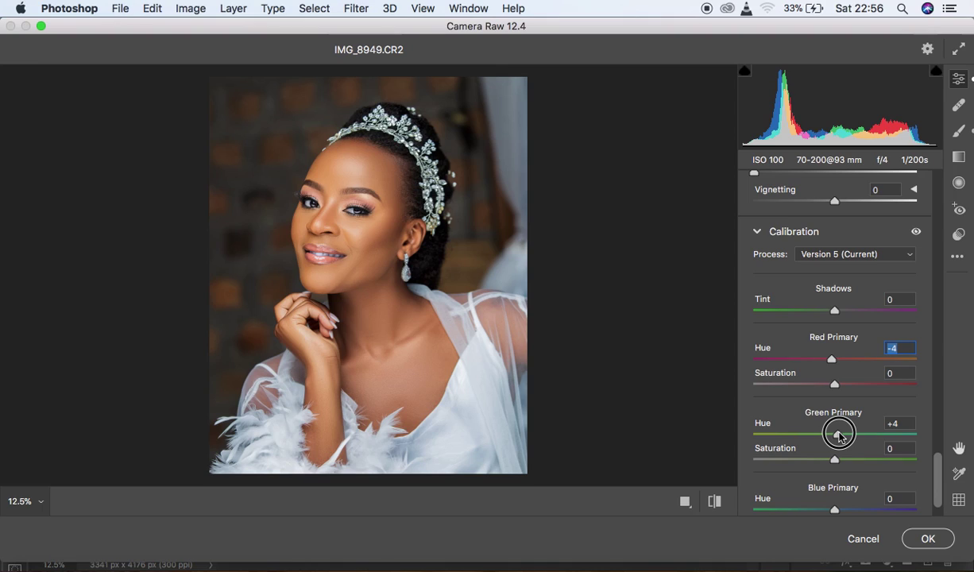
{"action": "left_click_drag", "start_coordinate": [839, 435], "coordinate": [839, 434]}
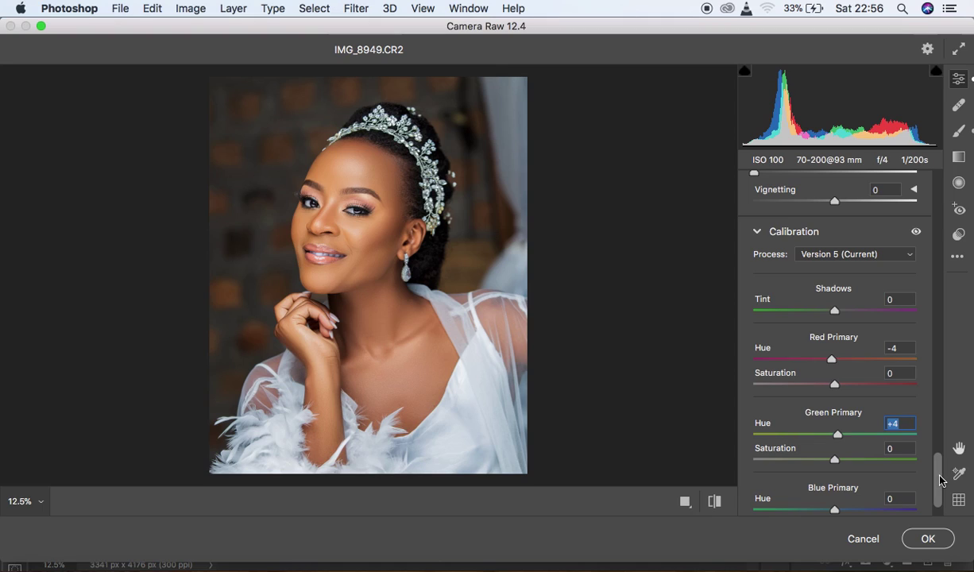
{"action": "left_click_drag", "start_coordinate": [939, 479], "coordinate": [940, 481]}
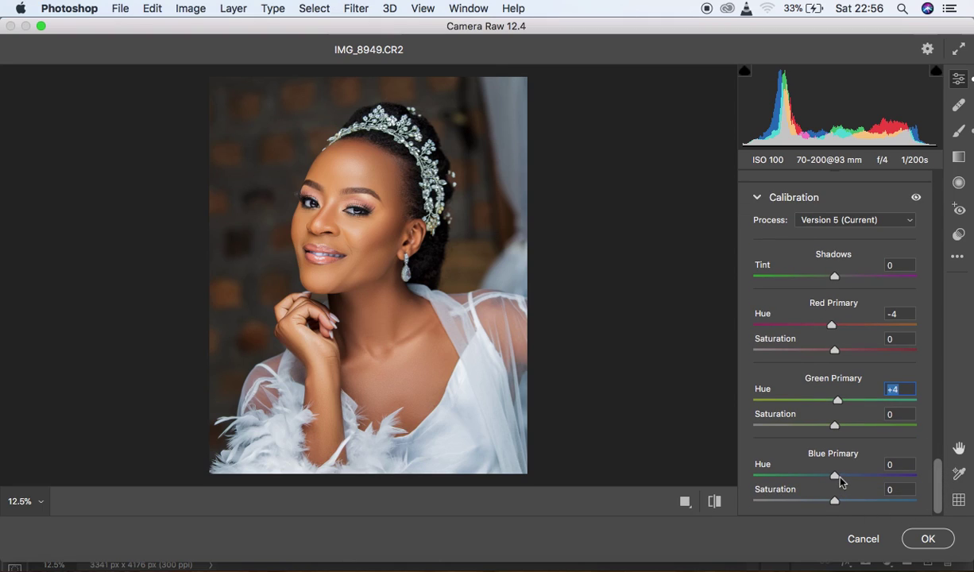
{"action": "left_click_drag", "start_coordinate": [834, 501], "coordinate": [834, 502]}
- Compare the Camera Raw edits before and after, and apply the filter to the duplicated layer
{"action": "left_click", "coordinate": [714, 502]}
{"action": "left_click", "coordinate": [714, 501]}
{"action": "left_click", "coordinate": [714, 502]}
{"action": "left_click", "coordinate": [714, 502]}
{"action": "left_click", "coordinate": [924, 541]}
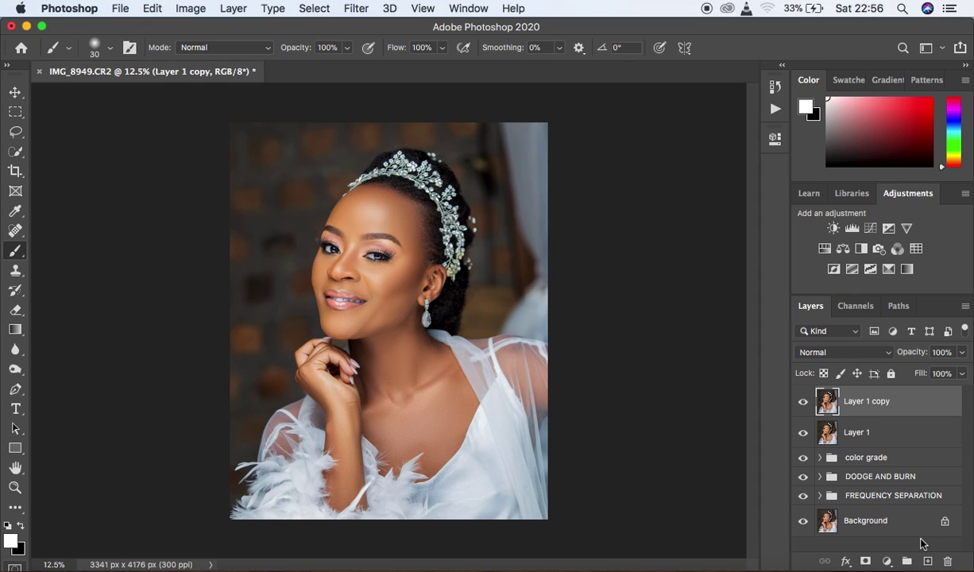
- Toggle the visibility of Layer 1 copy to check the effect of the Camera Raw edits
{"action": "left_click", "coordinate": [803, 401]}
{"action": "left_click", "coordinate": [804, 402]}
{"action": "left_click", "coordinate": [803, 402]}
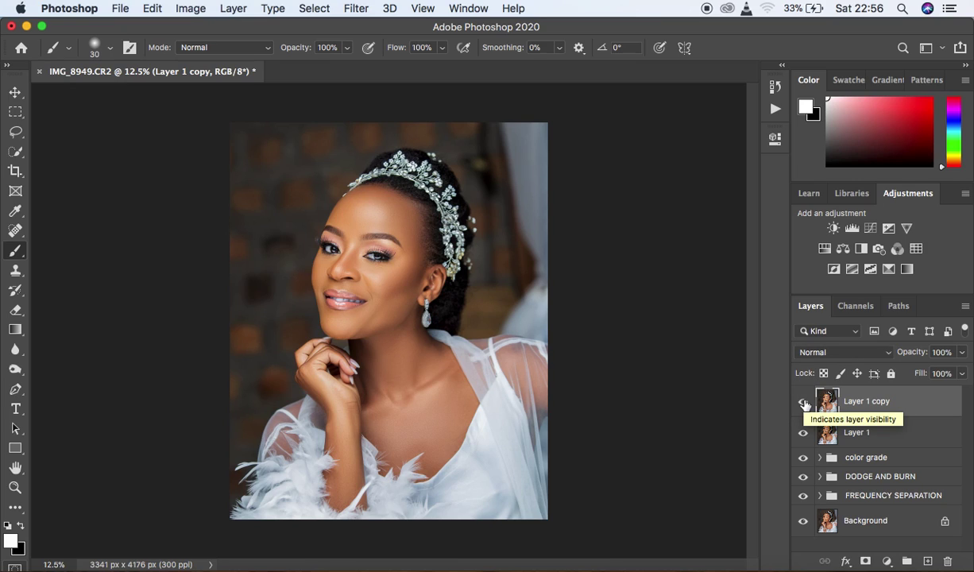
- Add a Brightness/Contrast adjustment layer above Layer 1 copy and raise its contrast slightly
{"action": "left_click", "coordinate": [887, 561]}
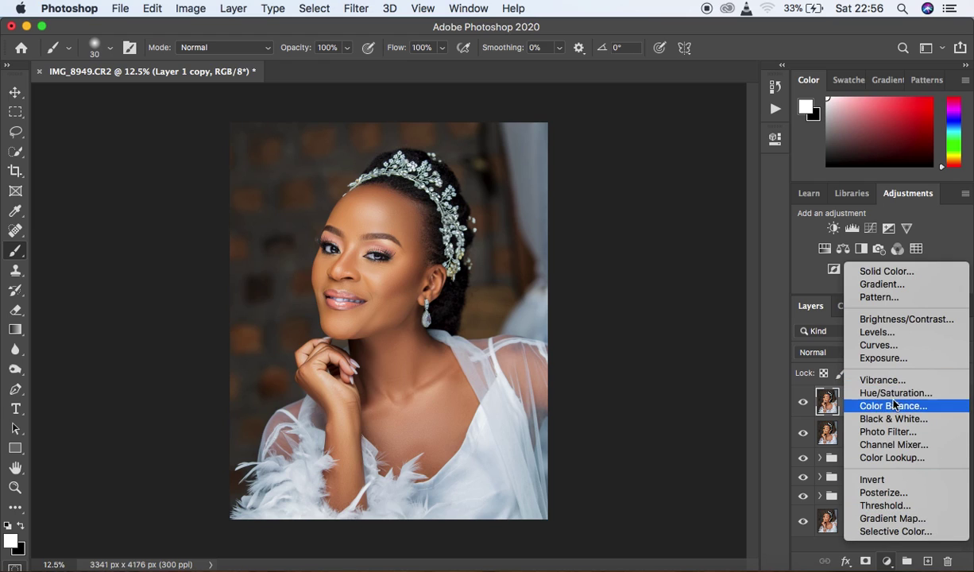
{"action": "left_click", "coordinate": [889, 319]}
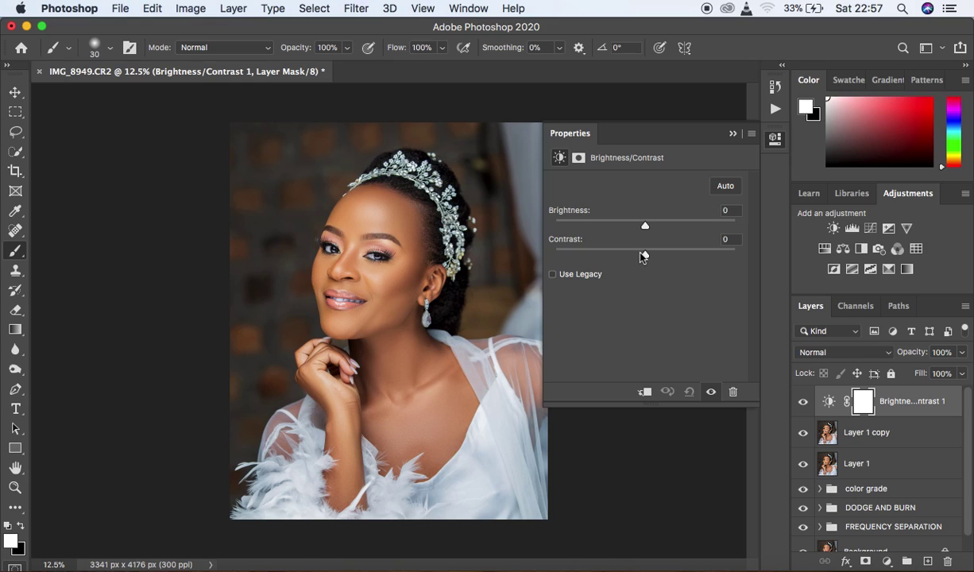
{"action": "left_click_drag", "start_coordinate": [646, 253], "coordinate": [647, 255]}
{"action": "left_click", "coordinate": [732, 135]}
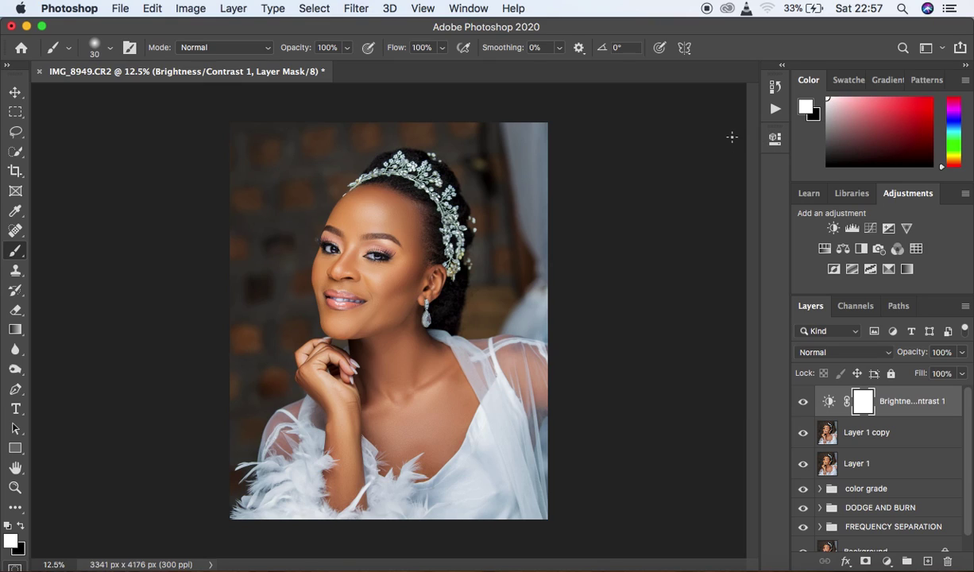
- Toggle the visibility of the Brightness/Contrast layer to check the contrast change
{"action": "left_click", "coordinate": [803, 403]}
{"action": "left_click", "coordinate": [802, 403]}
{"action": "left_click", "coordinate": [802, 403]}
{"action": "left_click", "coordinate": [802, 402]}
- Compare the finished retouch with the original photo by repeatedly showing only the Background layer and restoring all layers
{"action": "scroll", "coordinate": [970, 458], "scroll_direction": "down", "scroll_amount": 1}
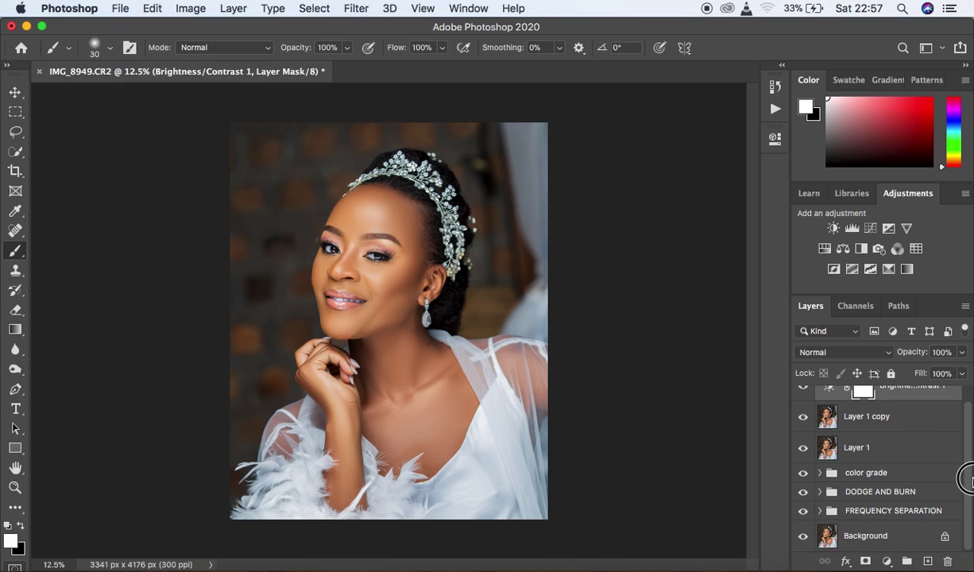
{"action": "left_click", "coordinate": [803, 537], "text": "alt"}
{"action": "left_click", "coordinate": [803, 538], "text": "alt"}
{"action": "left_click", "coordinate": [804, 538], "text": "alt"}
{"action": "left_click", "coordinate": [804, 538], "text": "alt"}
{"action": "left_click", "coordinate": [803, 538], "text": "alt"}
{"action": "left_click", "coordinate": [803, 538], "text": "alt"}
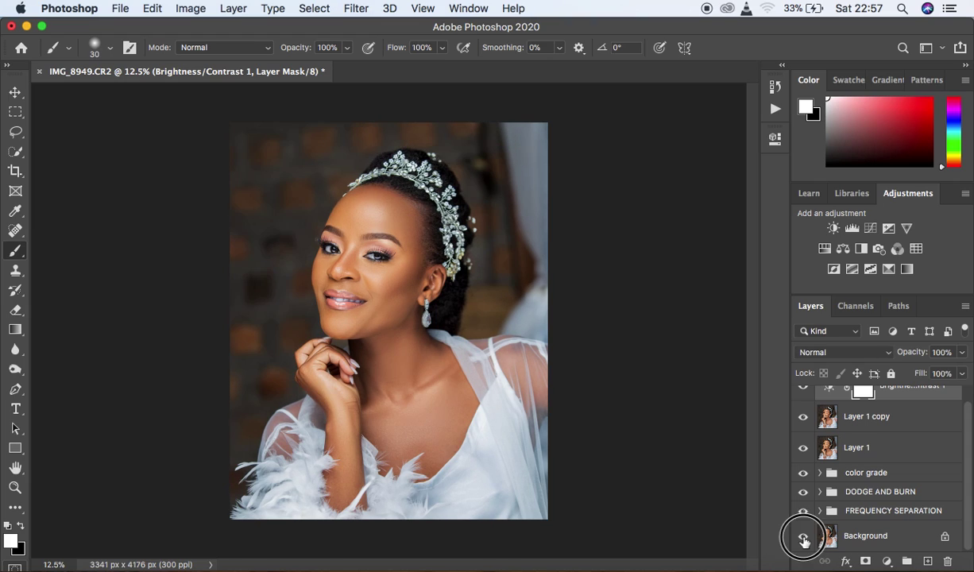
{"action": "left_click", "coordinate": [804, 538], "text": "alt"}
{"action": "left_click", "coordinate": [804, 538], "text": "alt"}
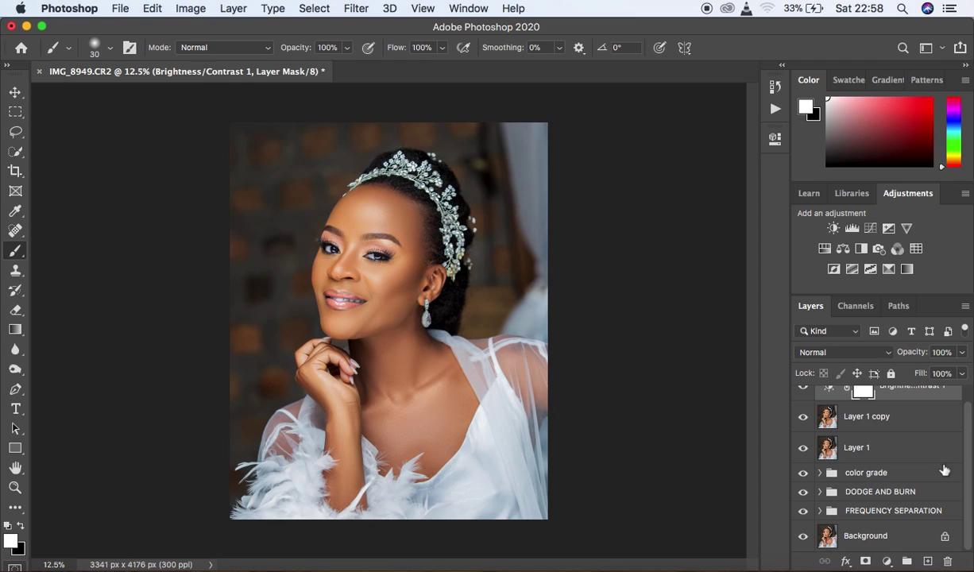
{"action": "scroll", "coordinate": [962, 446], "scroll_direction": "up", "scroll_amount": 1}
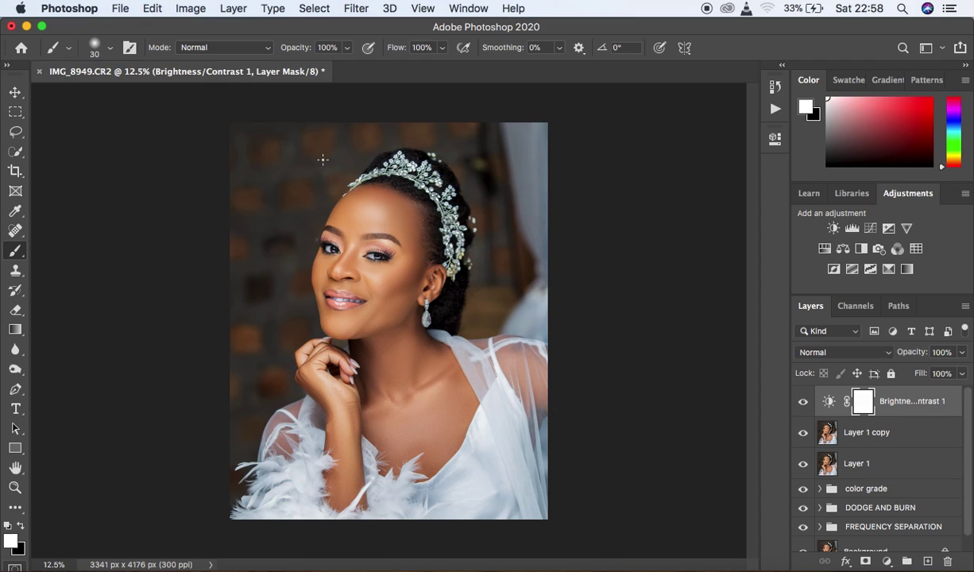
- Set up an Export As of the portrait as JPG at 100% quality, with Bicubic Sharper resampling and the color profile embedded
{"action": "left_click", "coordinate": [120, 8]}
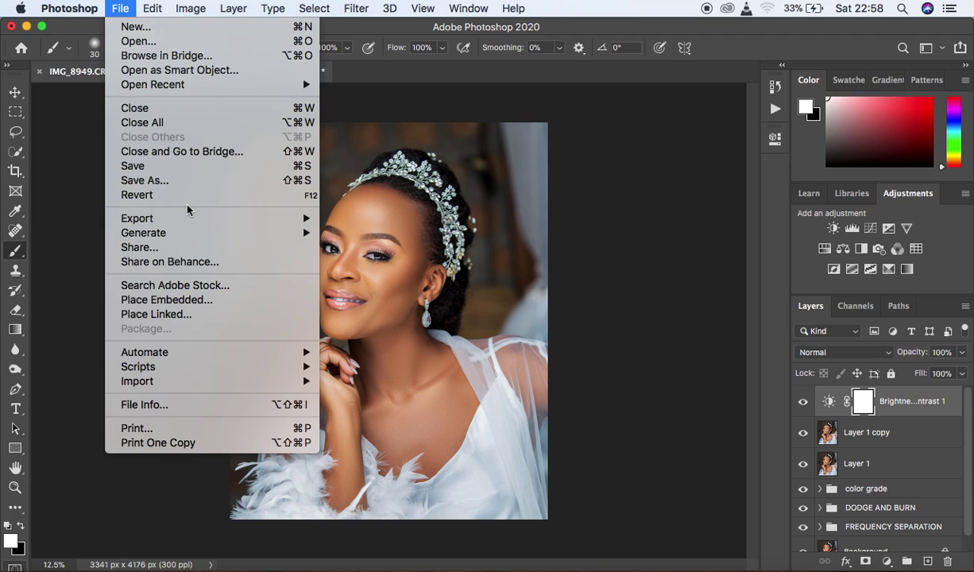
{"action": "mouse_move", "coordinate": [195, 223]}
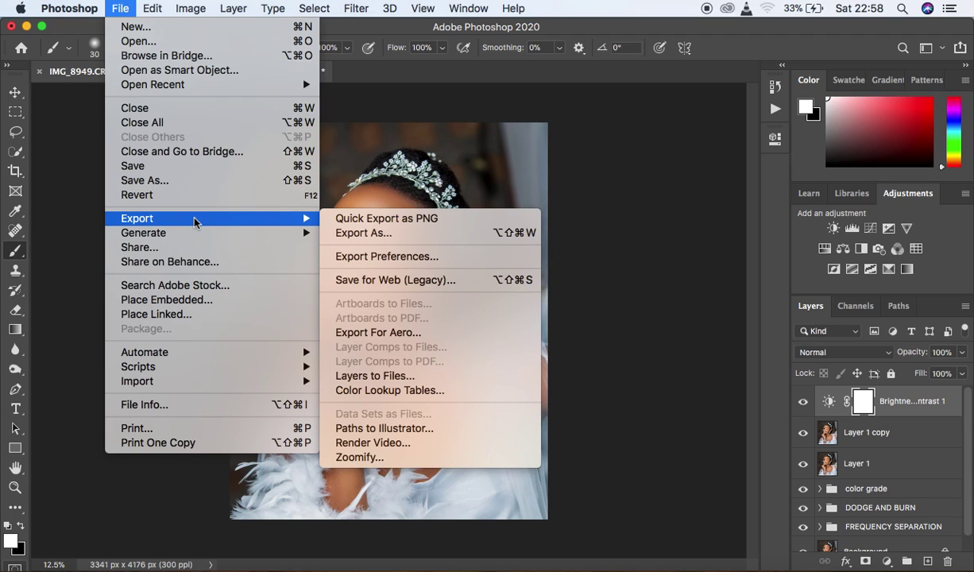
{"action": "left_click", "coordinate": [361, 232]}
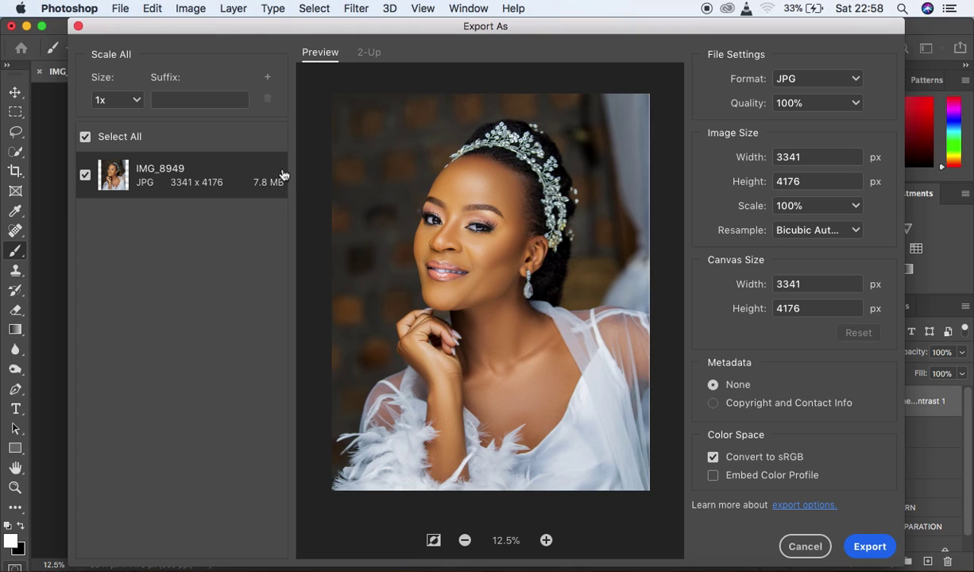
{"action": "left_click", "coordinate": [818, 79]}
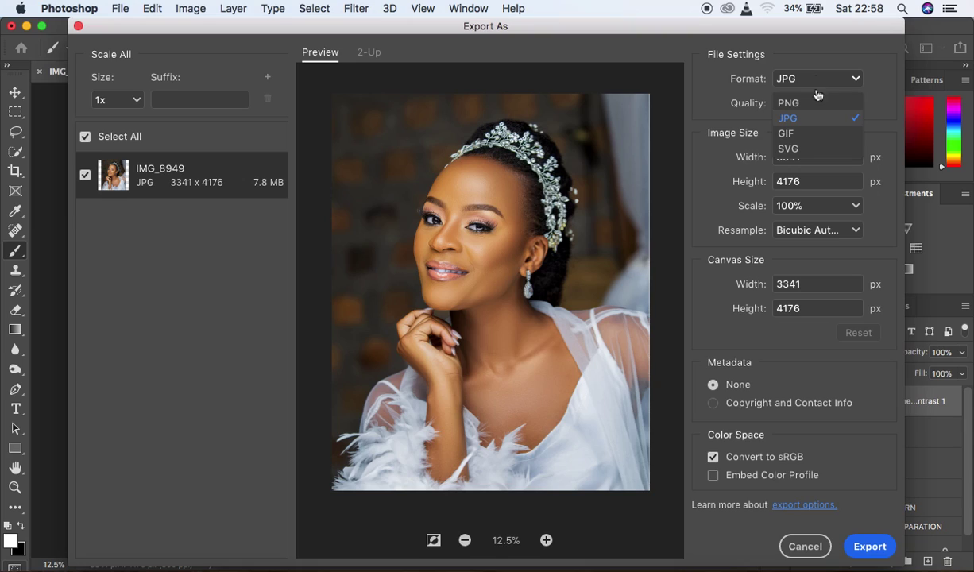
{"action": "left_click", "coordinate": [817, 117]}
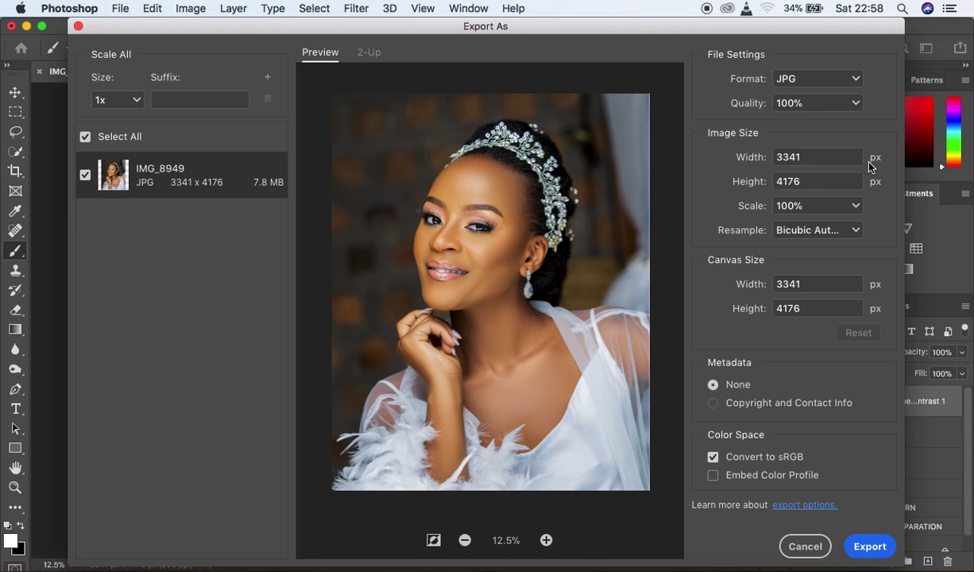
{"action": "left_click", "coordinate": [858, 103]}
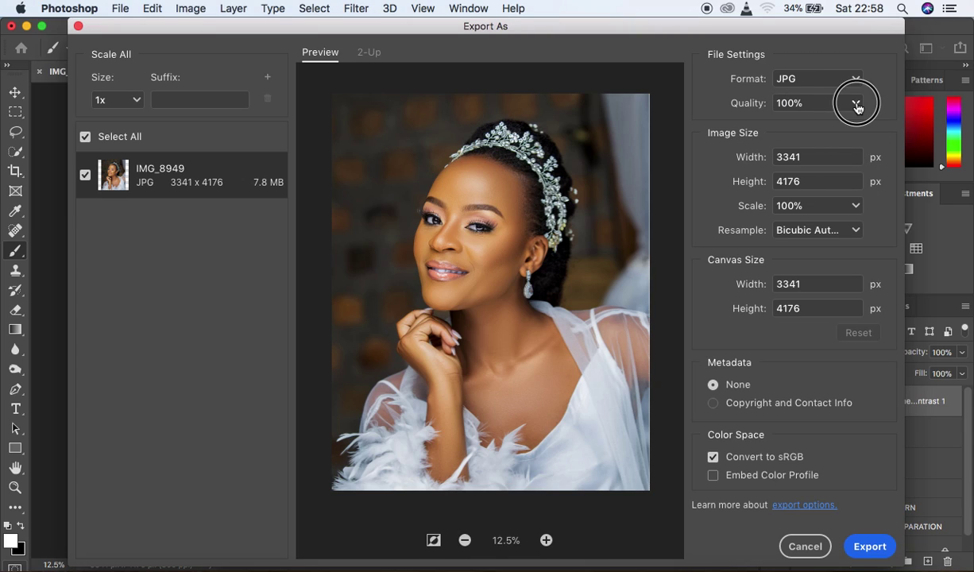
{"action": "left_click", "coordinate": [857, 105]}
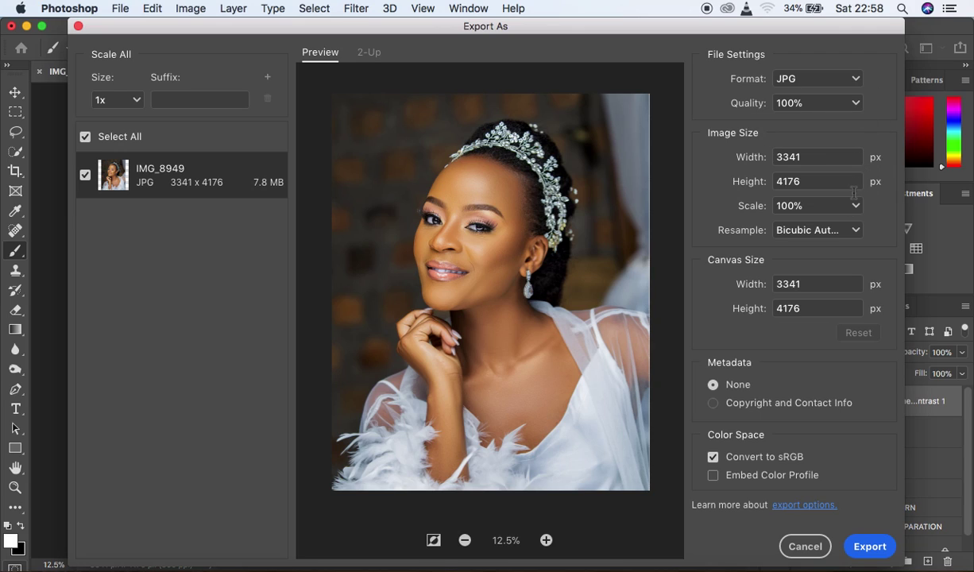
{"action": "left_click", "coordinate": [855, 232]}
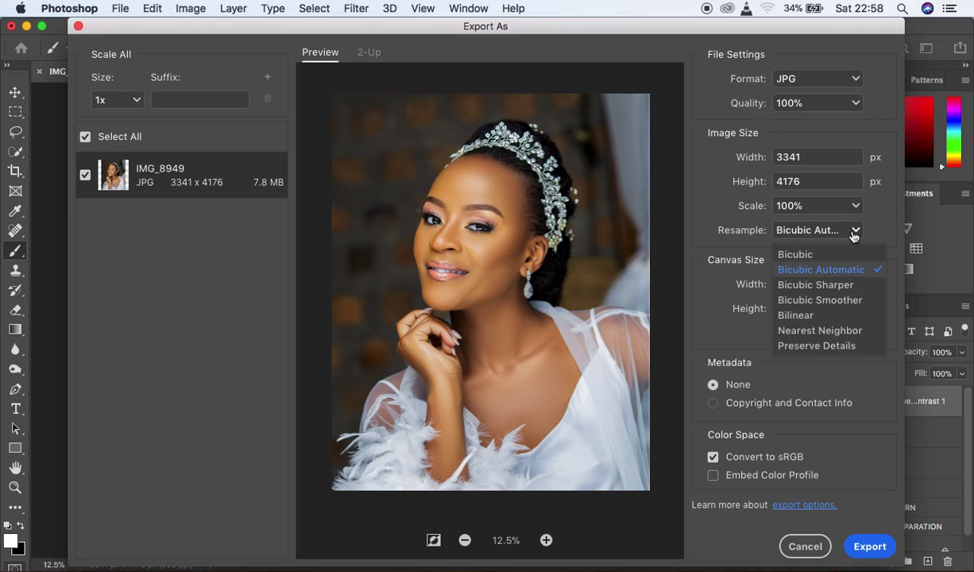
{"action": "left_click", "coordinate": [845, 283]}
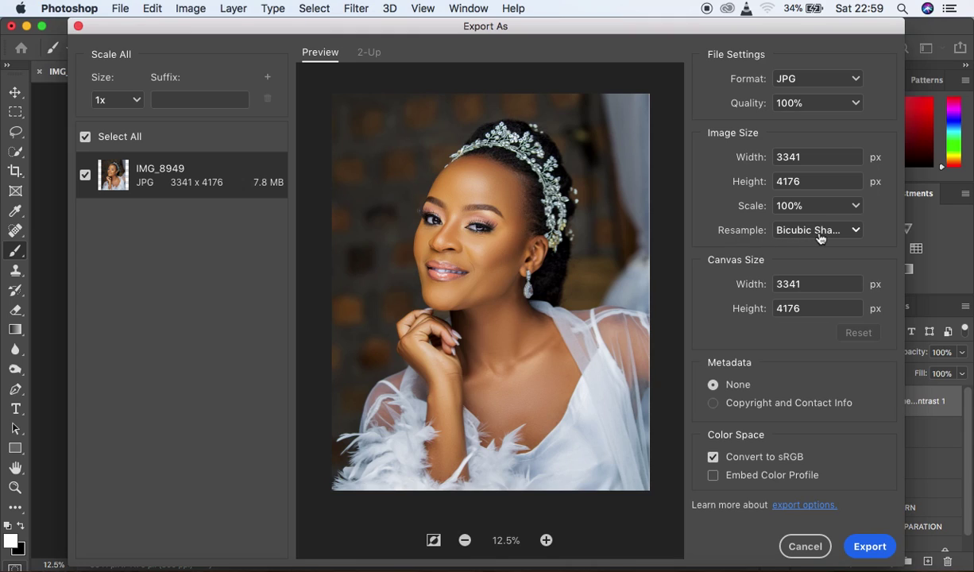
{"action": "left_click", "coordinate": [713, 477]}
- Export the image to the Desktop under the file name BEST OF SKIN RETOUCHING.jpg
{"action": "left_click", "coordinate": [860, 551]}
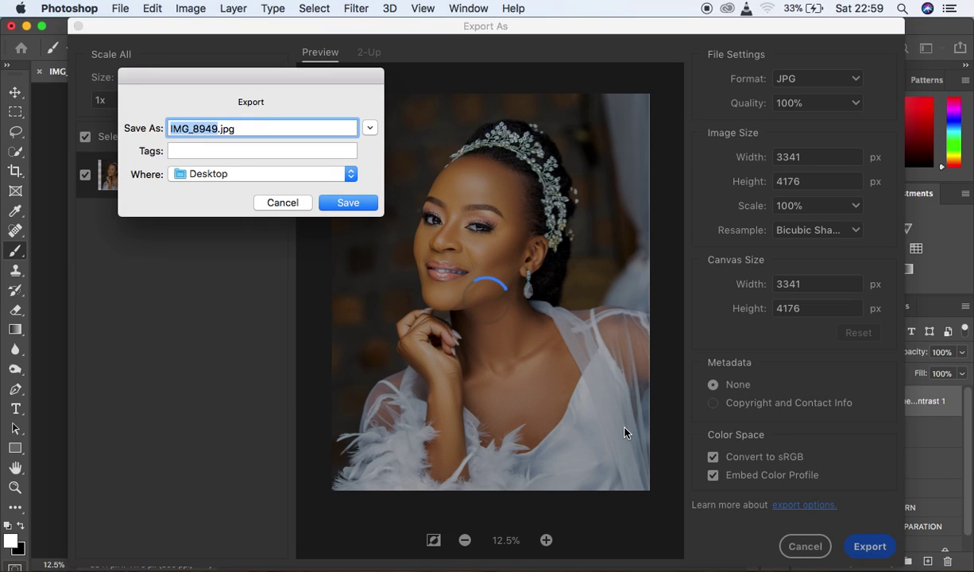
{"action": "type", "text": "BEST "}
{"action": "type", "text": "OF SK"}
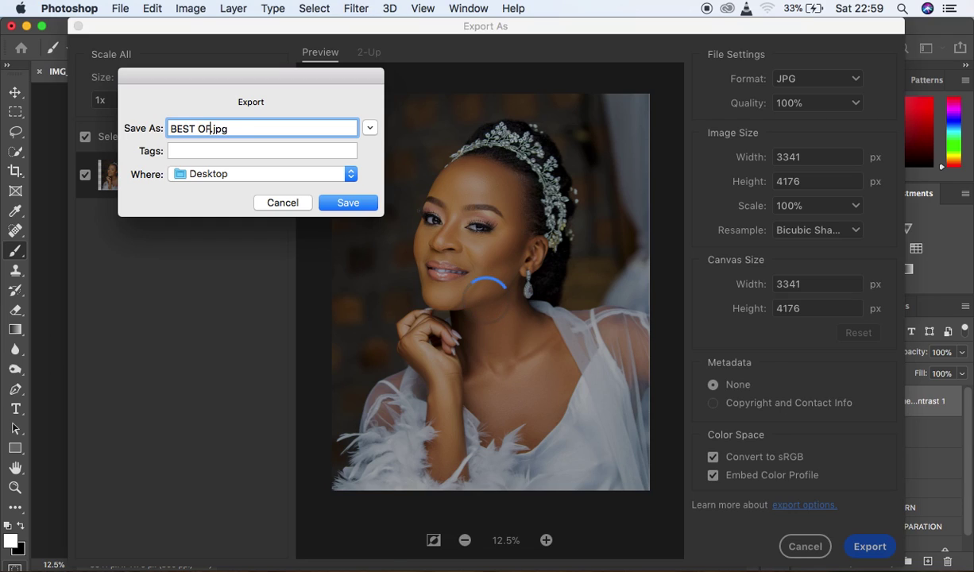
{"action": "type", "text": "IN RETOUCHING"}
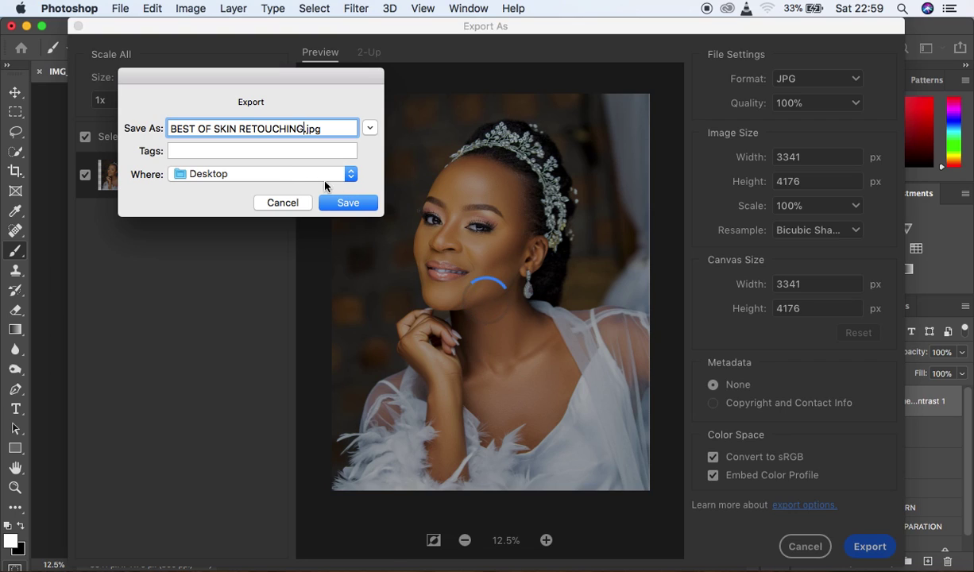
{"action": "left_click", "coordinate": [343, 205]}
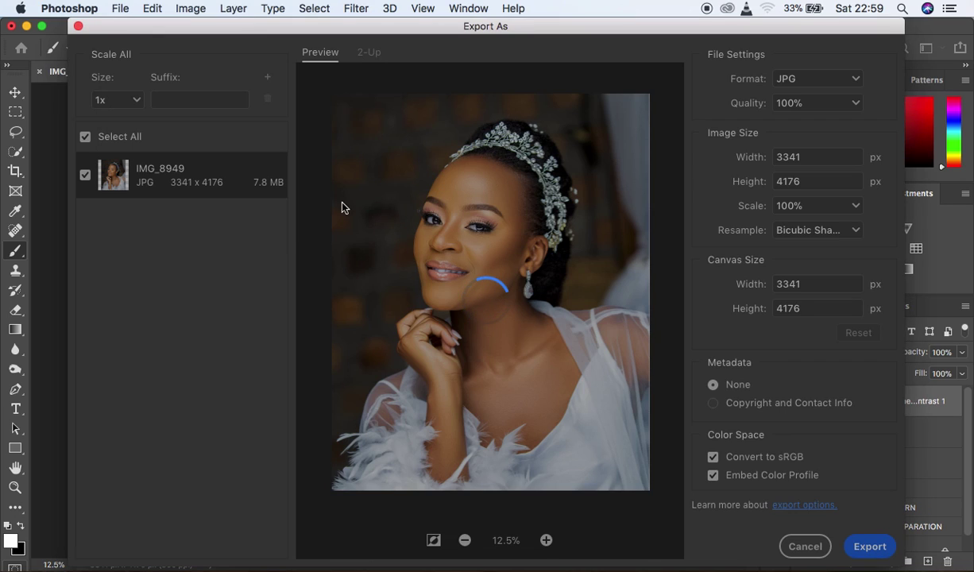